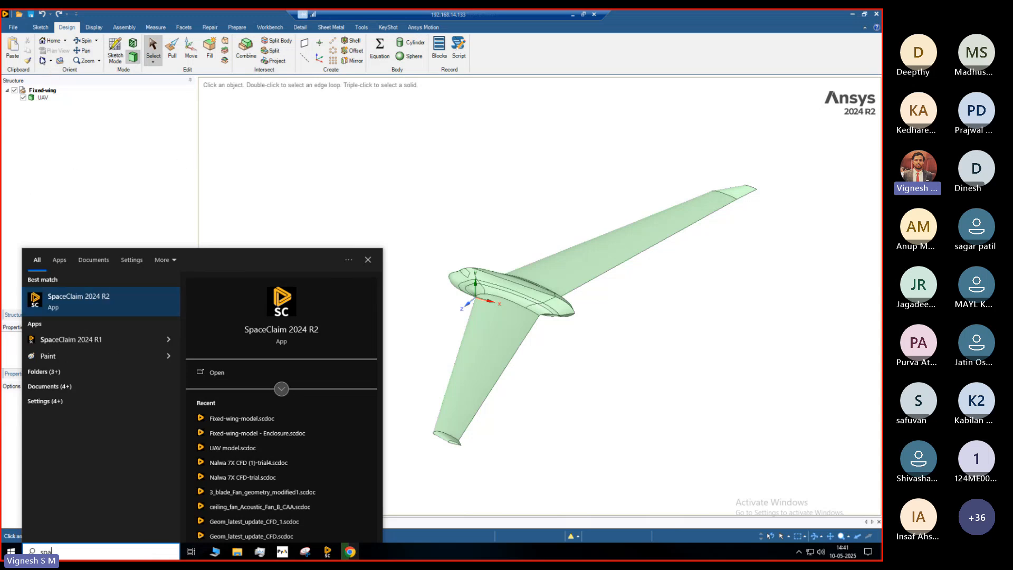
Examine the fixed-wing UAV model from several angles, inspecting a wing surface and the edge at its root
click(13, 27)
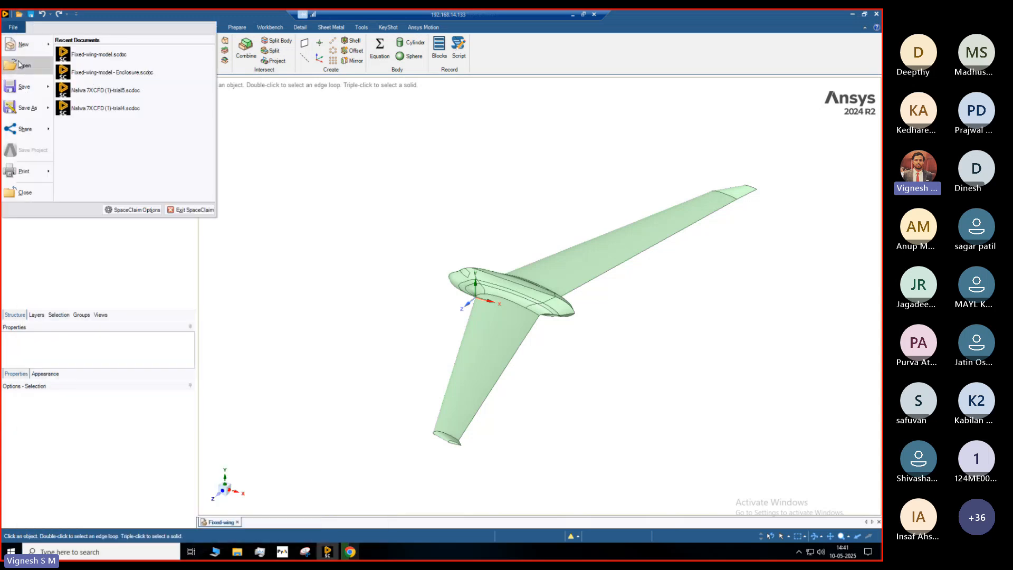
click(392, 197)
middle_drag(667, 285, 707, 335)
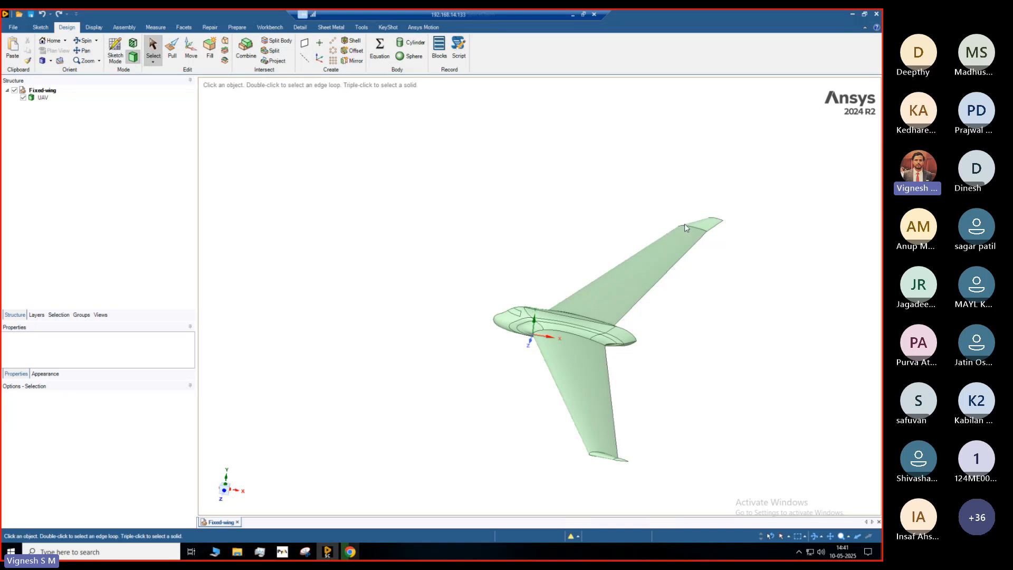
middle_drag(685, 227, 673, 288)
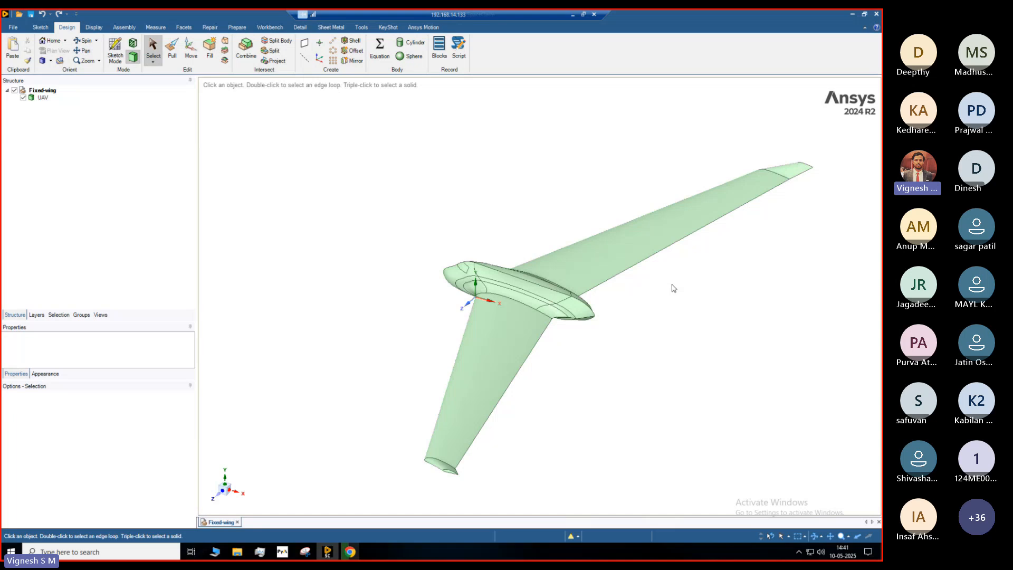
mouse_move(662, 290)
middle_down()
mouse_move(646, 291)
mouse_move(721, 248)
mouse_move(678, 292)
mouse_move(654, 293)
middle_up()
click(505, 298)
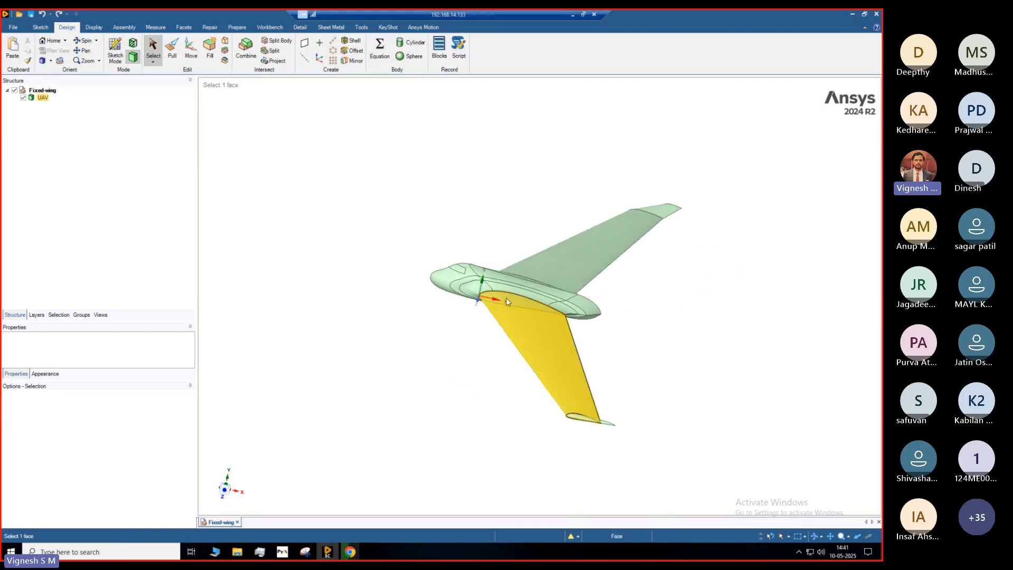
click(533, 309)
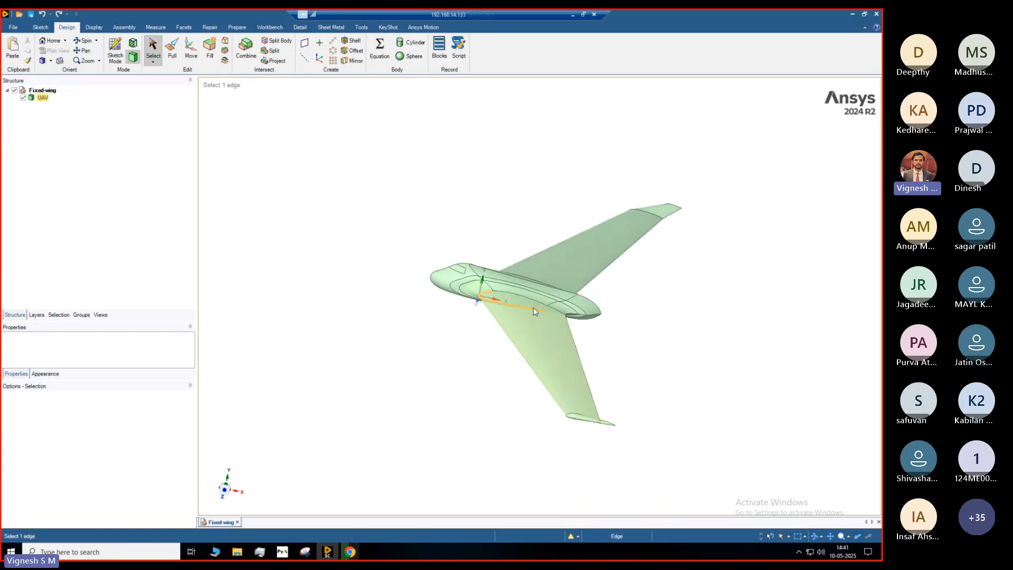
click(816, 251)
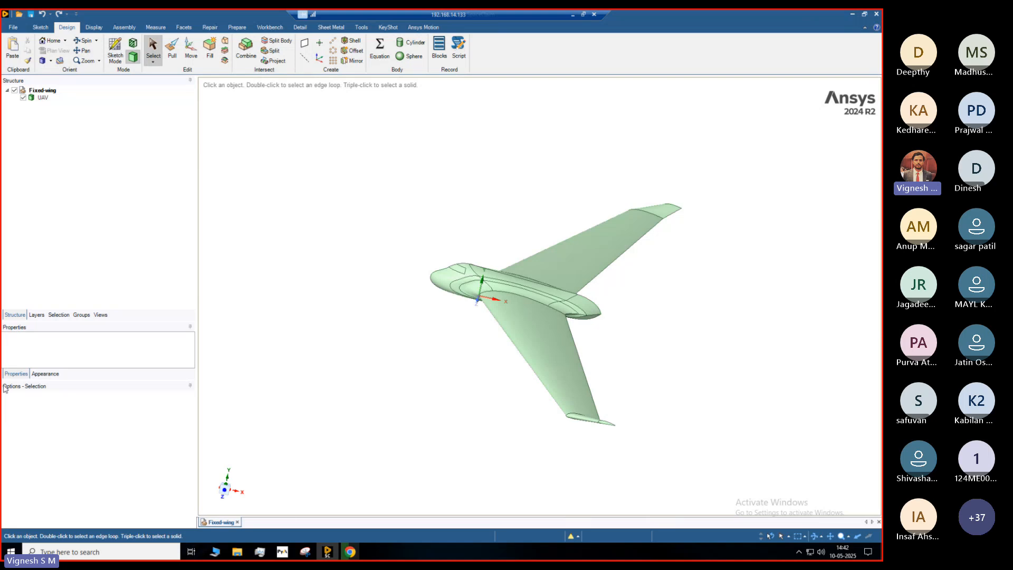
click(39, 28)
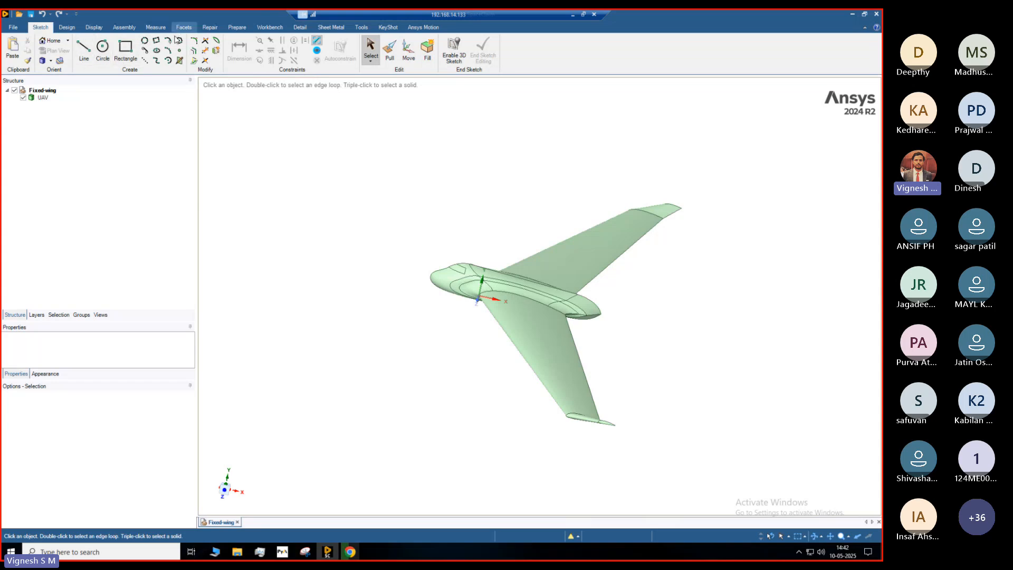
click(74, 30)
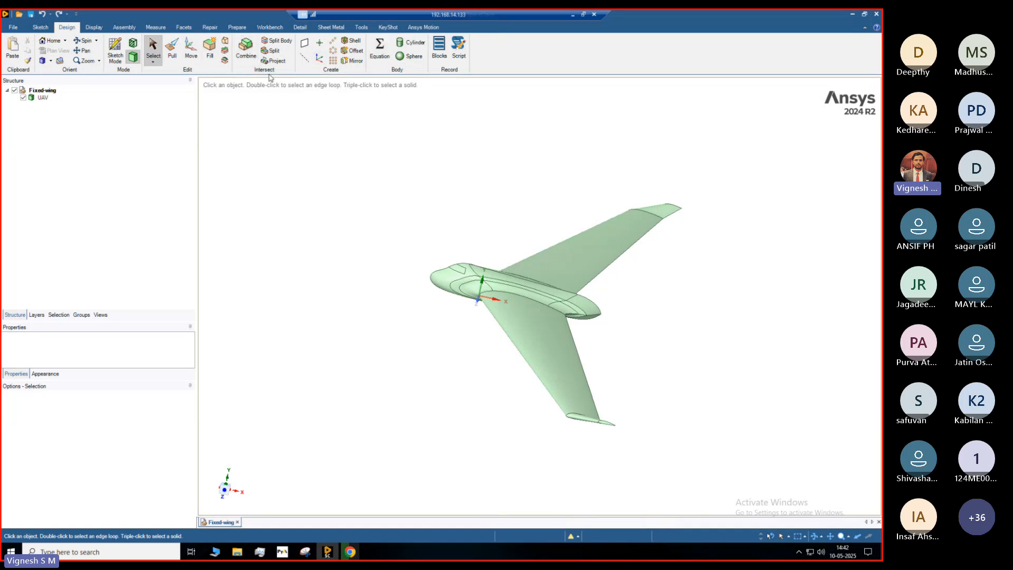
click(94, 27)
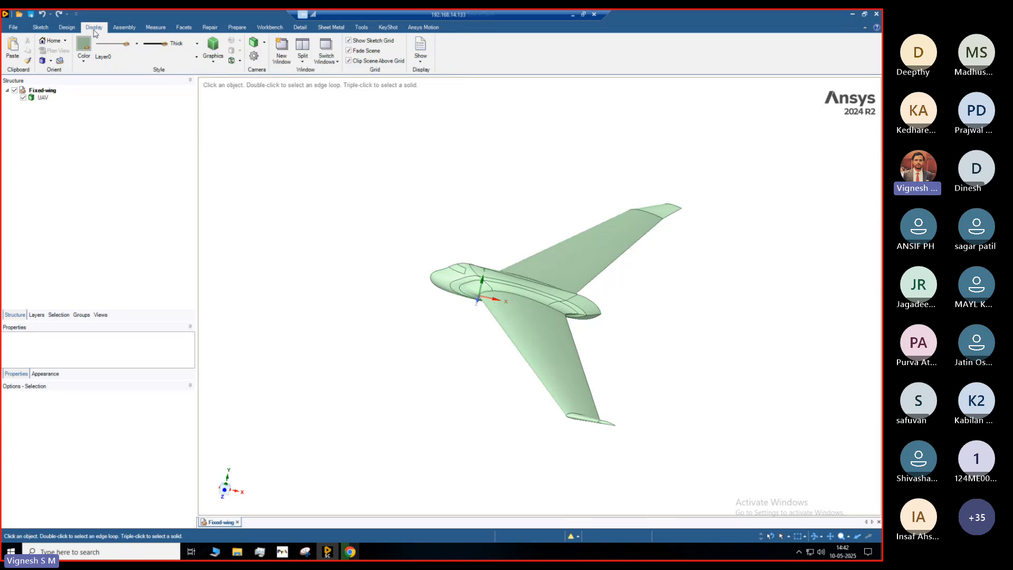
click(121, 29)
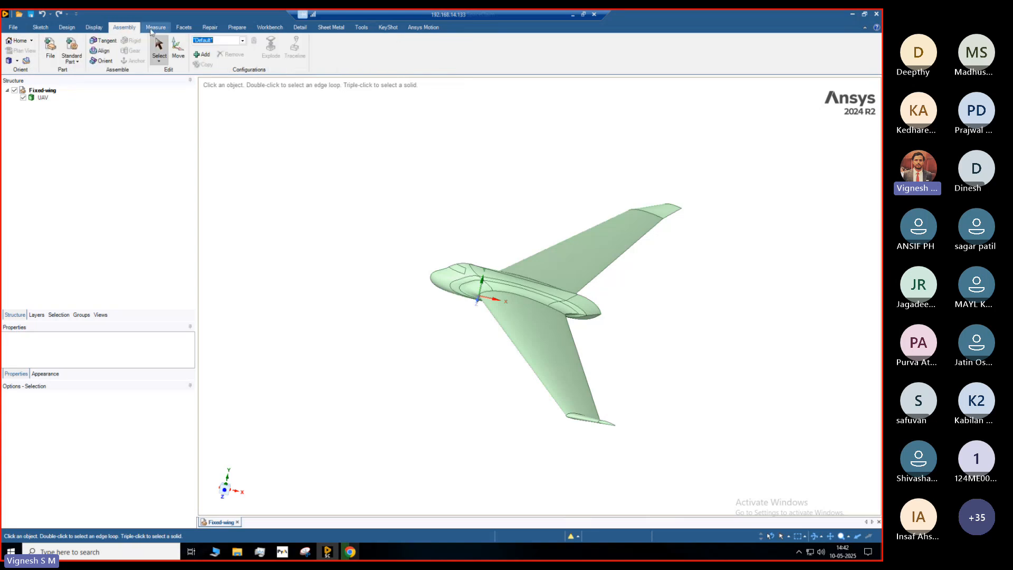
click(155, 28)
click(183, 29)
click(210, 29)
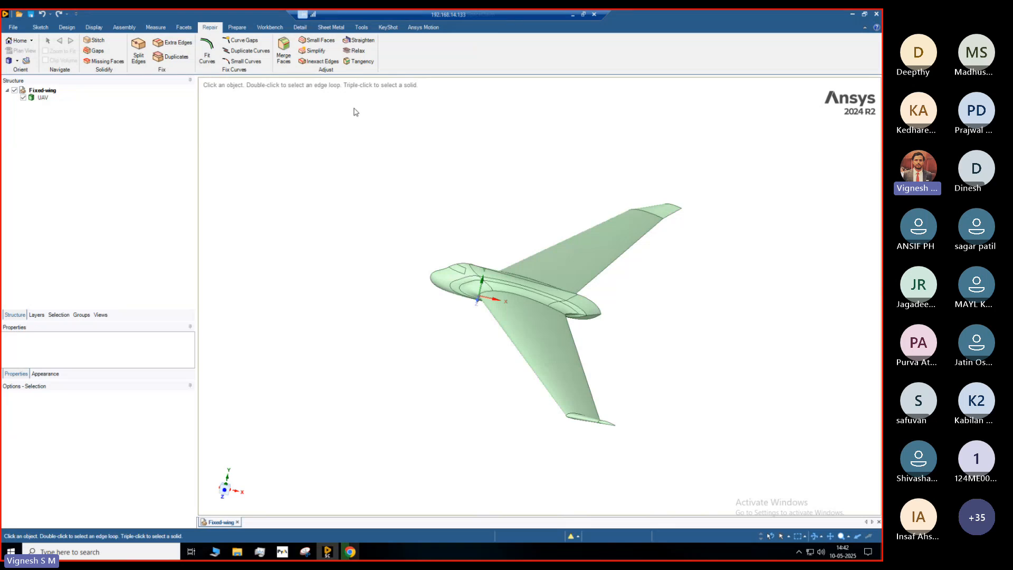
Select the whole UAV body and start a box enclosure around it with the default 25% cushion
click(242, 28)
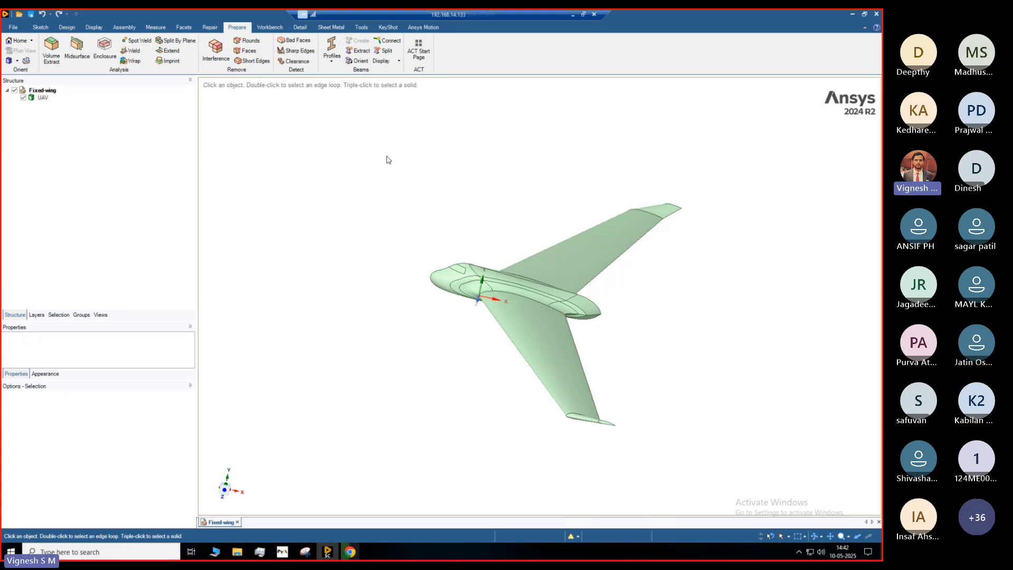
drag(387, 158, 752, 473)
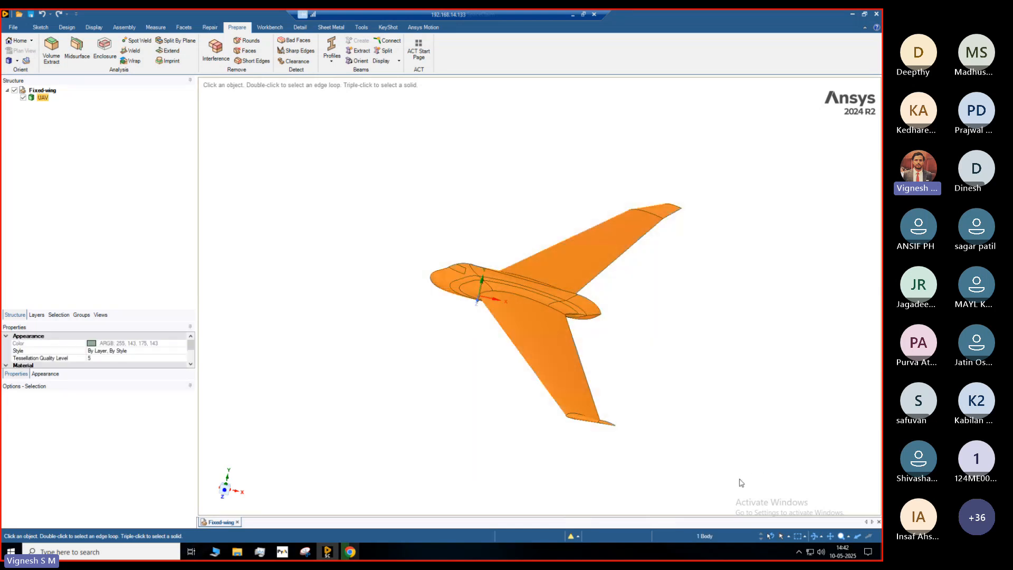
scroll(713, 216, down, 3)
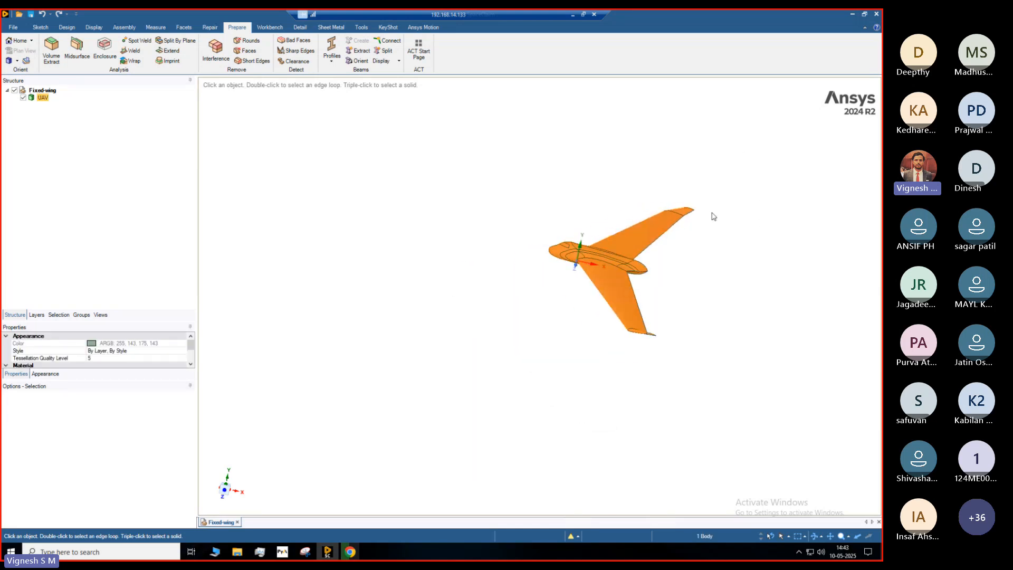
middle_drag(527, 235, 479, 236)
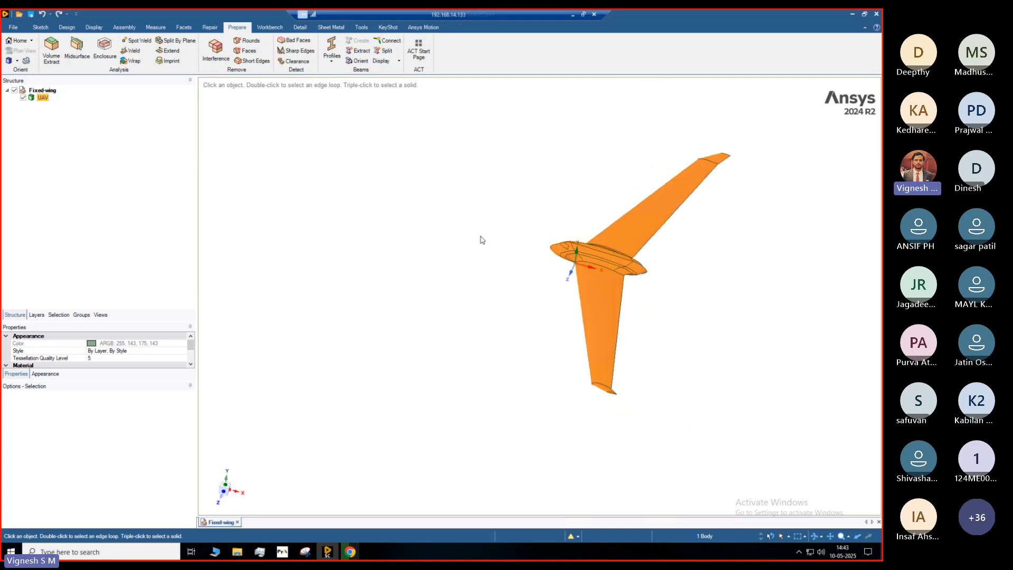
key(h)
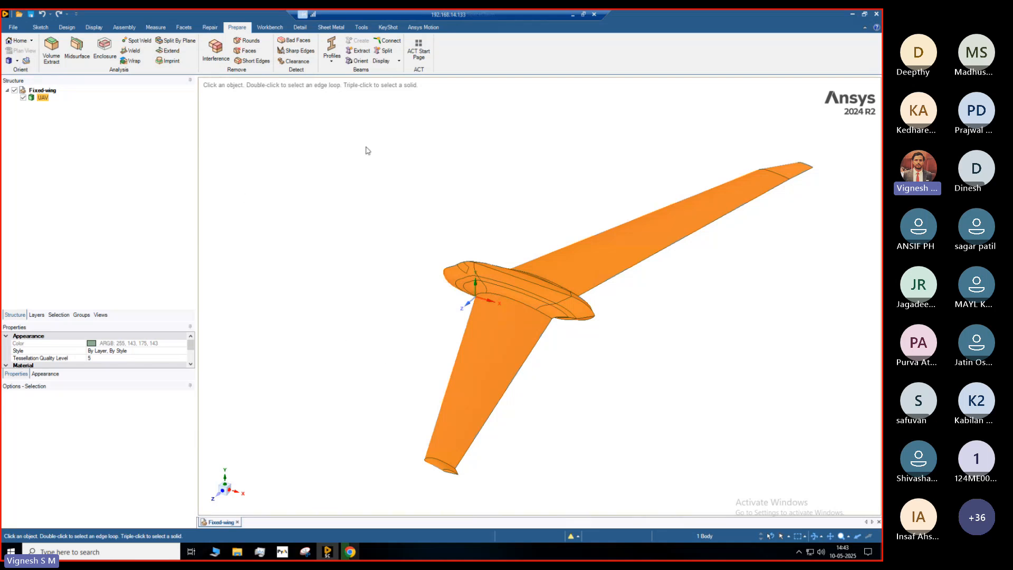
click(109, 58)
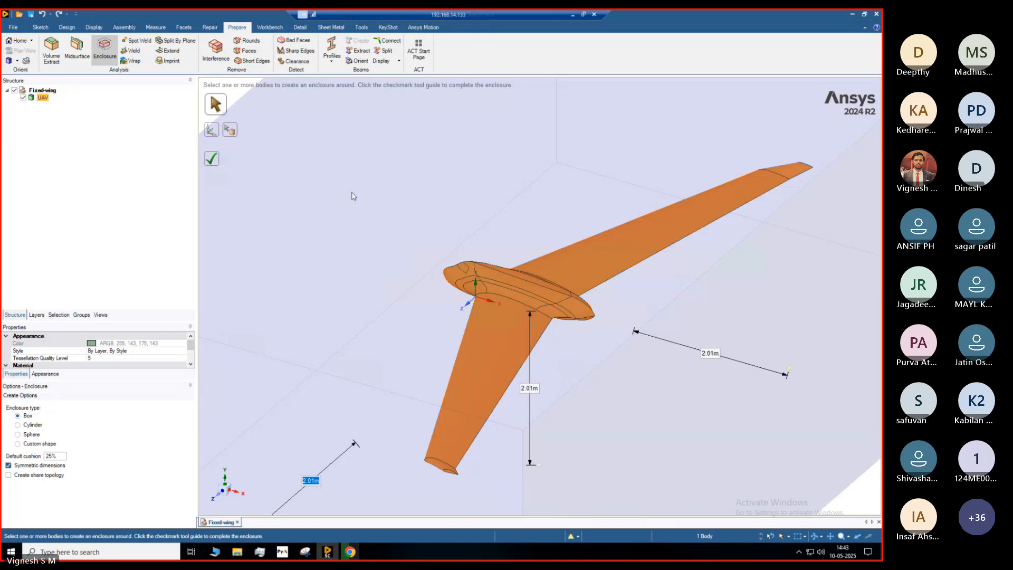
scroll(374, 232, down, 5)
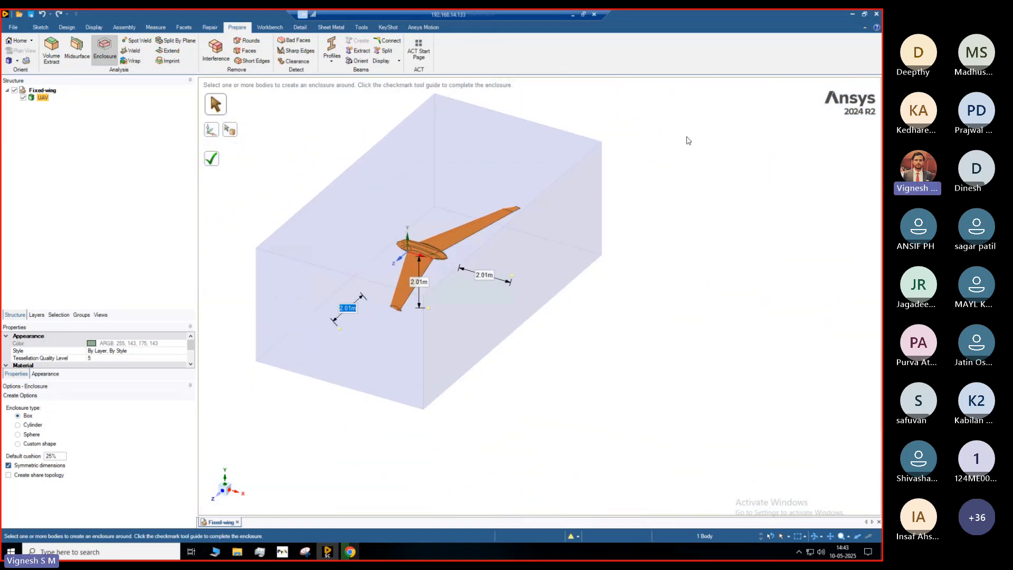
scroll(318, 318, up, 5)
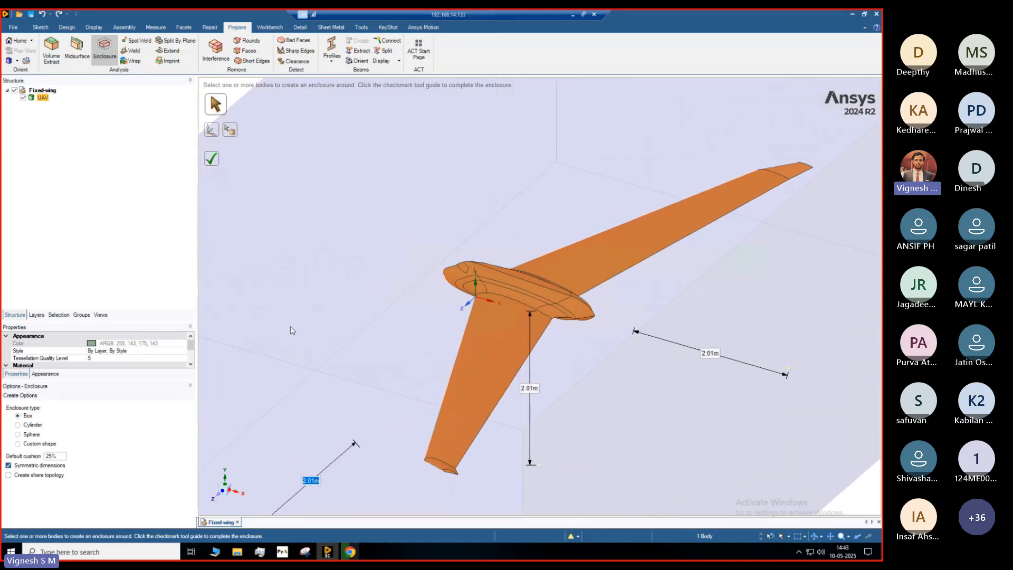
Preview the cylinder and sphere enclosure types around the UAV, and return to the box type
click(19, 427)
scroll(499, 355, down, 3)
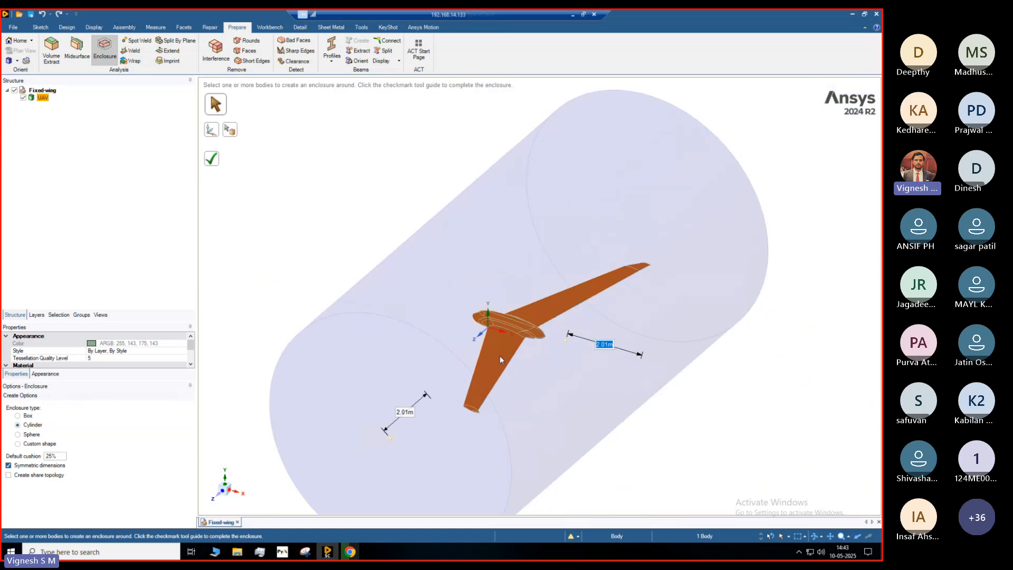
click(38, 435)
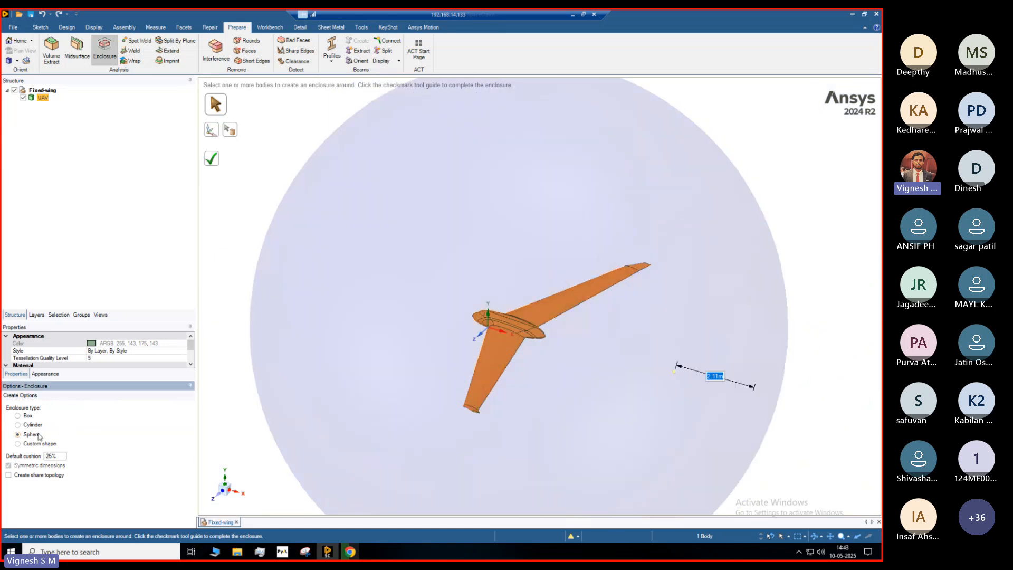
middle_drag(407, 354, 427, 345)
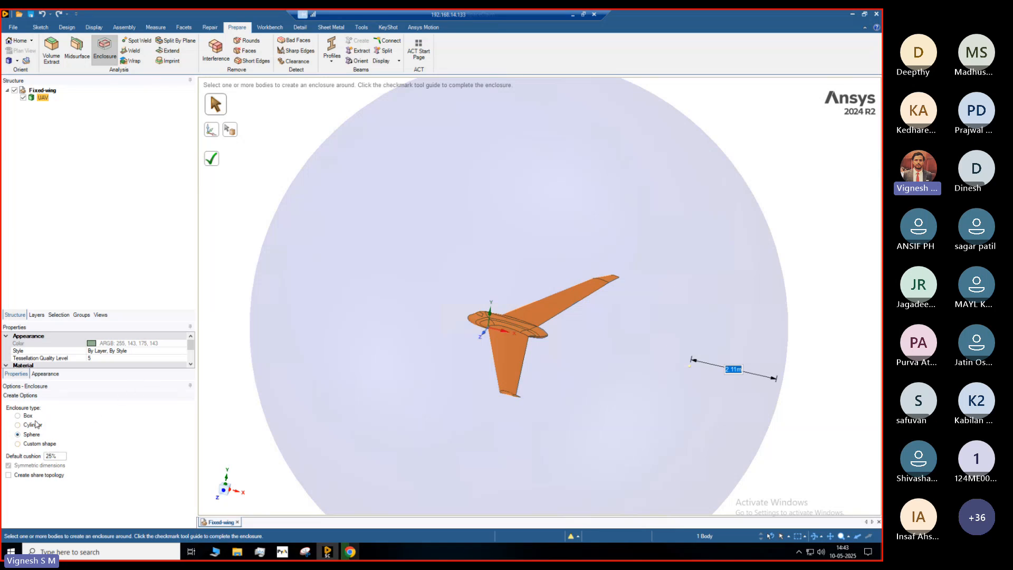
click(30, 417)
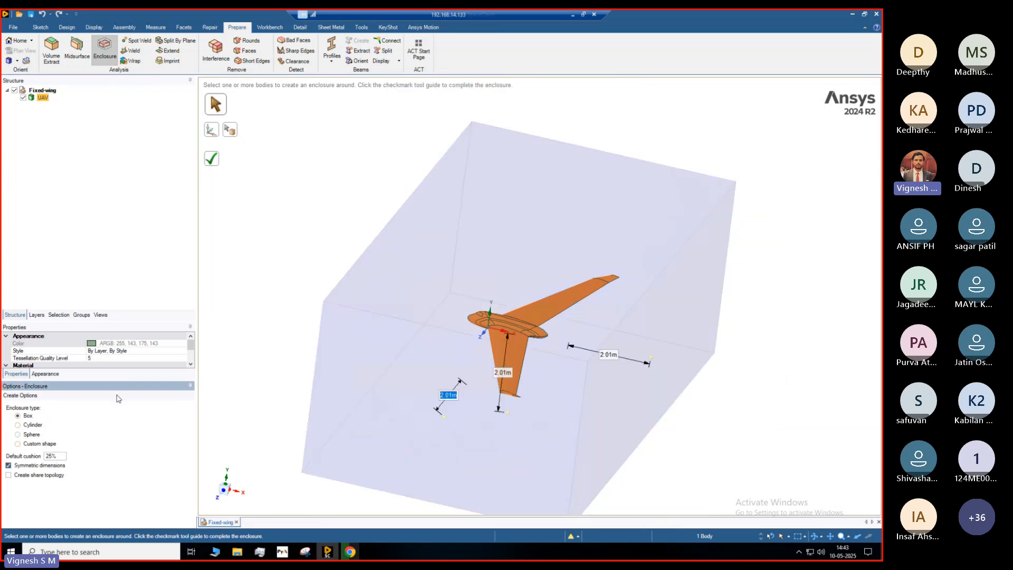
Turn off symmetric dimensions for the box enclosure
middle_drag(378, 222, 394, 256)
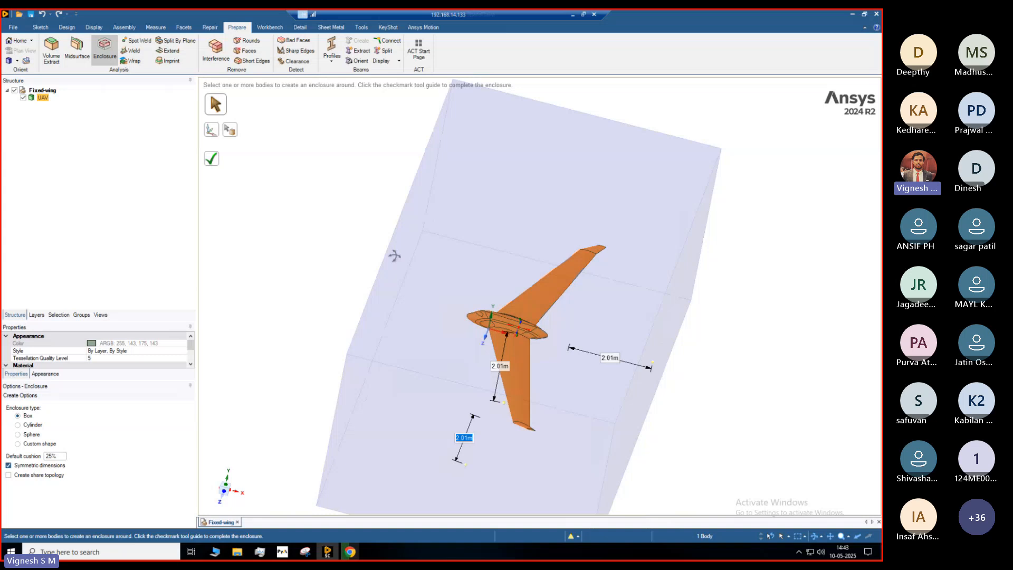
click(9, 466)
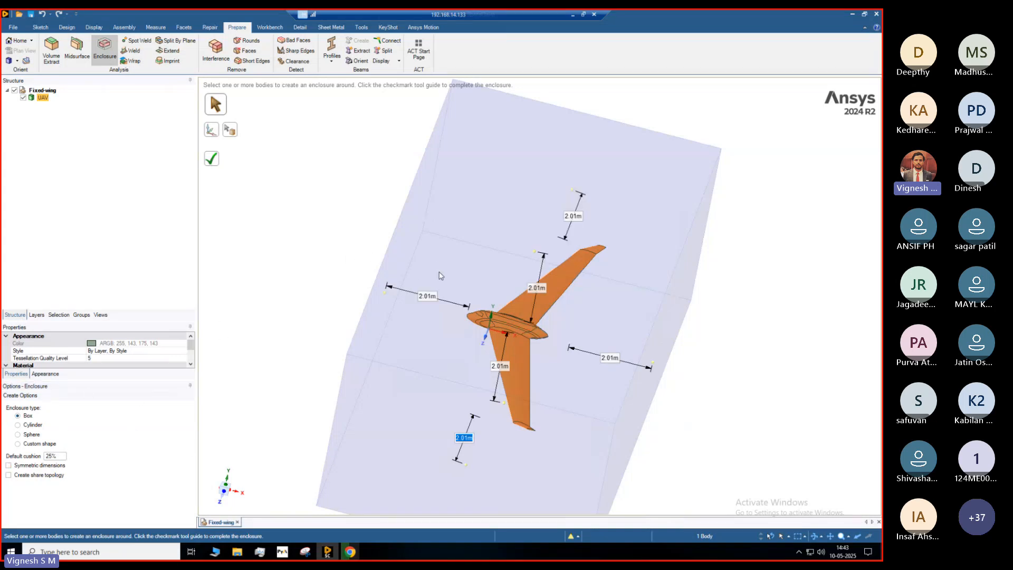
middle_drag(529, 172, 449, 246)
Set the enclosure distances to 6 m ahead of the UAV's nose and 20 m behind its tail
click(426, 299)
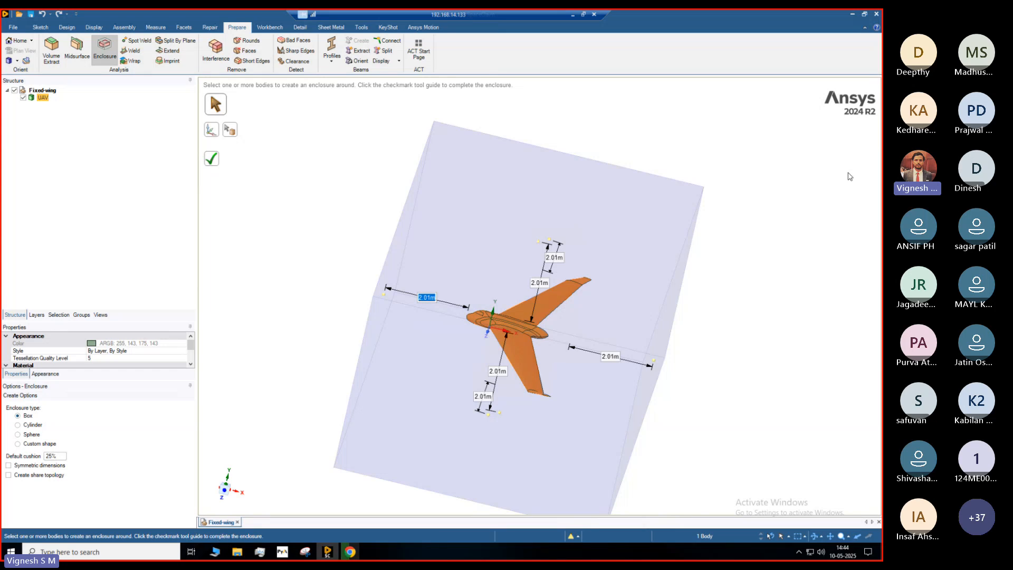
text(6)
drag(445, 252, 685, 444)
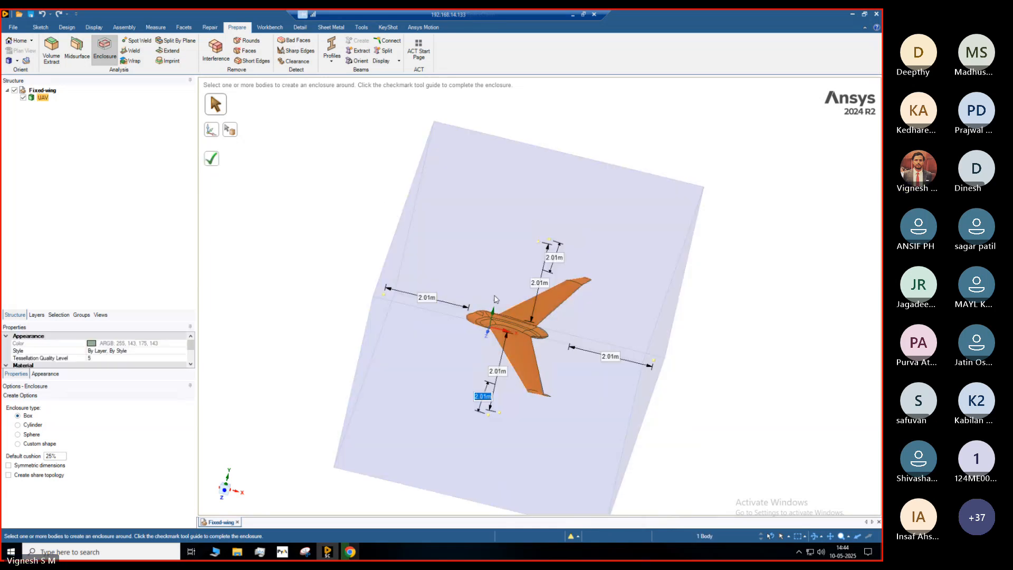
click(429, 299)
text(6)
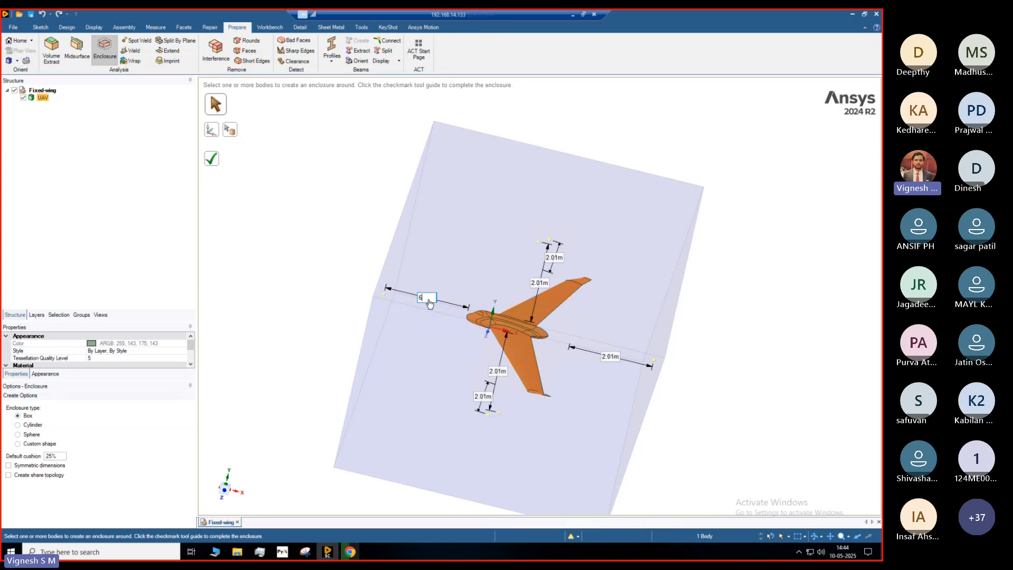
key(Tab)
text(2)
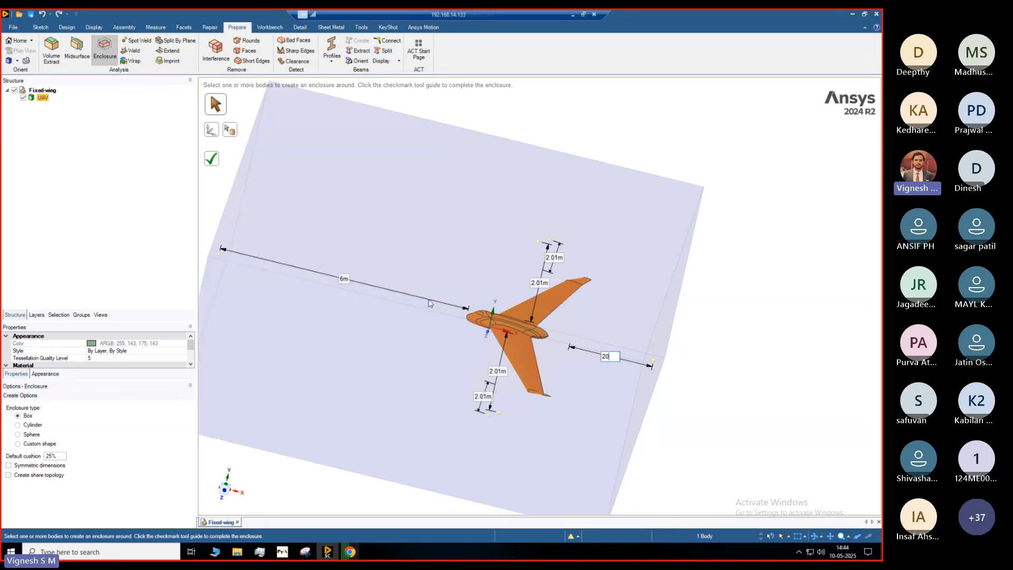
text(0)
key(Tab)
Set the enclosure distances above and below the UAV to 6 m each
key(Tab)
key(Tab)
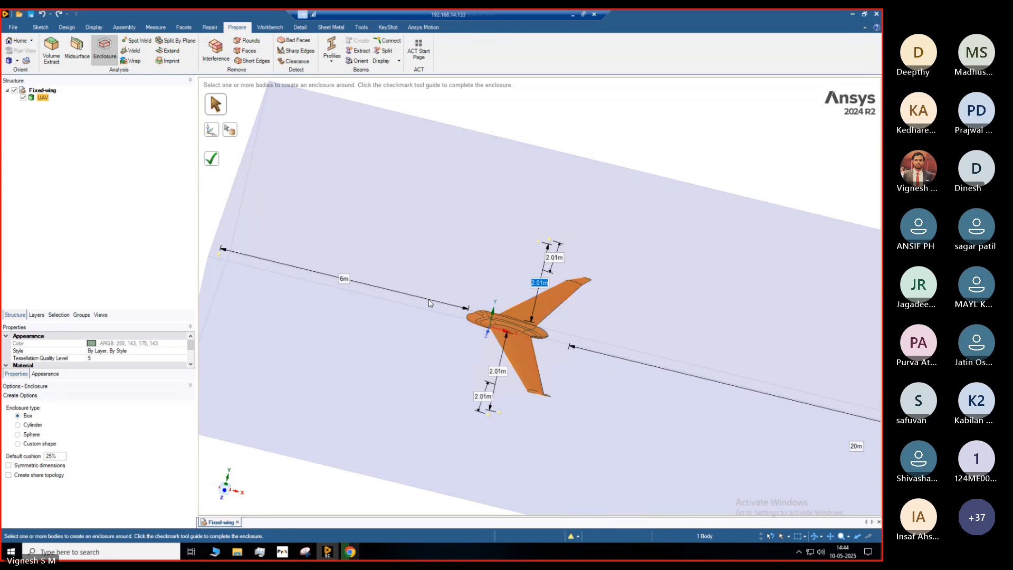
text(6)
key(Tab)
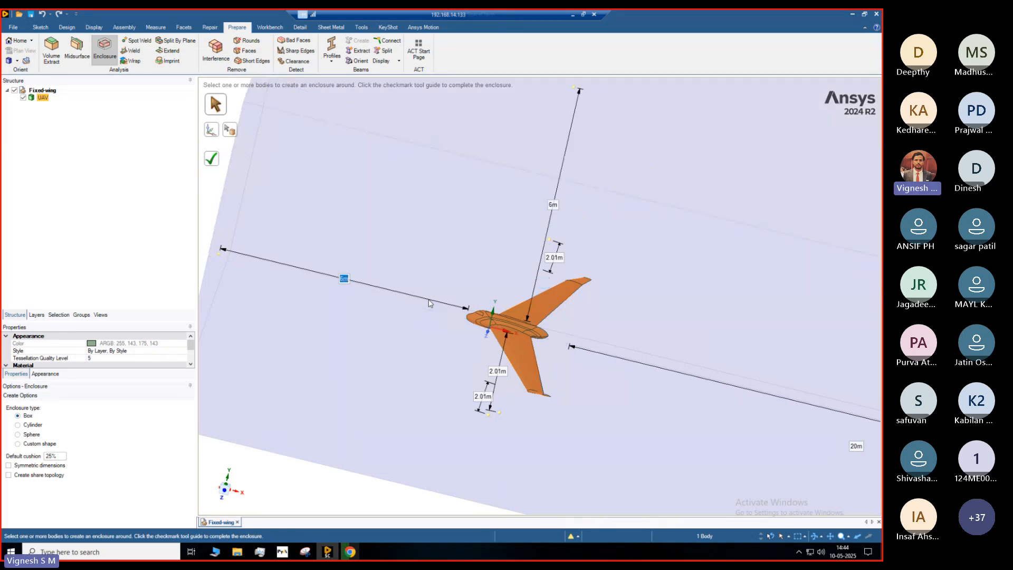
key(Tab)
key(Tab)
key(Tab)
text(6)
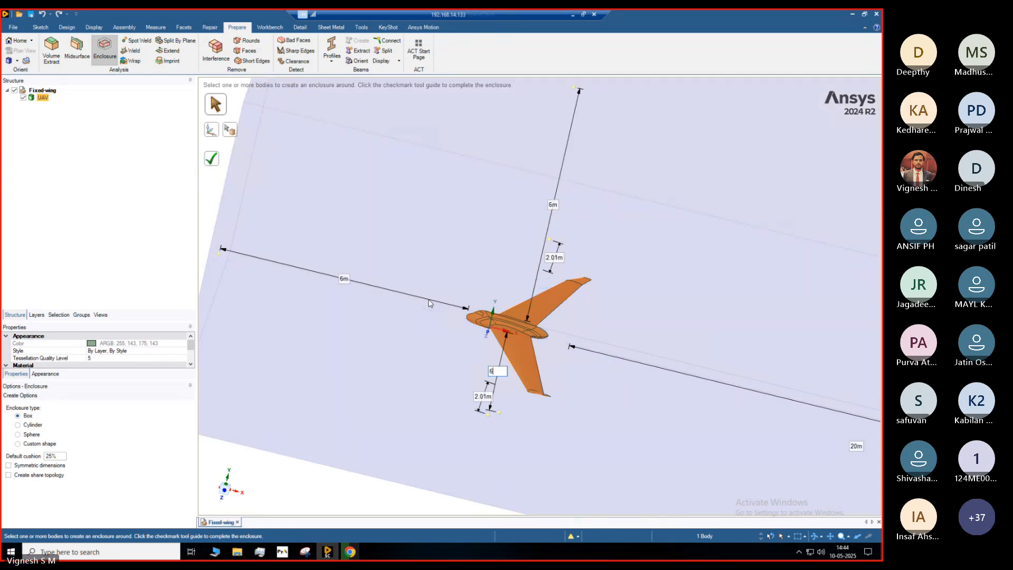
key(Tab)
Set the enclosure distances beyond both wing tips to 6 m each
key(Tab)
key(Tab)
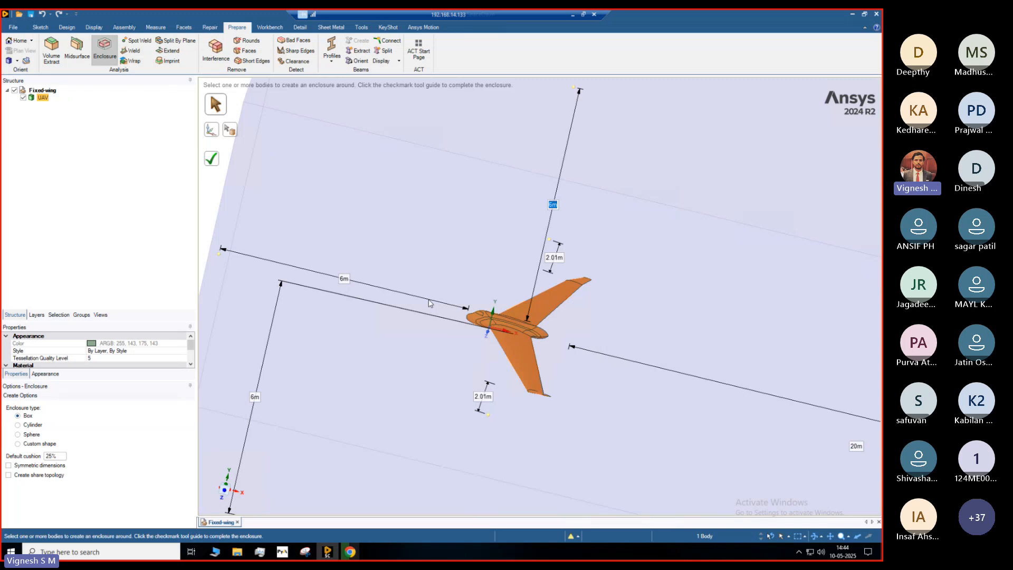
key(Tab)
key(Tab)
text(6)
key(Tab)
key(Tab)
key(Tab)
key(Tab)
key(Tab)
key(Tab)
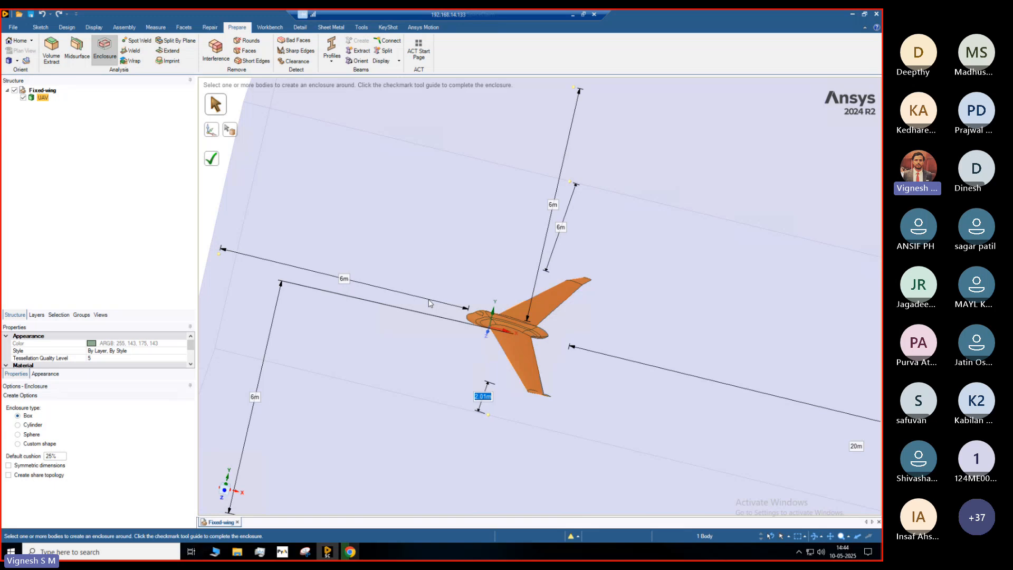
text(6)
key(Tab)
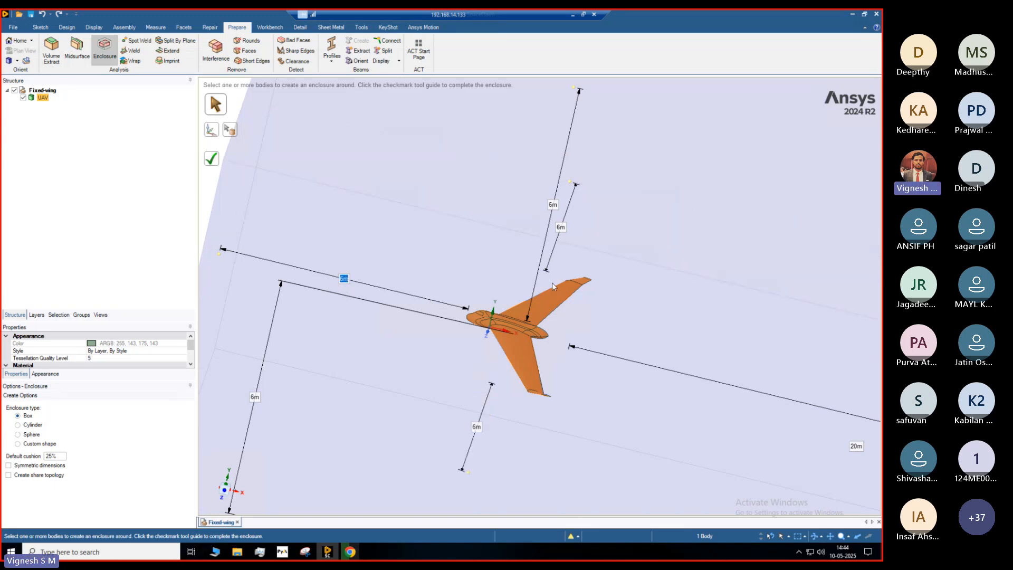
Complete the box enclosure around the UAV with the distances already set
scroll(551, 286, down, 3)
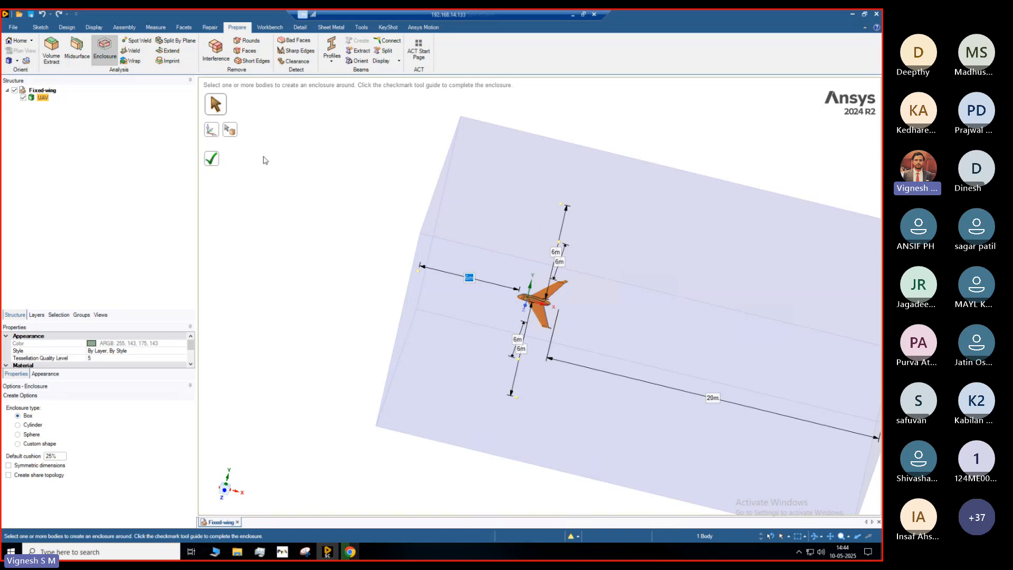
click(214, 160)
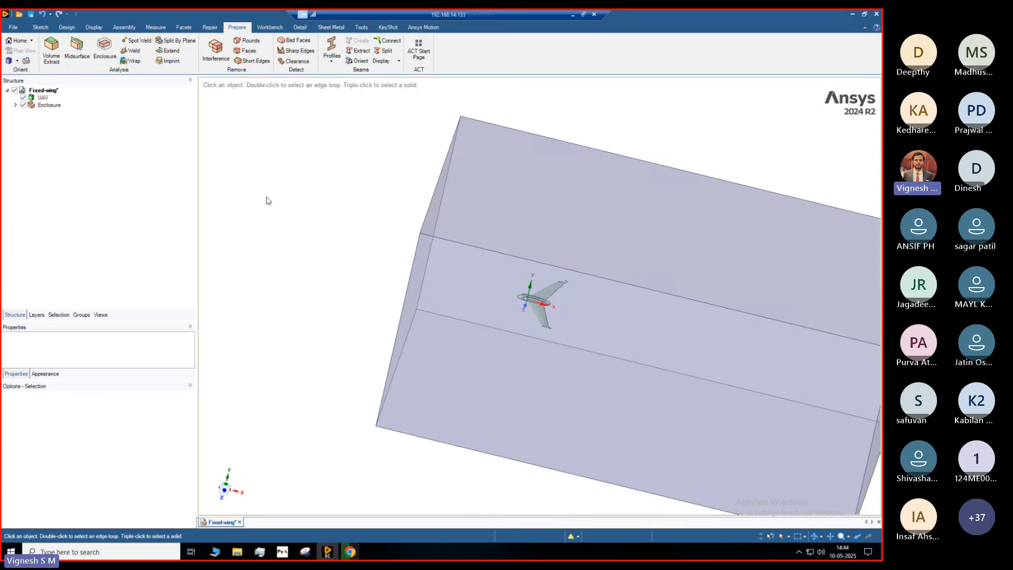
key(h)
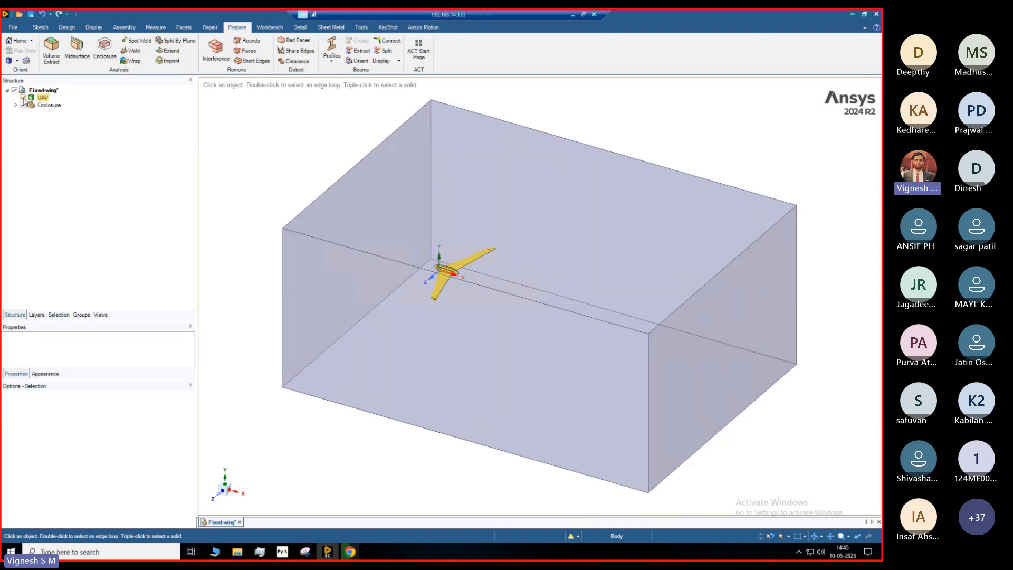
Hide the original UAV solid body and suppress it for physics
click(23, 98)
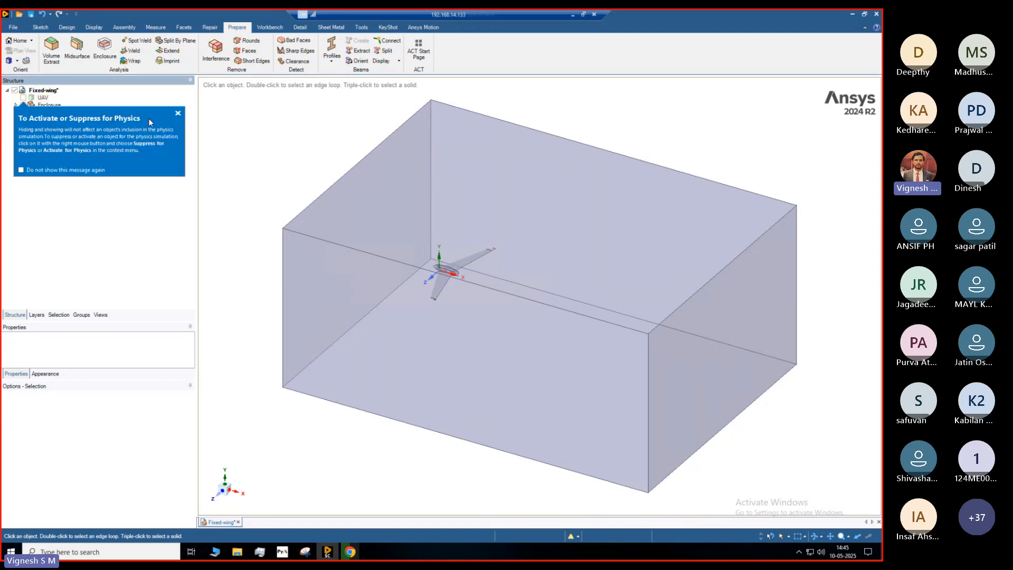
click(177, 113)
click(468, 227)
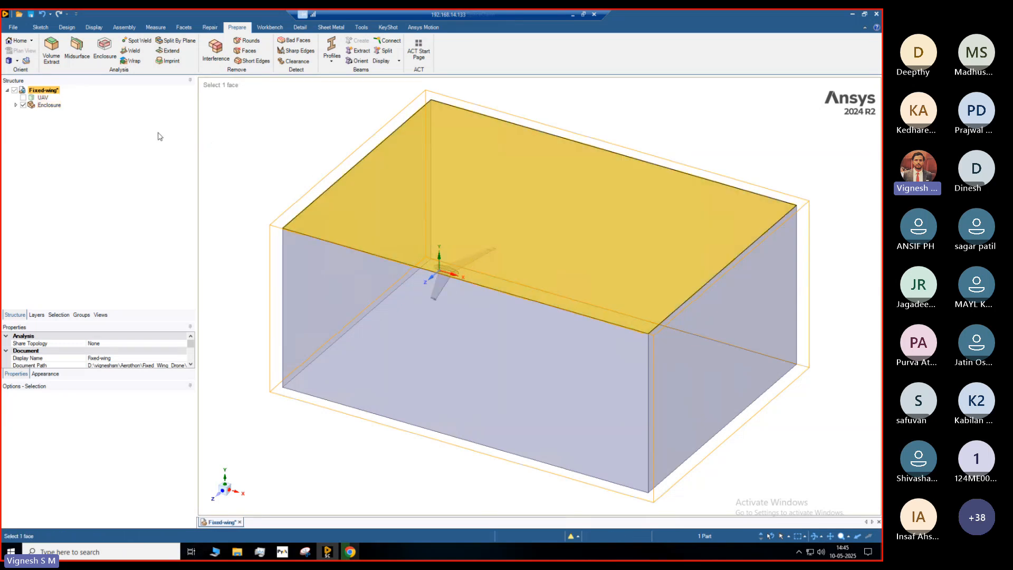
right_click(44, 100)
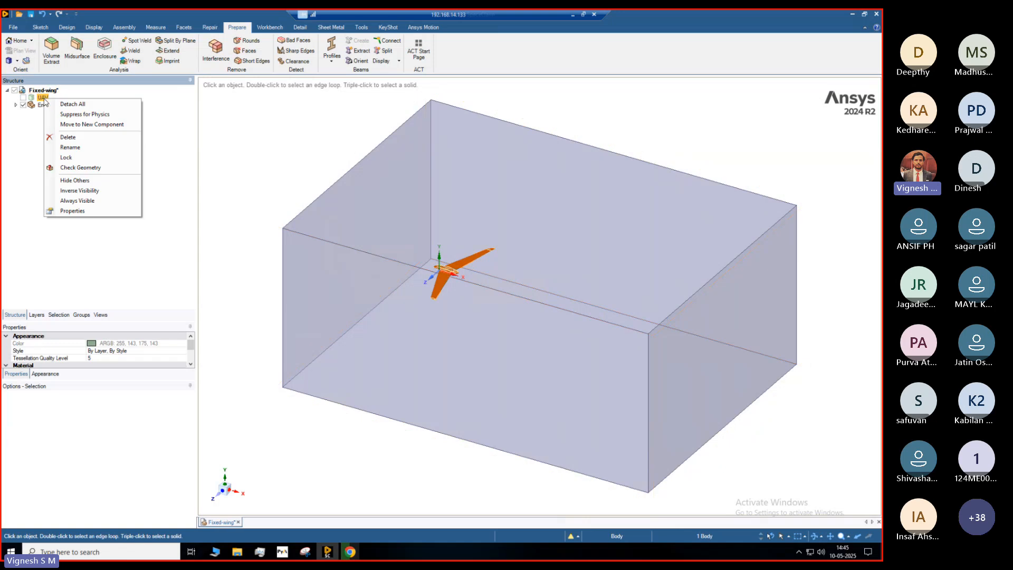
click(88, 115)
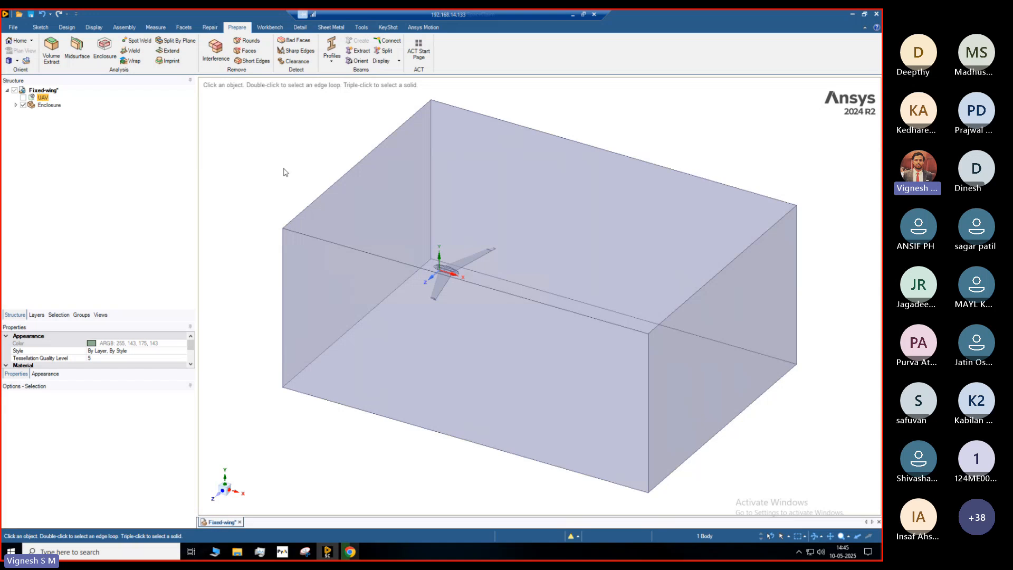
Create a named selection called Farefield from the enclosure's upper, lower and two lateral faces
scroll(284, 169, up, 2)
scroll(376, 201, down, 3)
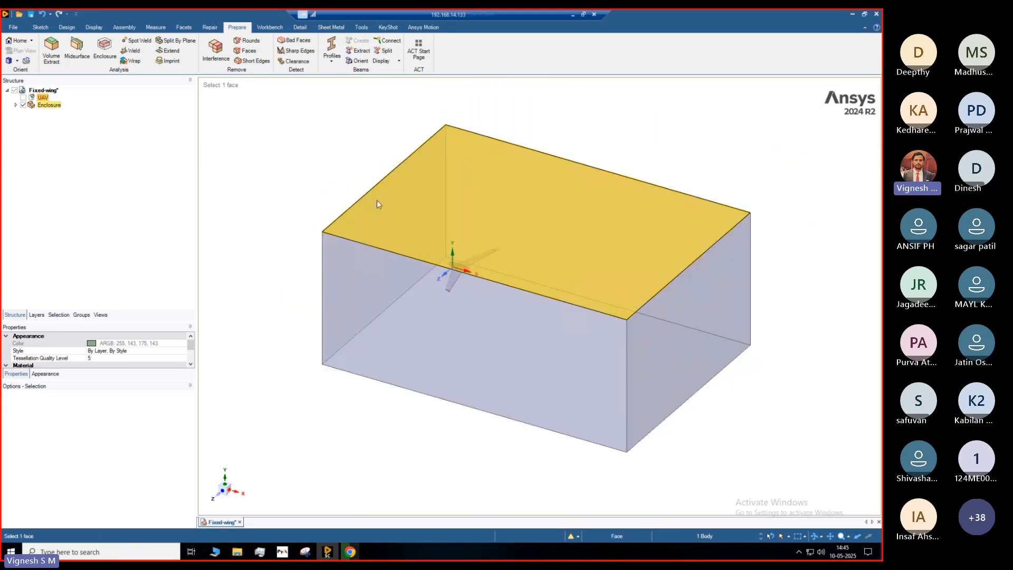
click(483, 238)
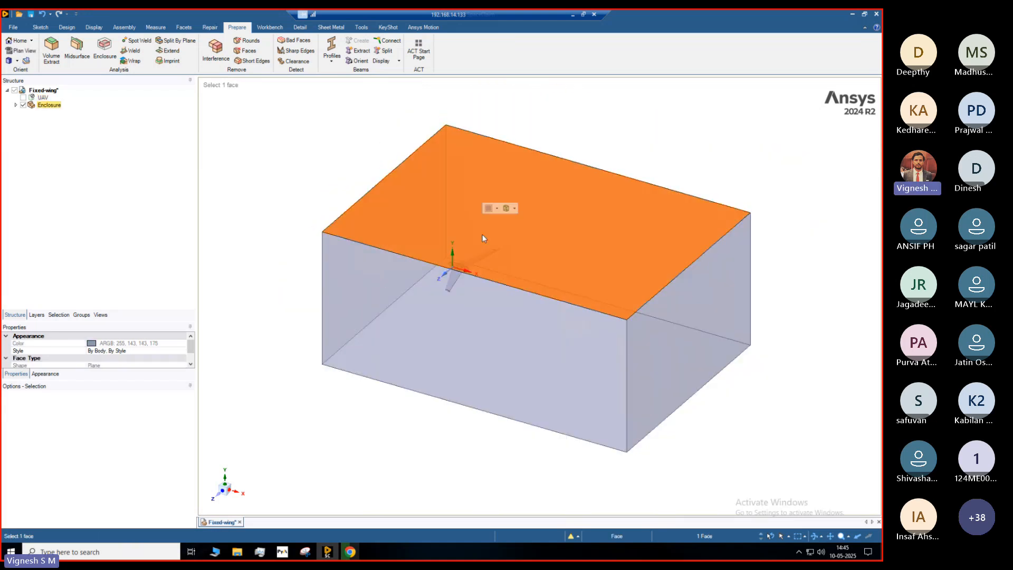
ctrl+click(478, 319)
middle_drag(543, 152, 541, 152)
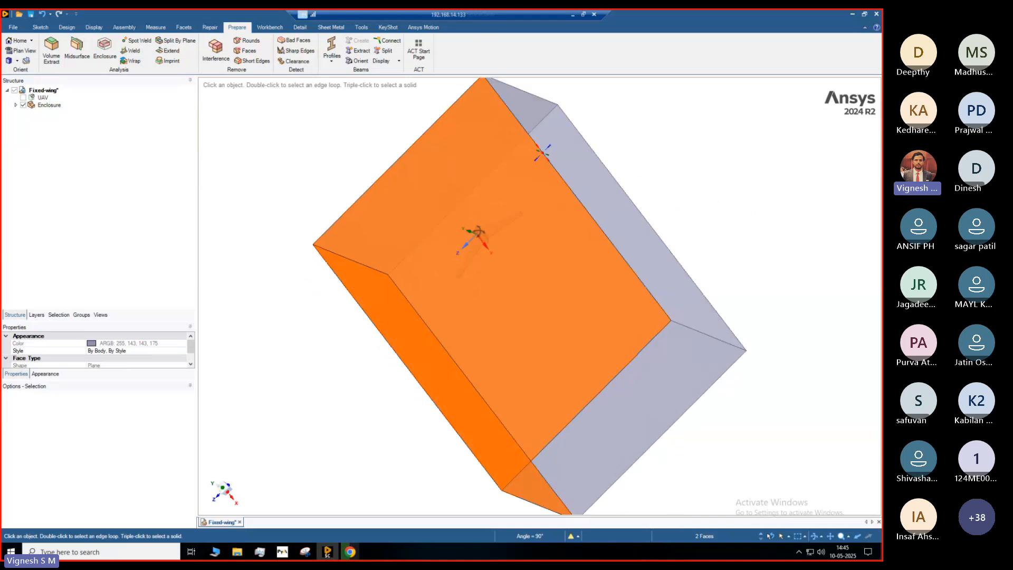
middle_drag(479, 231, 448, 222)
ctrl+click(642, 266)
middle_drag(640, 261, 482, 244)
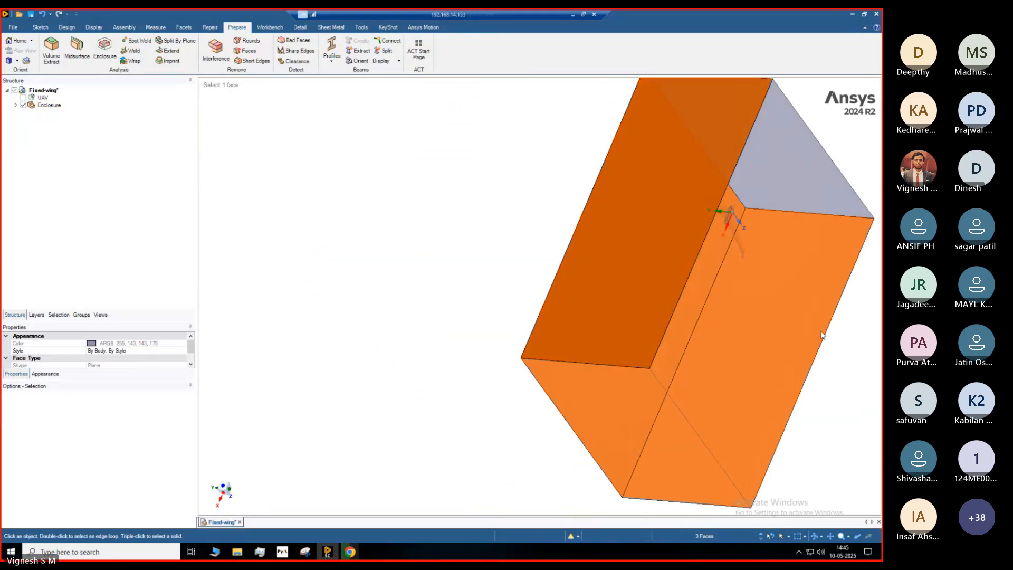
ctrl+click(785, 330)
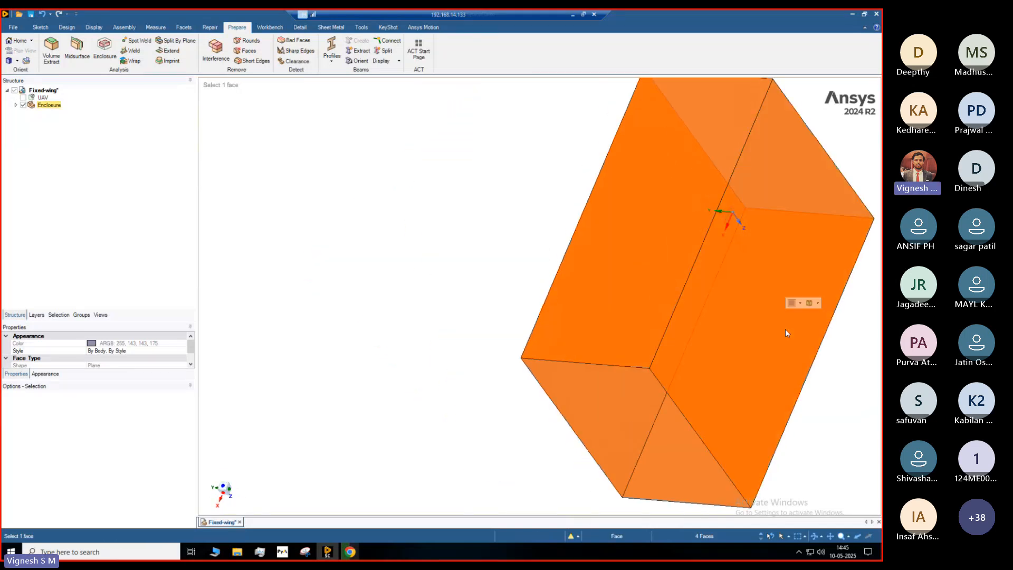
middle_drag(785, 328, 164, 128)
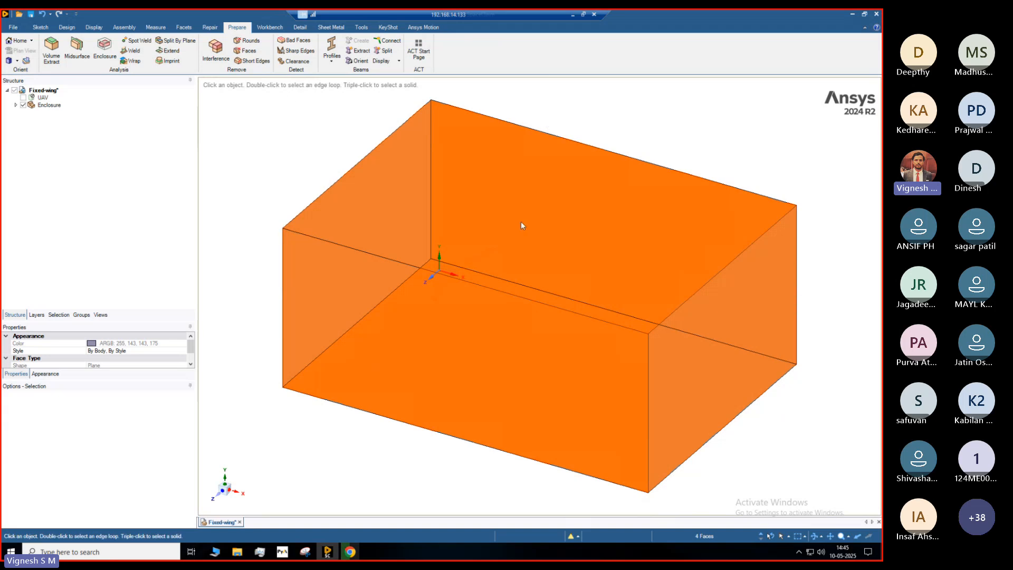
click(86, 316)
click(28, 94)
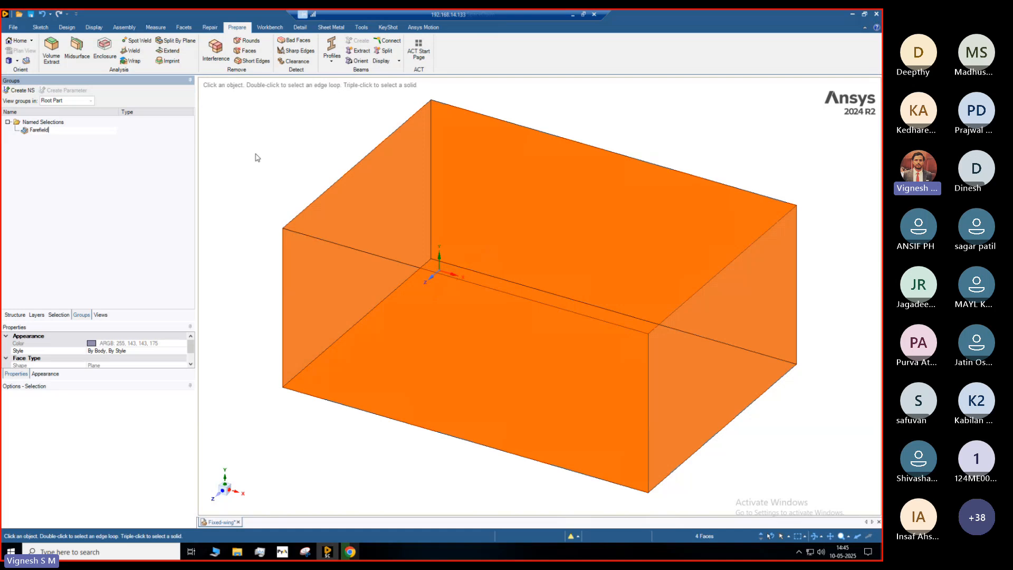
Create a named selection called Outlet from the enclosure face behind the UAV's tail
click(722, 348)
click(21, 90)
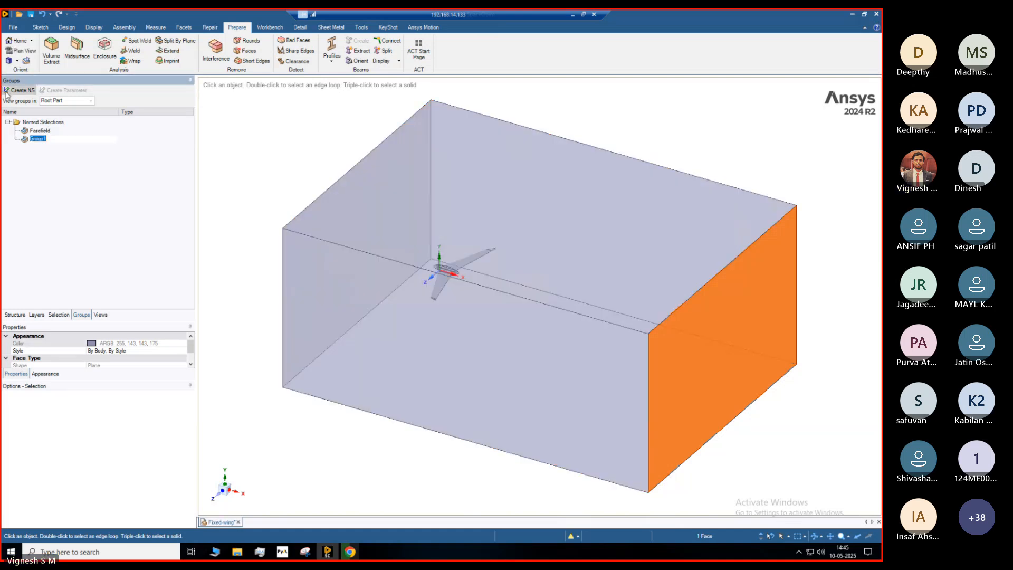
text(Outlet)
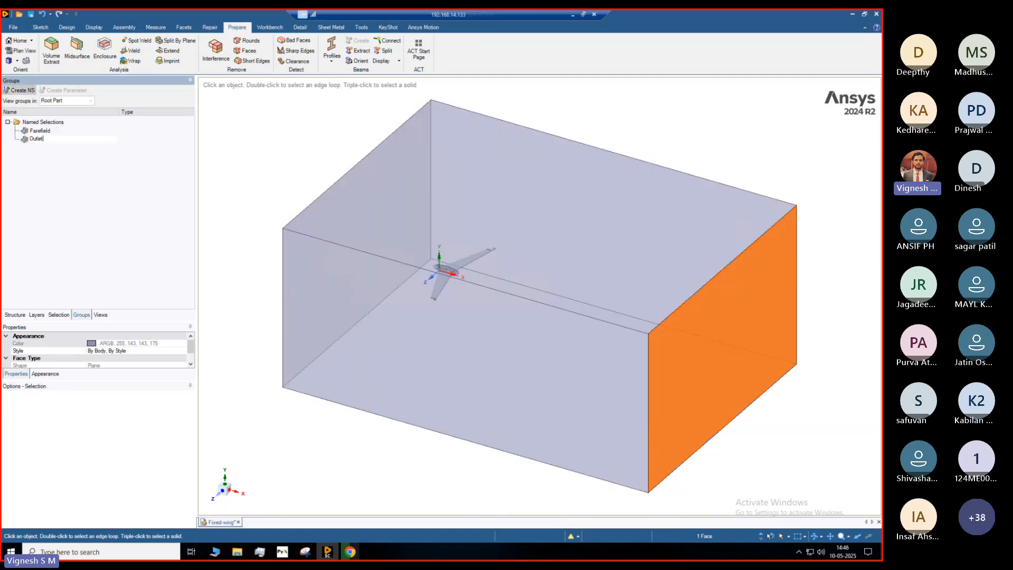
key(Return)
click(301, 169)
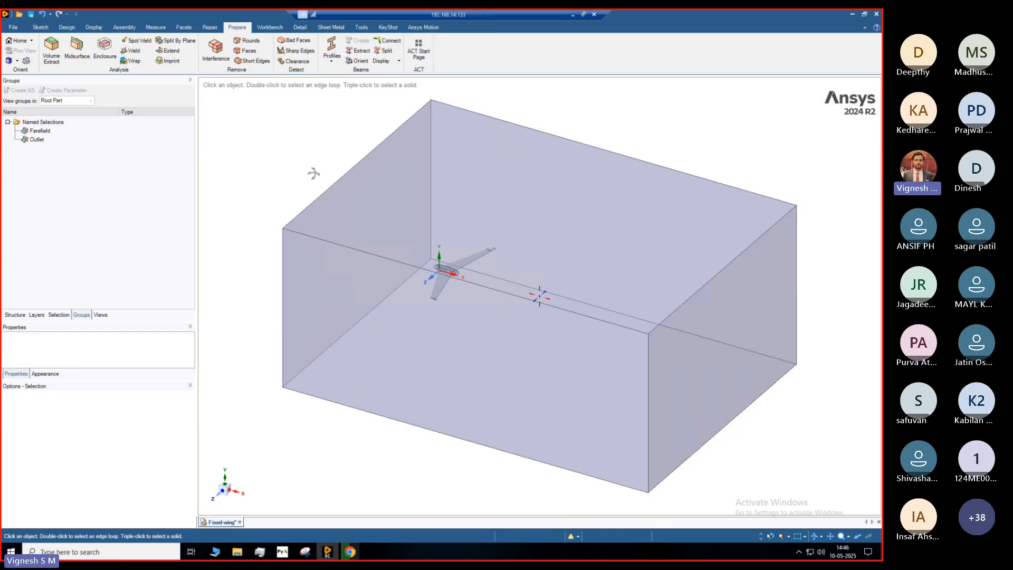
Create a named selection called Inlet from the enclosure face ahead of the UAV's nose
middle_drag(311, 172, 355, 185)
click(351, 200)
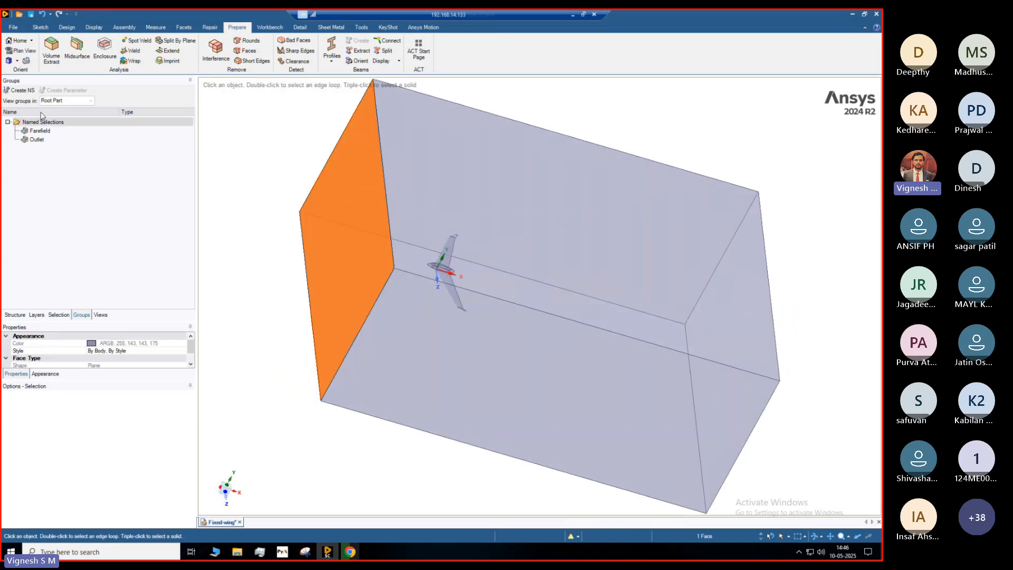
click(26, 89)
text(Inlet)
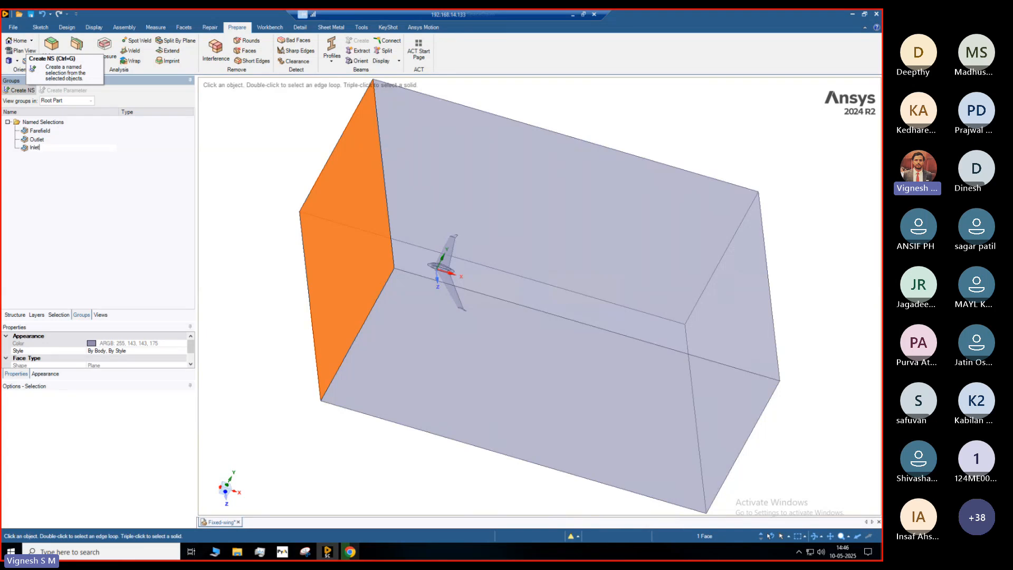
key(Return)
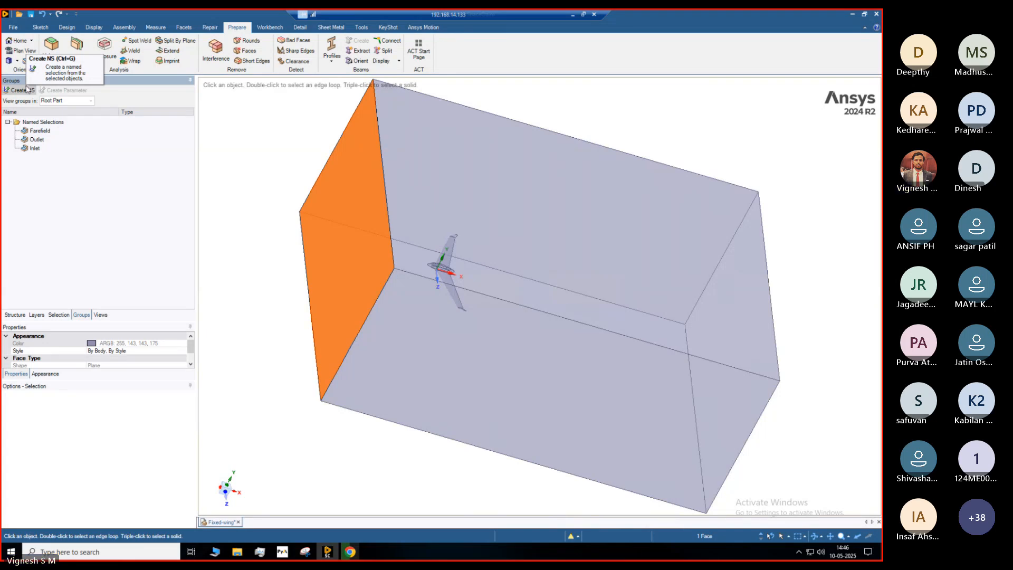
click(237, 311)
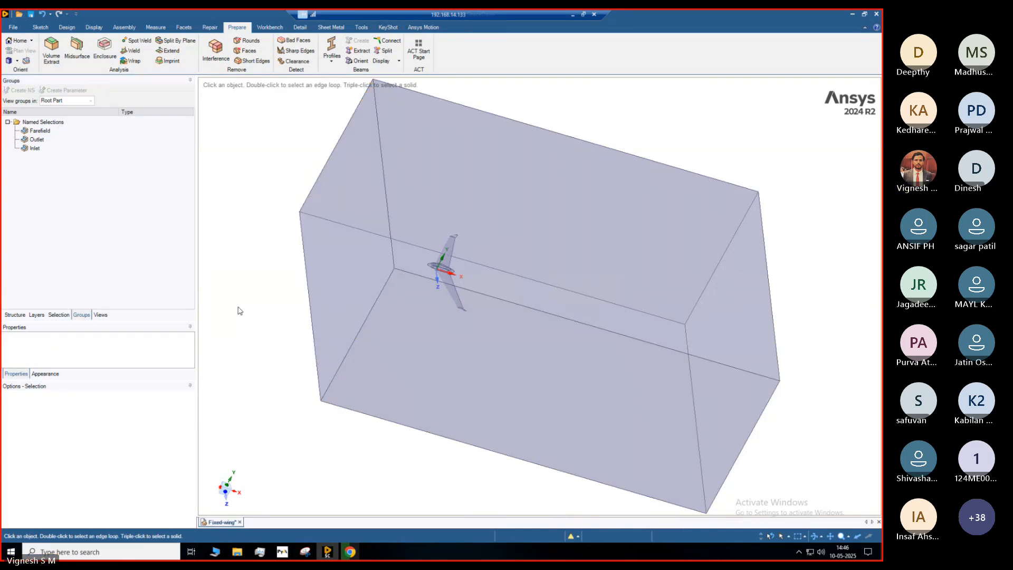
Hide the four enclosure faces of the Farefield named selection to expose the UAV surfaces inside
middle_drag(238, 311, 453, 275)
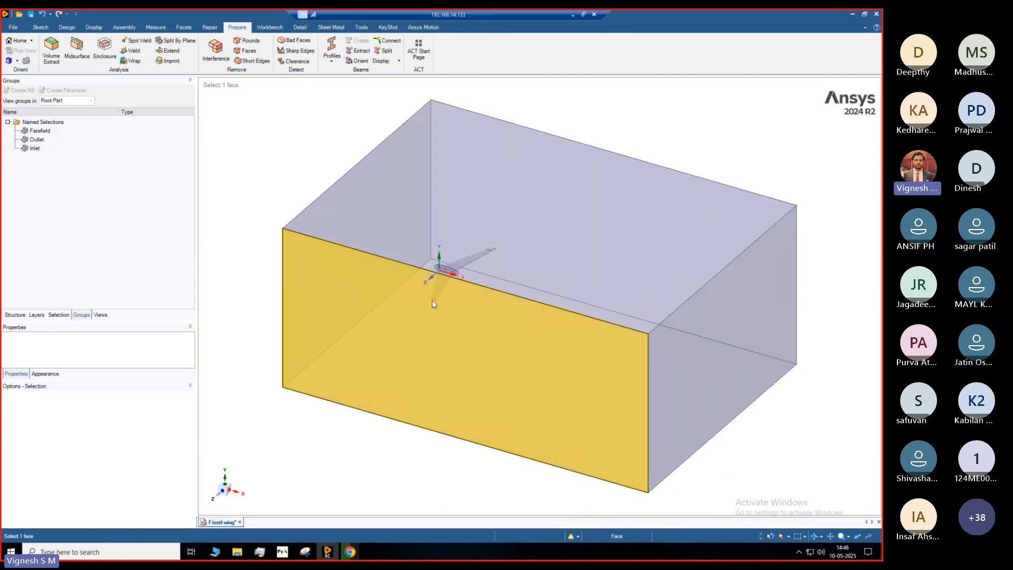
click(39, 132)
right_click(39, 135)
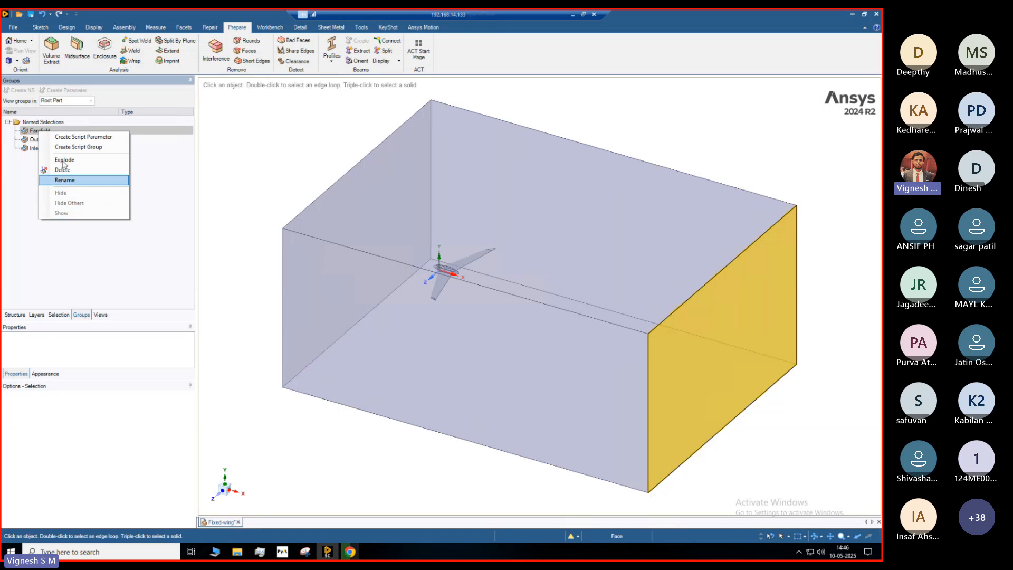
click(37, 139)
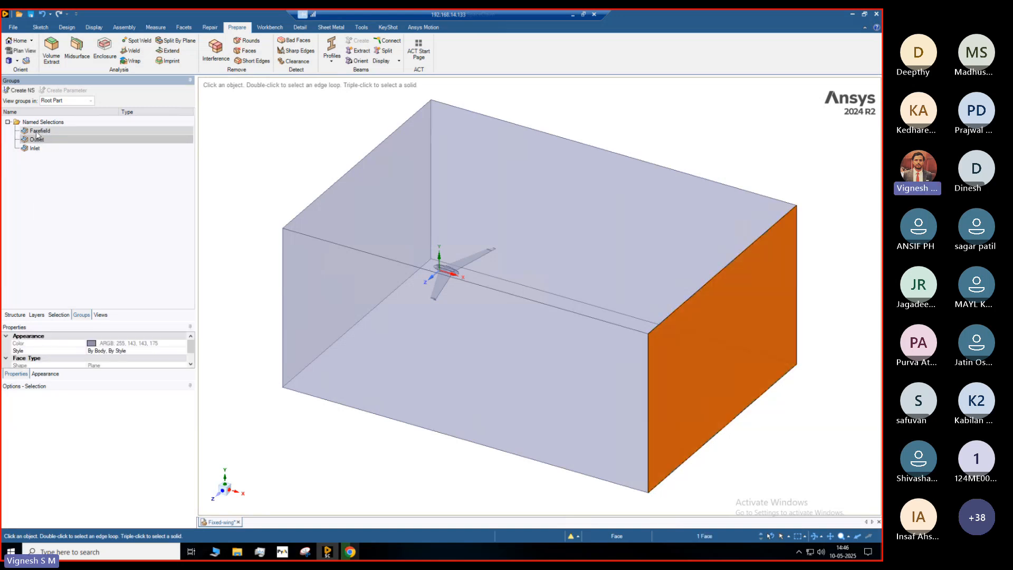
click(38, 131)
right_click(37, 132)
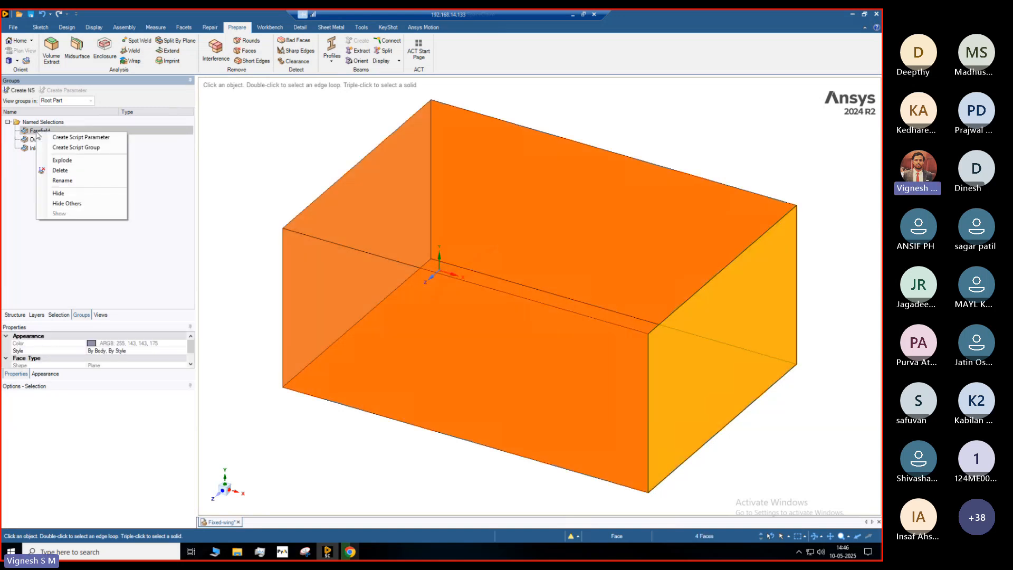
click(71, 193)
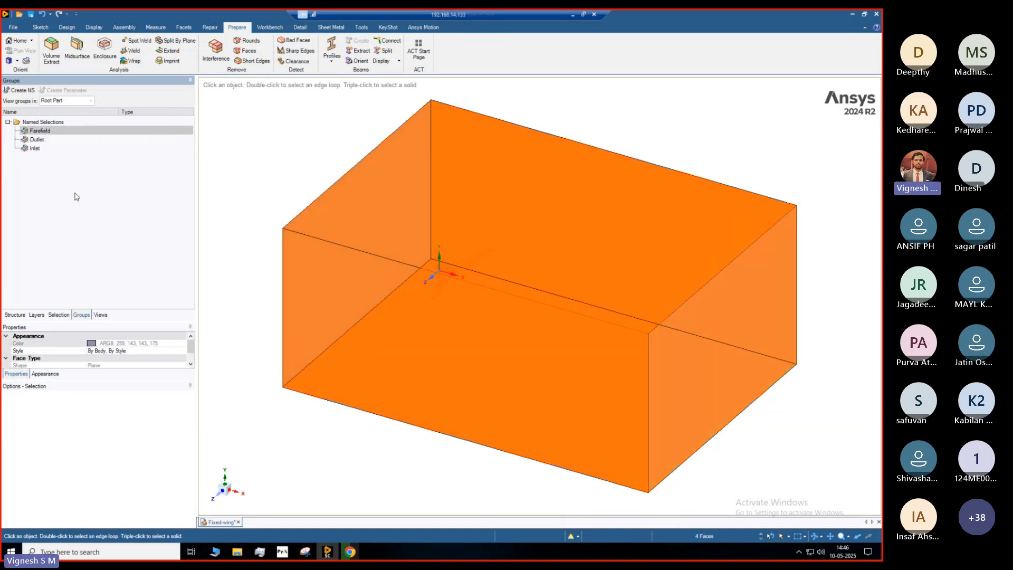
click(636, 118)
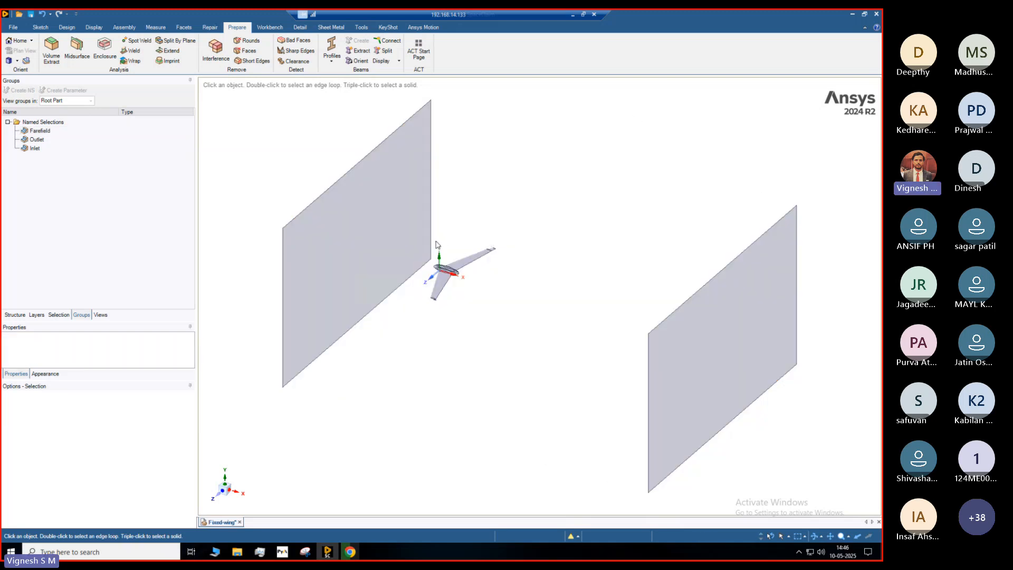
Create a named selection called UAV from all the UAV-shaped faces inside the enclosure
drag(436, 237, 511, 336)
middle_drag(512, 336, 497, 282)
click(498, 283)
drag(409, 221, 507, 364)
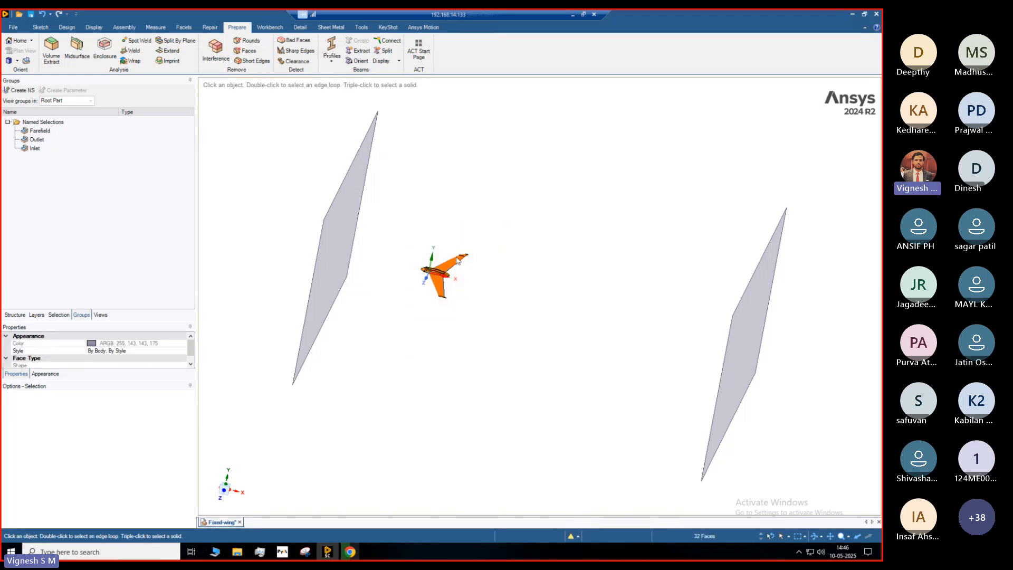
middle_drag(470, 286, 457, 325)
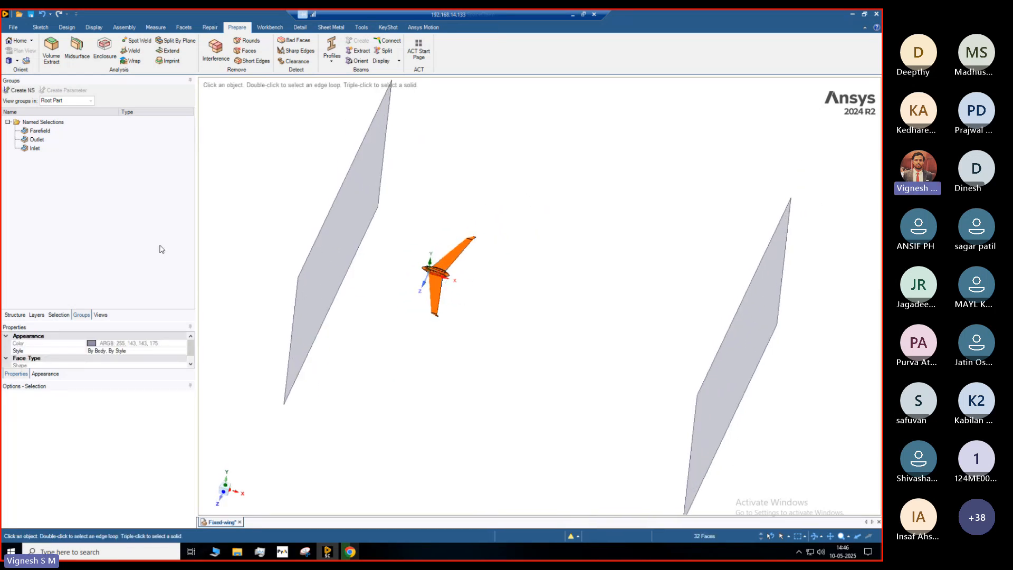
click(20, 90)
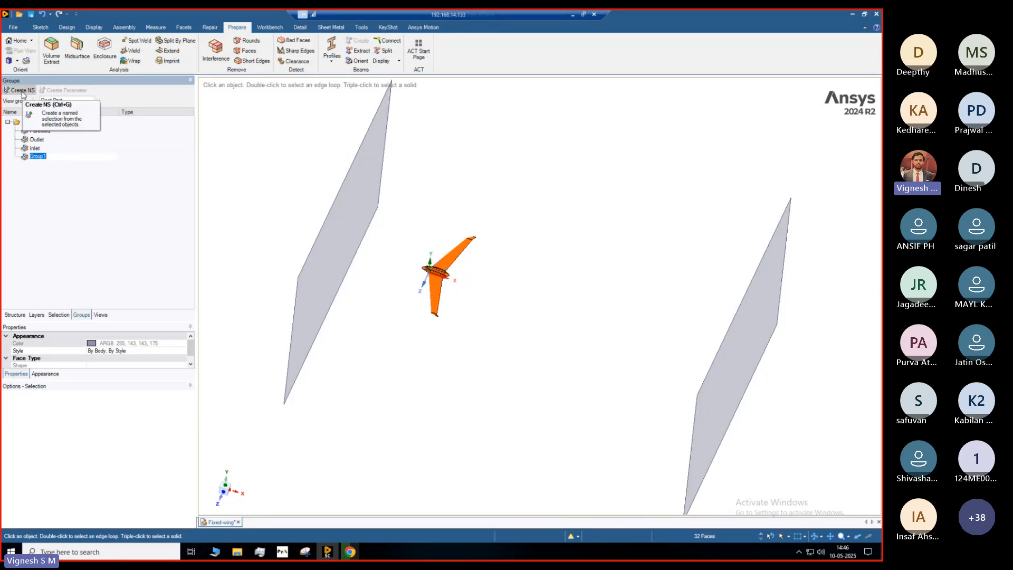
text(UAV)
key(Return)
click(547, 298)
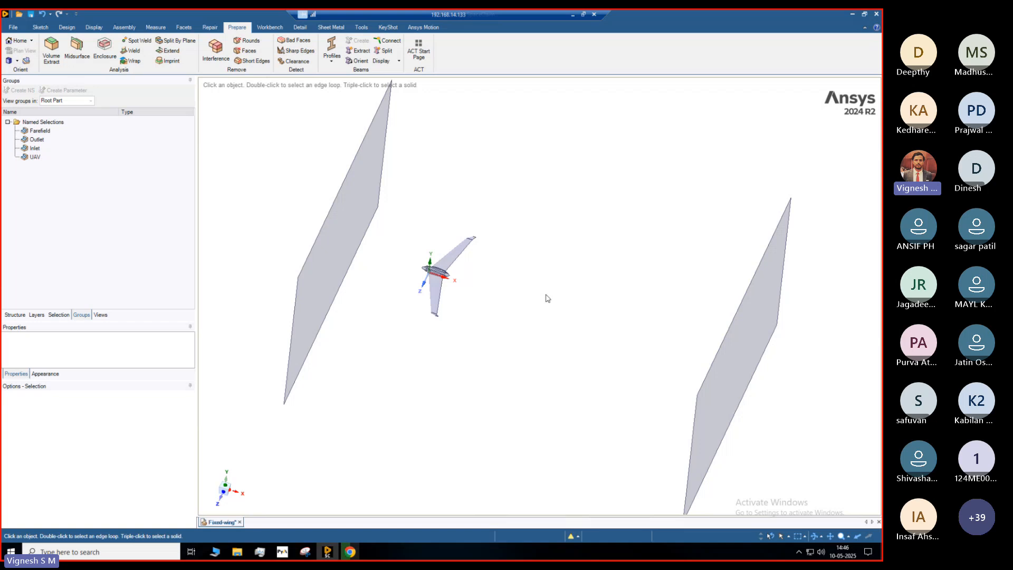
Show all hidden enclosure faces again and highlight the UAV named selection to check its faces
key(h)
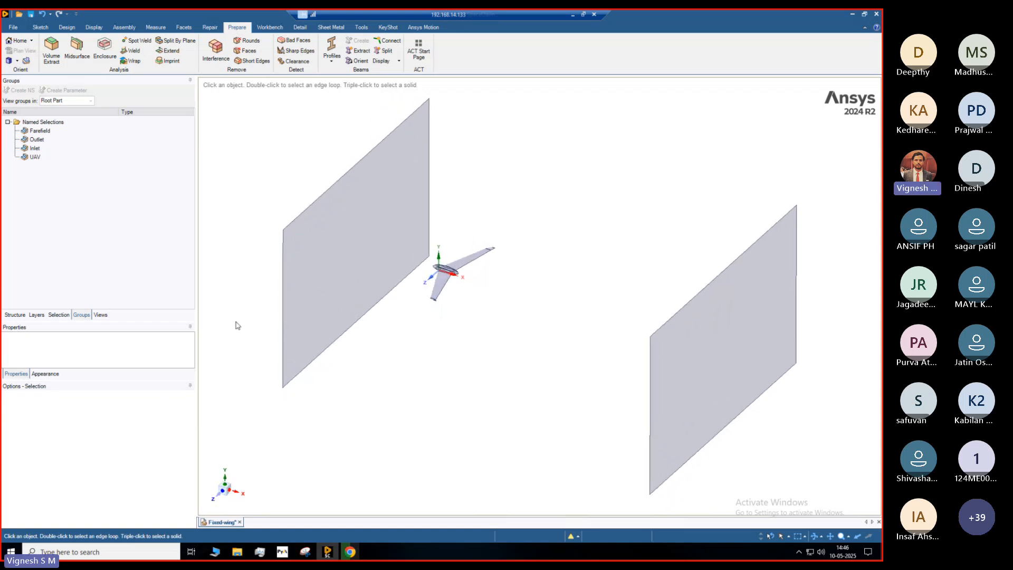
right_click(236, 324)
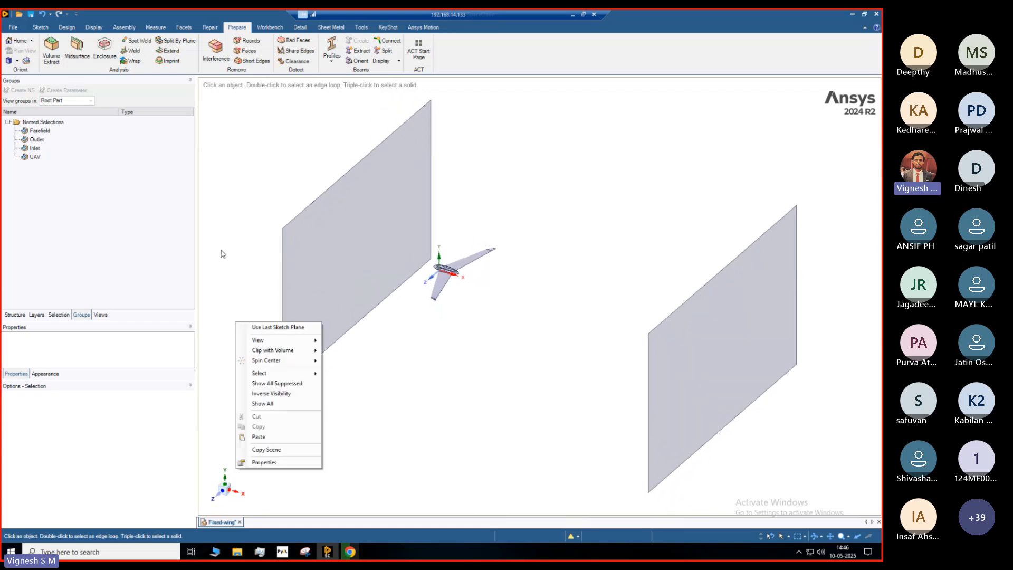
click(270, 403)
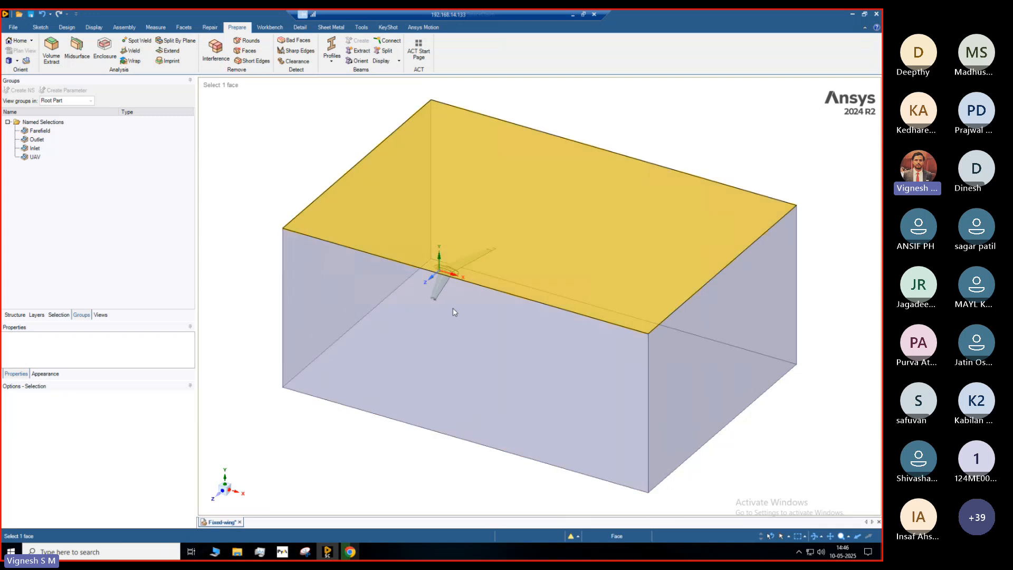
click(24, 159)
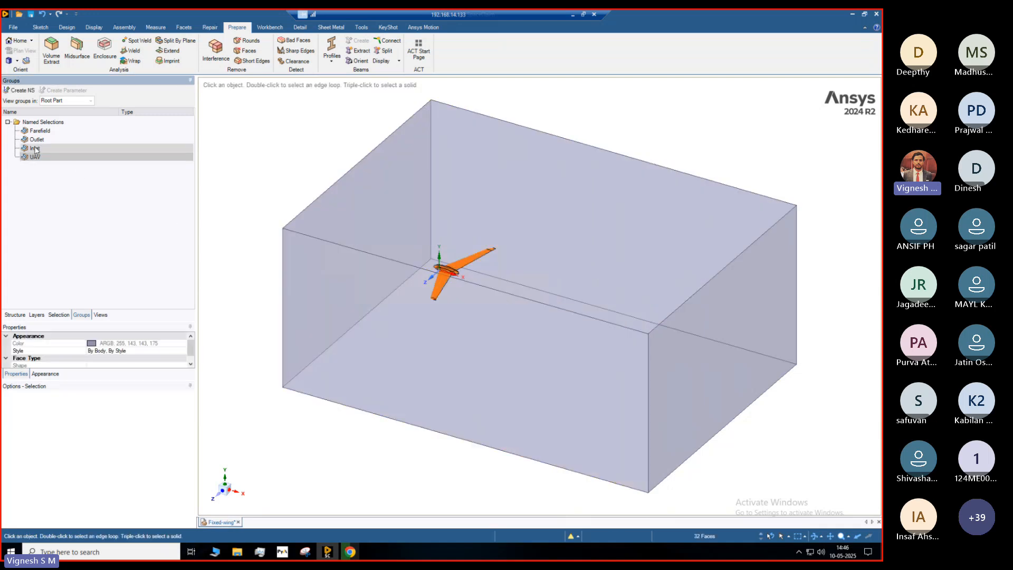
Highlight the Inlet, Outlet and Farefield named selections one by one to check their assigned faces
click(35, 148)
click(38, 140)
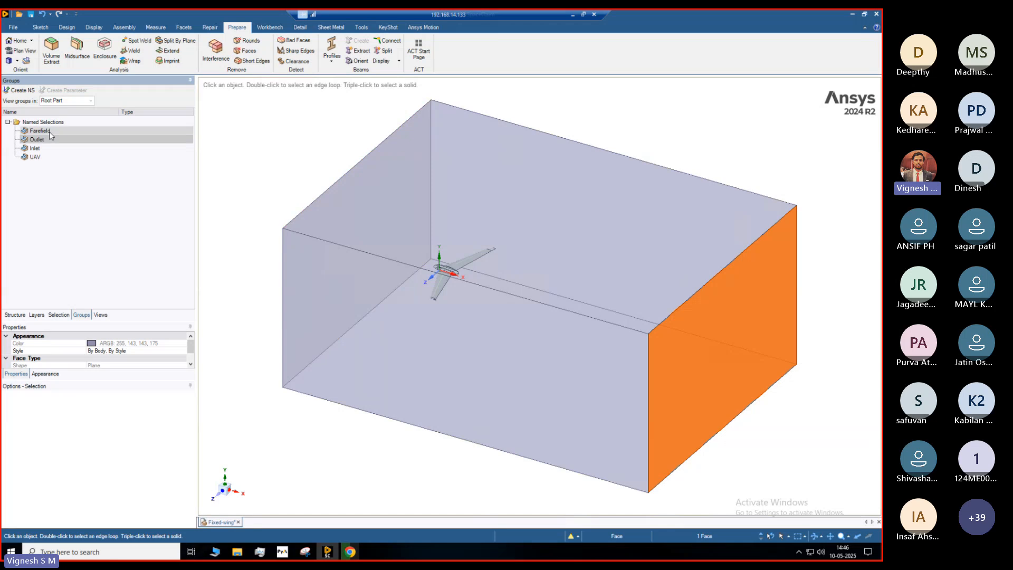
click(43, 131)
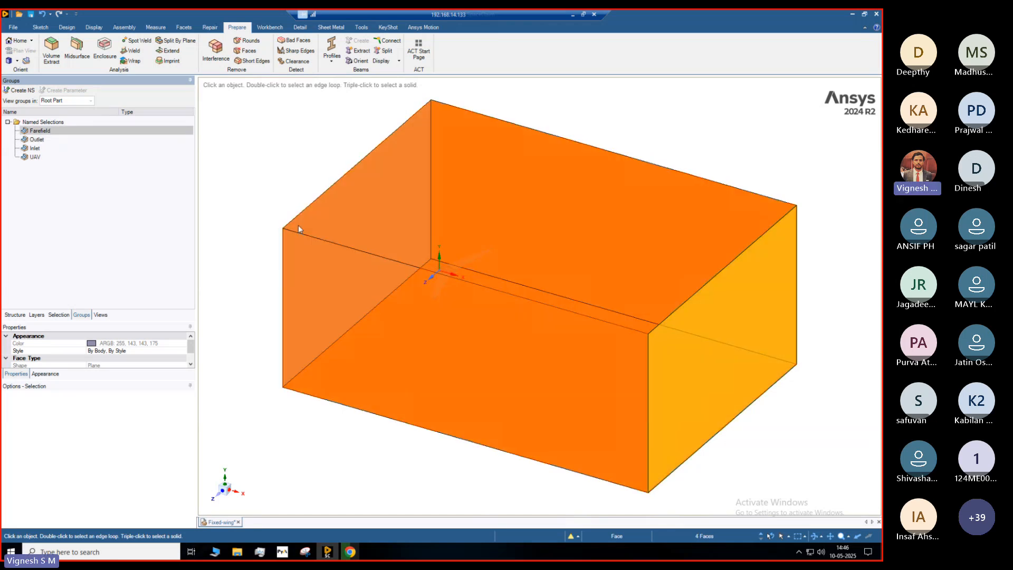
click(275, 188)
scroll(274, 191, down, 4)
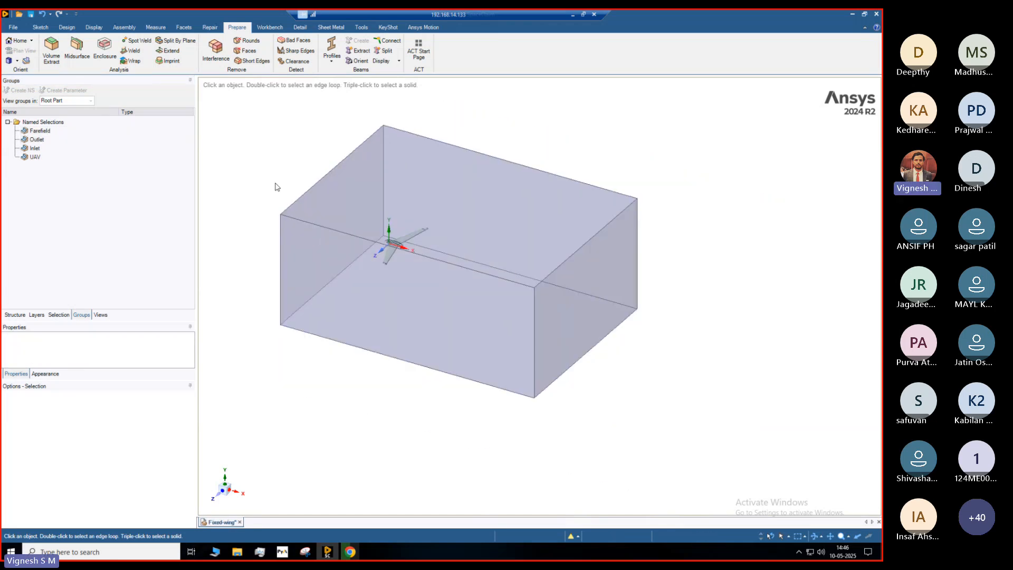
Save the fixed-wing design with its enclosure and named selections
click(13, 27)
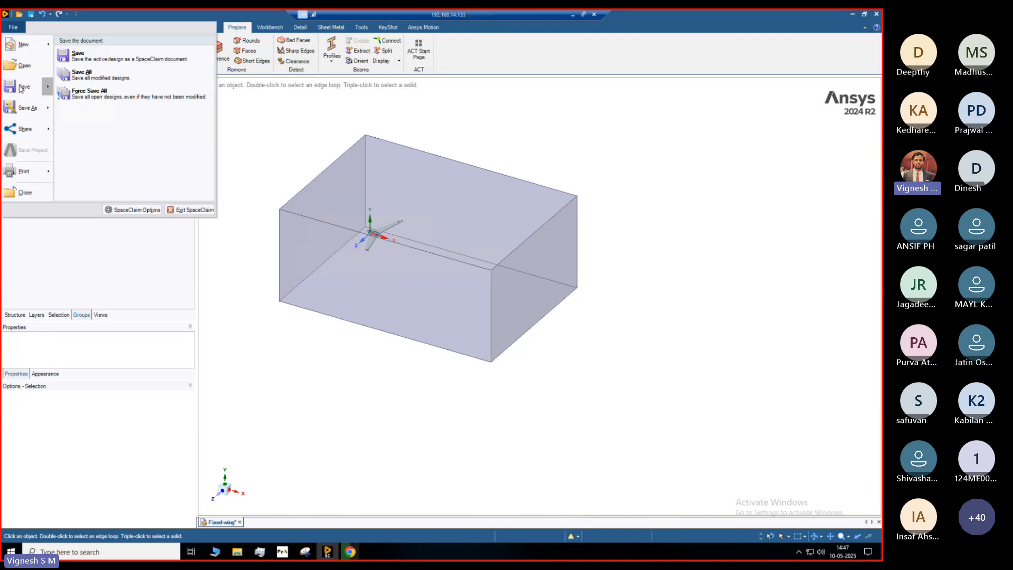
click(22, 87)
click(408, 316)
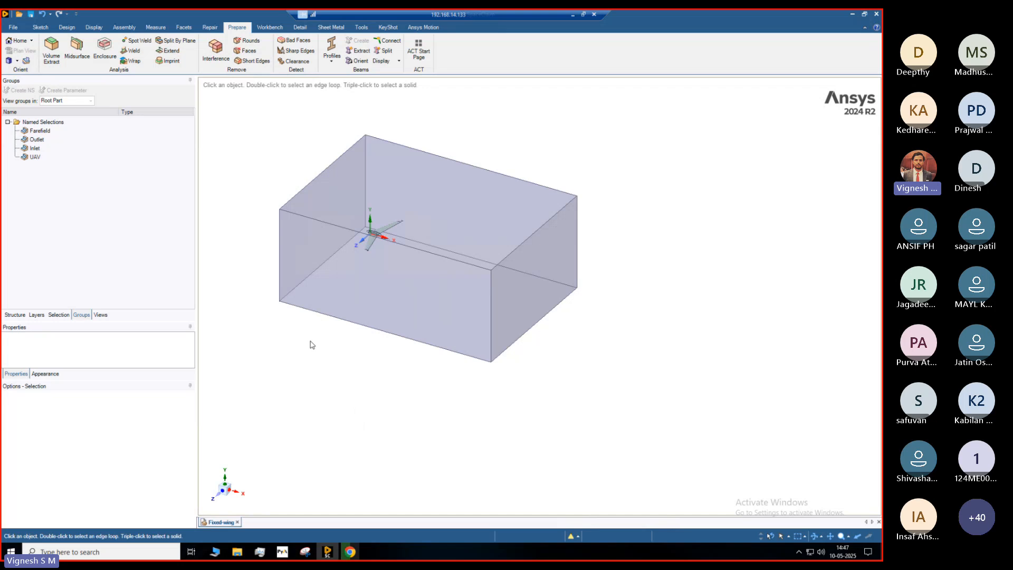
scroll(271, 245, down, 2)
scroll(262, 162, up, 2)
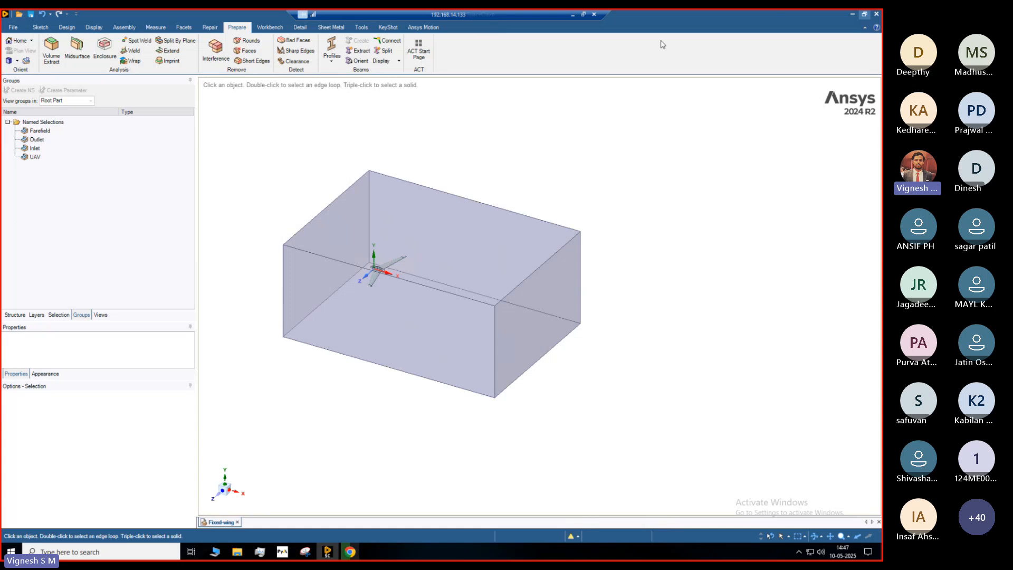
Open the Fluent 2024 R2 launcher
click(139, 557)
text(flue)
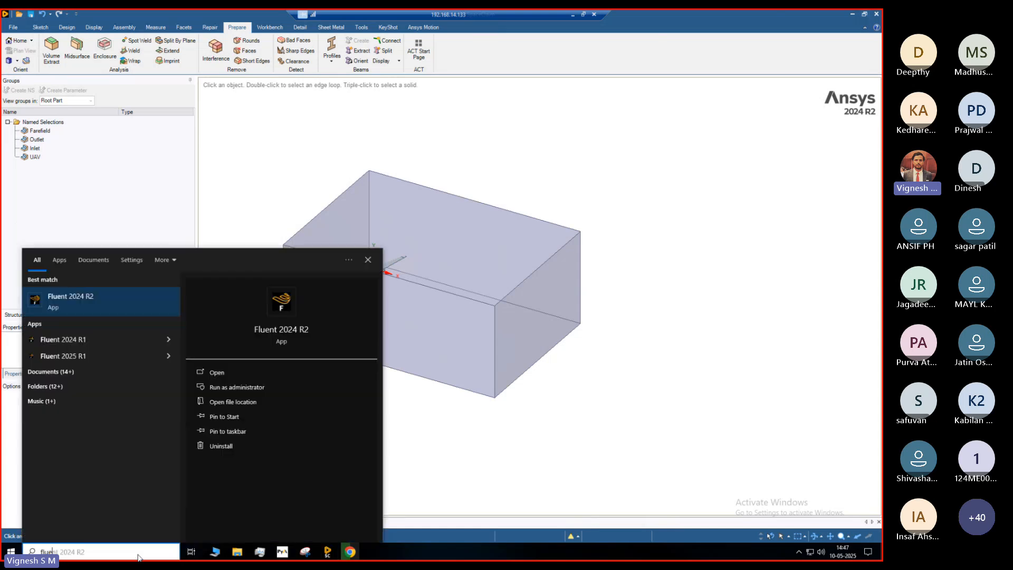
key(Return)
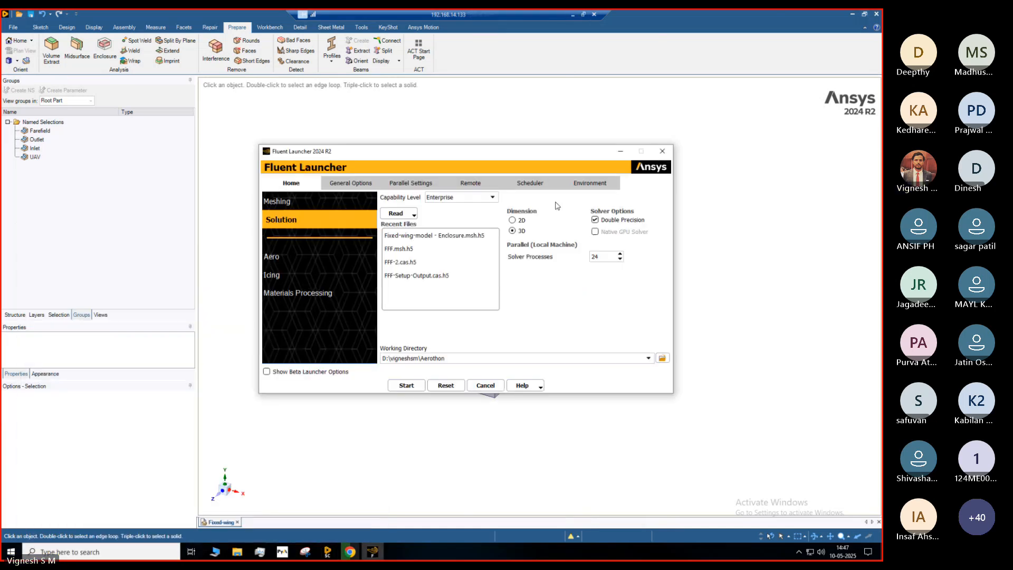
Start a Fluent Meshing session with double precision, 24 meshing processes and 24 solver processes
click(308, 207)
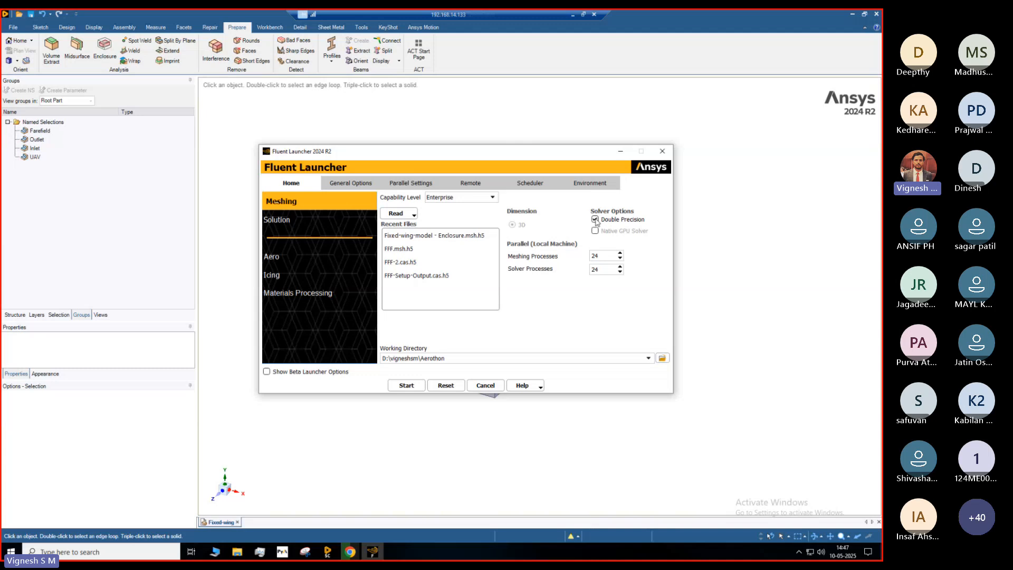
double_click(595, 255)
double_click(606, 267)
drag(603, 257, 587, 258)
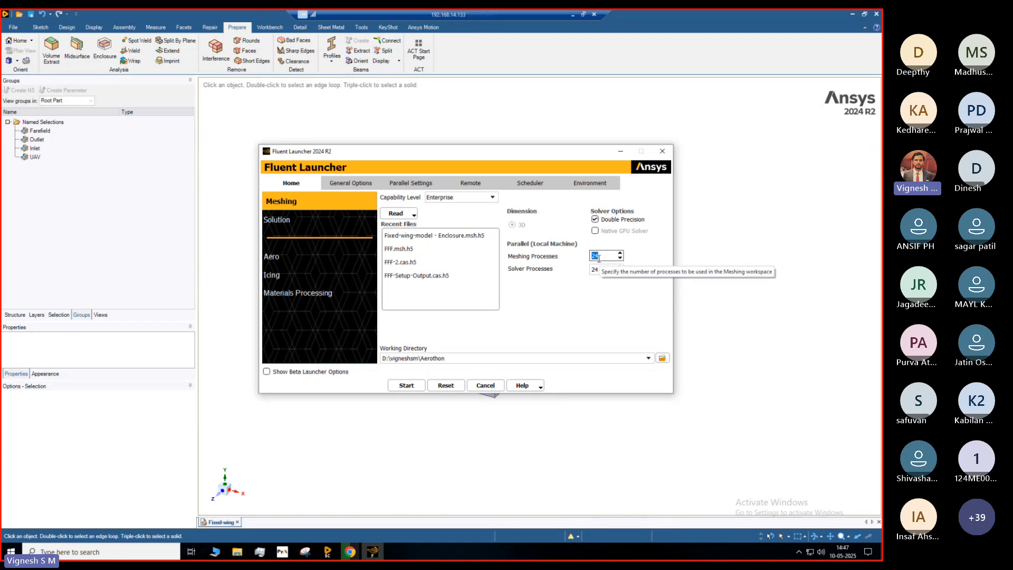
click(599, 258)
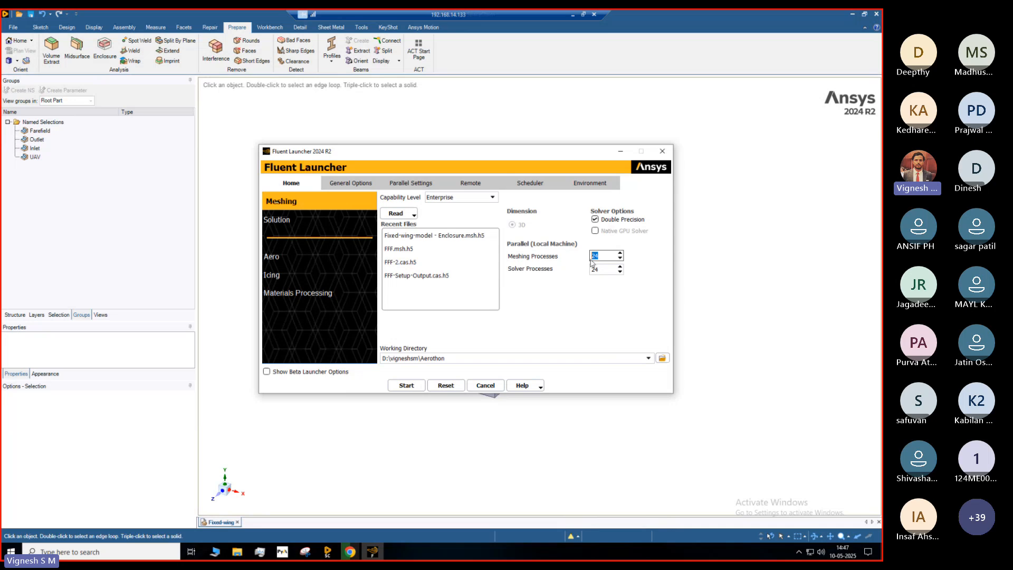
drag(598, 268, 582, 265)
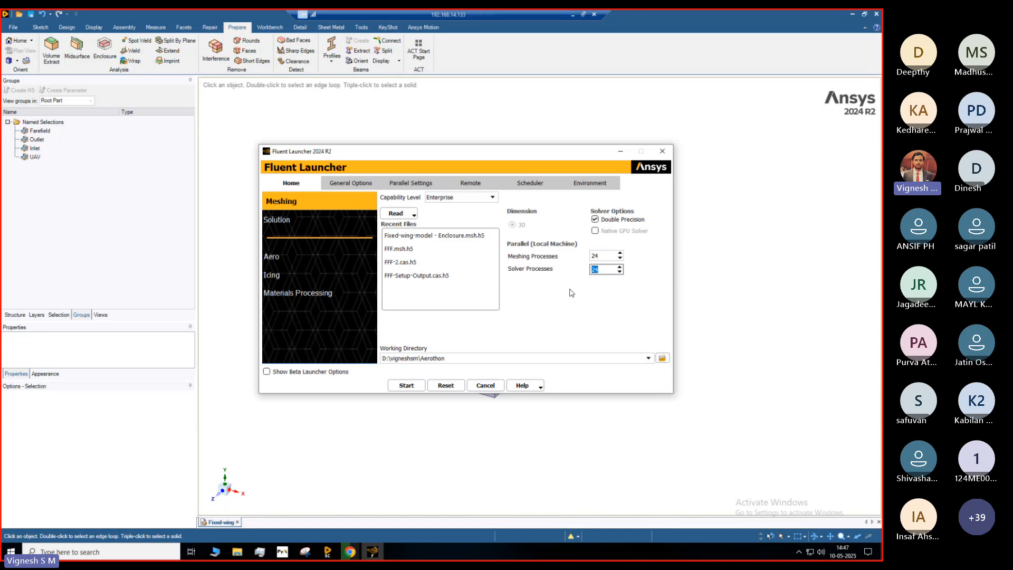
click(608, 254)
click(412, 386)
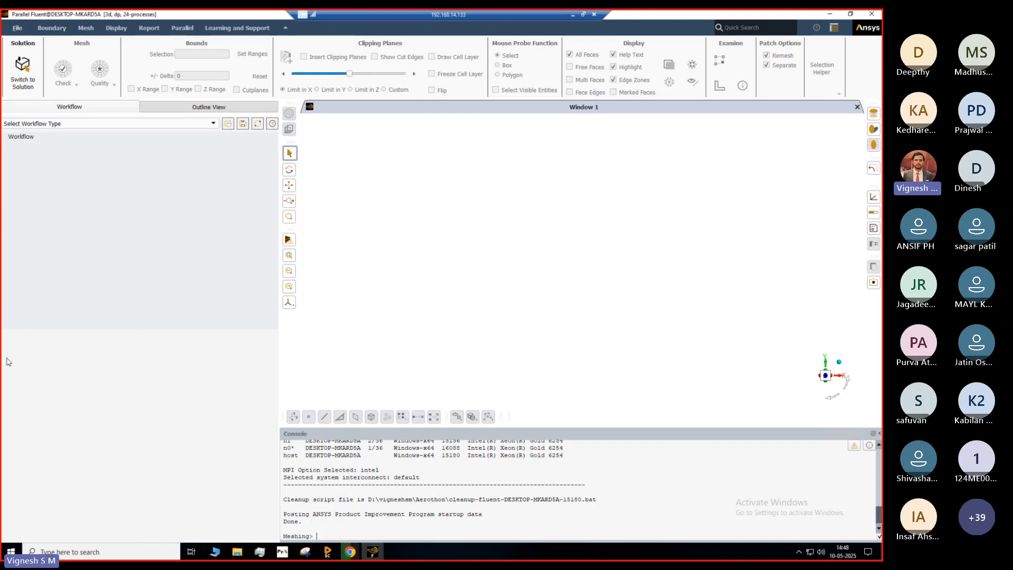
Choose the Watertight Geometry workflow and import Fixed-wing-model - Enclosure.scdoc from the Fixed_Wing_Drone folder as CAD in mm
click(181, 125)
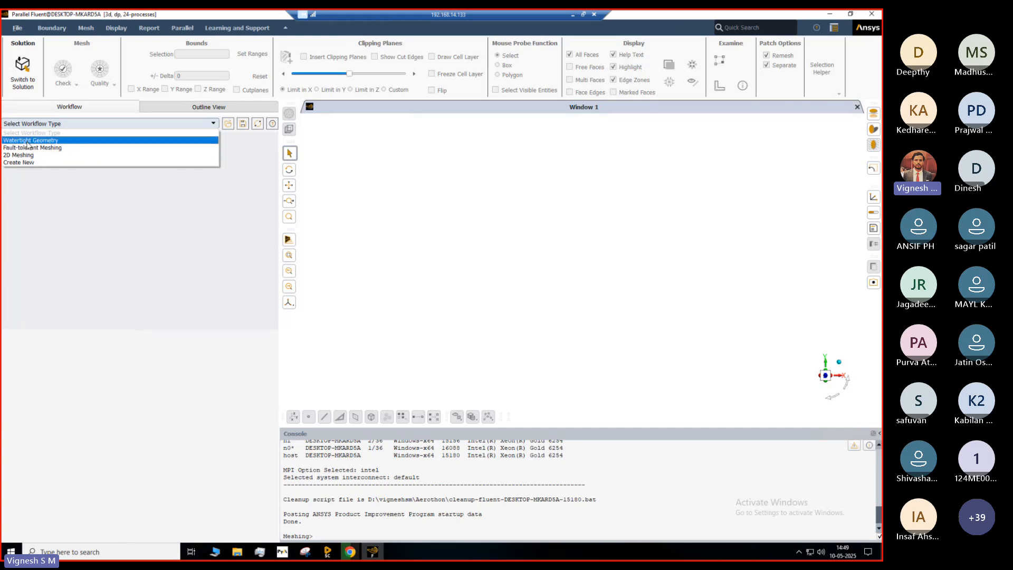
click(26, 140)
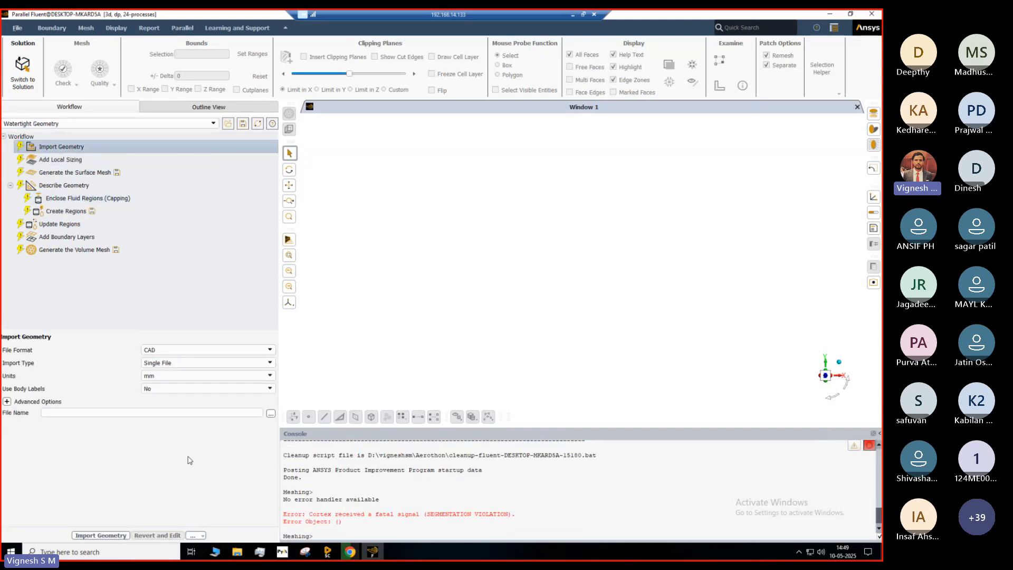
click(271, 414)
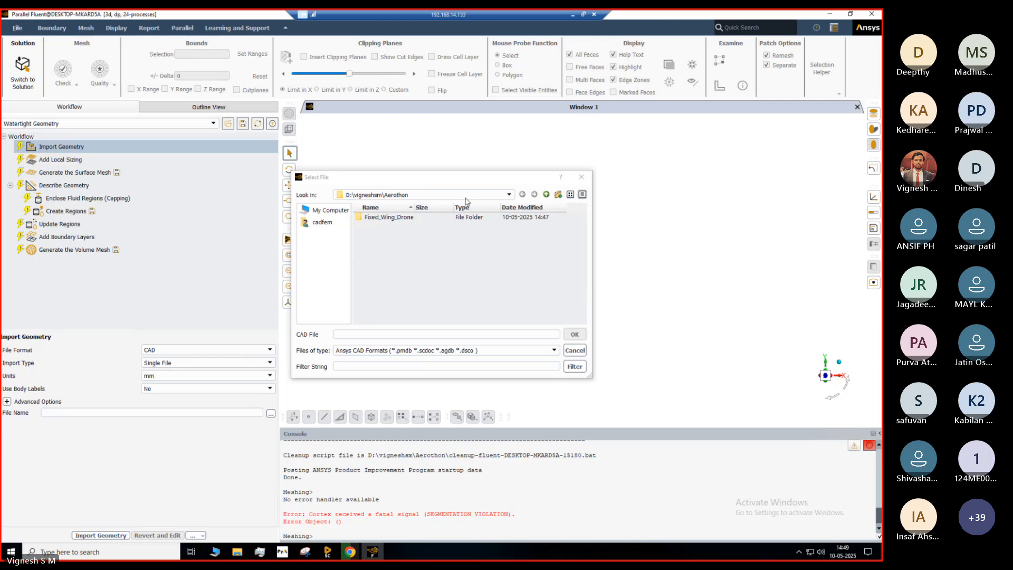
double_click(433, 218)
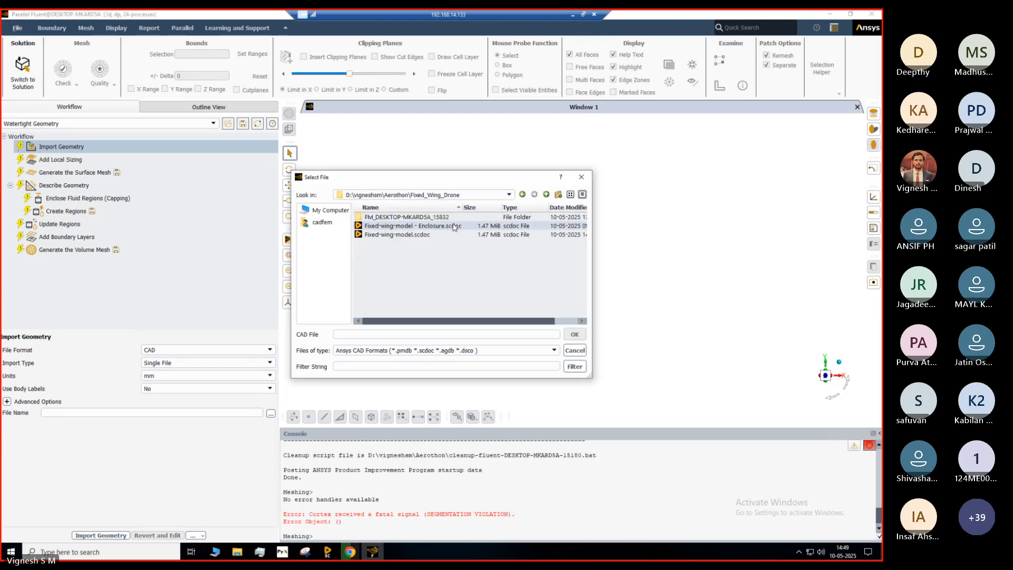
click(437, 226)
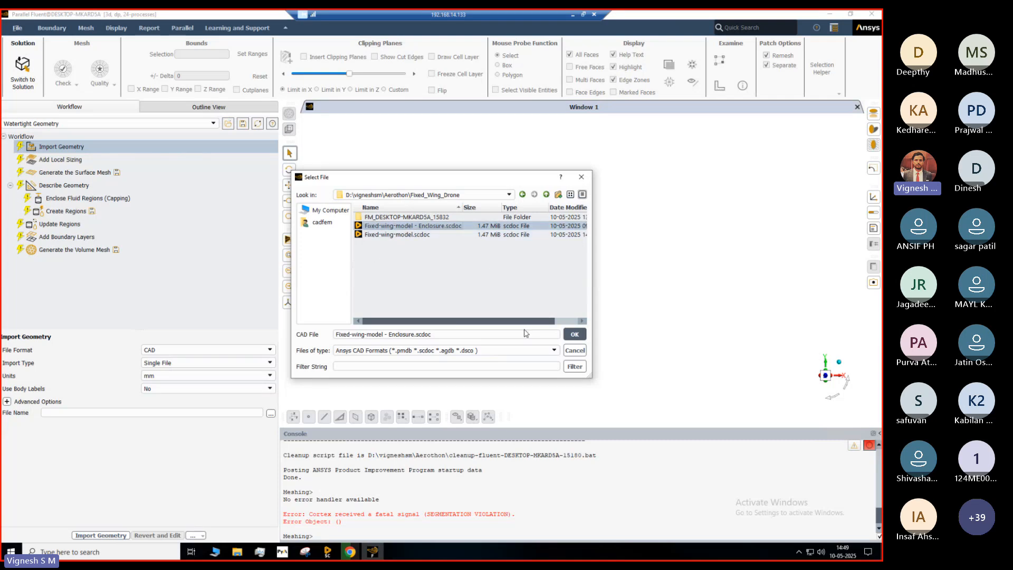
click(575, 334)
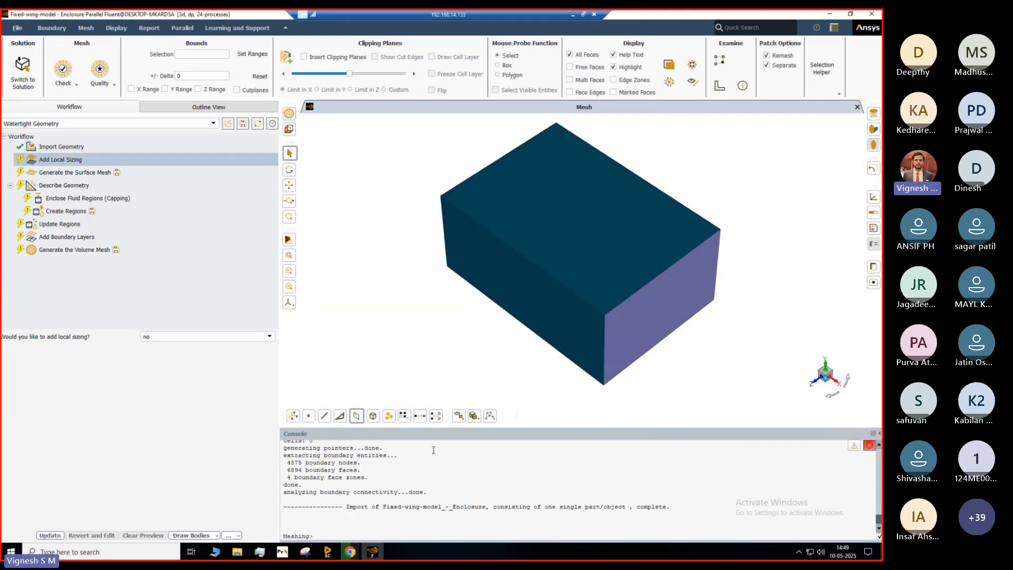
Insert a clipping plane limited in Z through the imported enclosure to expose the UAV inside
click(304, 56)
click(350, 89)
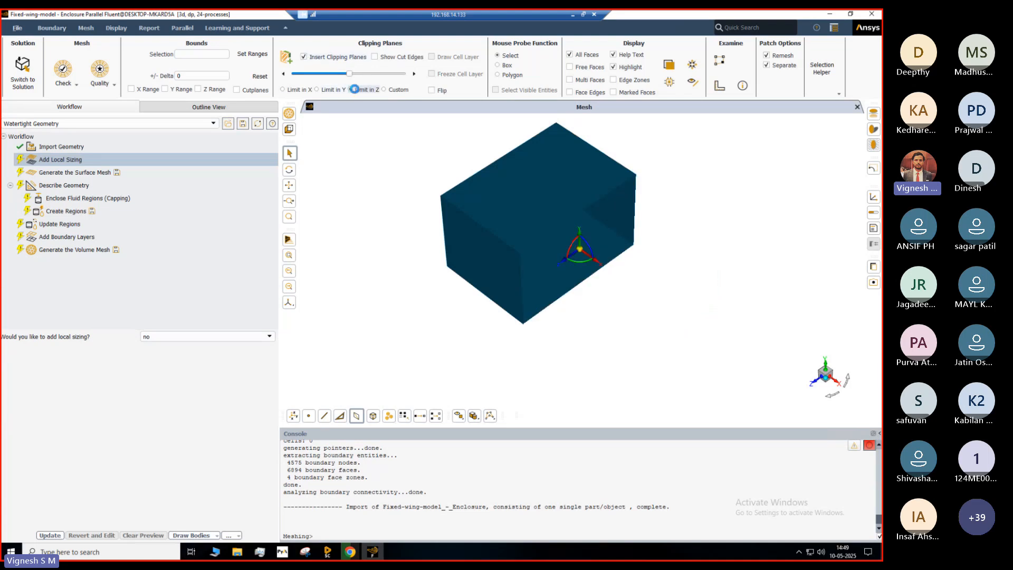
drag(572, 250, 657, 194)
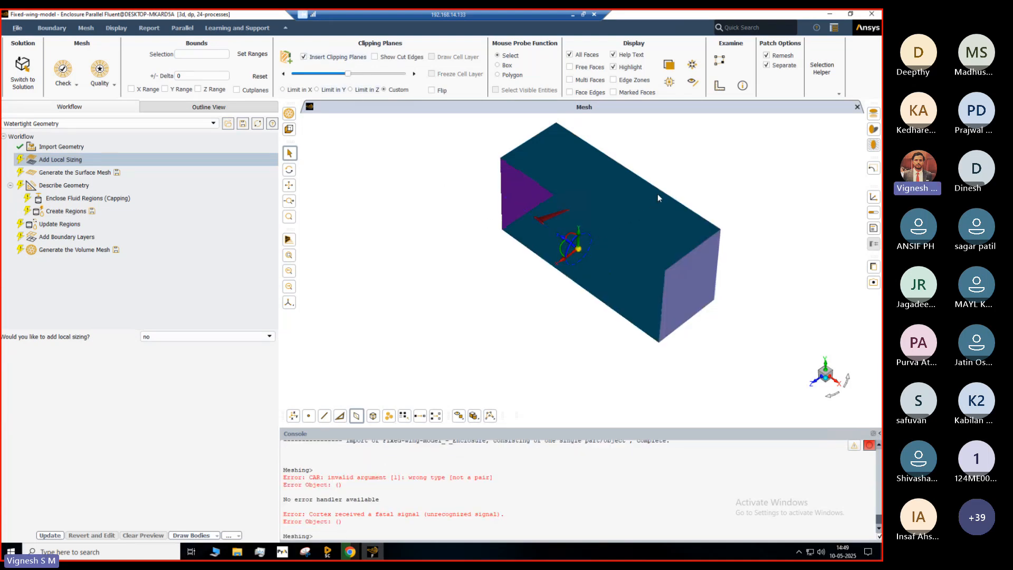
scroll(587, 282, up, 5)
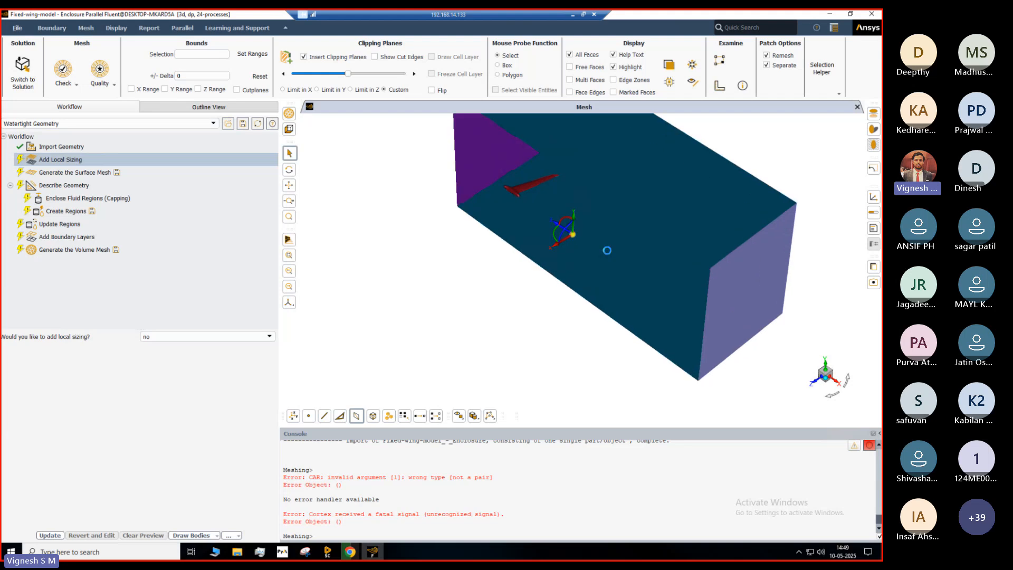
middle_drag(666, 221, 485, 147)
scroll(486, 128, up, 5)
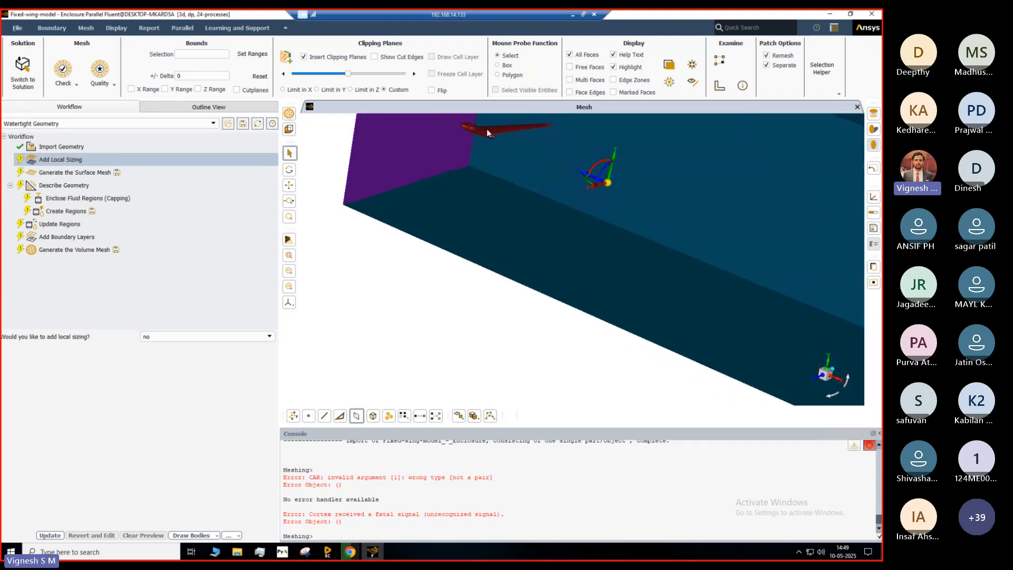
scroll(491, 139, up, 2)
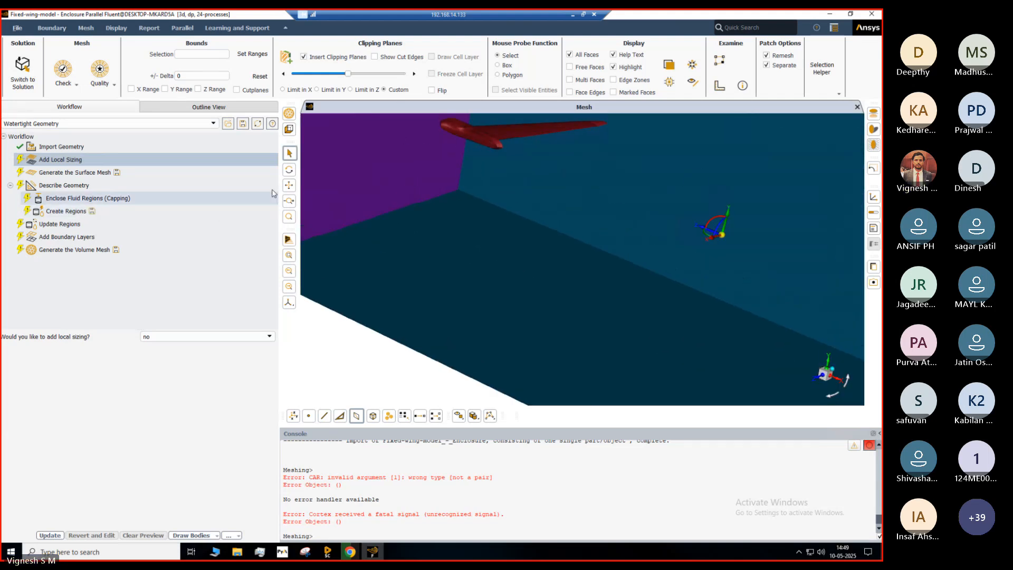
Inspect the clipped UAV surfaces up close, and remove the clipping plane to restore the full enclosure display
click(289, 185)
drag(424, 184, 505, 306)
scroll(540, 308, up, 5)
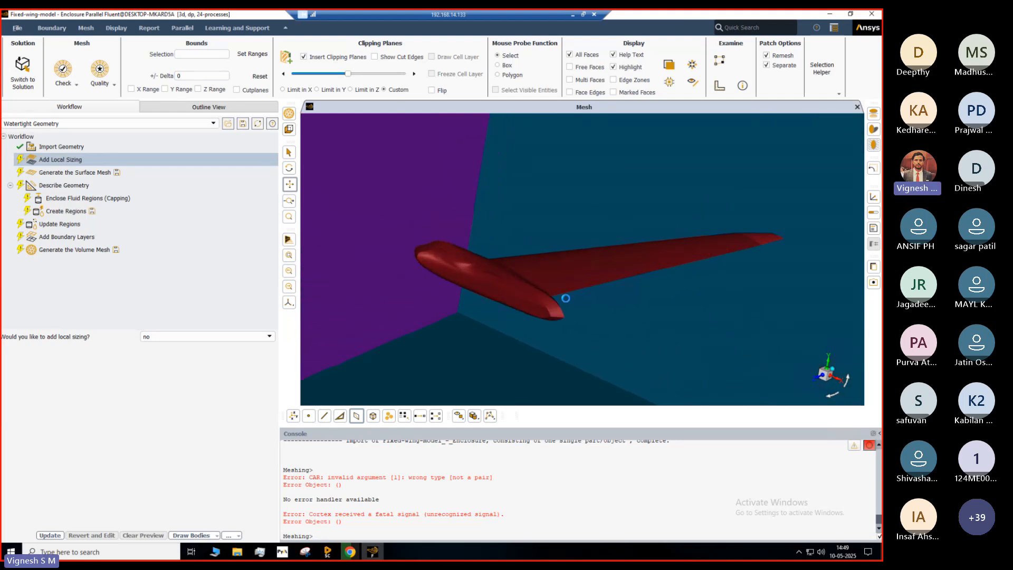
scroll(540, 308, down, 6)
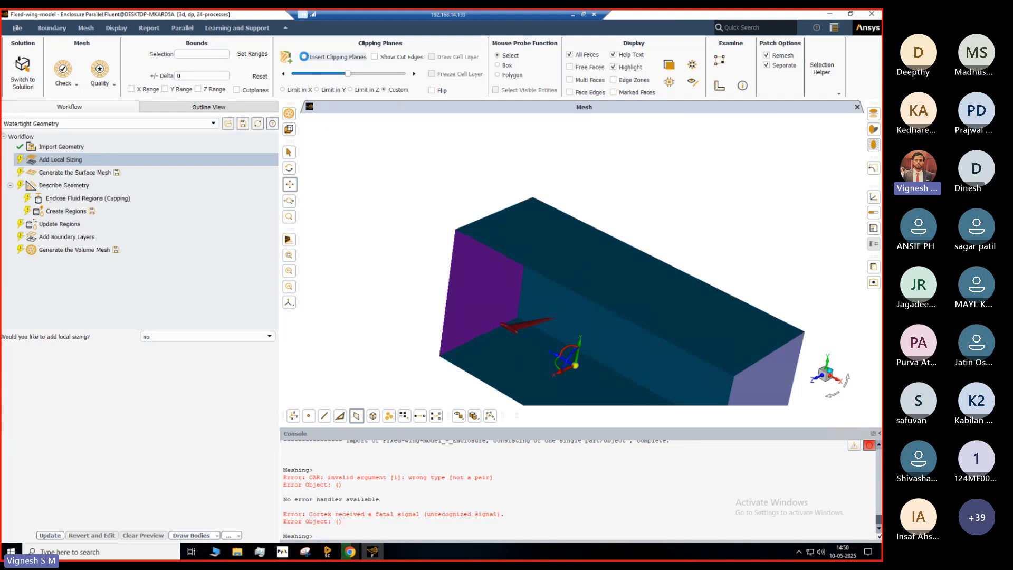
click(305, 57)
scroll(440, 263, down, 2)
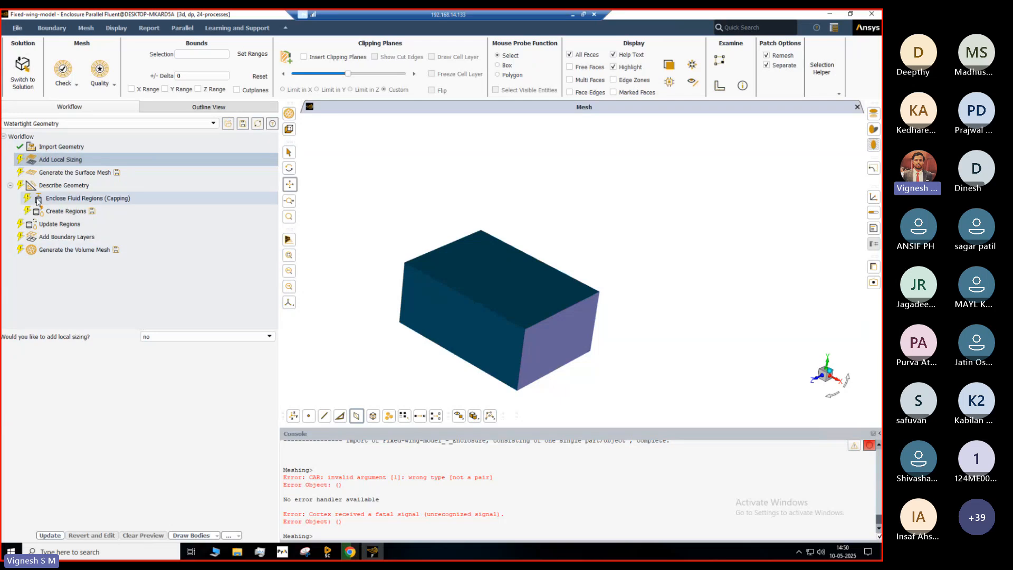
click(57, 156)
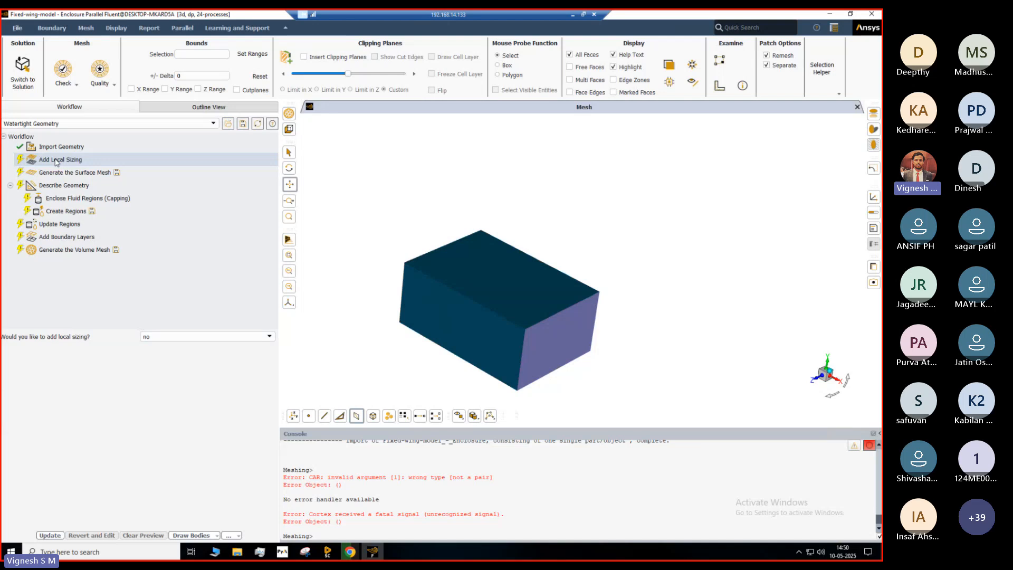
click(160, 335)
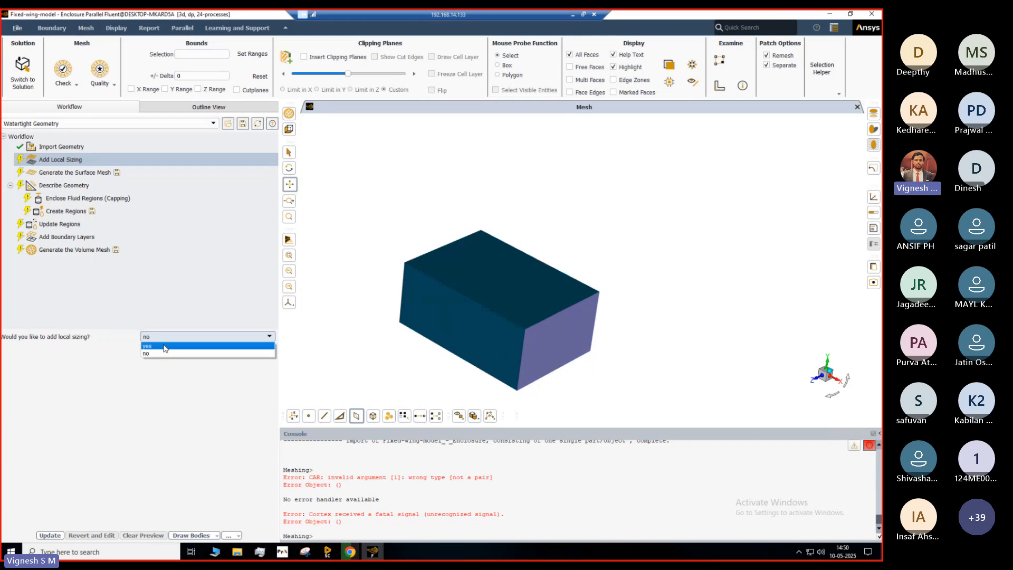
click(165, 346)
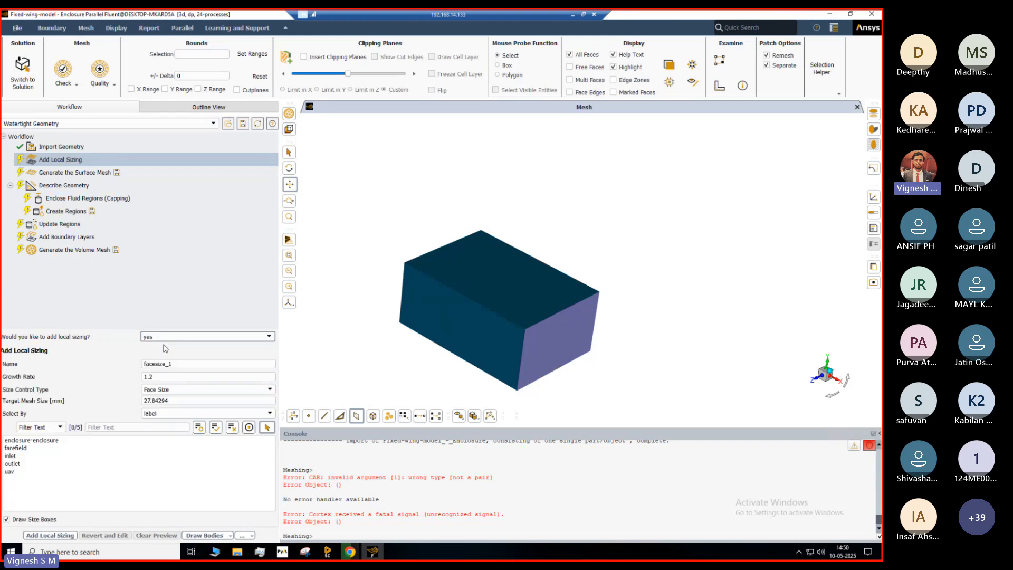
click(270, 391)
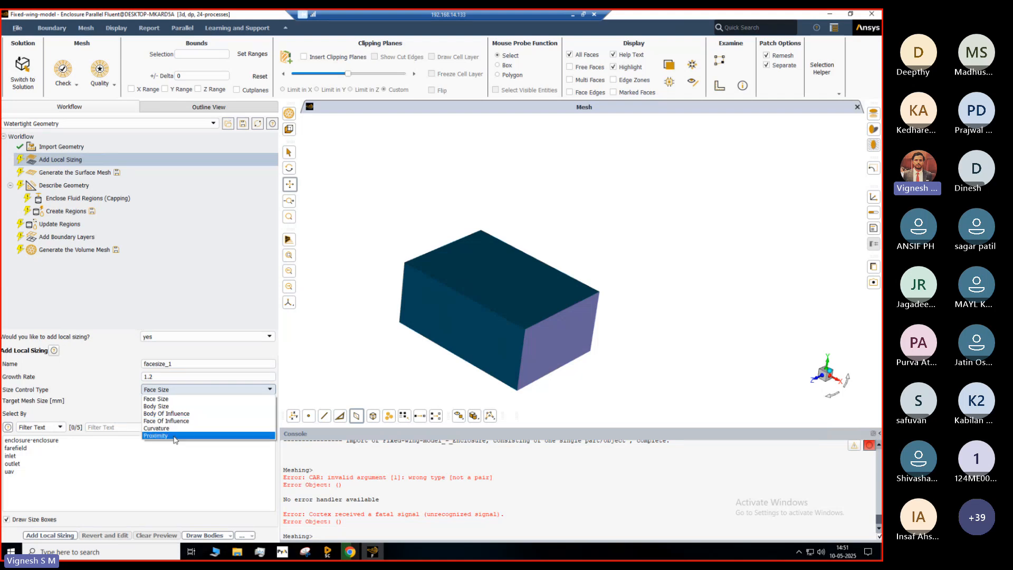
click(158, 399)
click(12, 472)
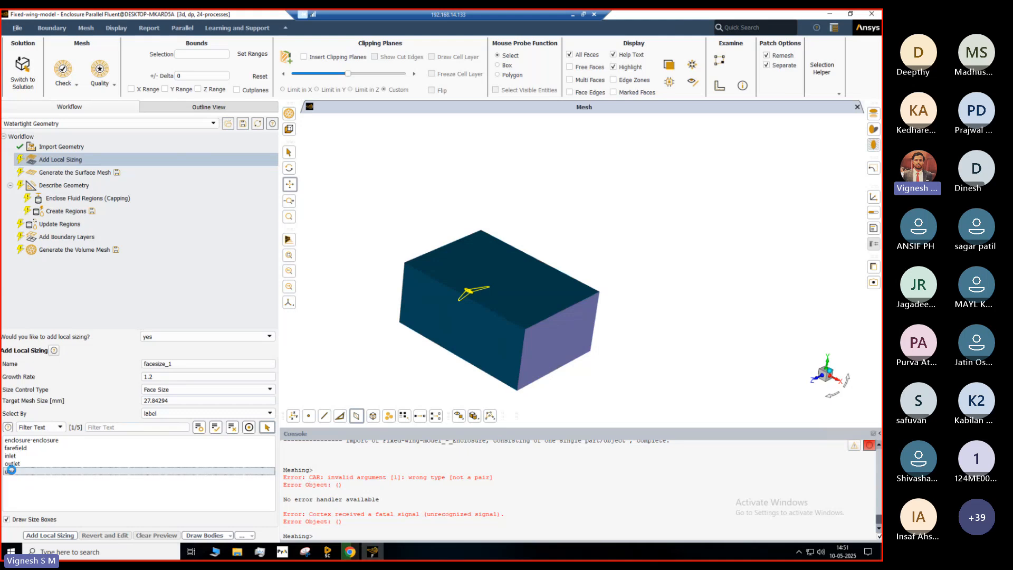
click(8, 472)
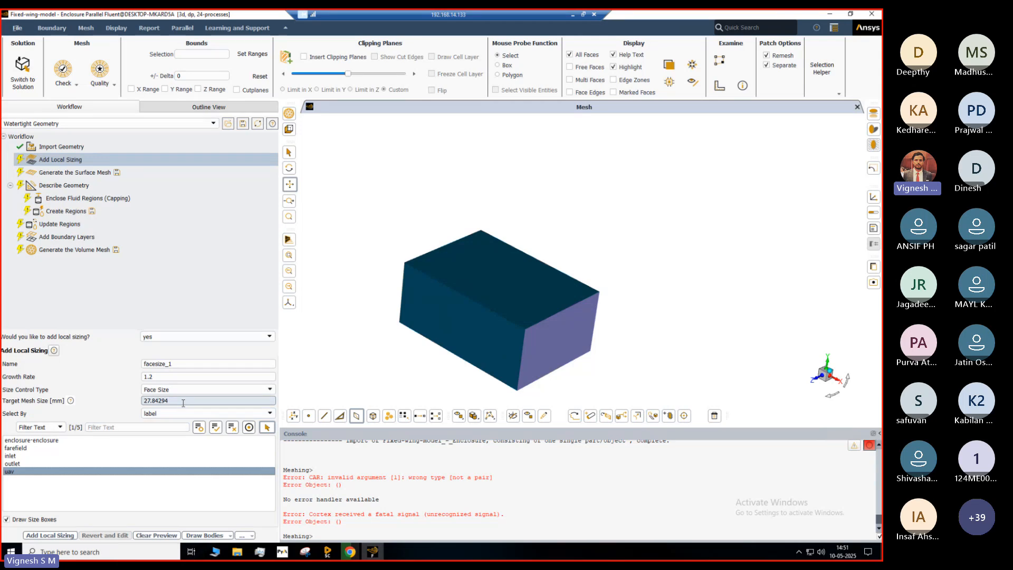
mouse_move(170, 401)
mouse_down()
mouse_move(142, 401)
mouse_move(158, 401)
mouse_up()
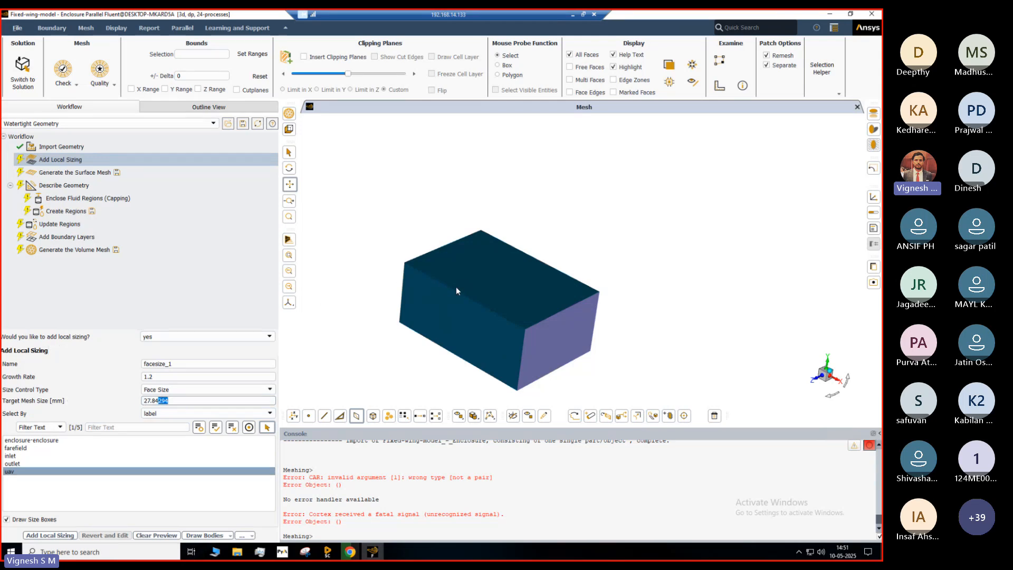
click(135, 311)
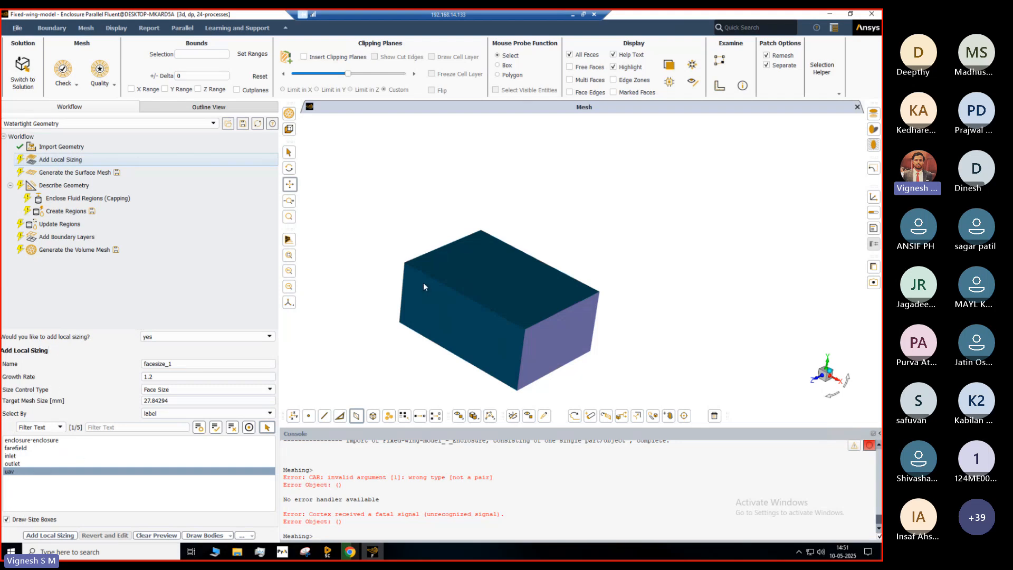
click(181, 336)
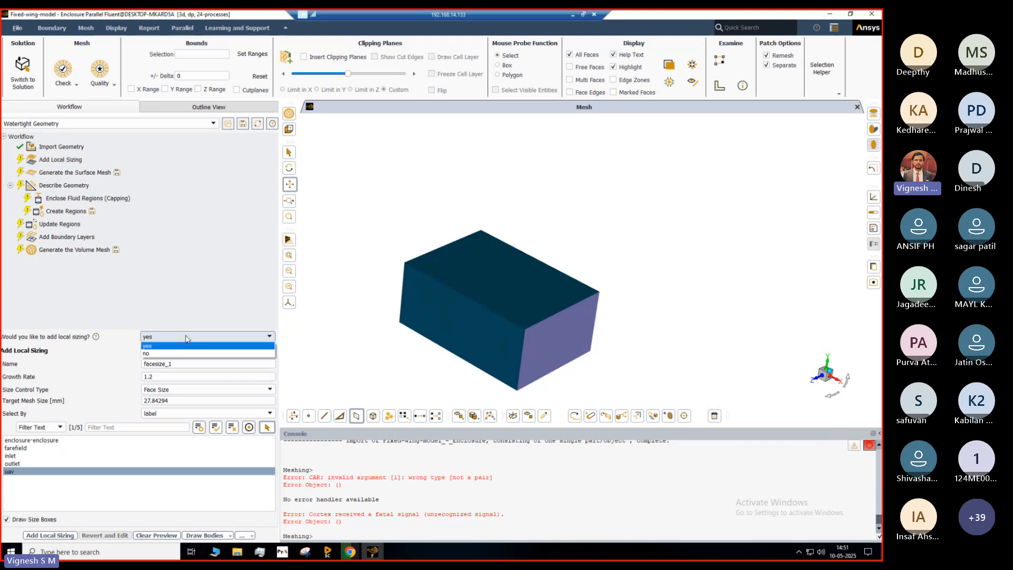
click(163, 353)
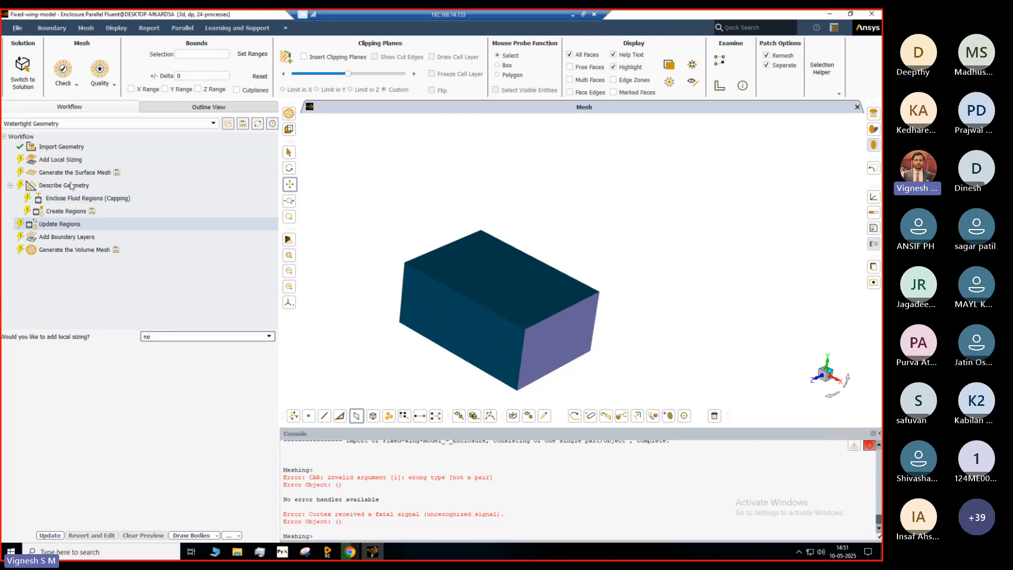
Complete the Add Local Sizing task without adding any local sizing
click(61, 160)
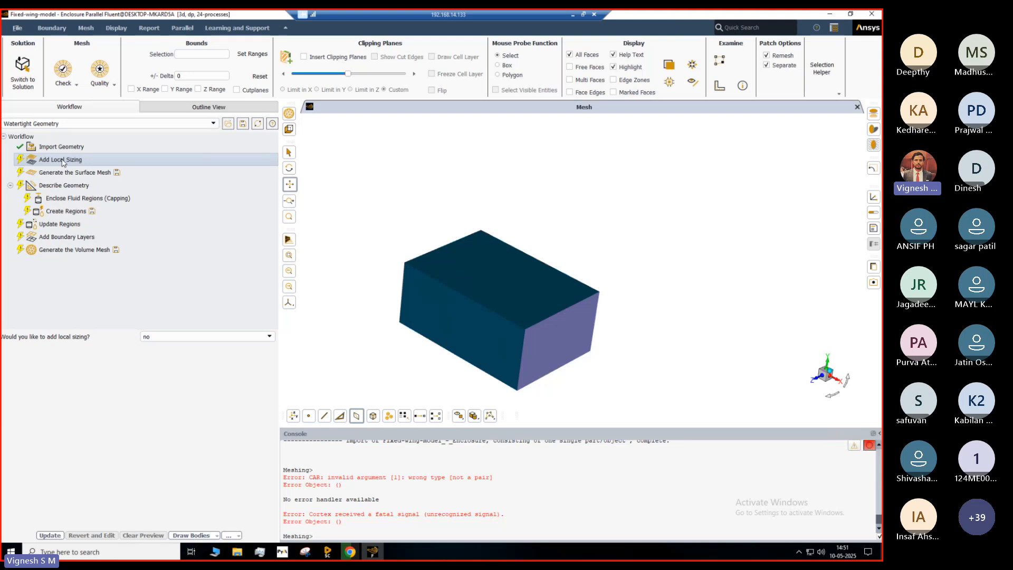
click(50, 535)
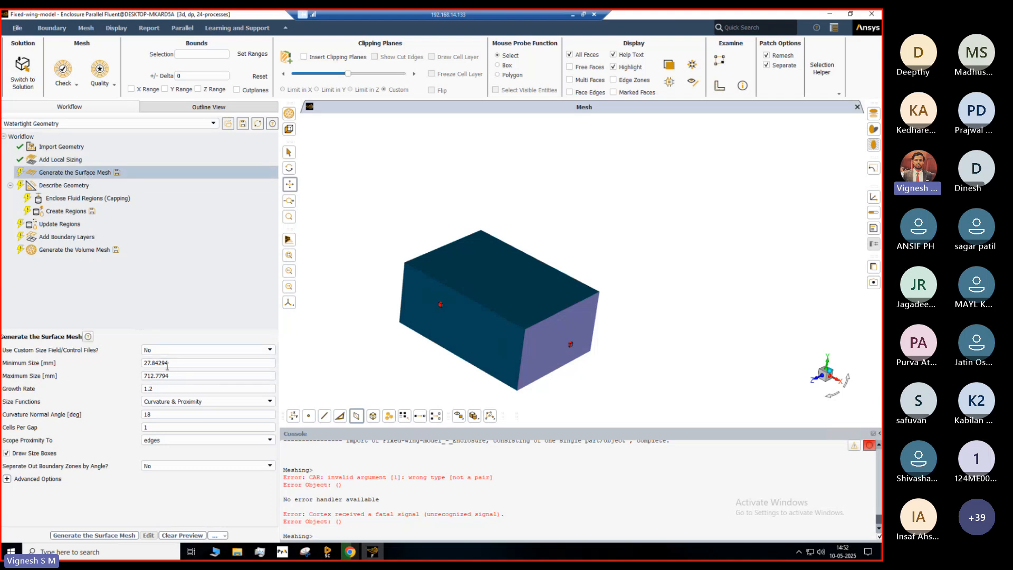
Set the surface mesh minimum size to 10 mm and maximum size to 500 mm
drag(172, 364, 130, 374)
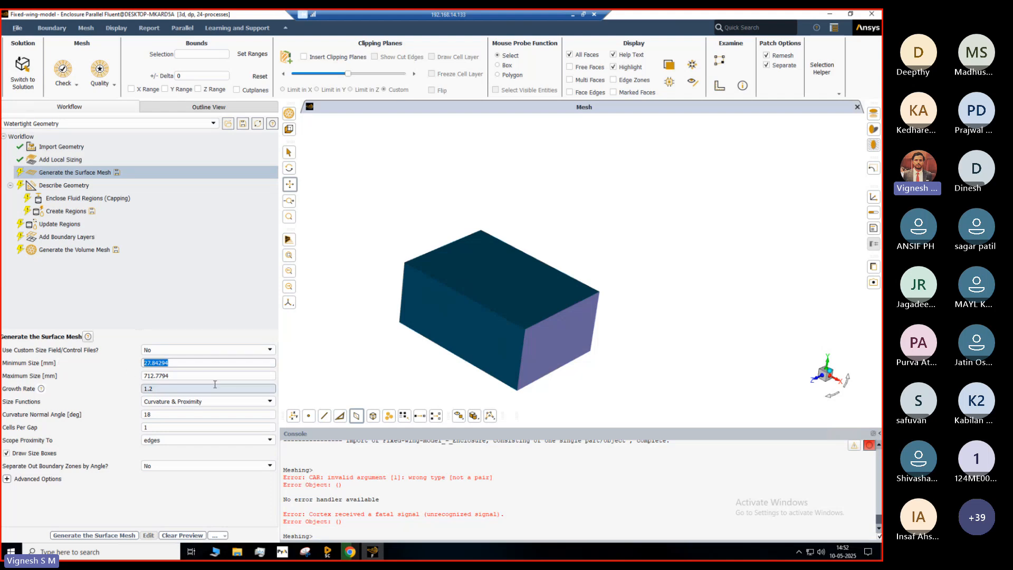
text(10)
click(173, 373)
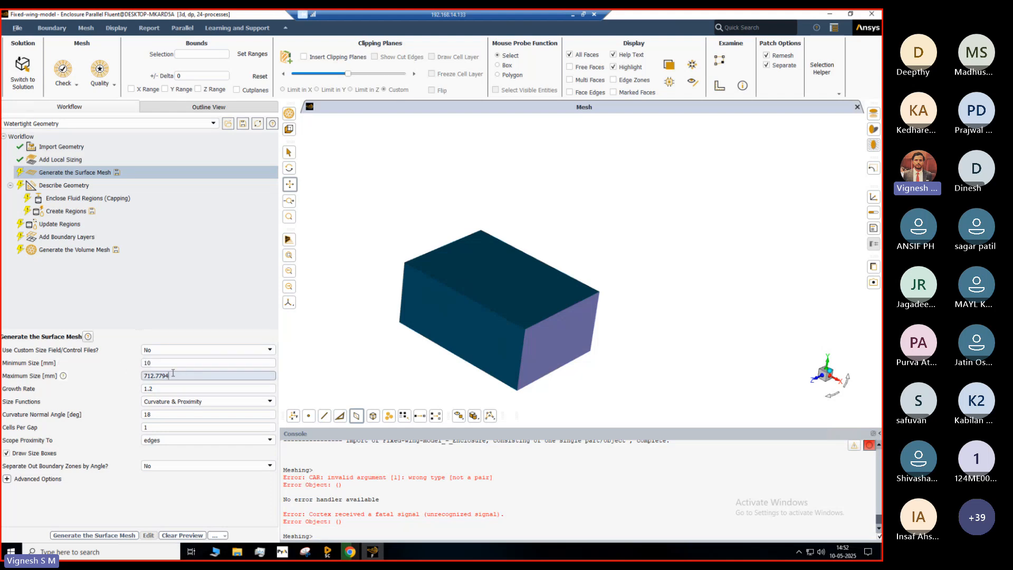
drag(173, 373, 136, 376)
text(50)
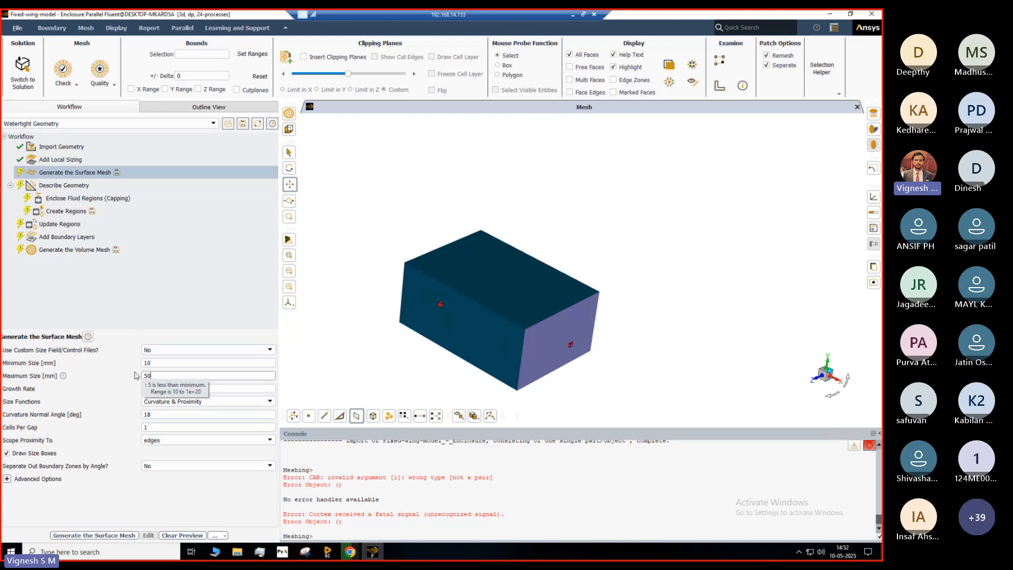
text(0)
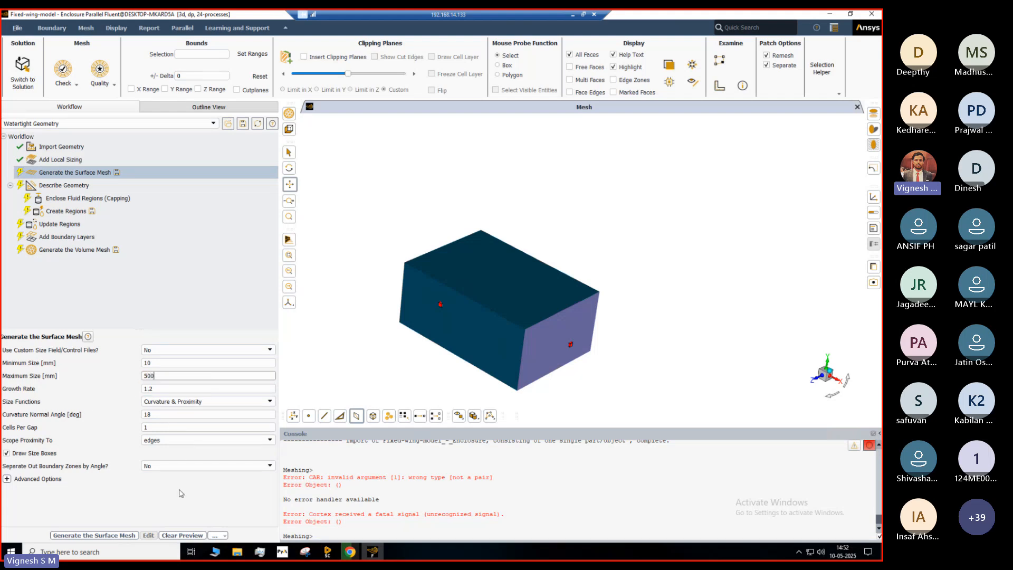
Keep Curvature & Proximity size functions with proximity scoped to edges, and generate the surface mesh
click(159, 386)
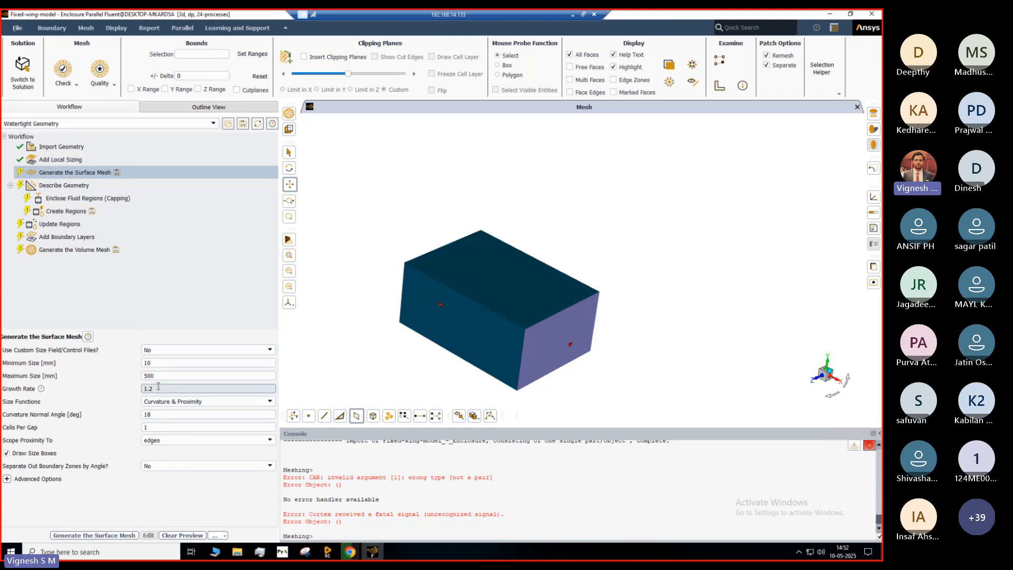
click(174, 426)
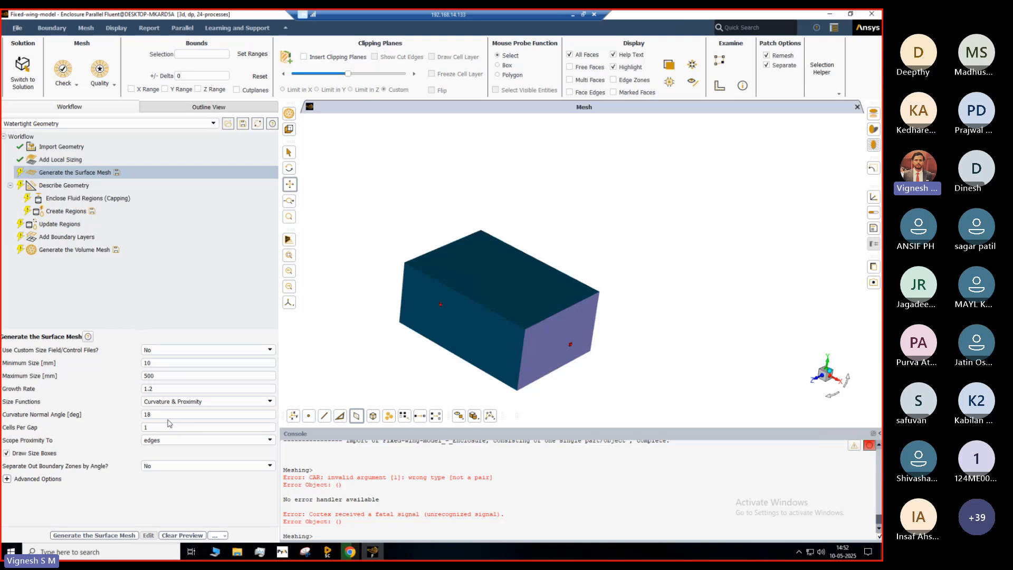
click(161, 415)
click(165, 441)
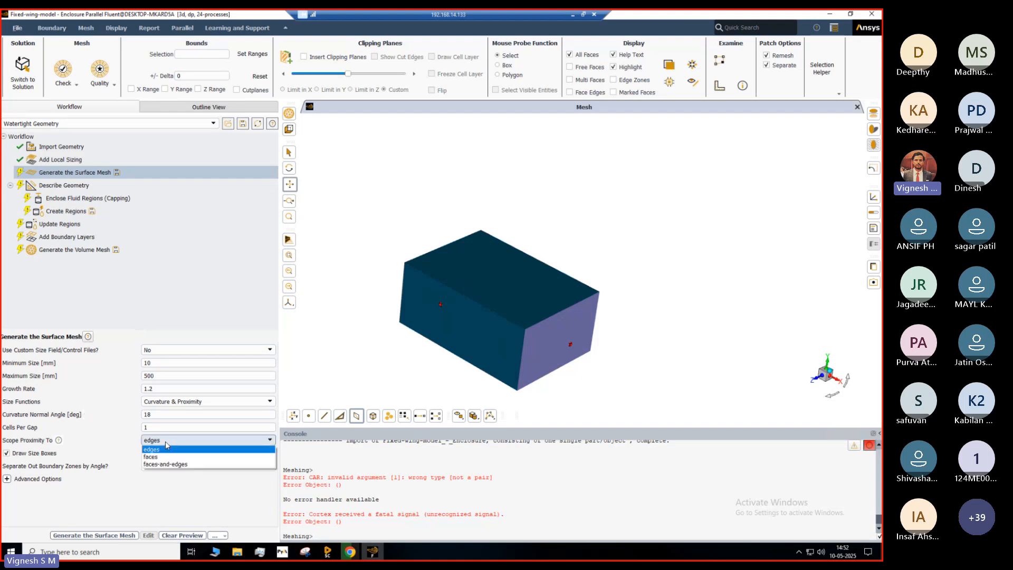
click(165, 441)
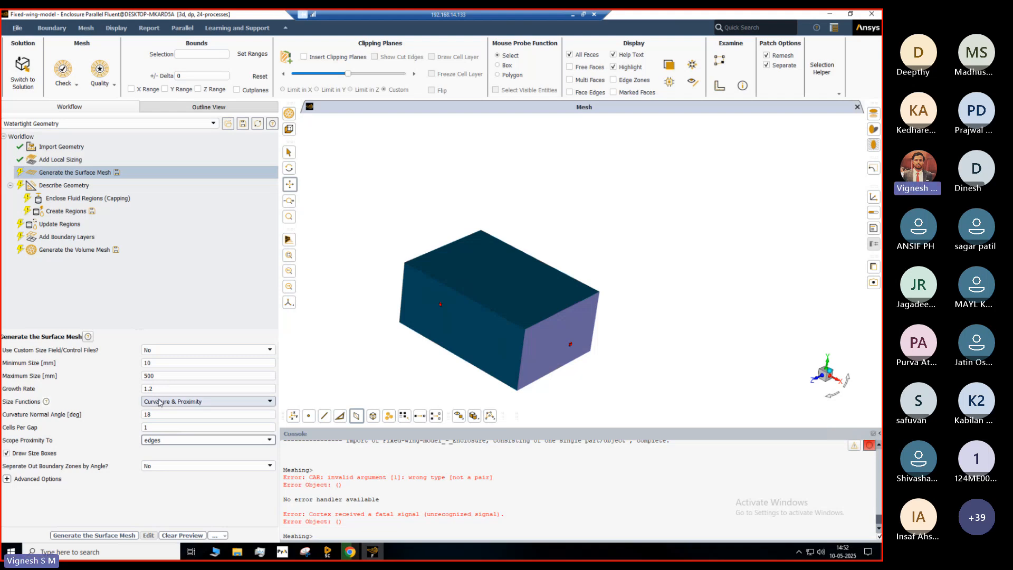
click(120, 536)
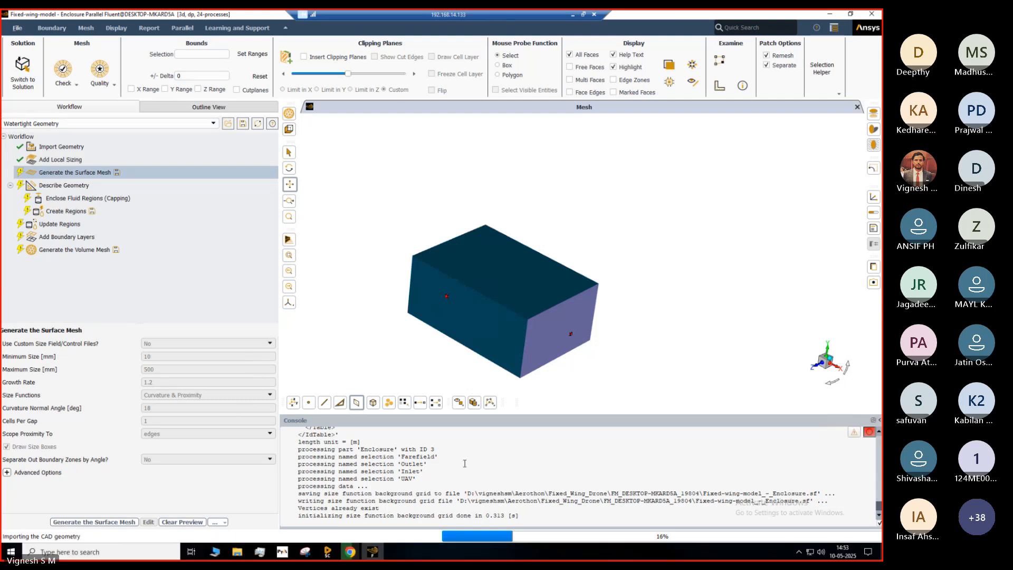
Describe the geometry as consisting of only fluid regions with no voids, leaving share topology and multizone meshing off
mouse_move(598, 558)
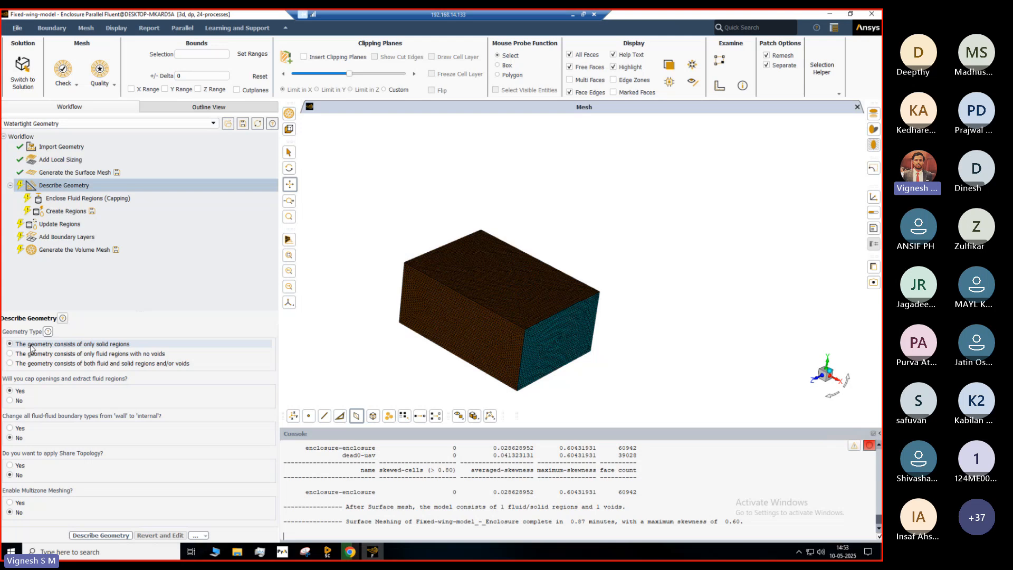
click(86, 354)
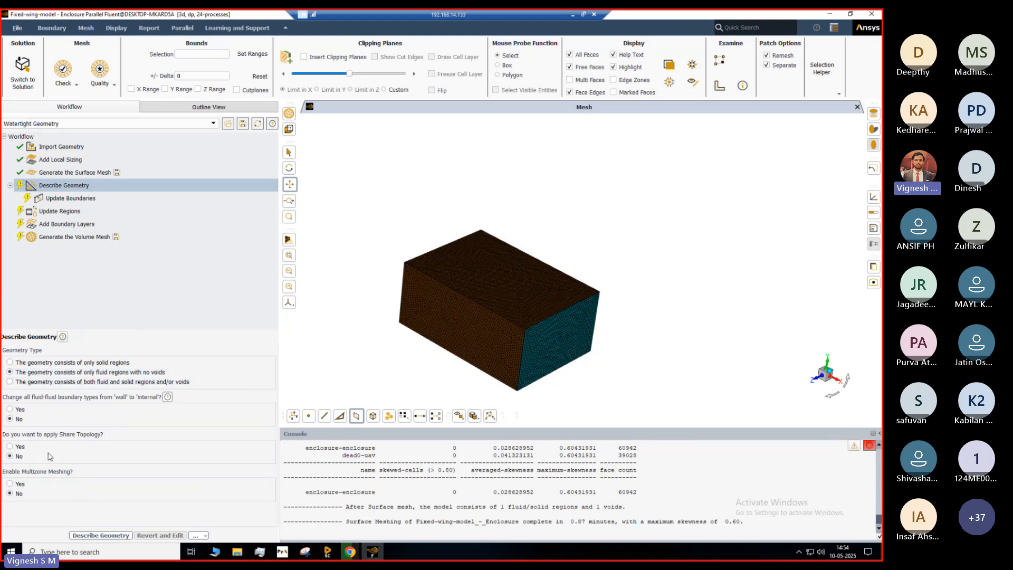
click(115, 536)
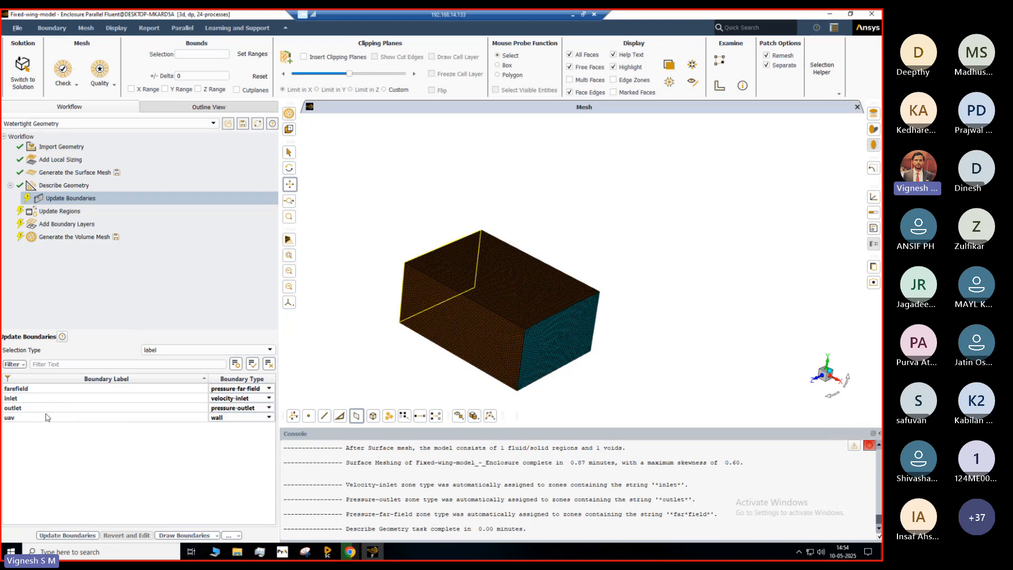
click(244, 389)
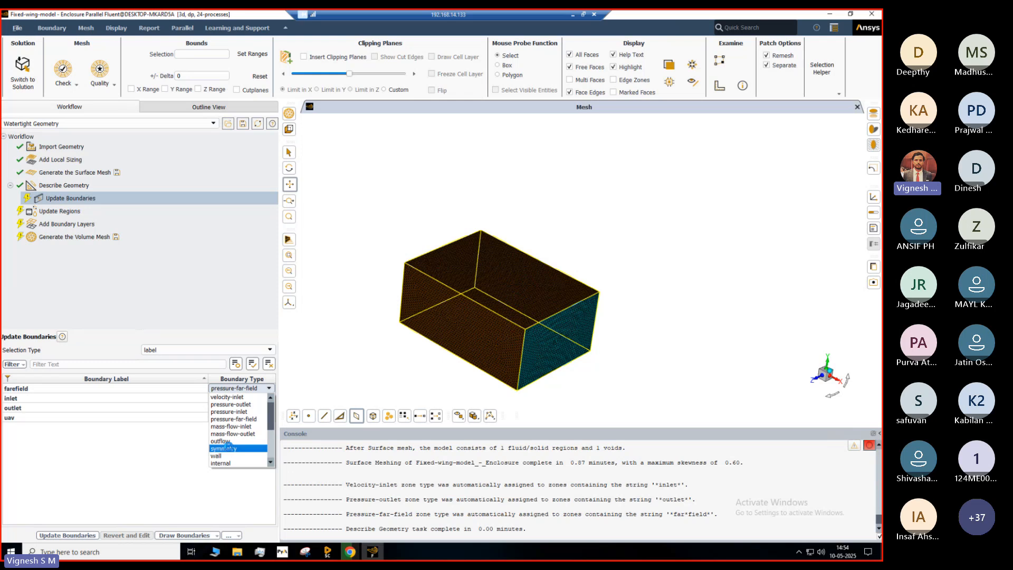
click(230, 449)
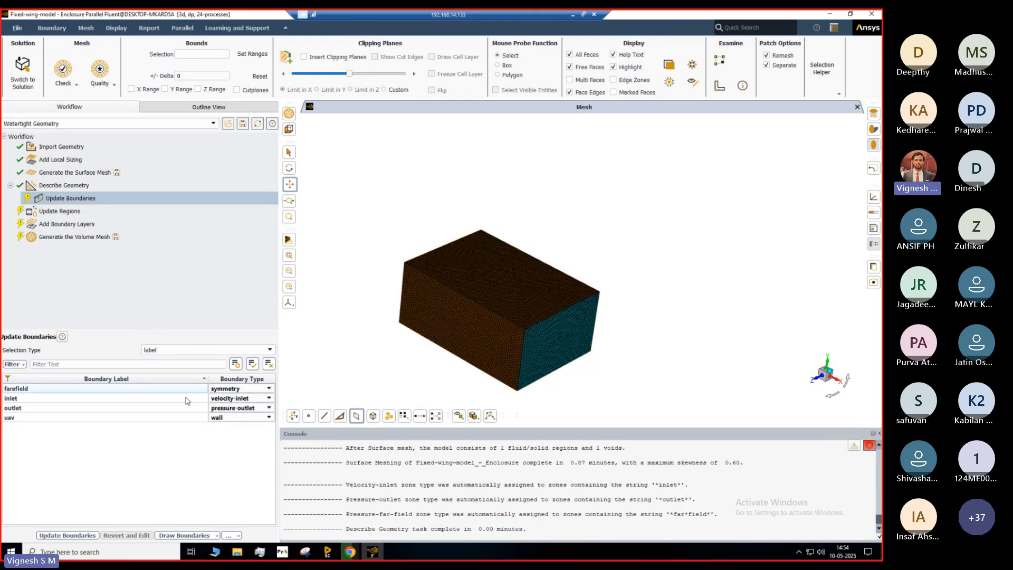
click(230, 388)
click(230, 387)
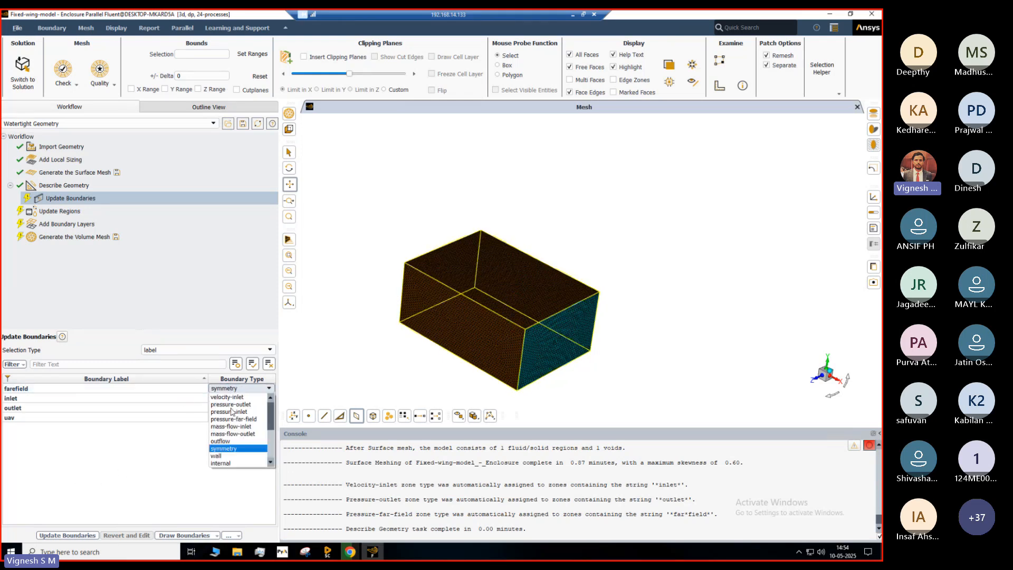
click(243, 420)
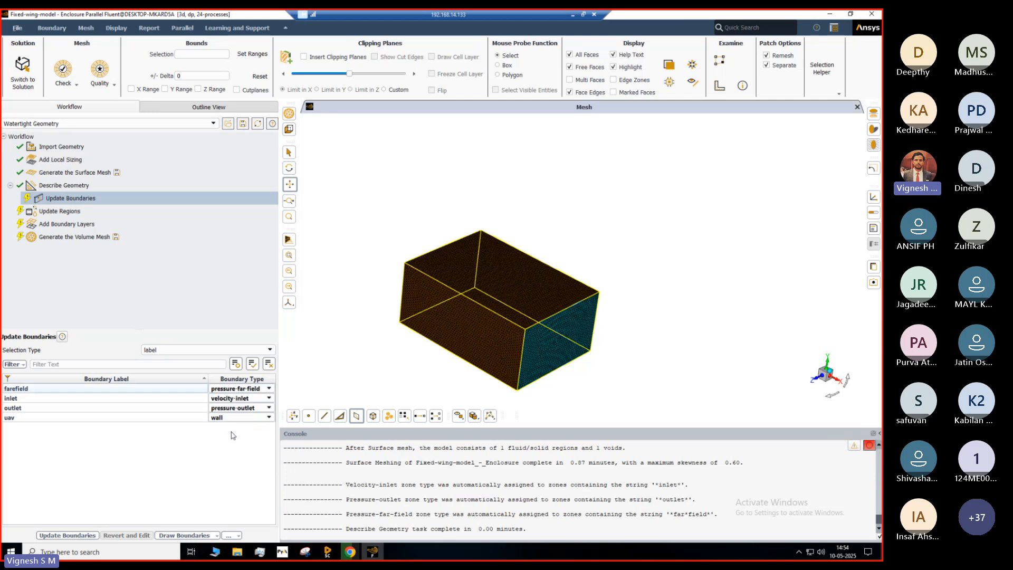
Update the boundaries with farefield as pressure-far-field, inlet as velocity-inlet, outlet as pressure-outlet and uav as wall
click(79, 535)
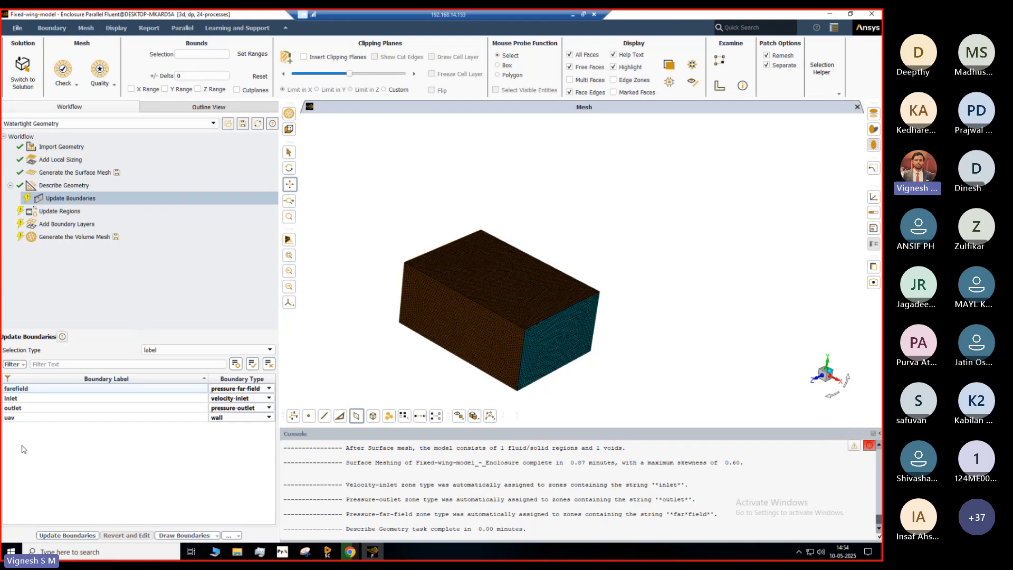
click(78, 534)
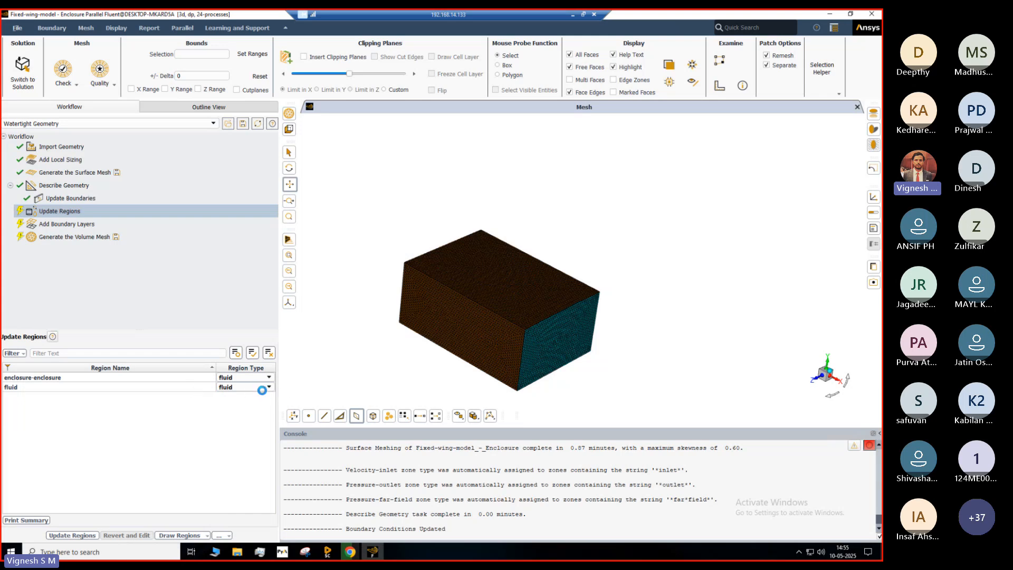
Change the region named fluid to dead, keep enclosure-enclosure as fluid, and update the regions
click(262, 391)
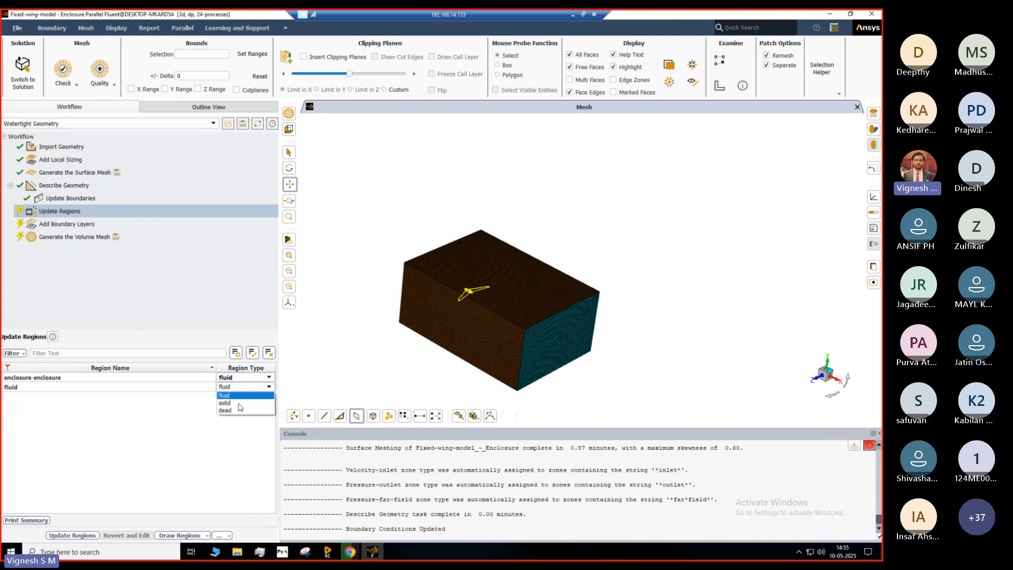
click(230, 413)
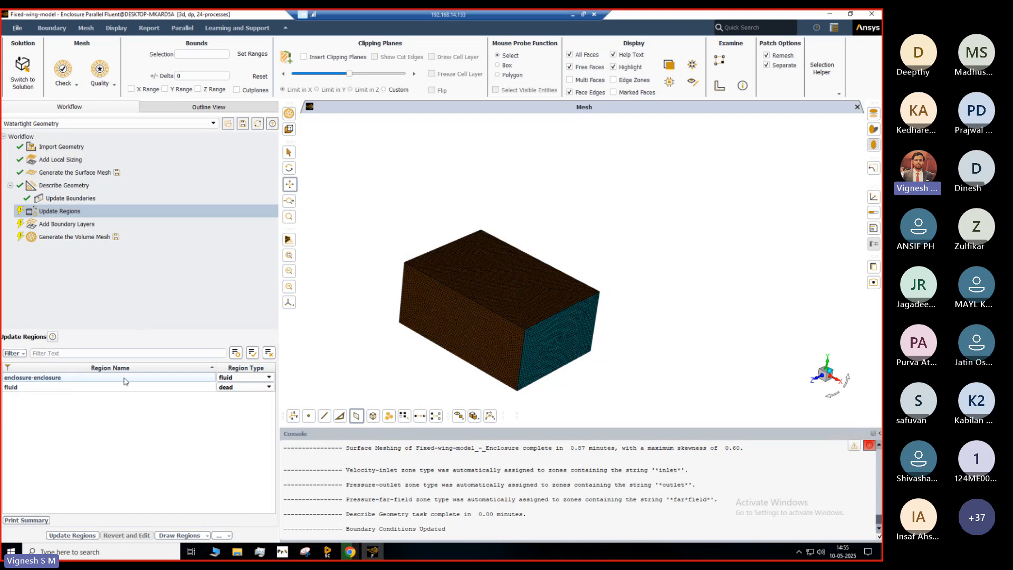
click(46, 377)
click(69, 536)
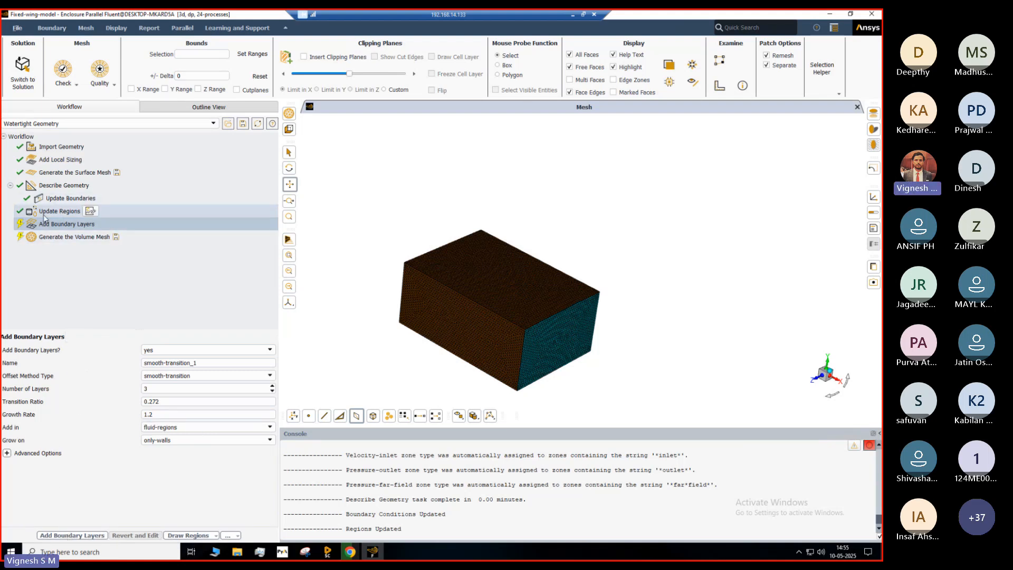
Set the boundary layers to the last-ratio offset method with 10 layers and a first height of 1 mm
click(226, 376)
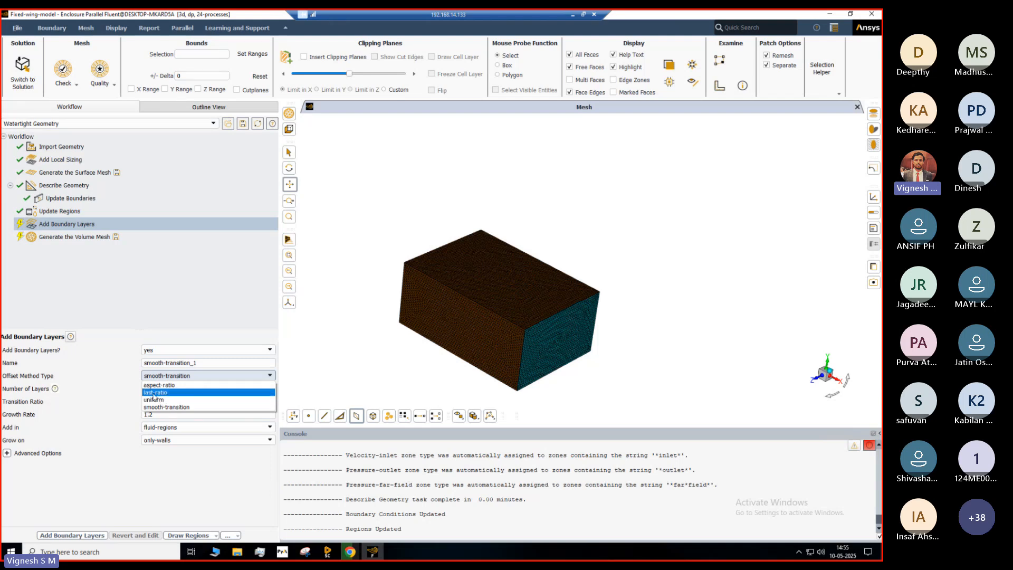
click(156, 392)
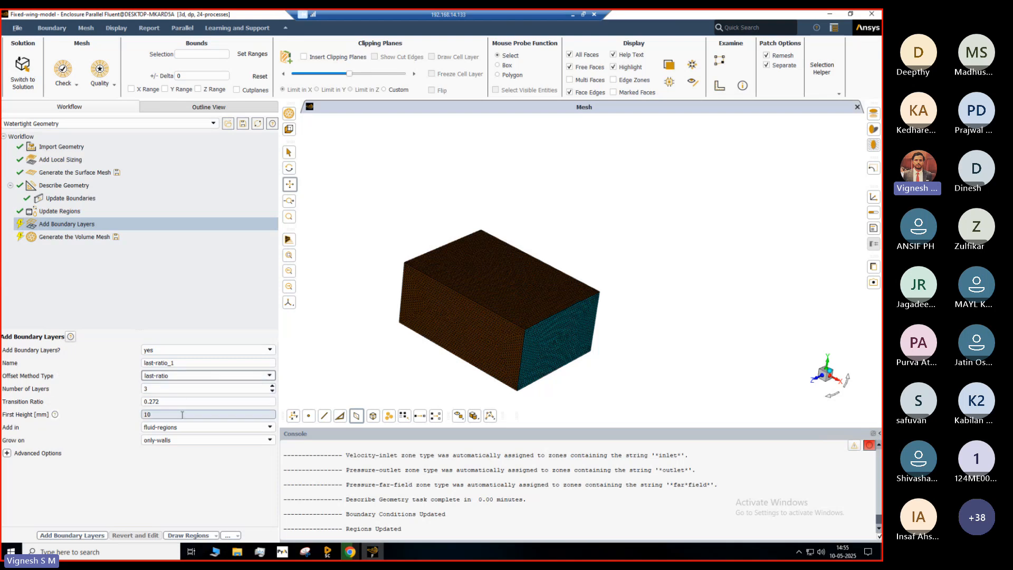
double_click(141, 415)
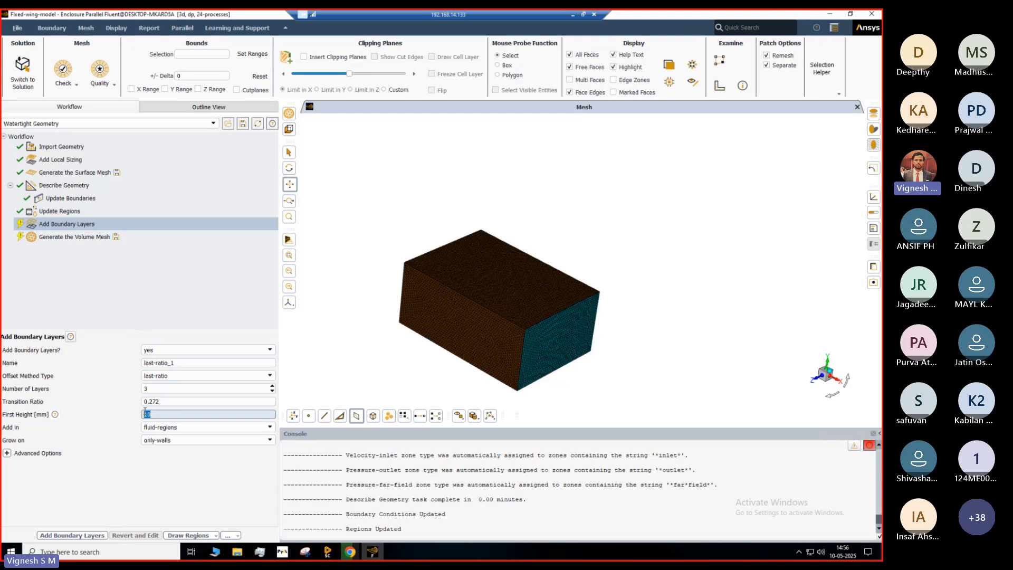
text(1)
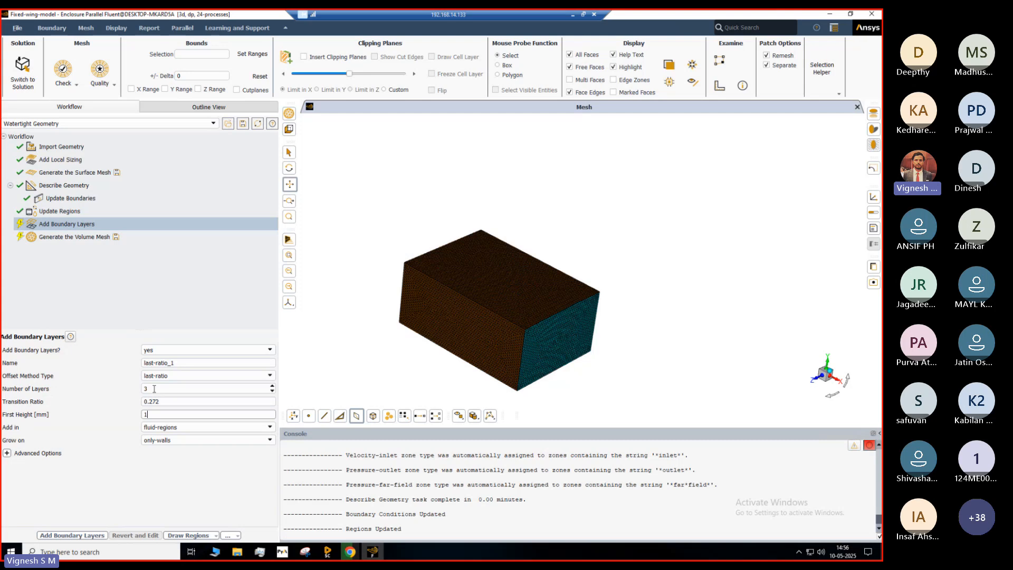
drag(151, 389, 130, 391)
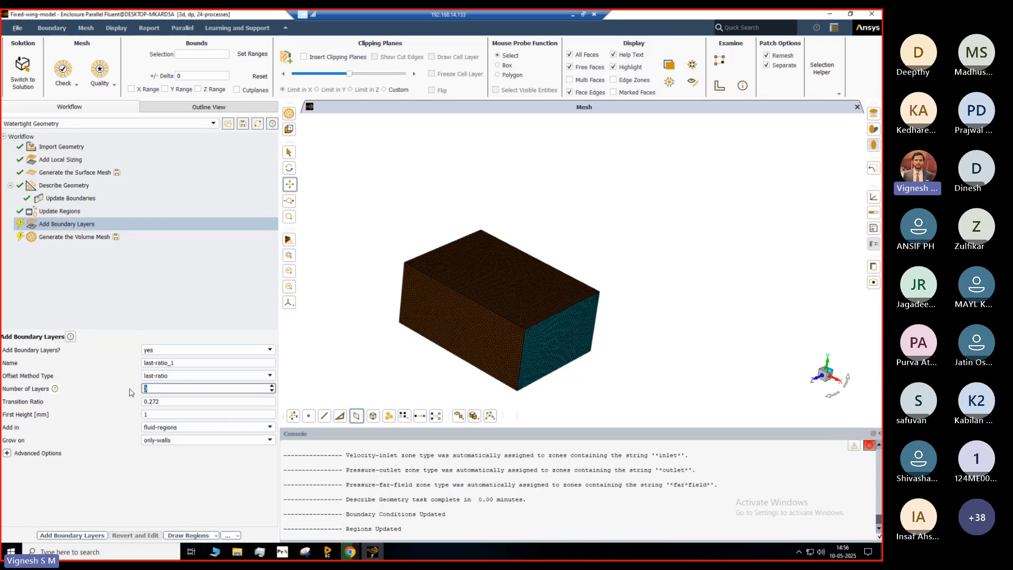
text(10)
double_click(161, 415)
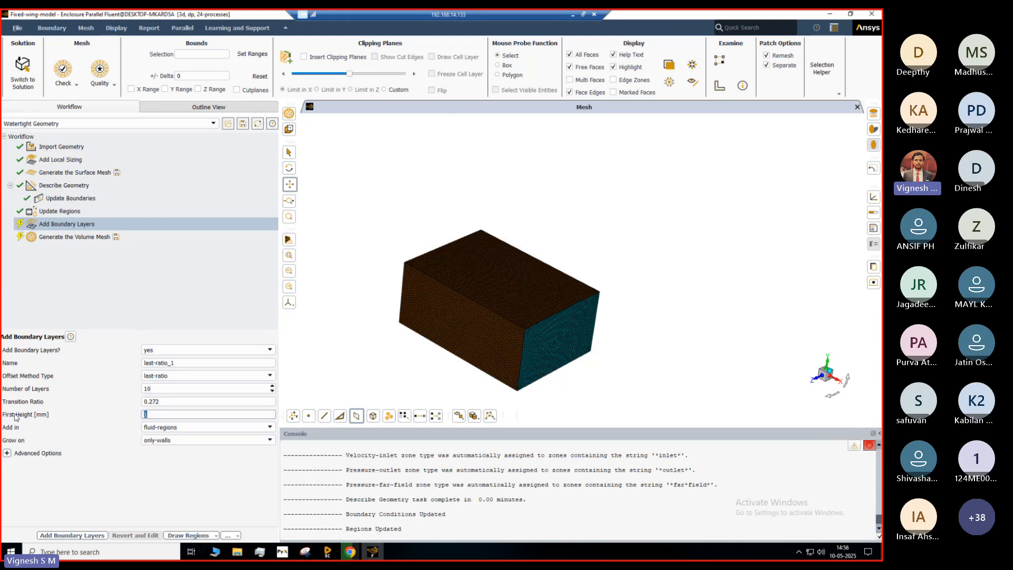
click(116, 494)
click(88, 536)
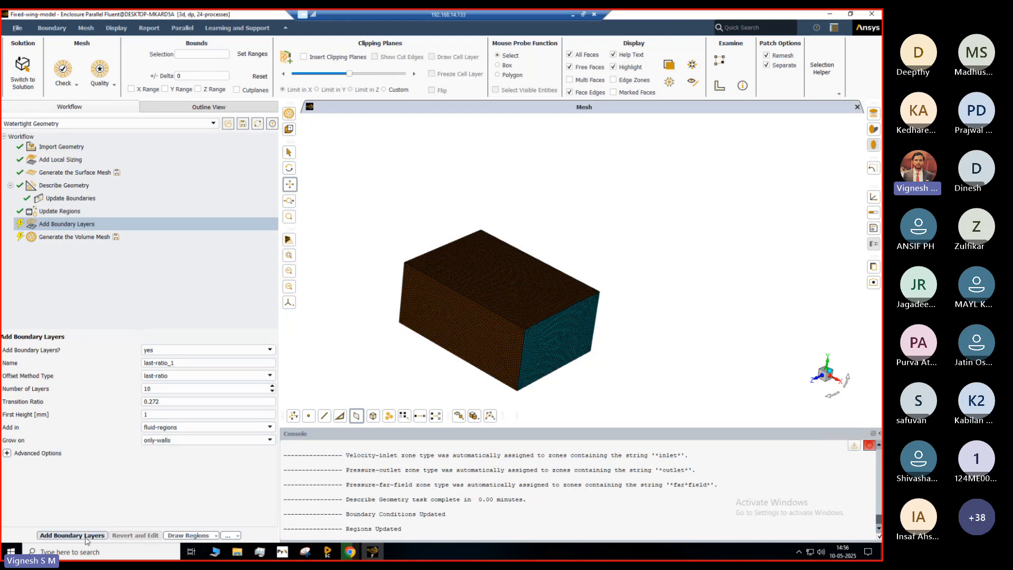
Grow the boundary layers on selected labels, choosing only the uav label, and add them to the mesh
click(152, 441)
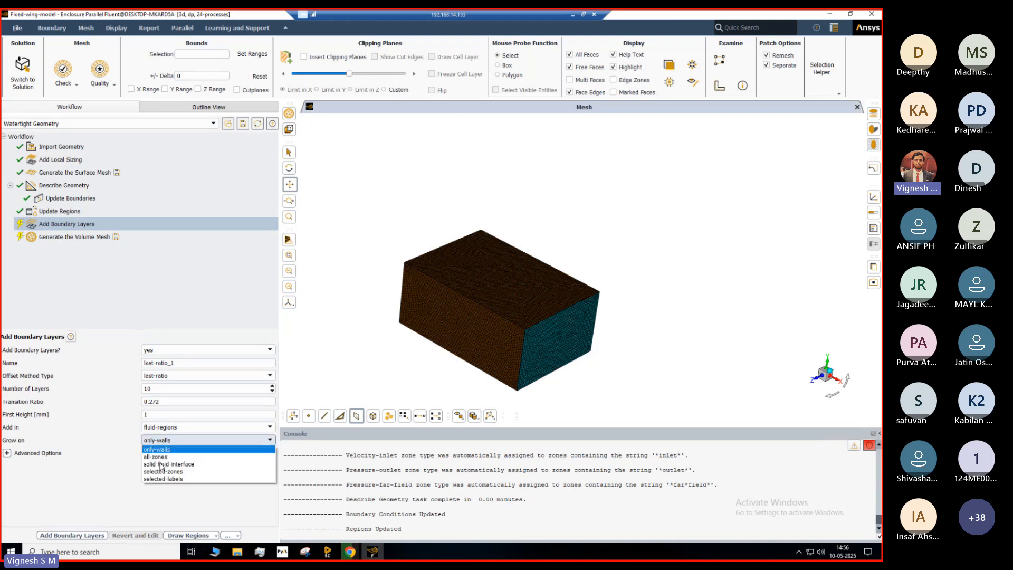
click(178, 479)
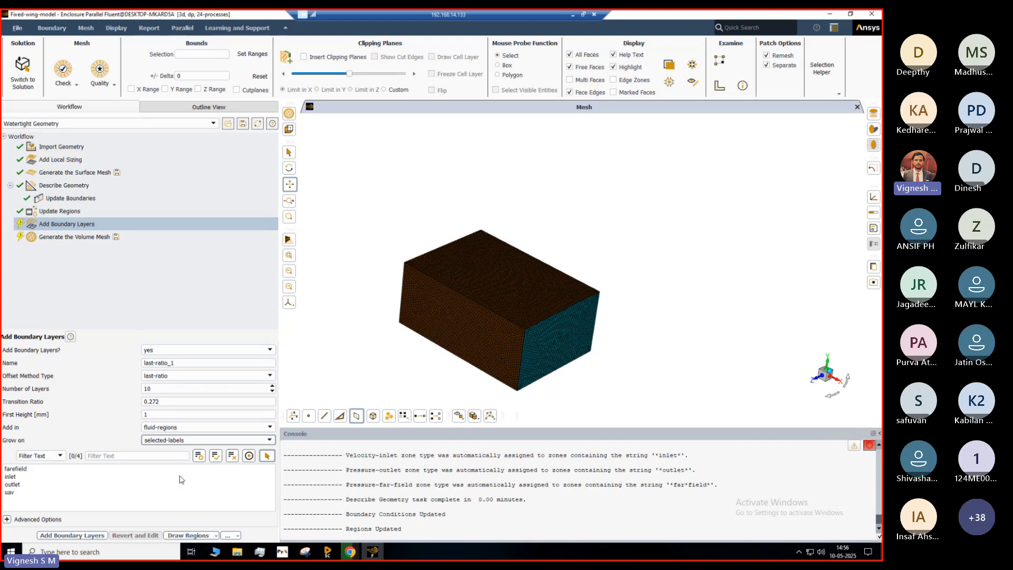
click(163, 441)
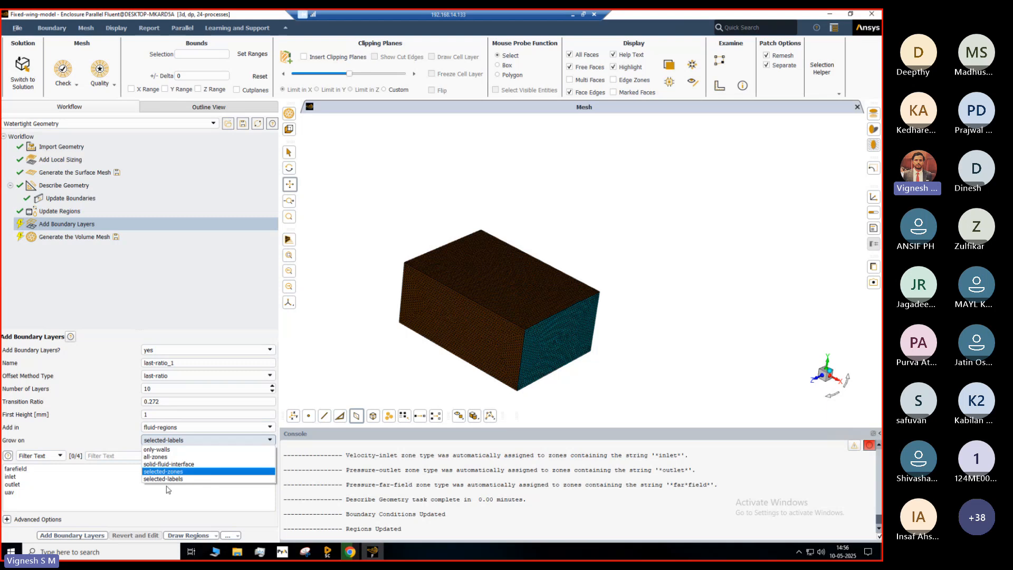
click(169, 478)
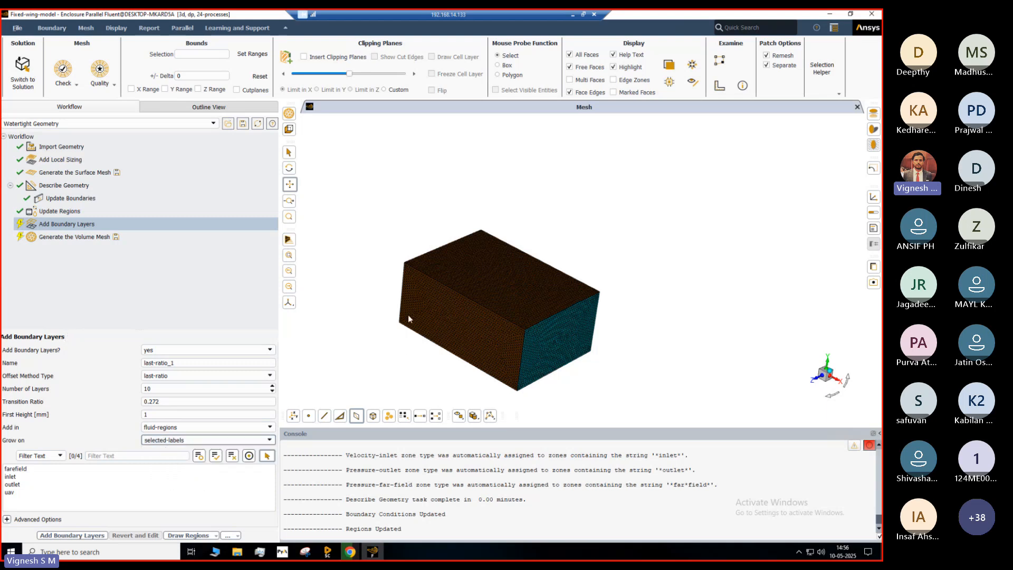
click(17, 491)
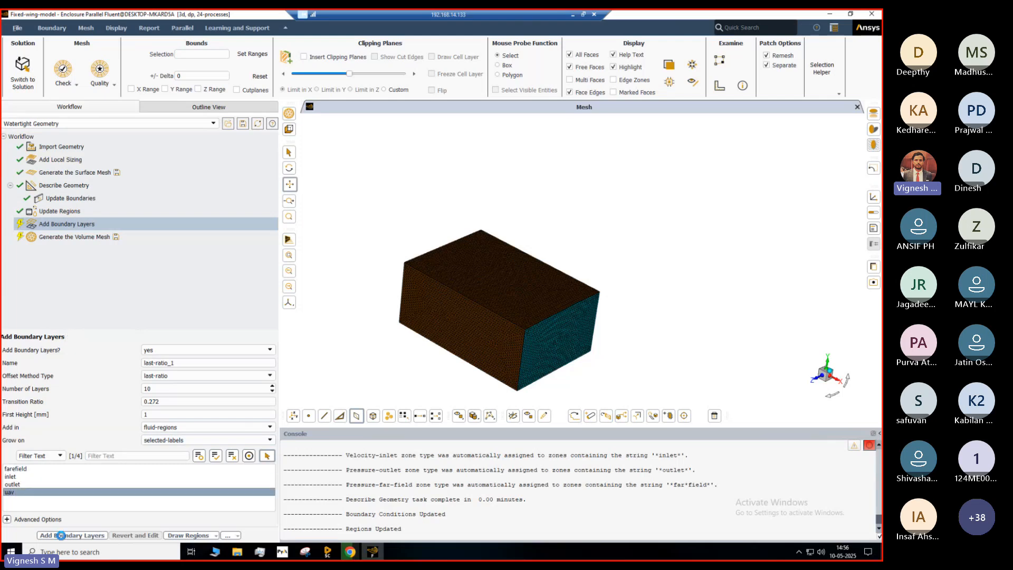
click(61, 534)
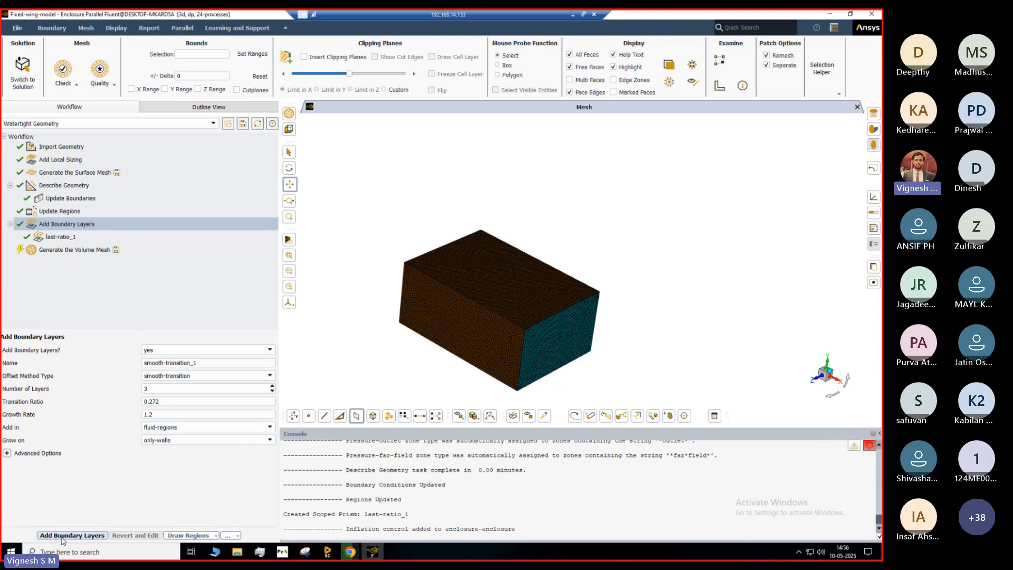
Fill the domain with poly-hexcore cells, keeping the remaining settings at their defaults, and generate the volume mesh
click(78, 251)
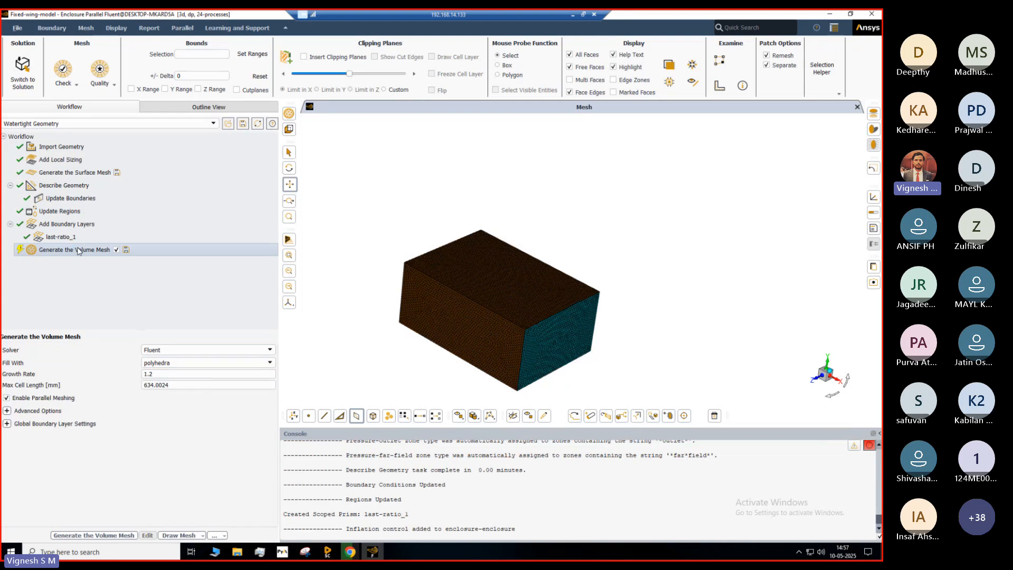
click(211, 362)
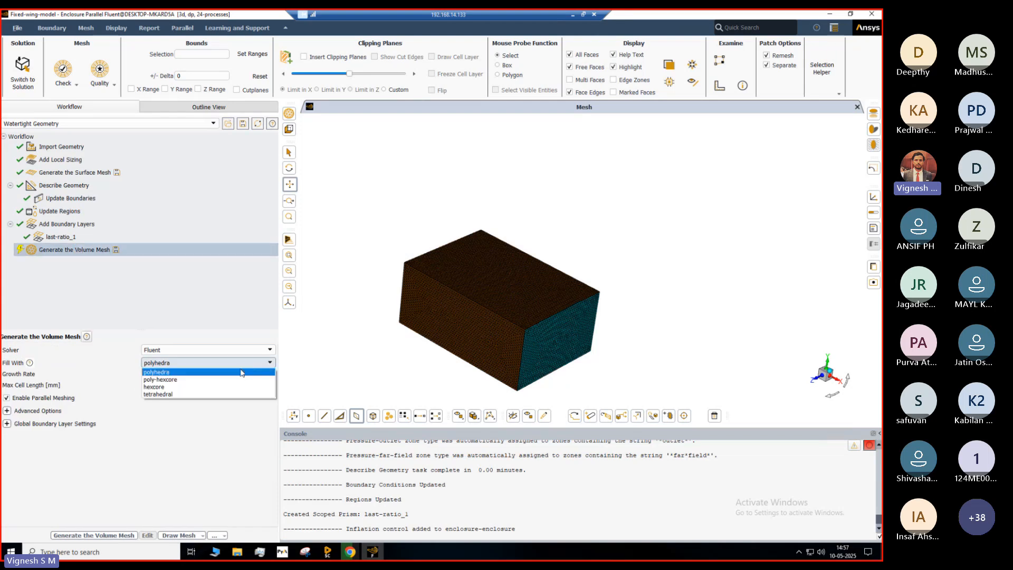
click(211, 380)
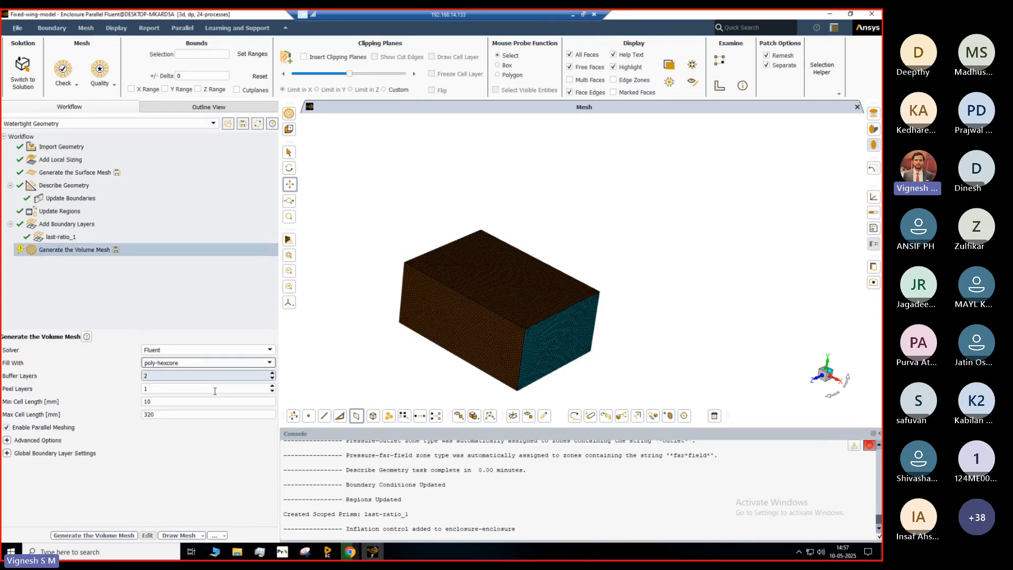
click(163, 364)
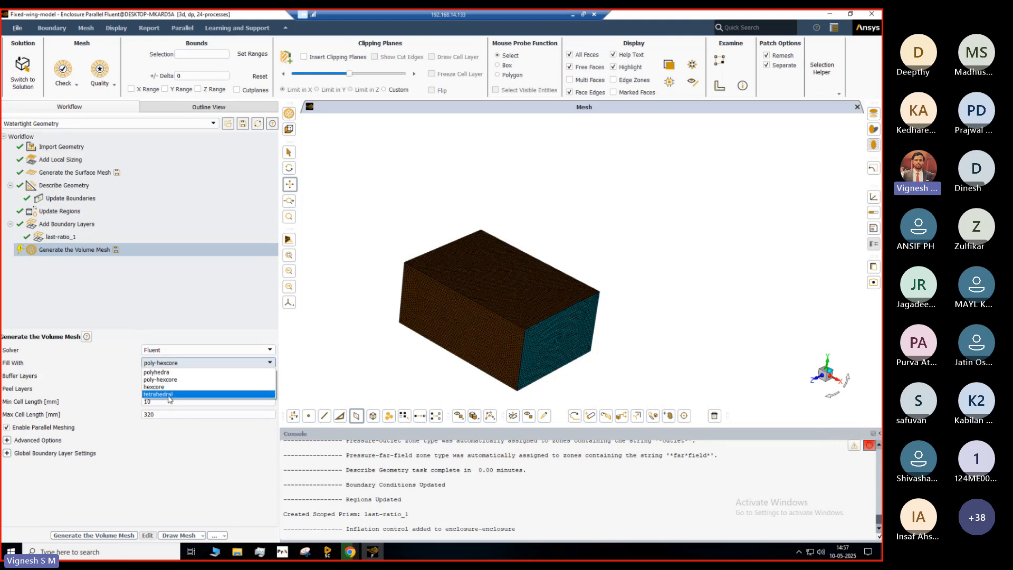
click(191, 379)
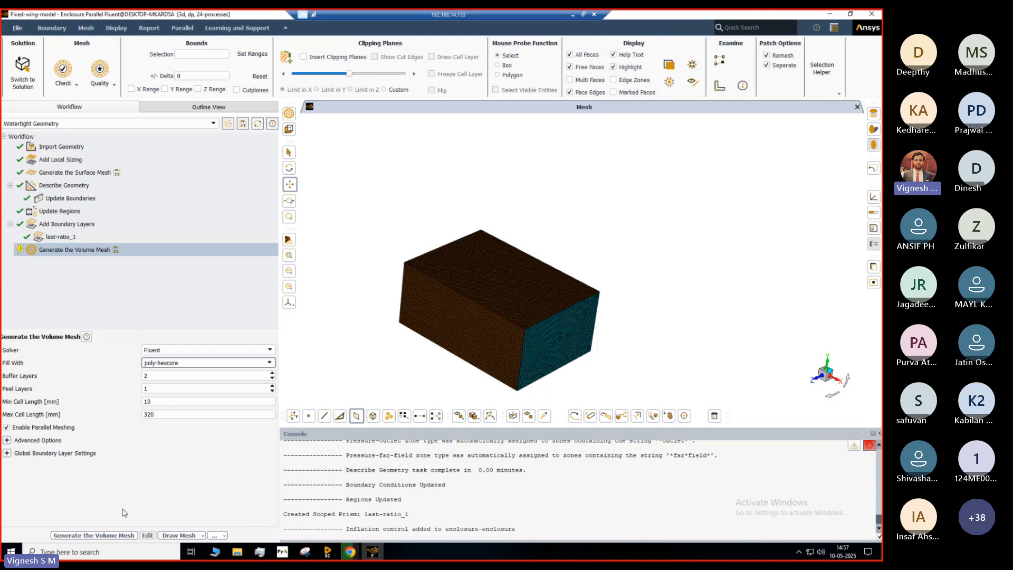
click(126, 536)
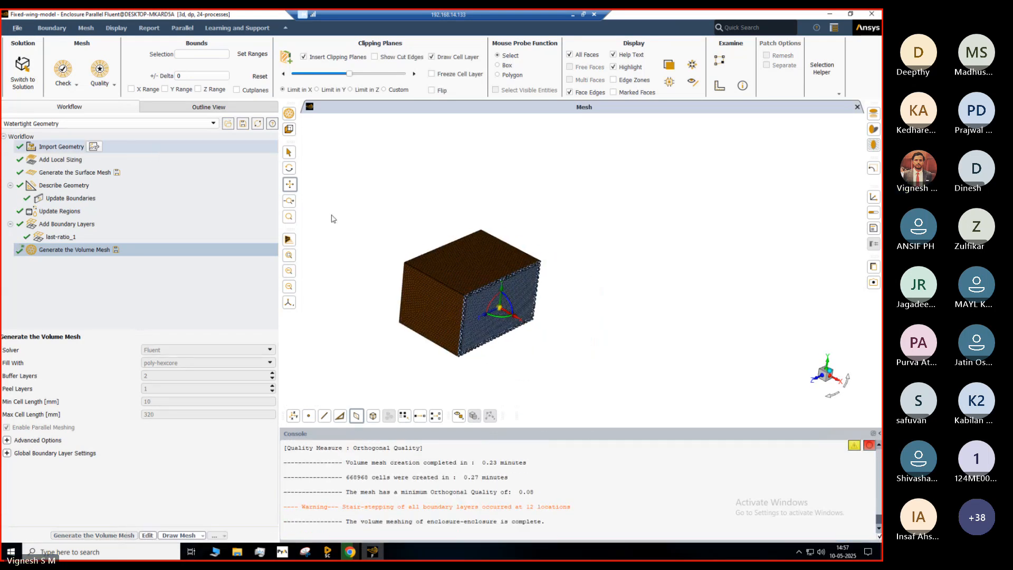
Inspect the volume mesh cross-section, limiting the clipping plane in Z so that it cuts through the UAV
drag(495, 340, 456, 338)
middle_drag(456, 338, 499, 322)
scroll(504, 323, up, 4)
scroll(524, 337, up, 5)
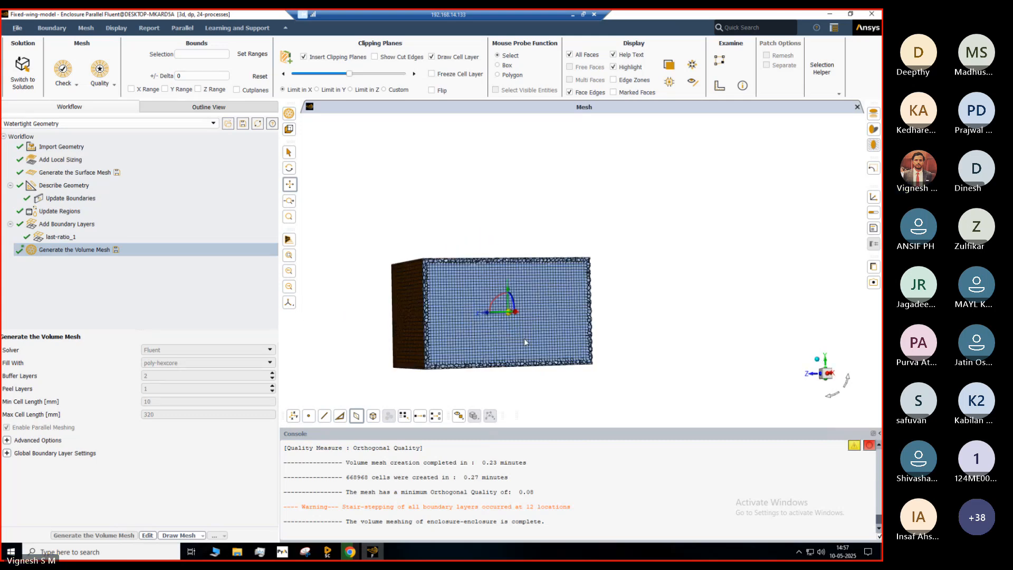
scroll(422, 140, down, 6)
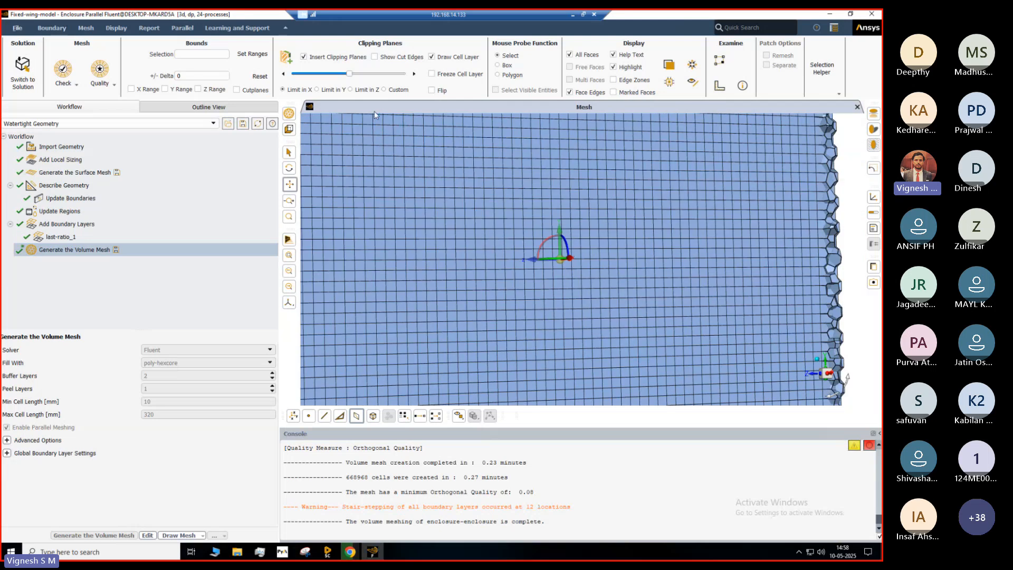
click(350, 90)
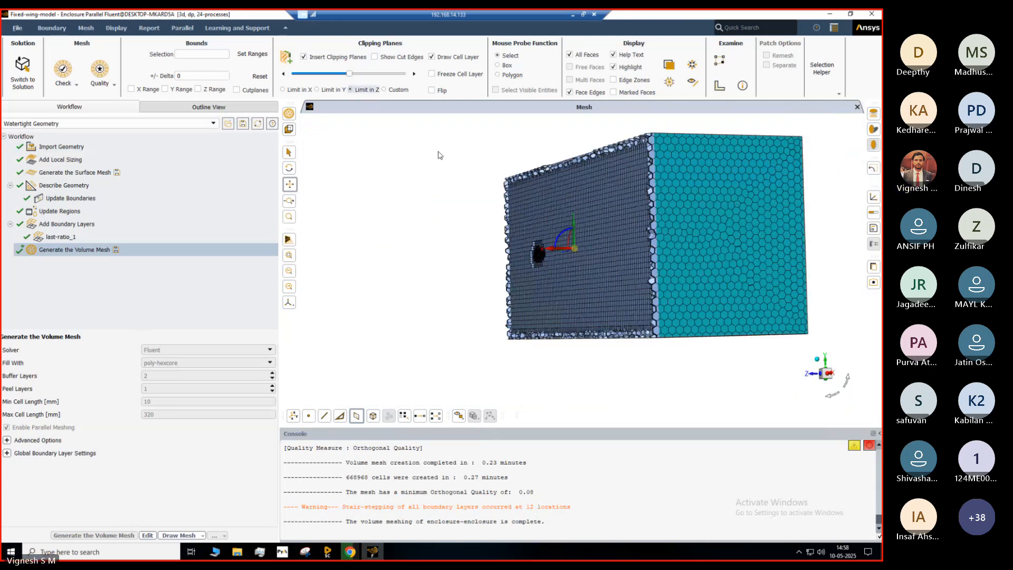
mouse_move(659, 262)
mouse_down()
mouse_move(676, 265)
mouse_move(636, 297)
mouse_move(665, 281)
mouse_up()
scroll(666, 280, up, 6)
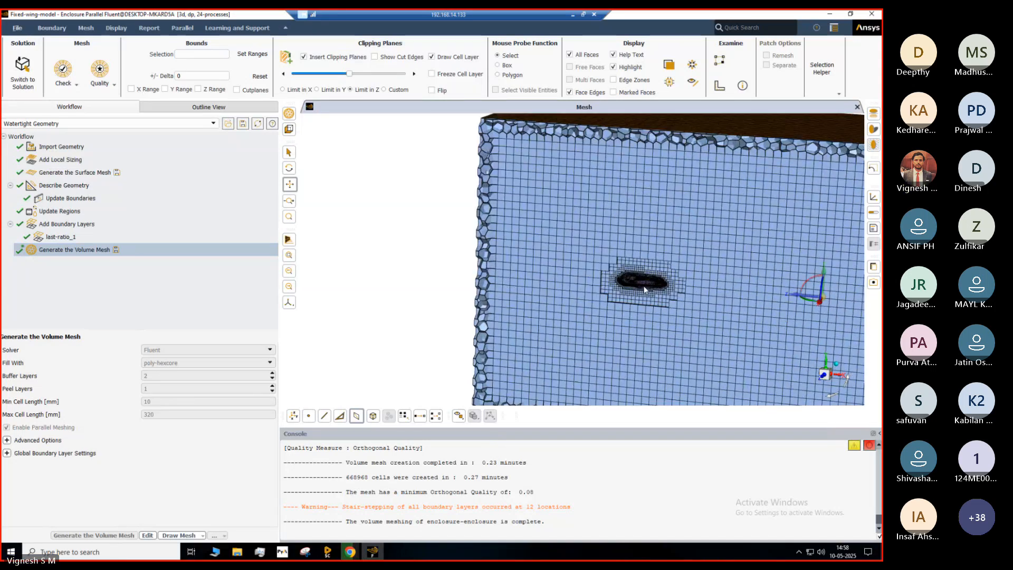
Examine the boundary-layer cells around the UAV surface and their transition into the surrounding hexahedral core cells
scroll(599, 283, up, 8)
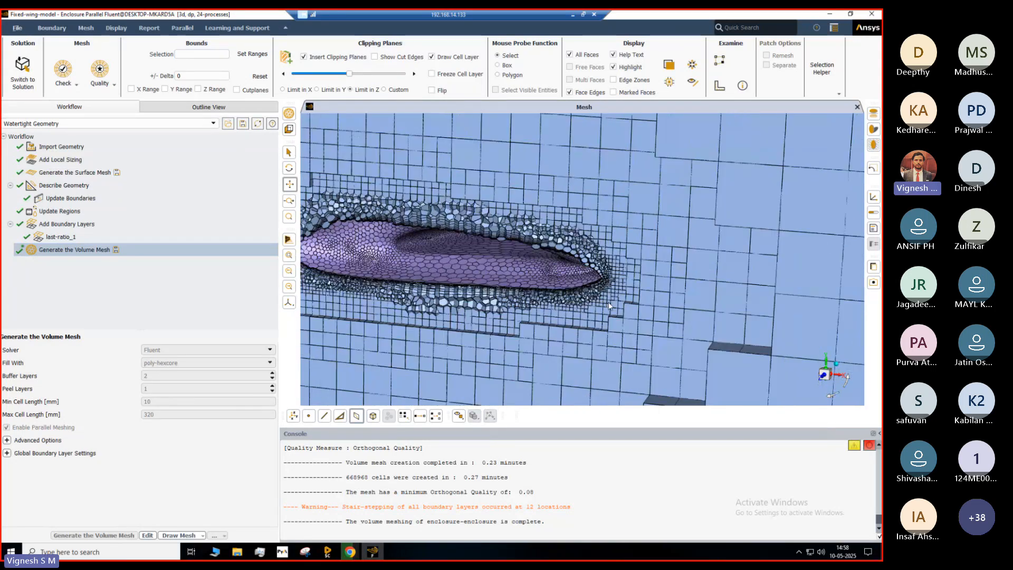
scroll(596, 288, up, 4)
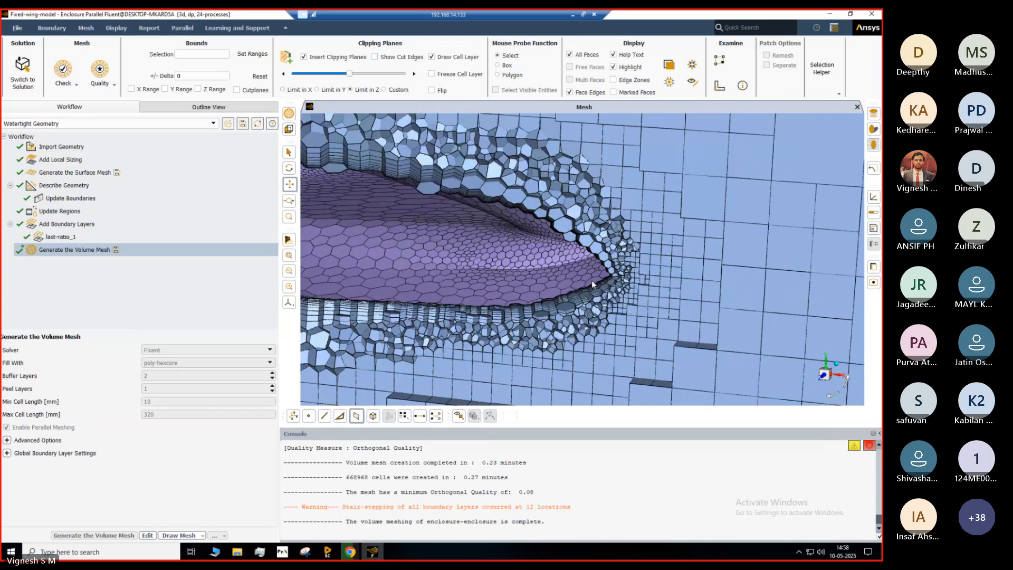
scroll(593, 296, up, 5)
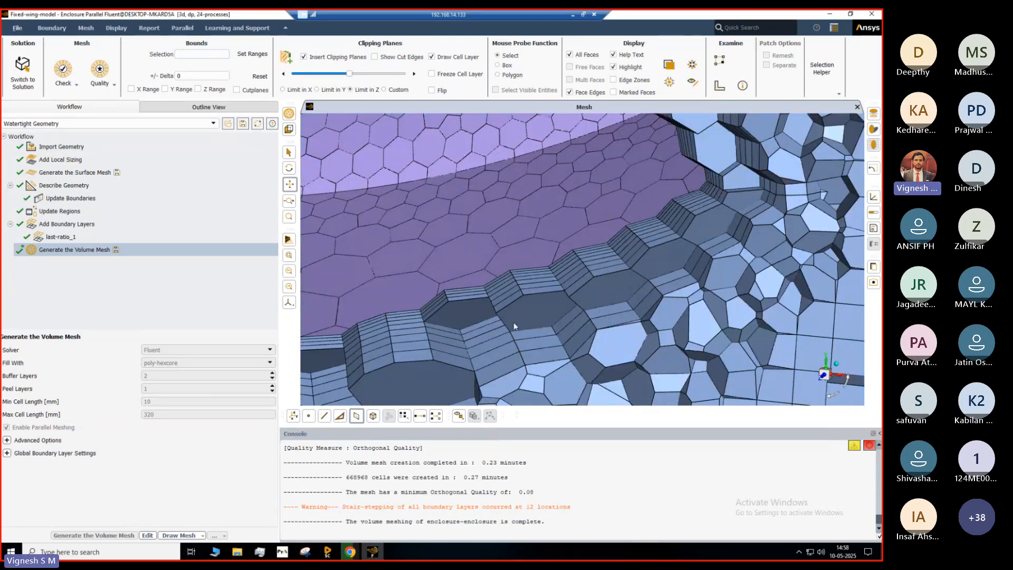
scroll(610, 309, down, 6)
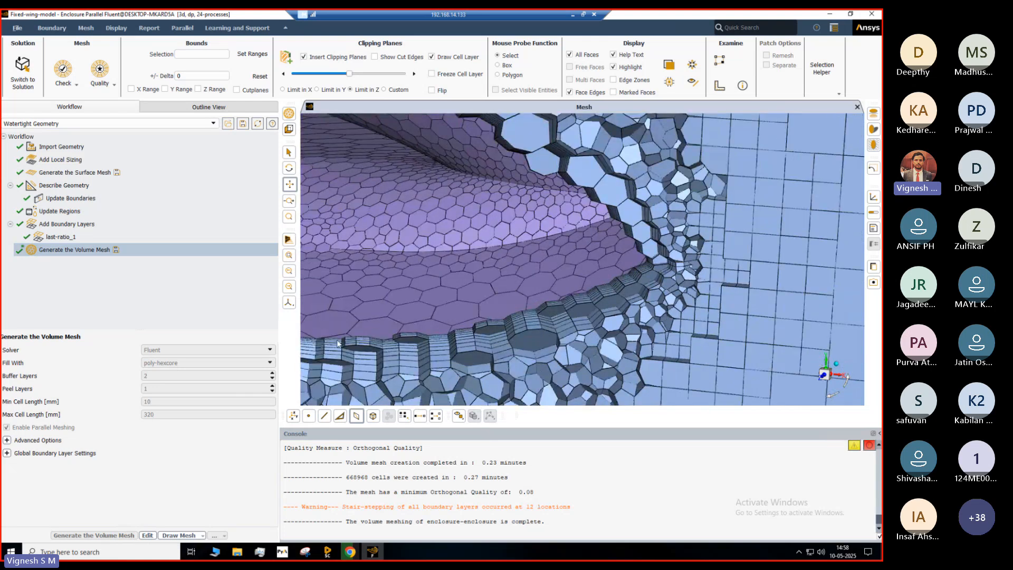
scroll(662, 310, down, 5)
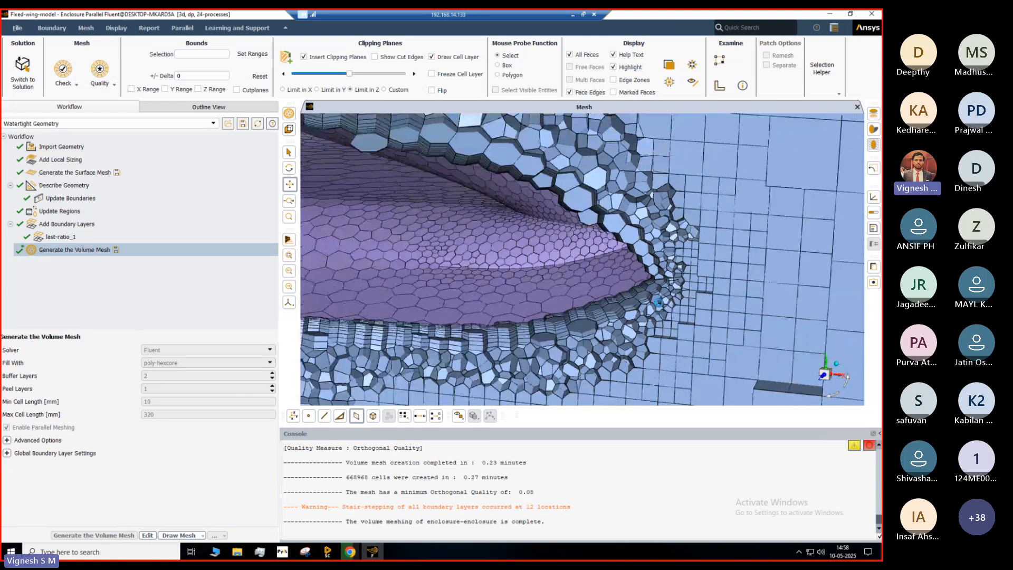
scroll(659, 306, down, 6)
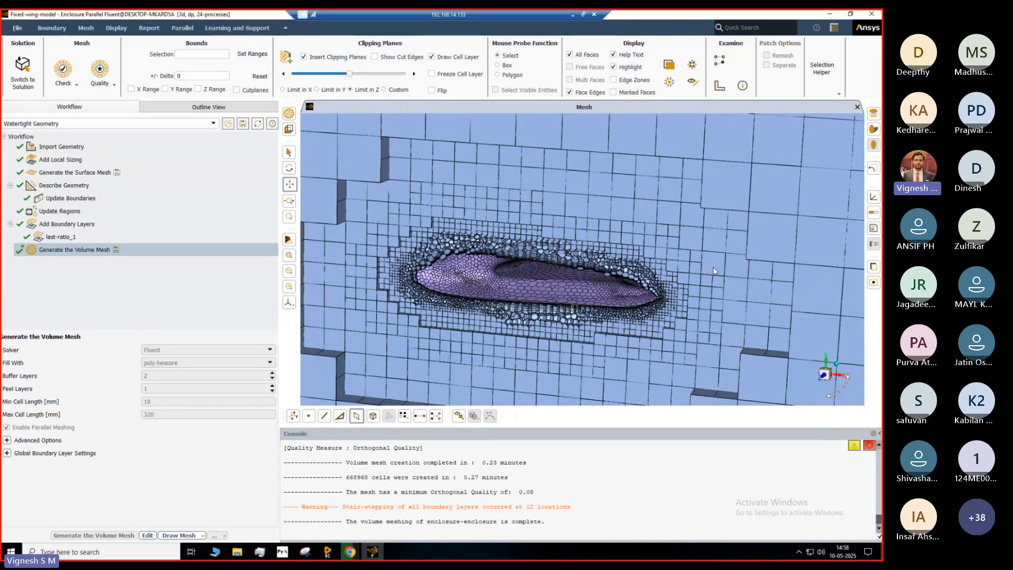
scroll(713, 269, down, 3)
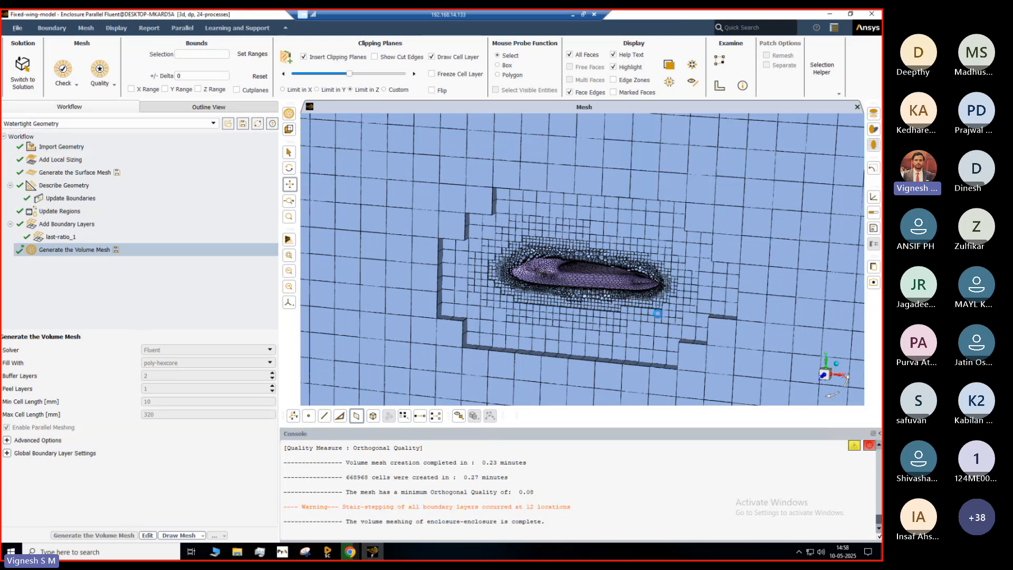
scroll(658, 314, down, 1)
scroll(657, 314, down, 2)
scroll(657, 313, down, 2)
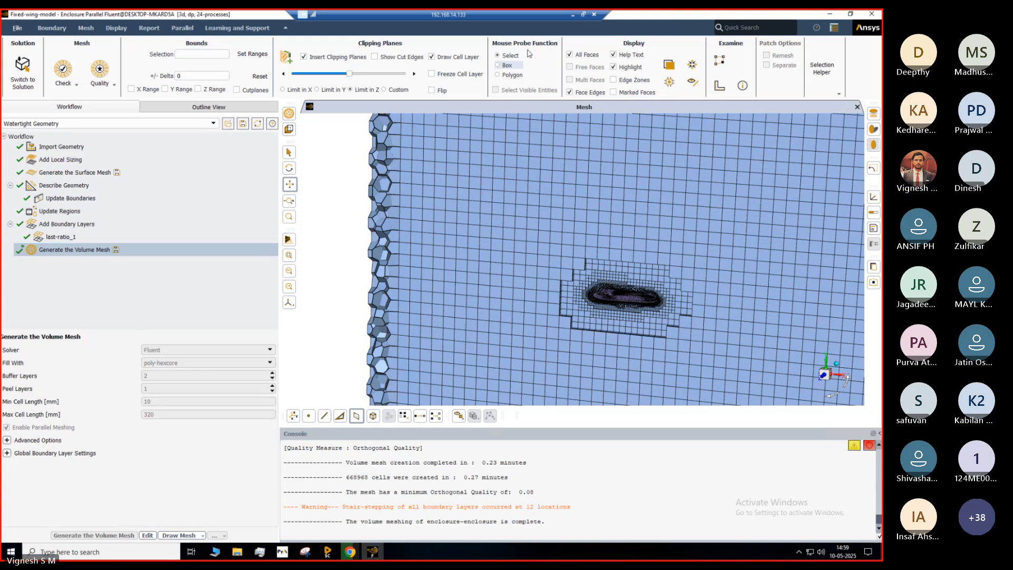
Leave the remote session for the local Workbench project and add a Fluid Flow (Fluent with Fluent Meshing) system to the schematic
click(572, 15)
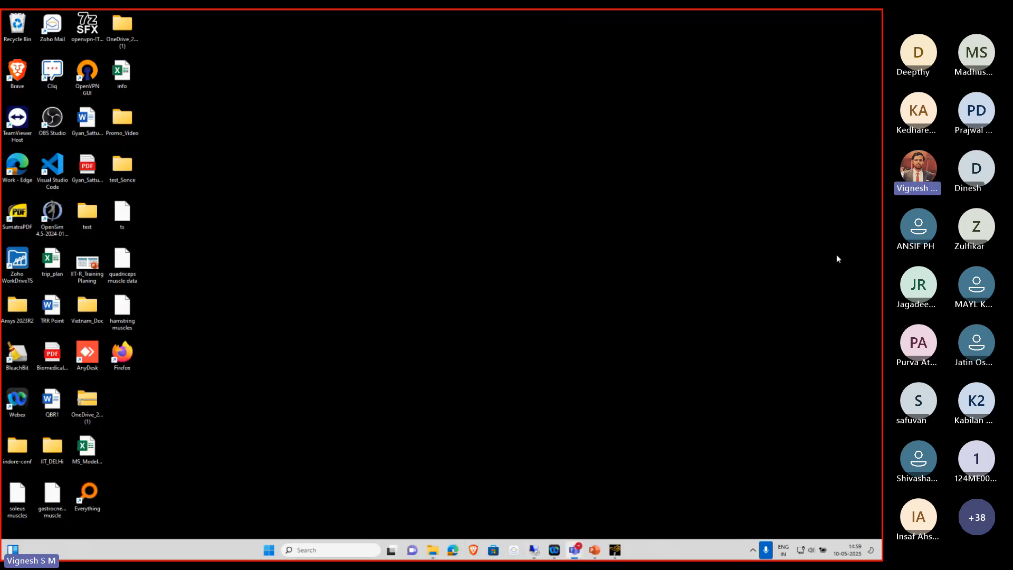
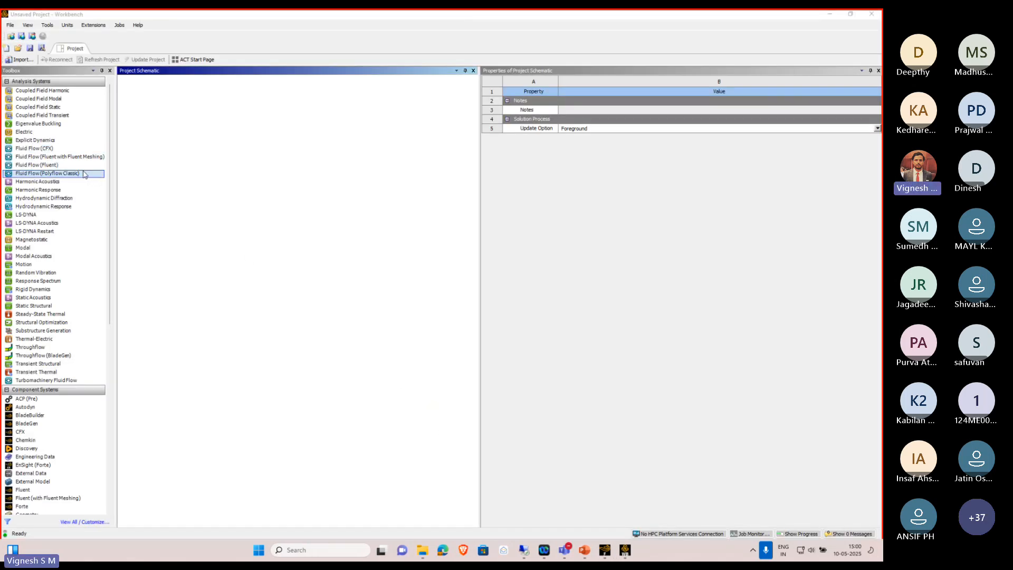
click(20, 159)
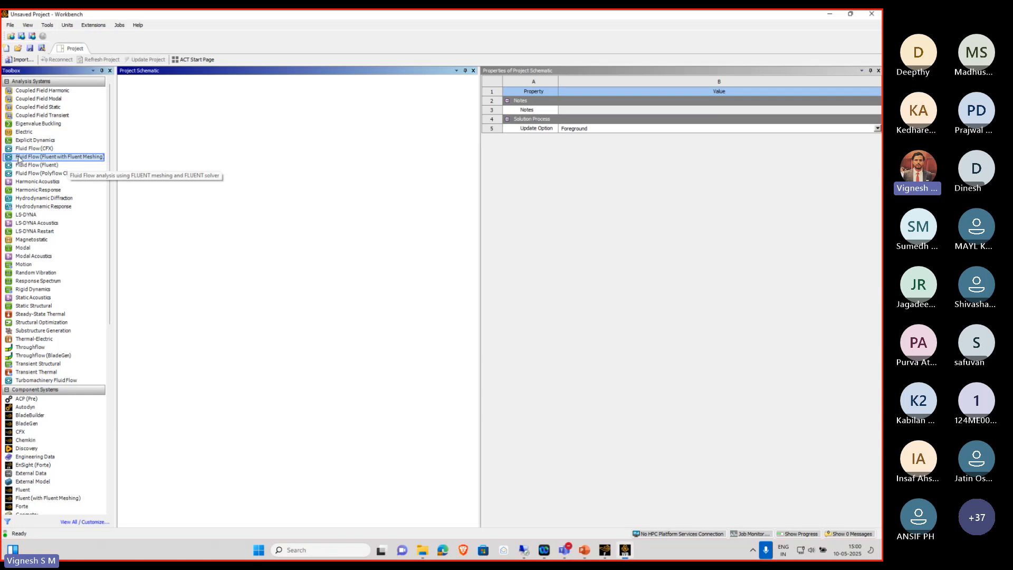
drag(19, 160, 186, 125)
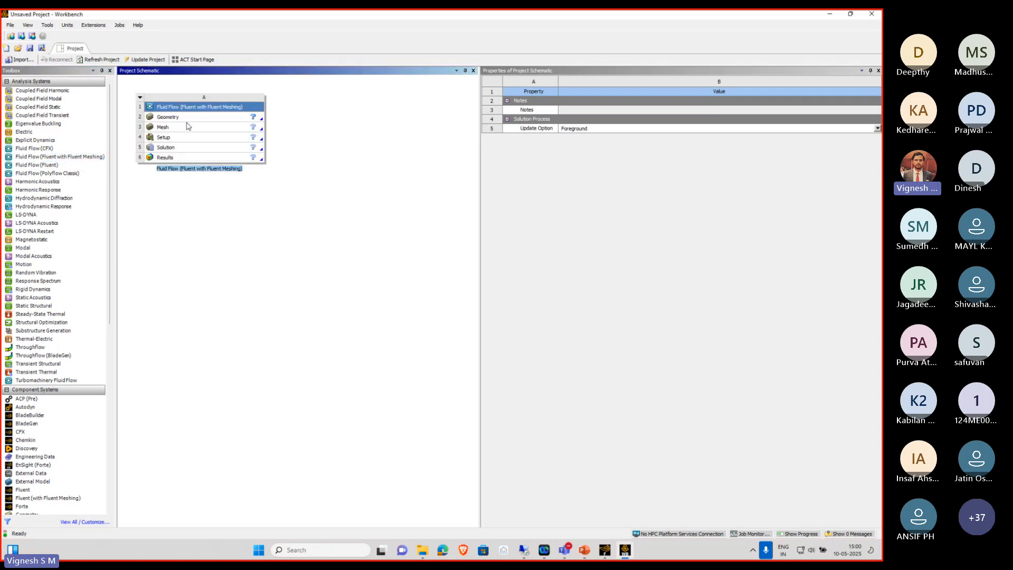
Add a standalone Fluent (with Fluent Meshing) component system beside the fluid flow system and look over its Mesh cell options
click(186, 117)
click(187, 130)
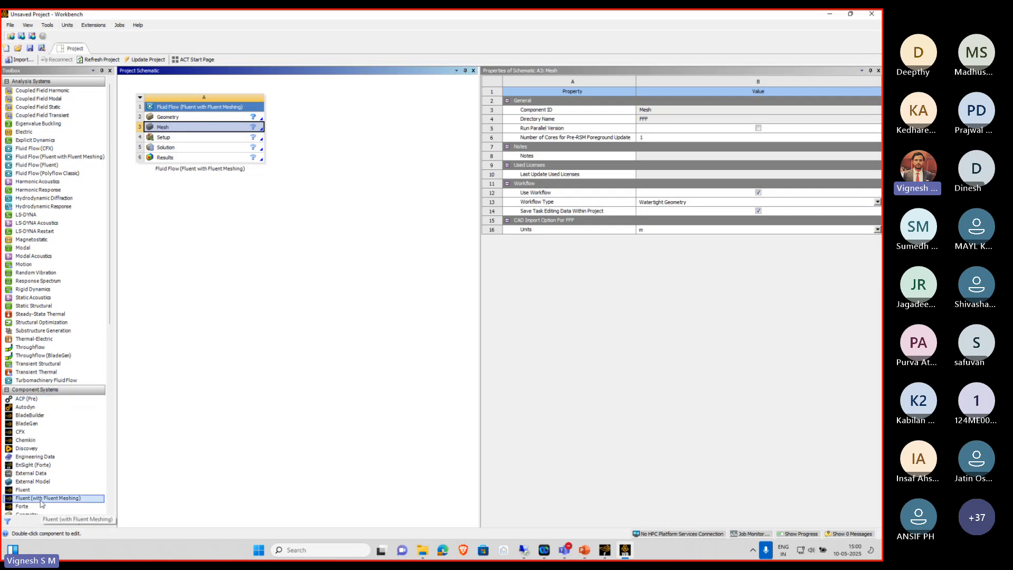
drag(41, 501, 323, 132)
click(348, 121)
right_click(348, 122)
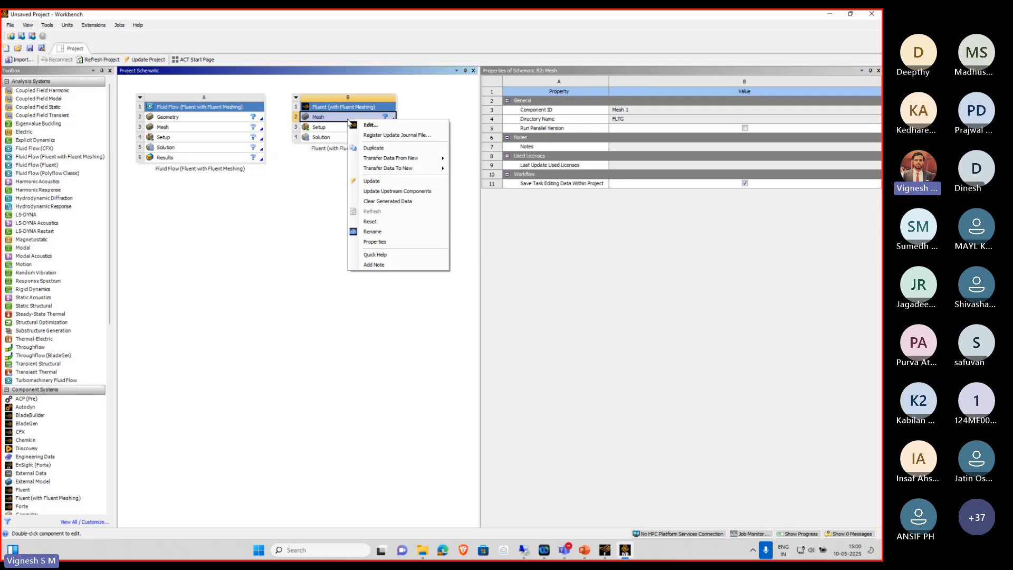
click(285, 261)
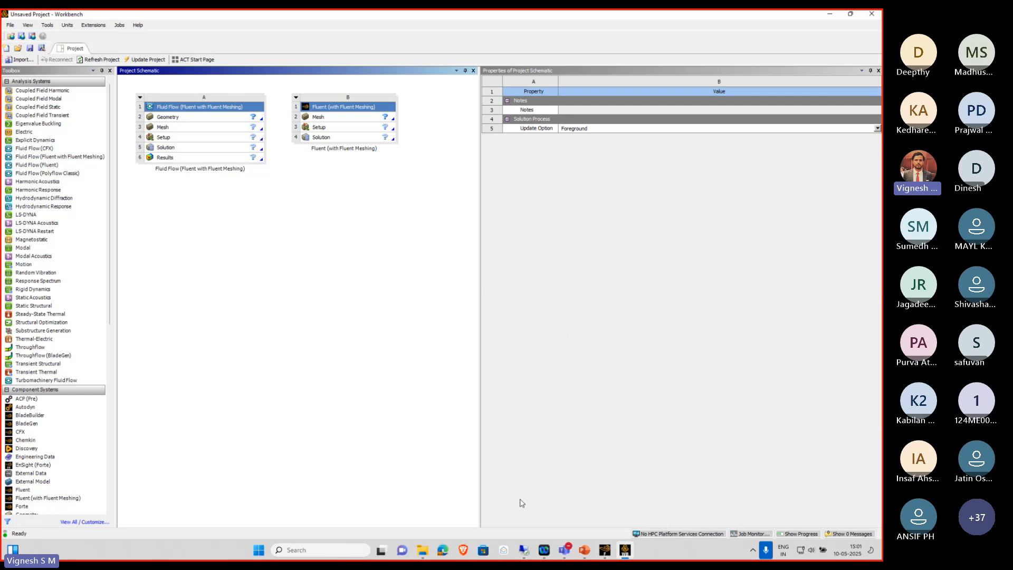
Return to the remote Fluent session and switch the meshed UAV model from meshing to solution mode
click(522, 550)
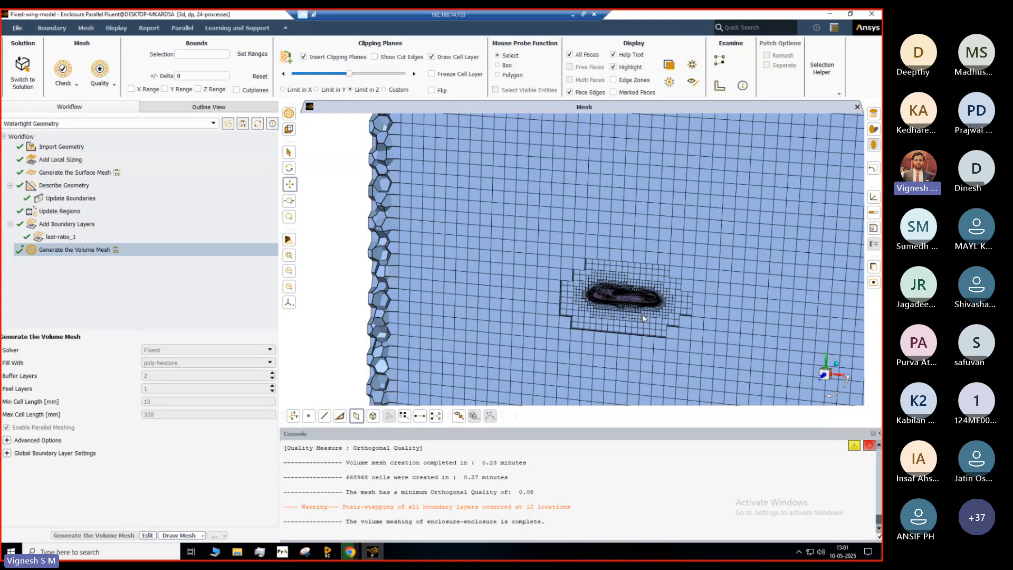
scroll(642, 314, down, 1)
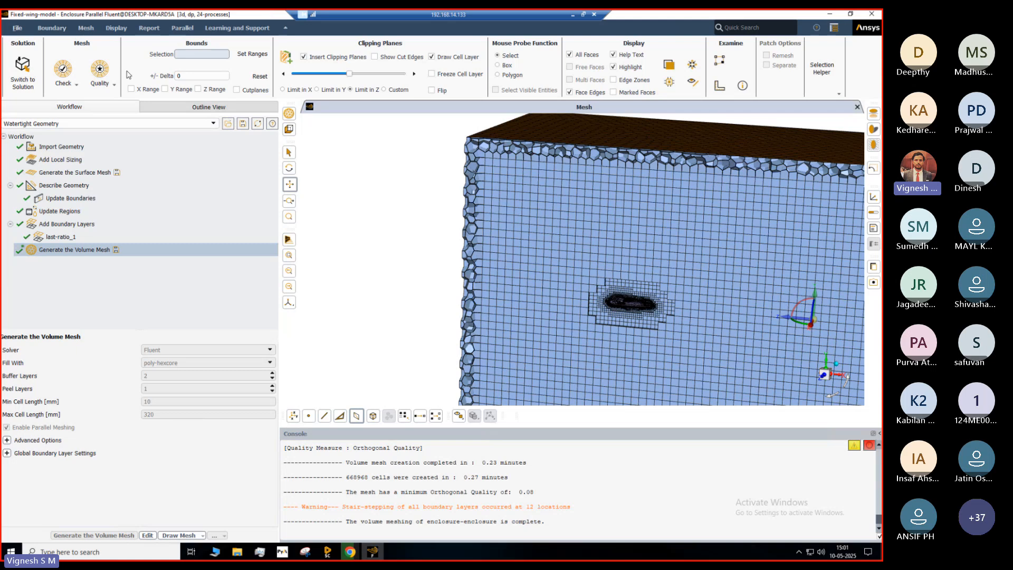
click(27, 71)
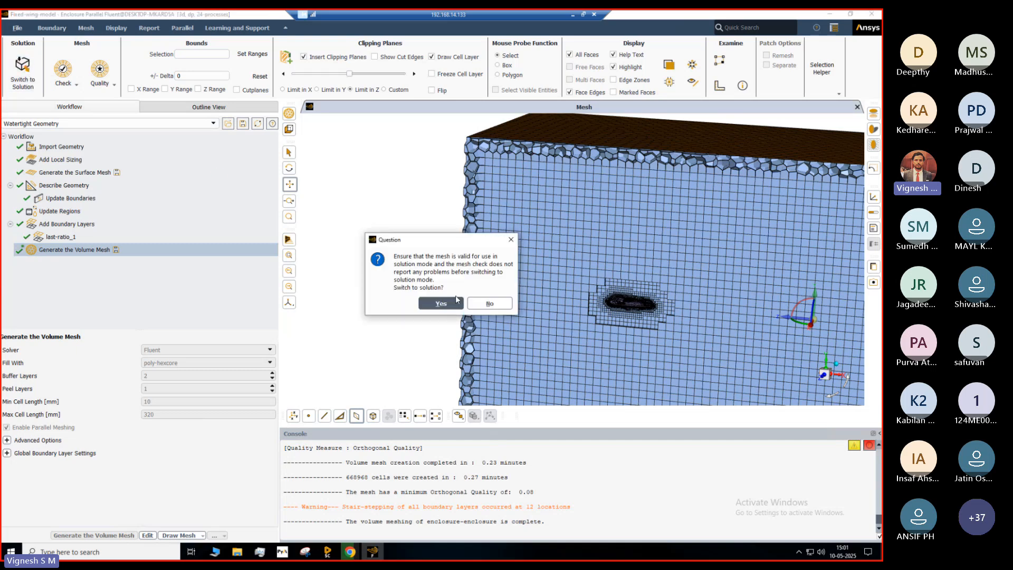
click(449, 303)
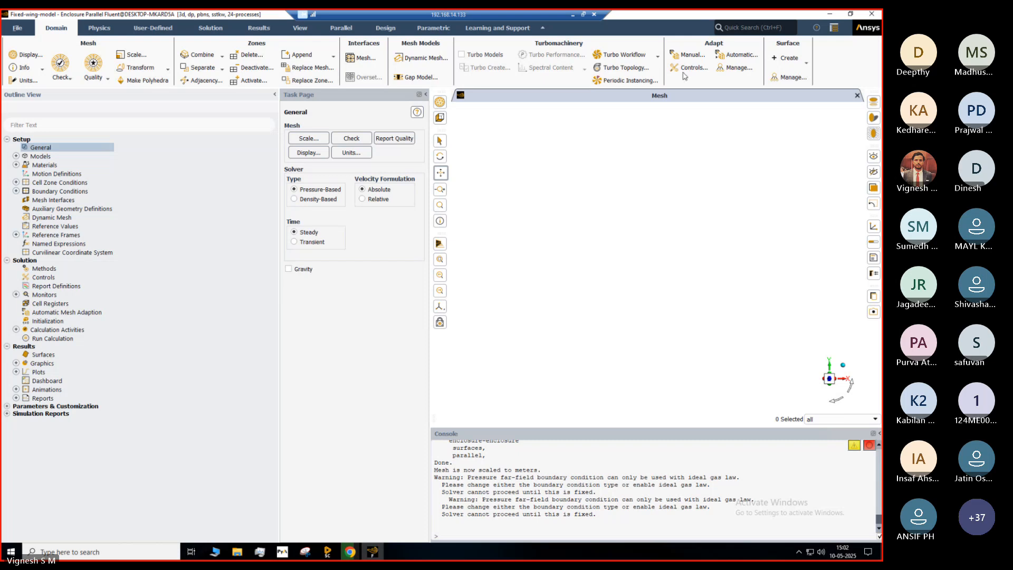
Display the farefield, inlet, outlet and uav surfaces with faces and all mesh edges in an isometric view
click(308, 153)
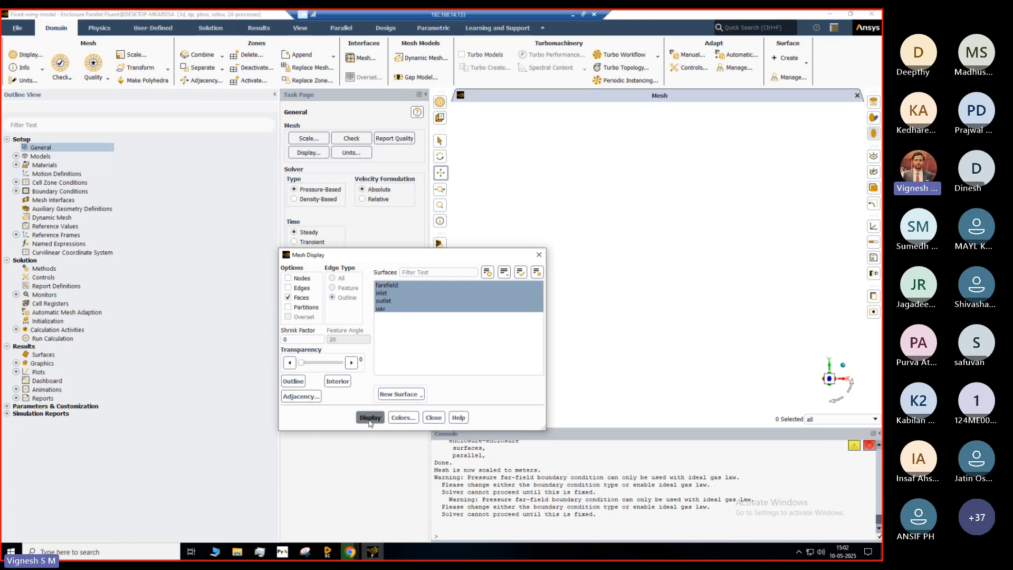
click(369, 418)
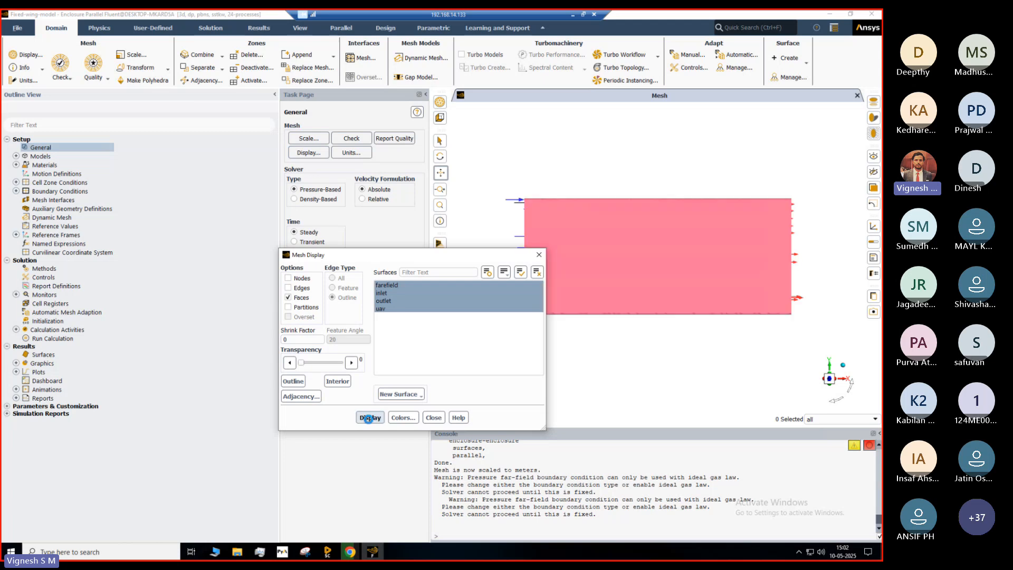
click(844, 368)
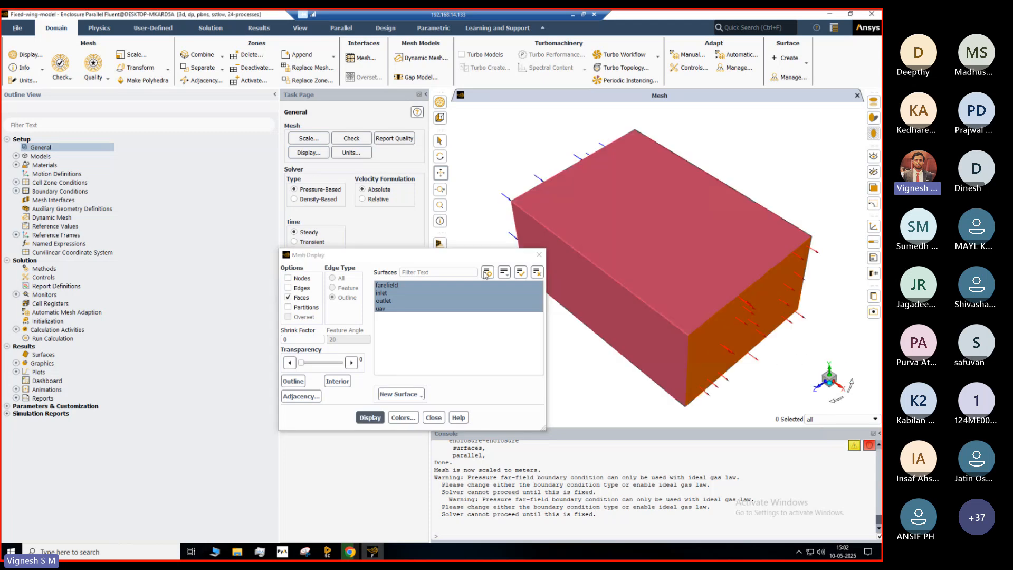
click(300, 290)
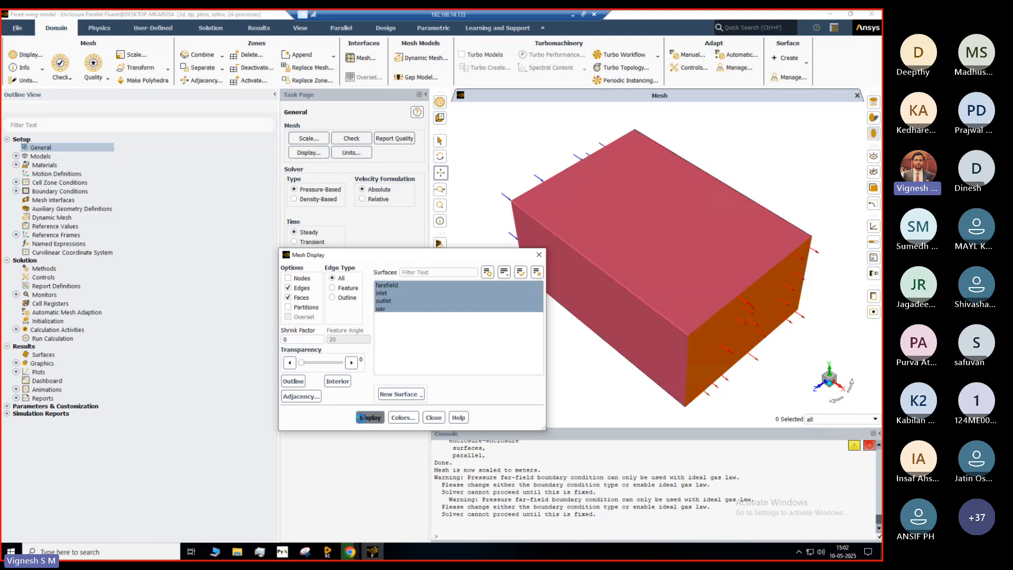
click(361, 417)
drag(396, 255, 160, 176)
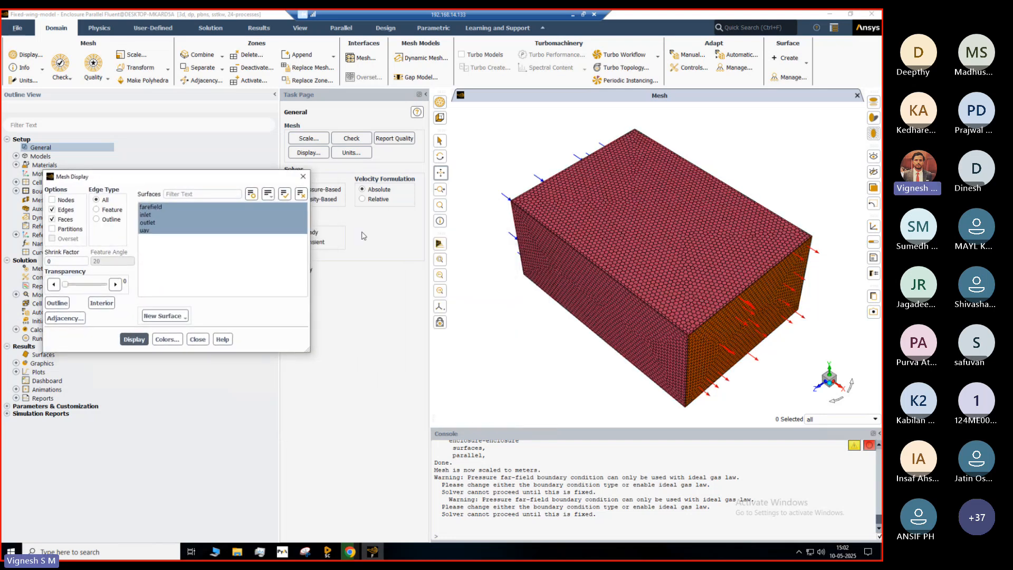
click(198, 340)
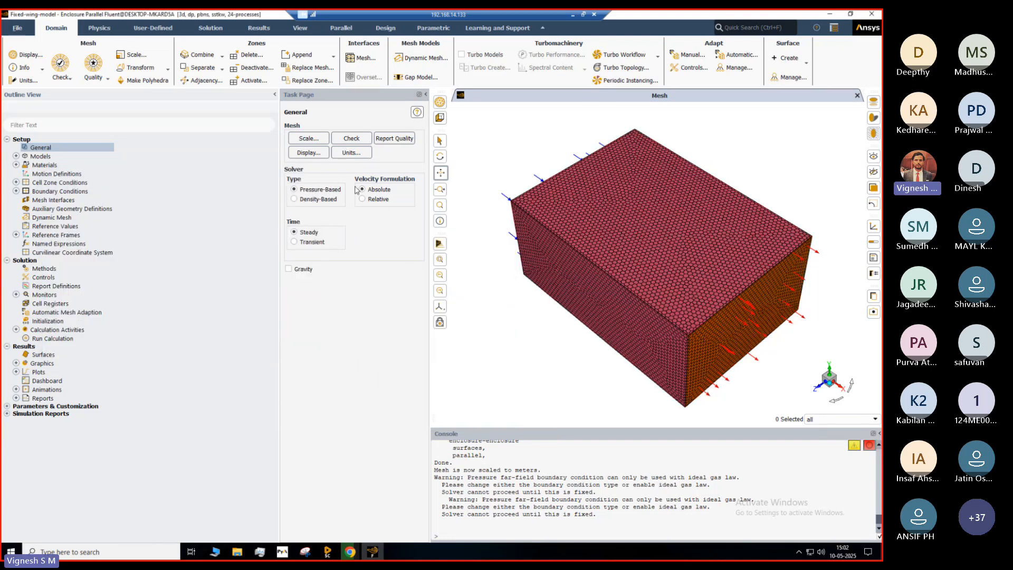
Run the mesh check and report the mesh quality in the solver
click(346, 139)
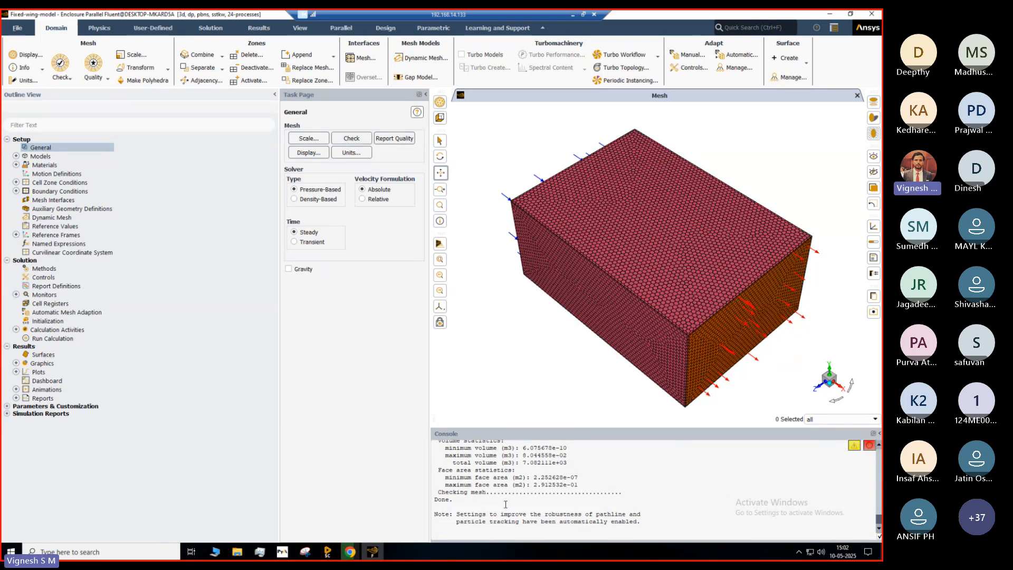
click(393, 143)
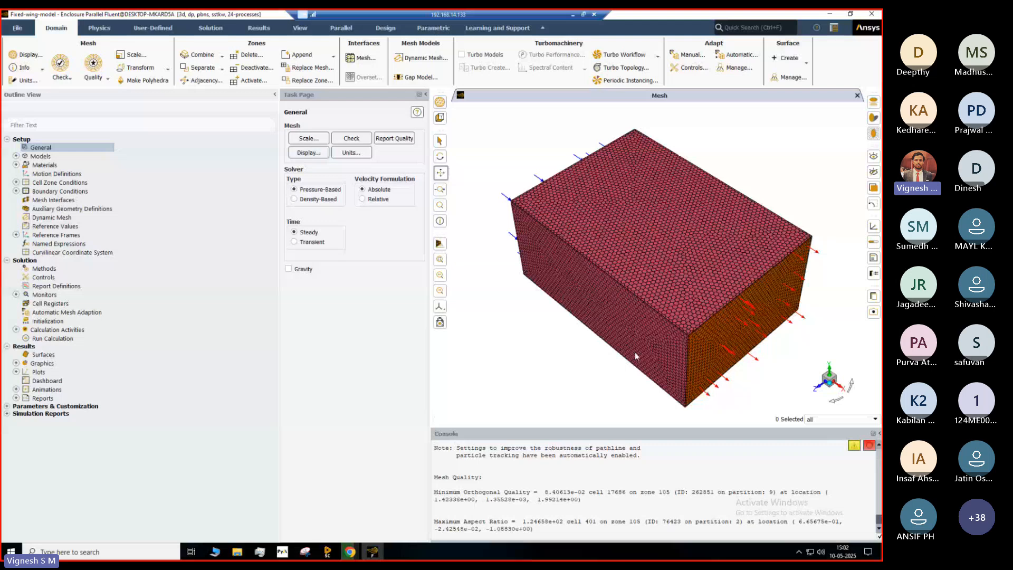
Review the unit settings, examining the units available for angular velocity, without changing them
click(352, 152)
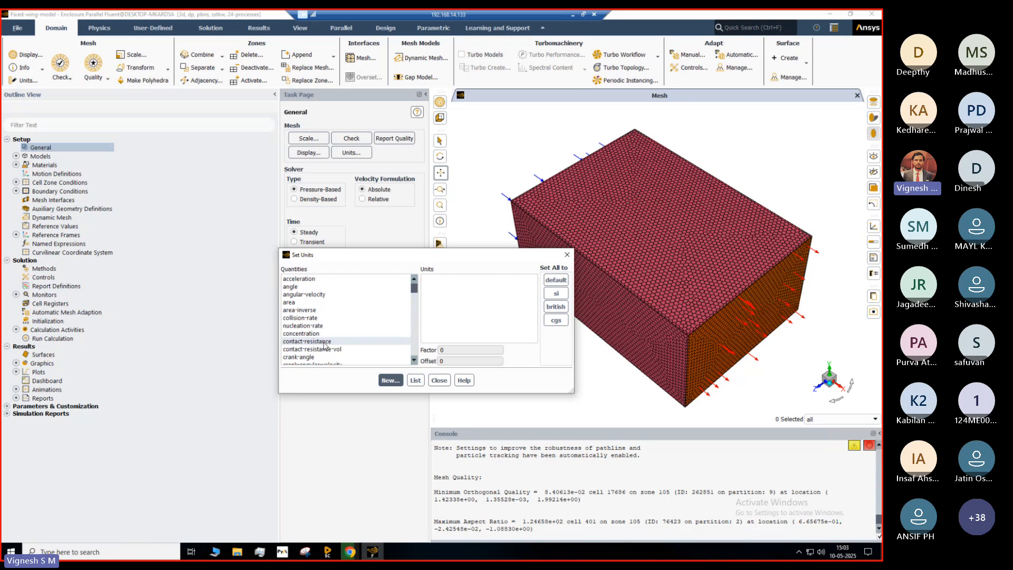
scroll(316, 306, up, 3)
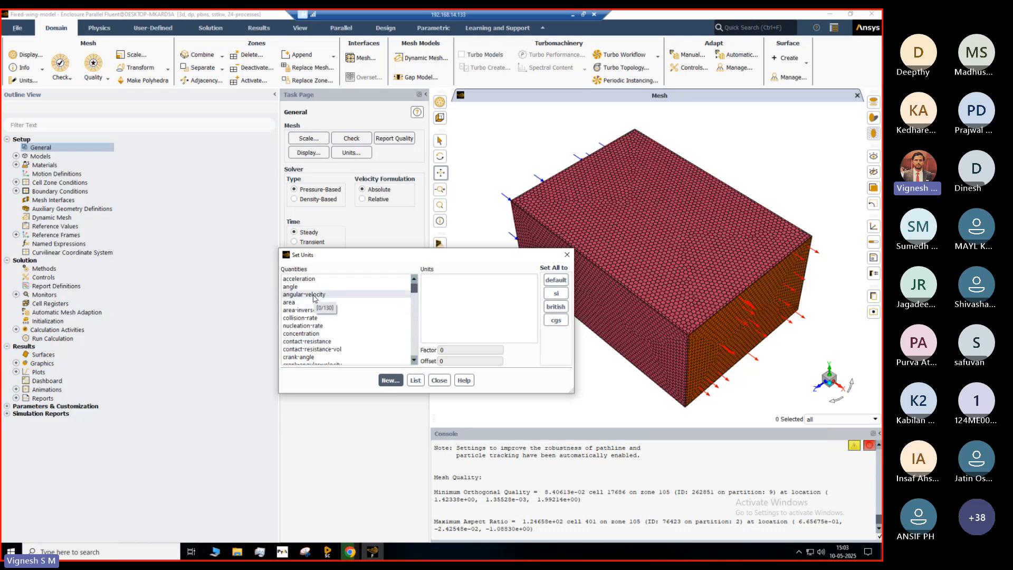
click(314, 296)
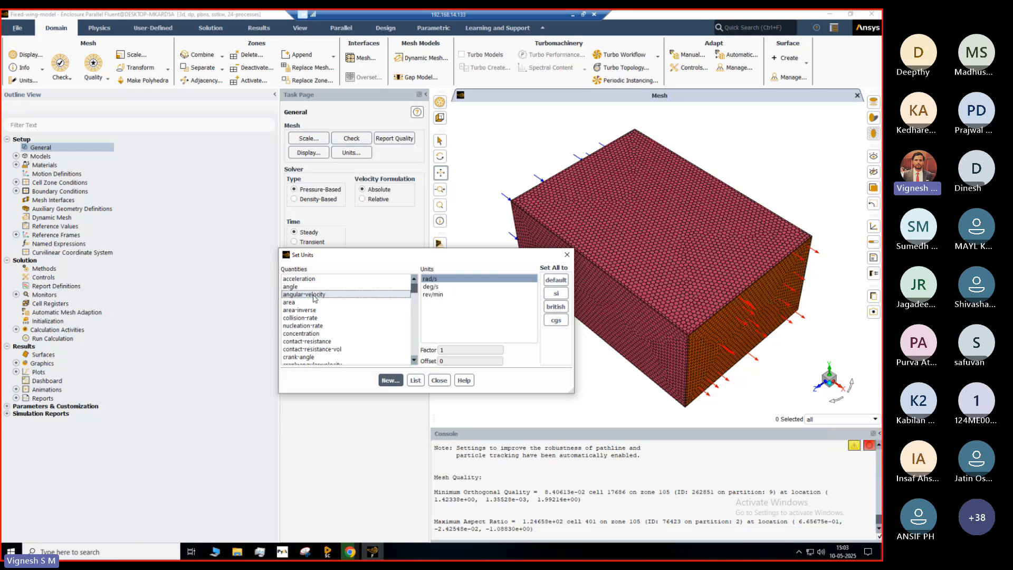
click(315, 296)
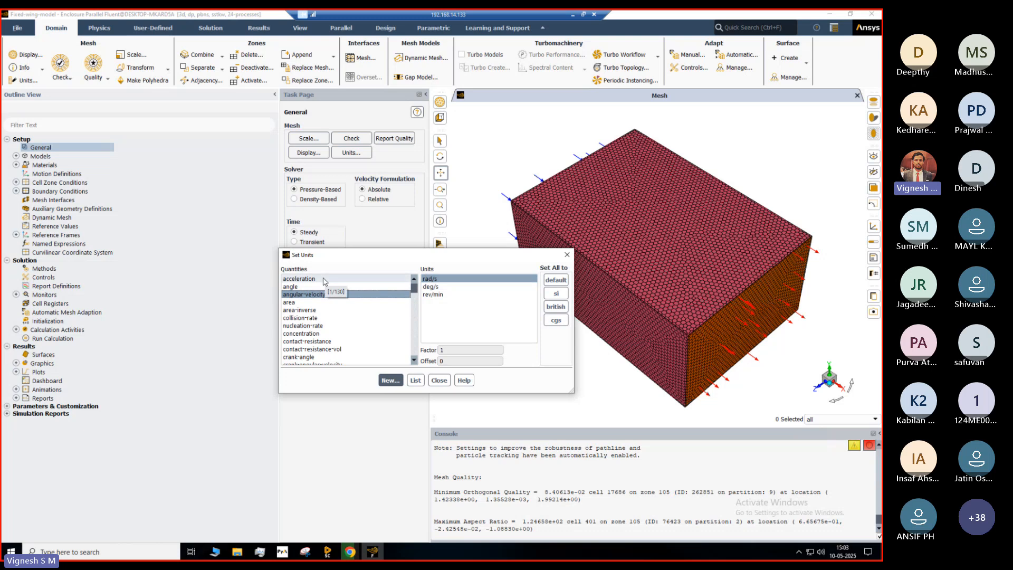
click(434, 383)
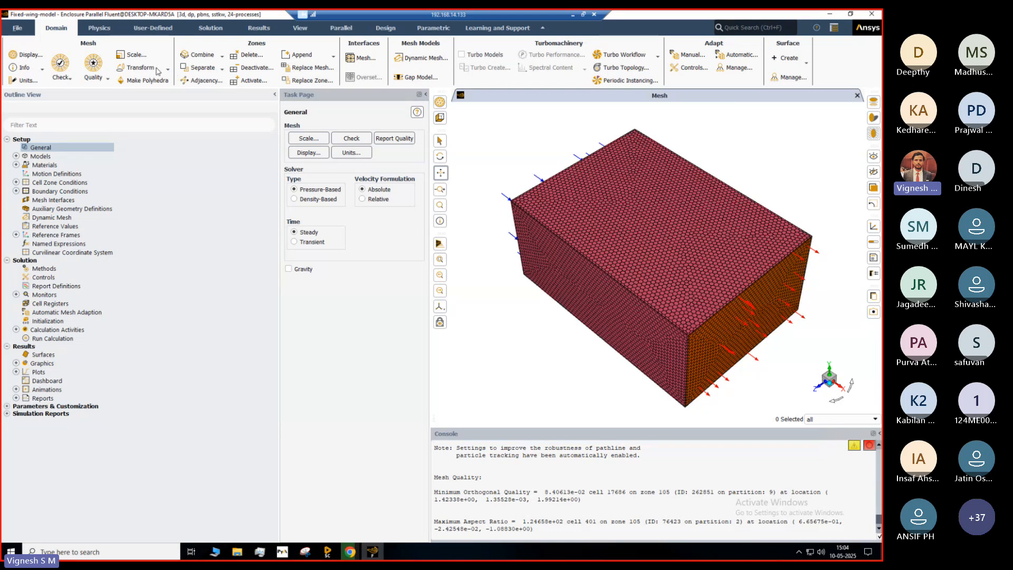
Confirm the operating conditions with an operating pressure of 101325 Pa, the reference location at the origin and gravity off
click(93, 29)
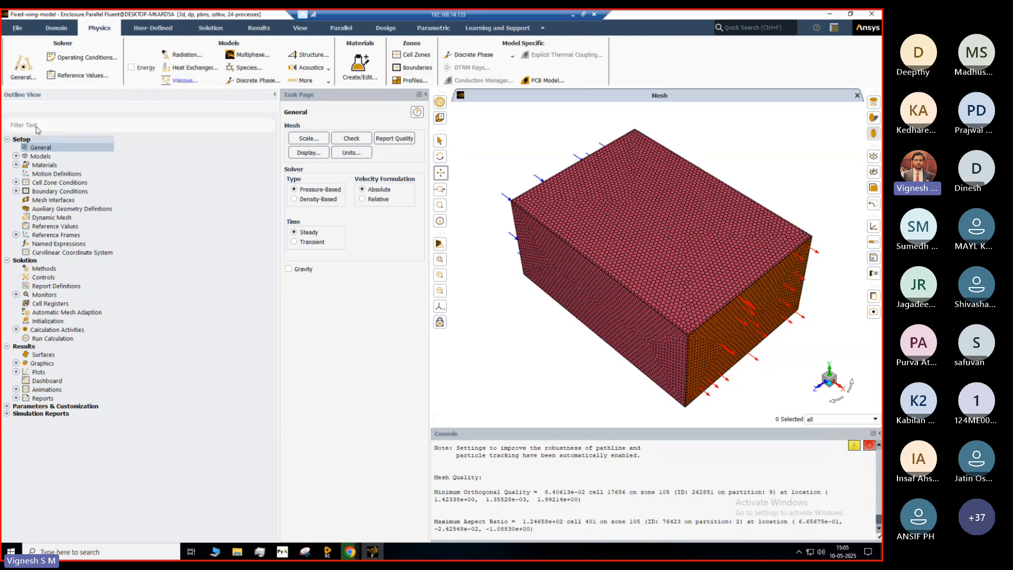
click(100, 62)
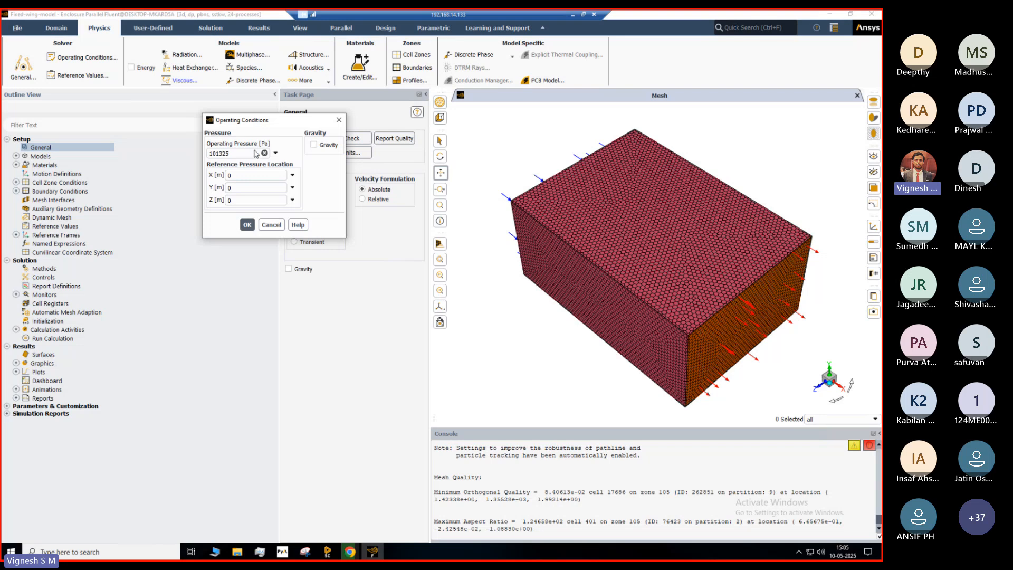
double_click(212, 153)
click(335, 184)
click(245, 223)
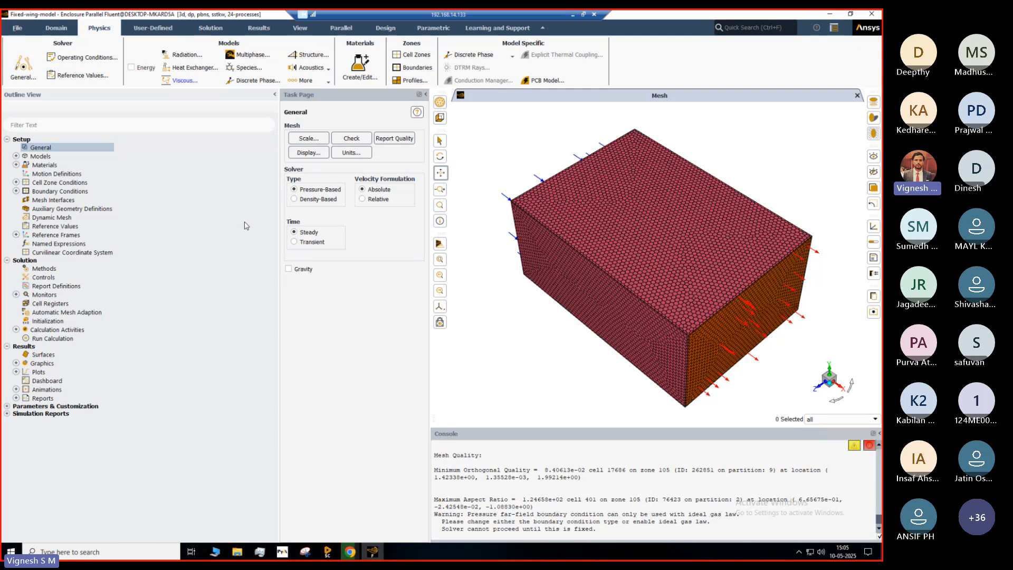
Review the viscous model settings and accept the k-omega SST turbulence model with its default constants
click(184, 82)
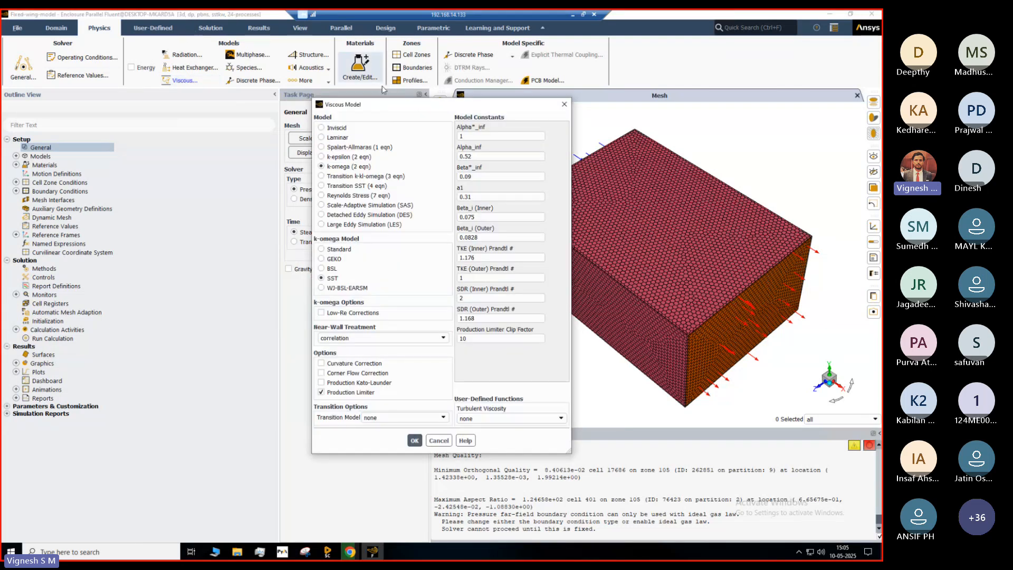
drag(391, 101, 236, 78)
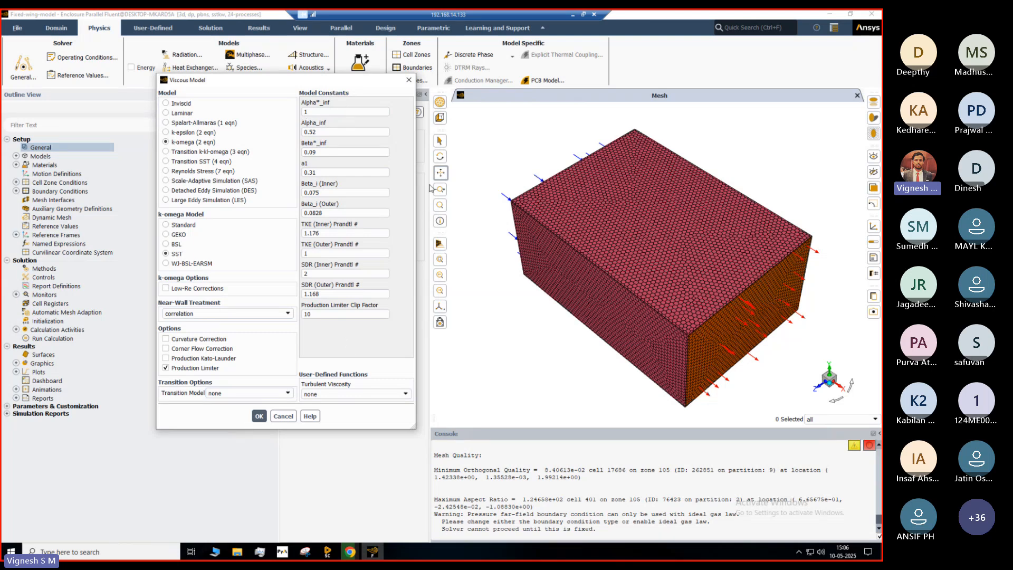
click(329, 254)
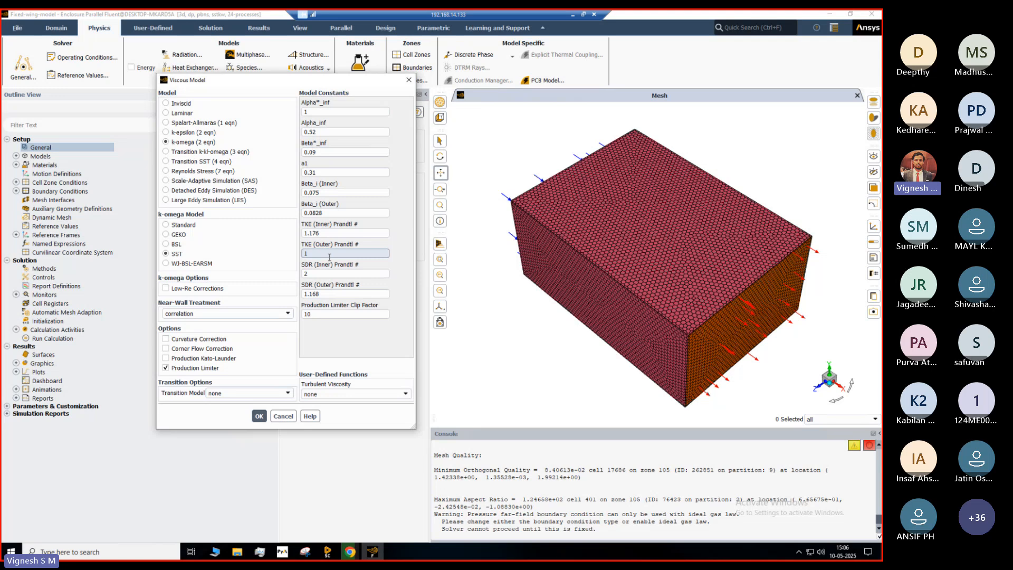
click(267, 416)
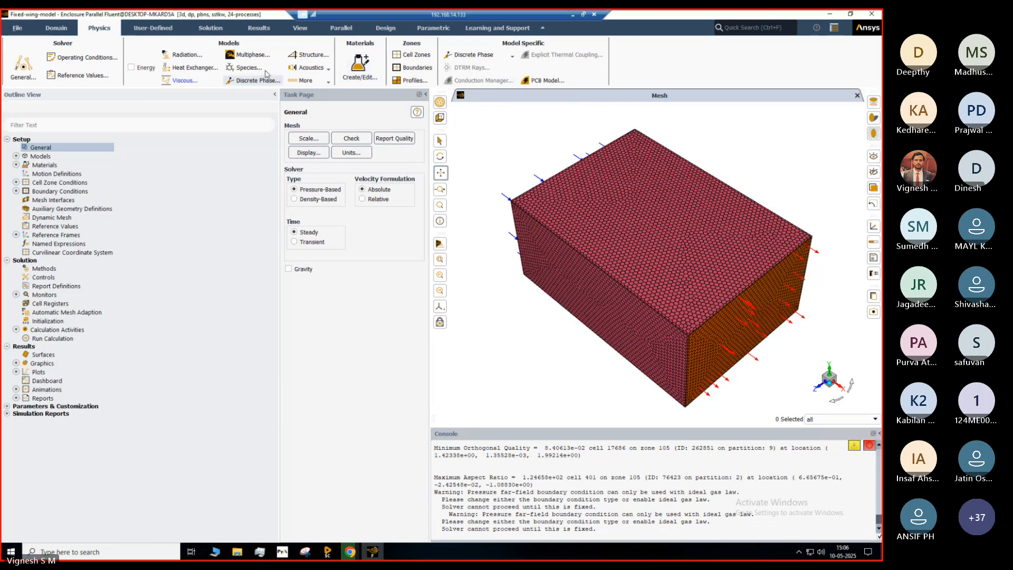
Review the constant density and viscosity of the fluid material air, leaving both unchanged
click(359, 62)
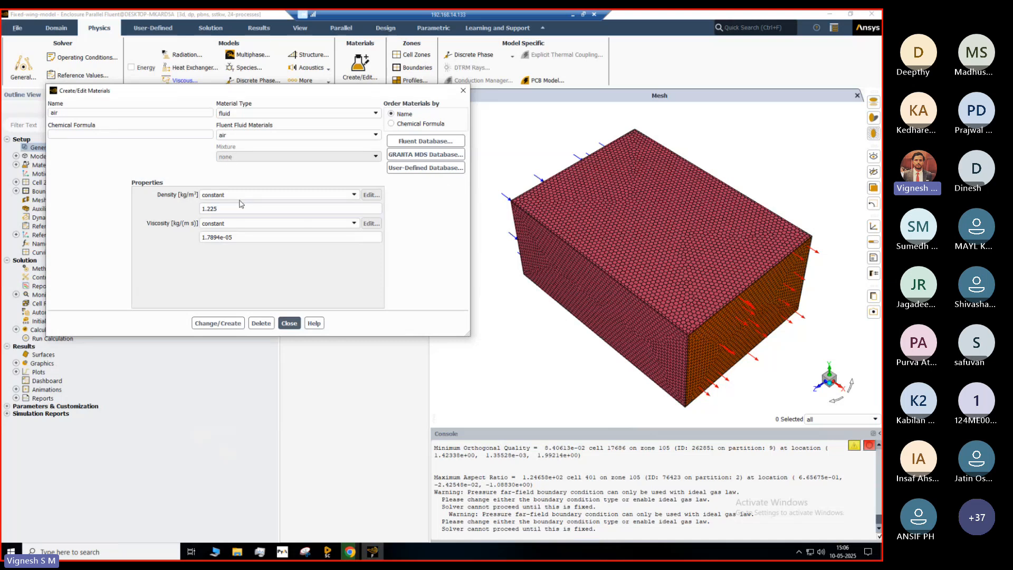
double_click(240, 209)
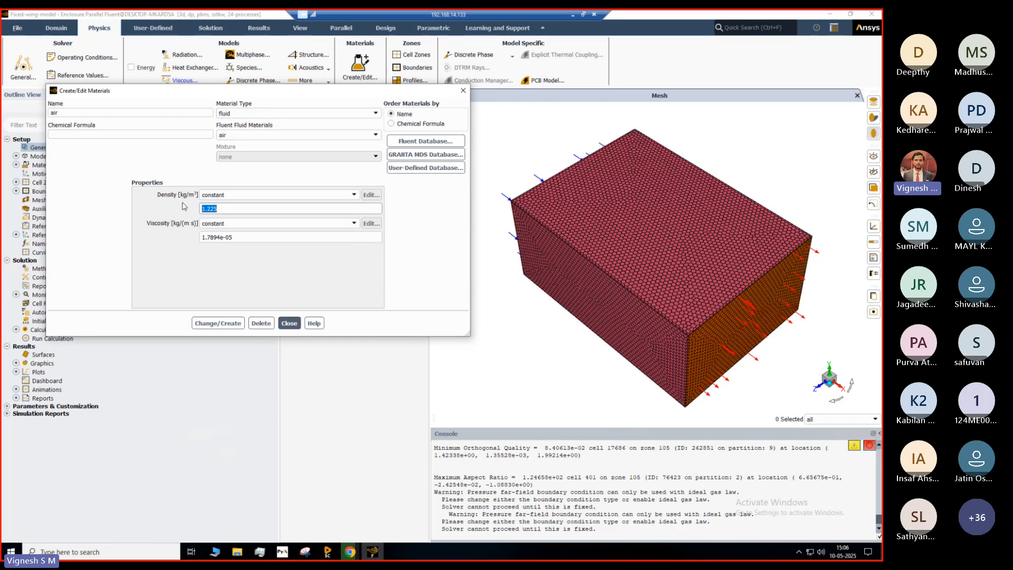
click(241, 237)
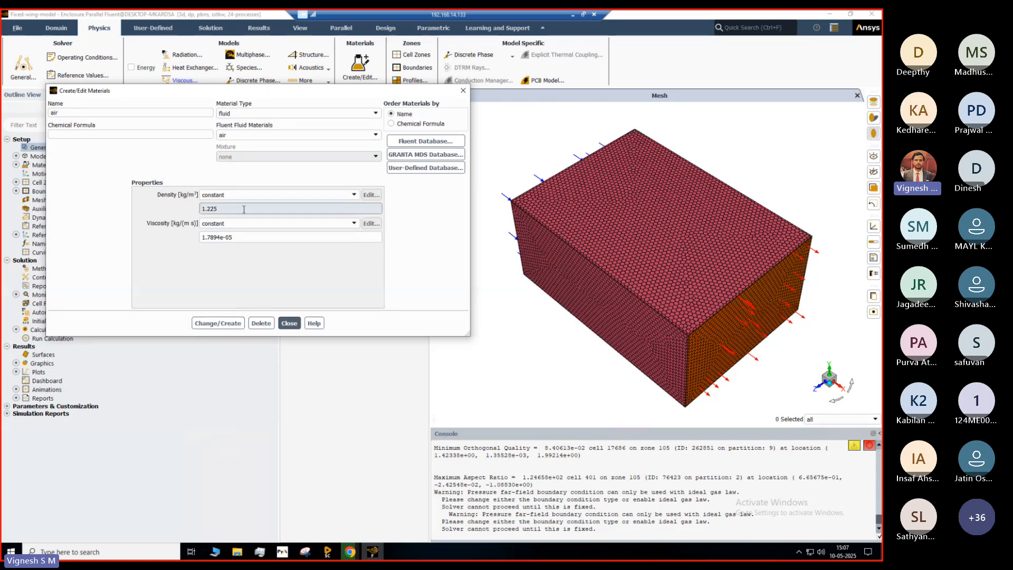
click(289, 324)
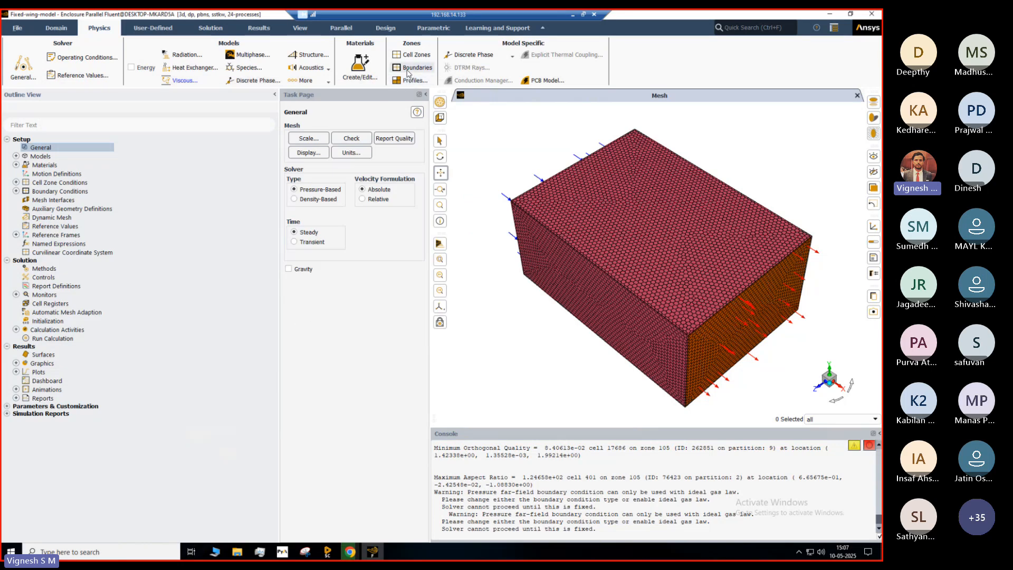
Apply air as the material of the enclosure-enclosure fluid cell zone, with all motion and porous options off
click(414, 54)
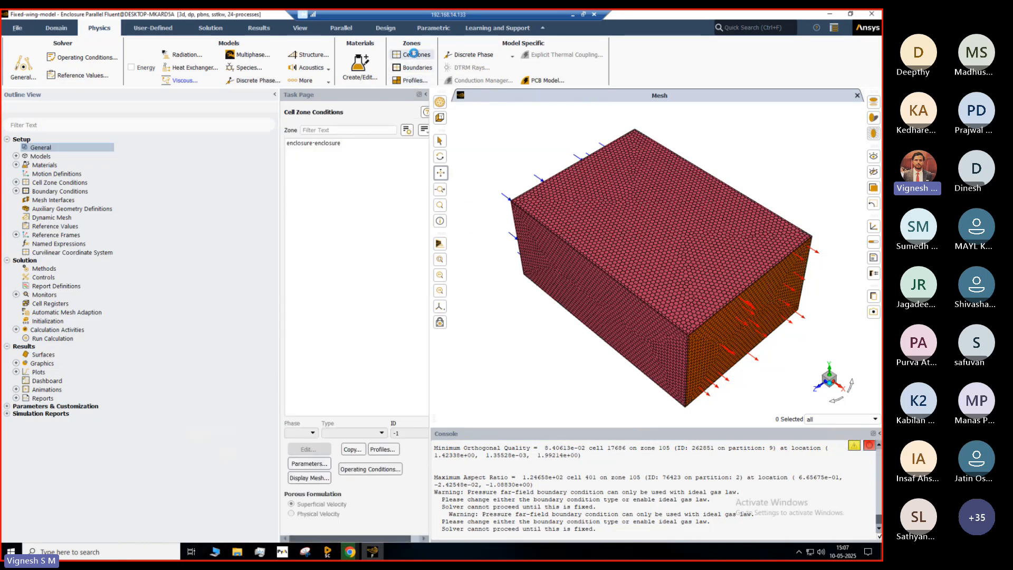
click(320, 141)
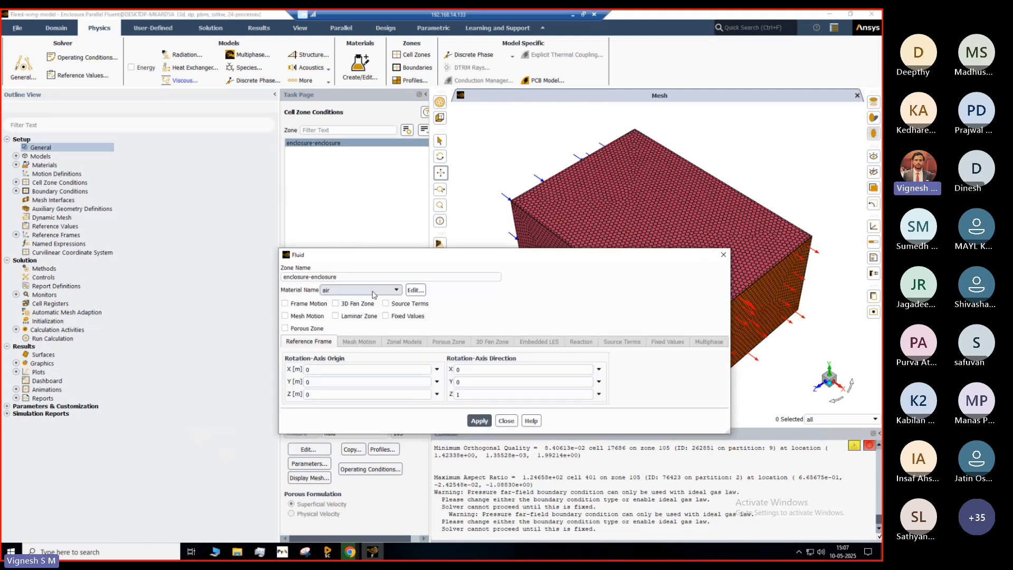
click(373, 294)
click(372, 295)
drag(344, 265, 218, 137)
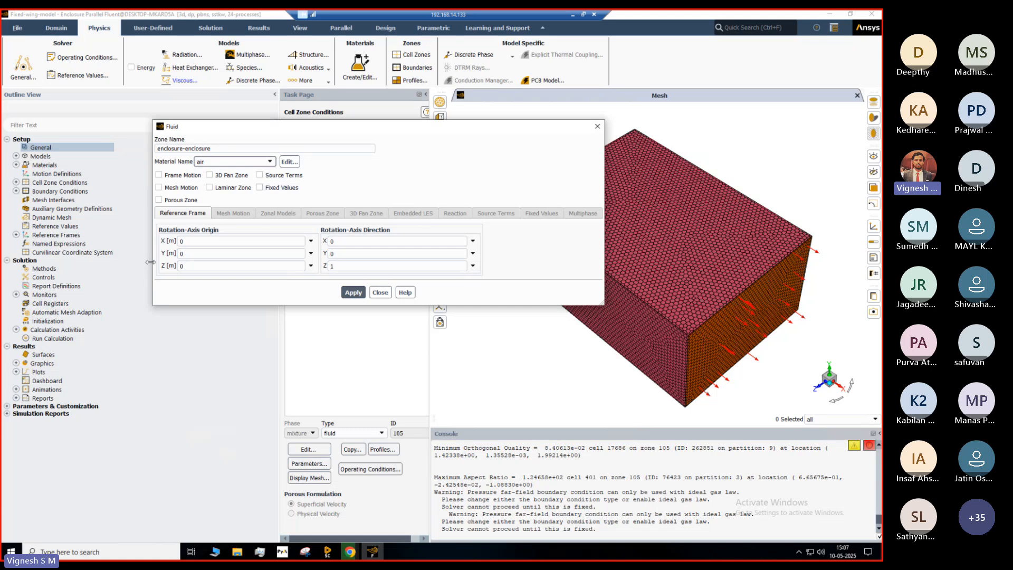
click(354, 291)
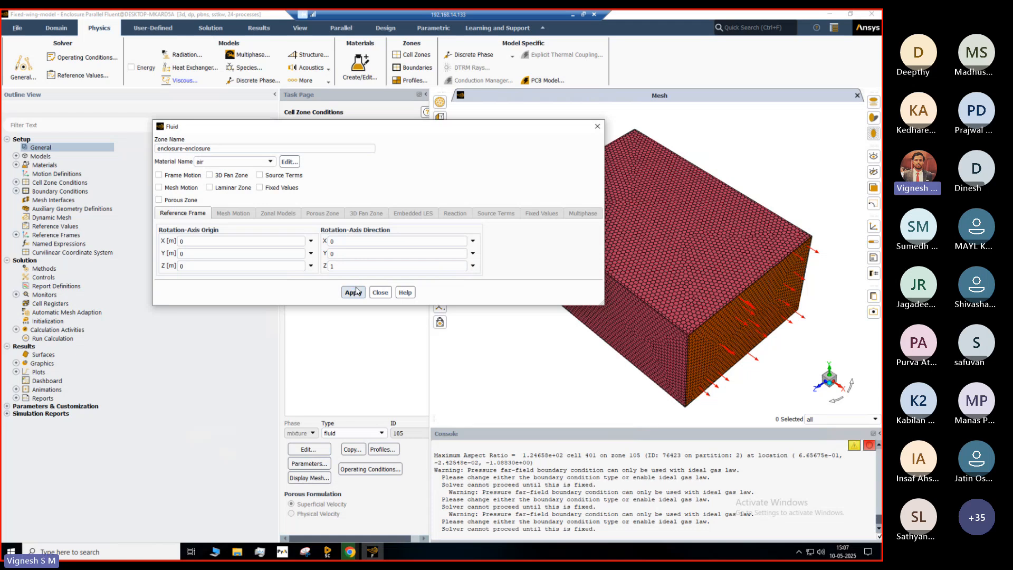
Change the farefield boundary type from pressure far-field to symmetry and apply it
click(379, 292)
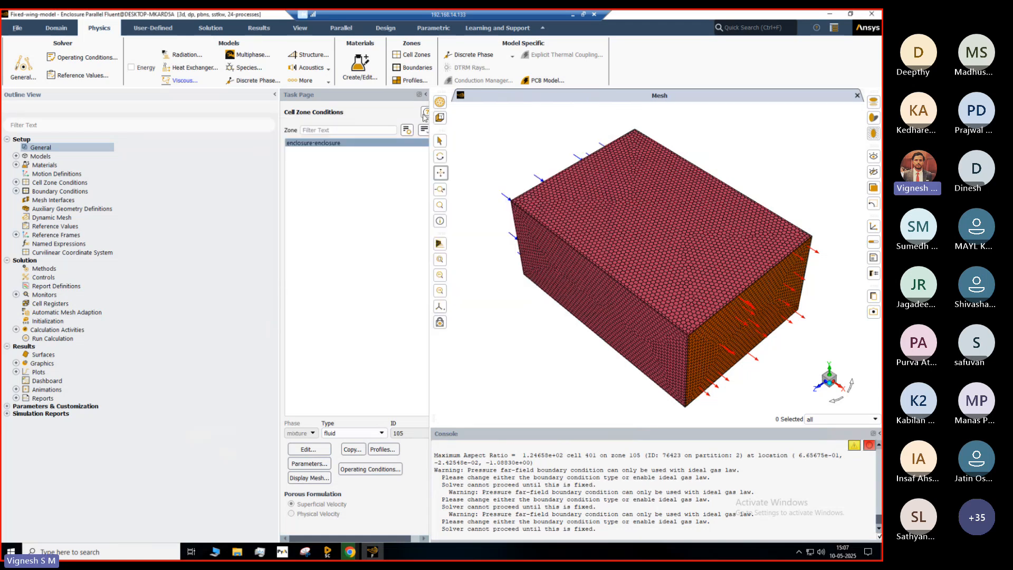
click(417, 68)
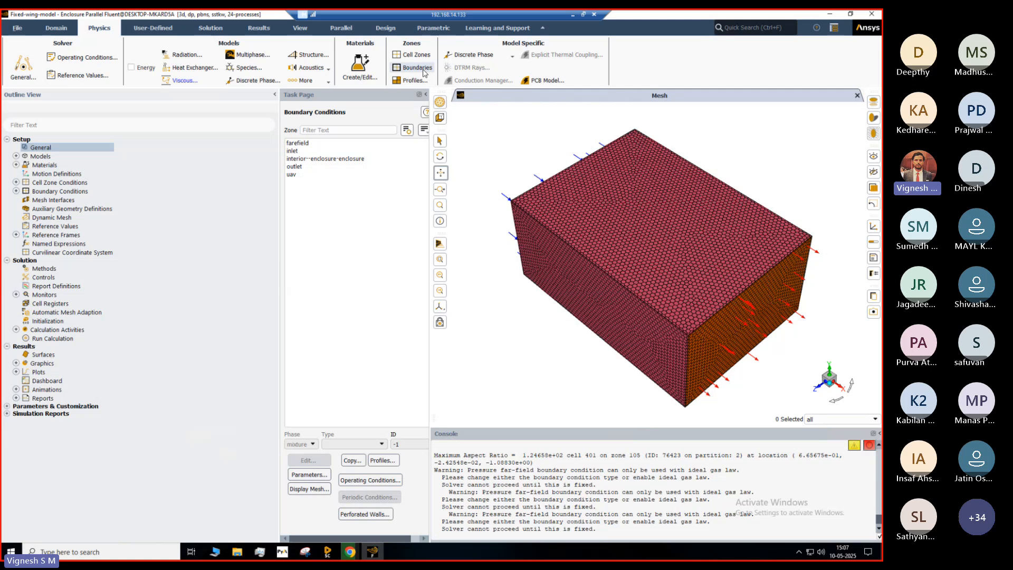
click(298, 143)
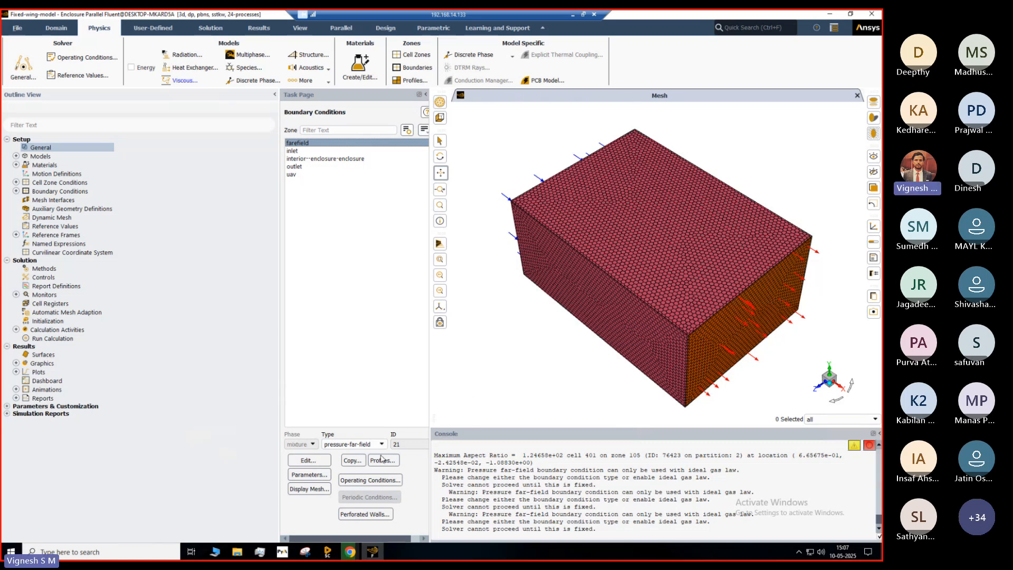
click(364, 443)
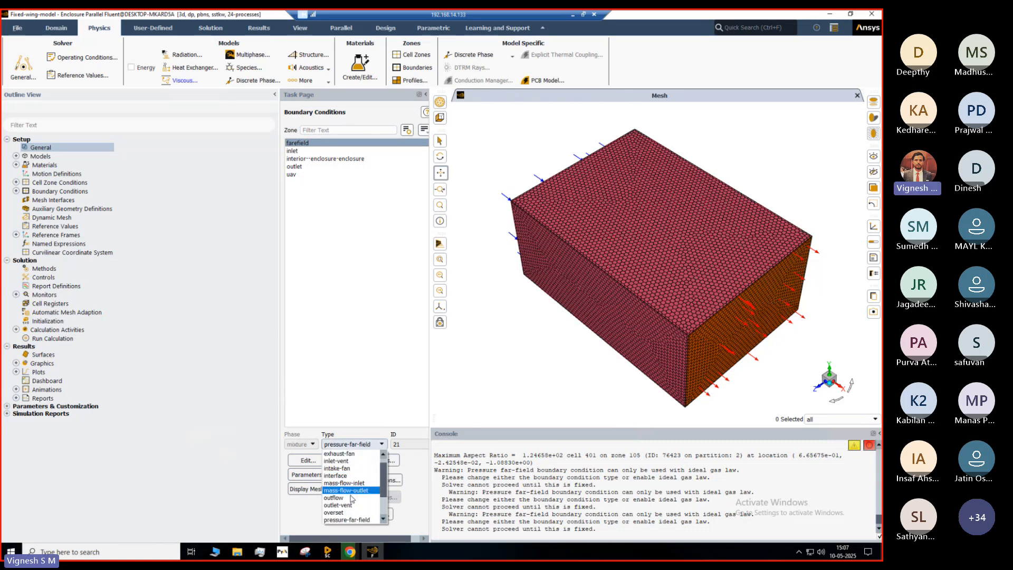
scroll(348, 508, down, 3)
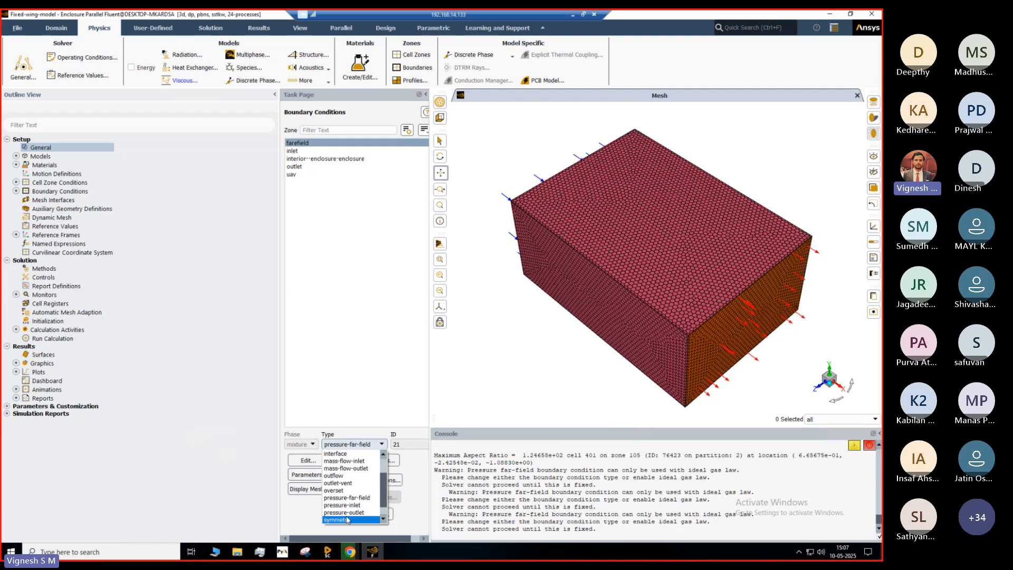
click(345, 515)
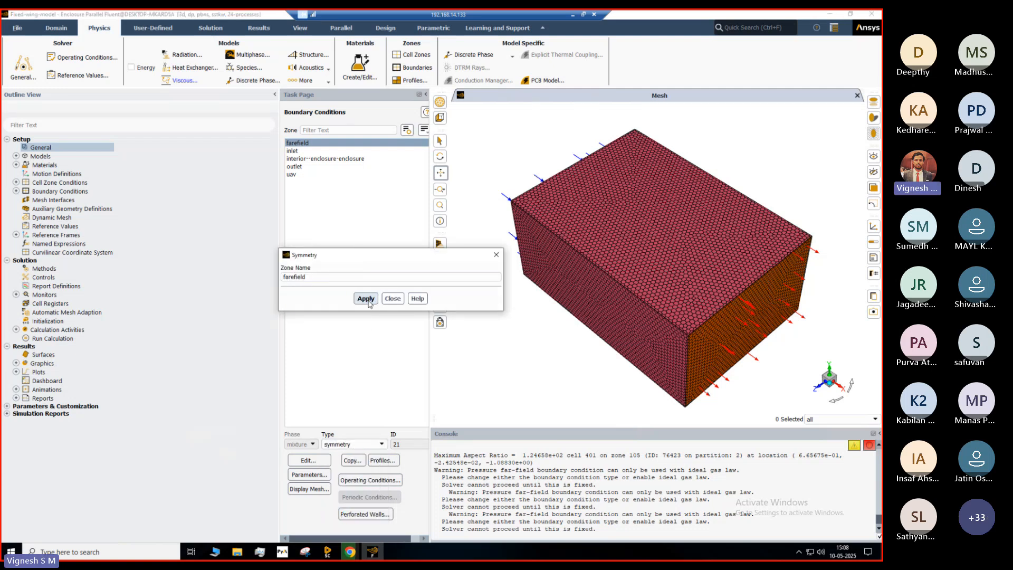
click(365, 298)
click(392, 298)
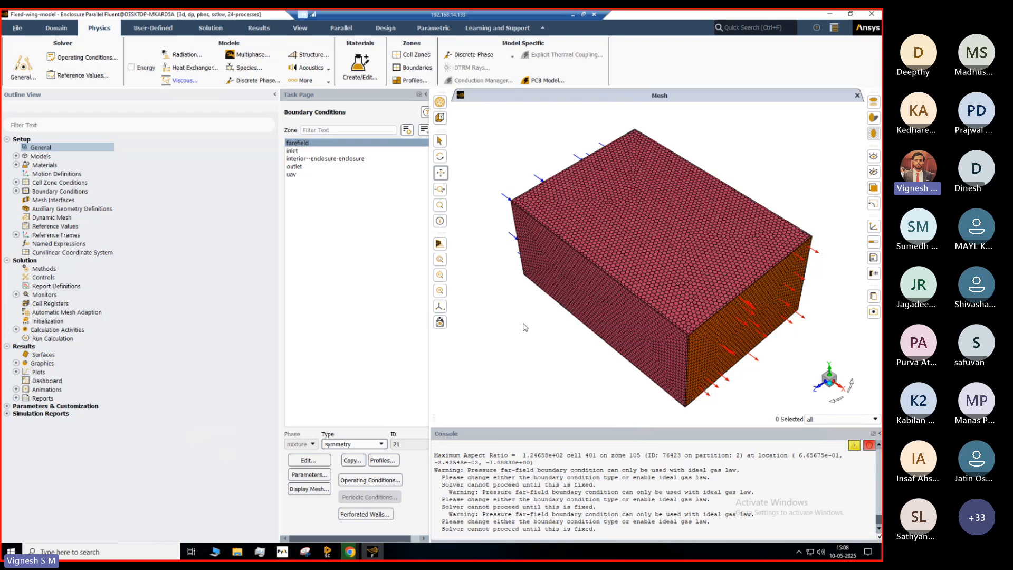
Set the velocity magnitude of the inlet velocity-inlet boundary to 25 m/s
click(303, 151)
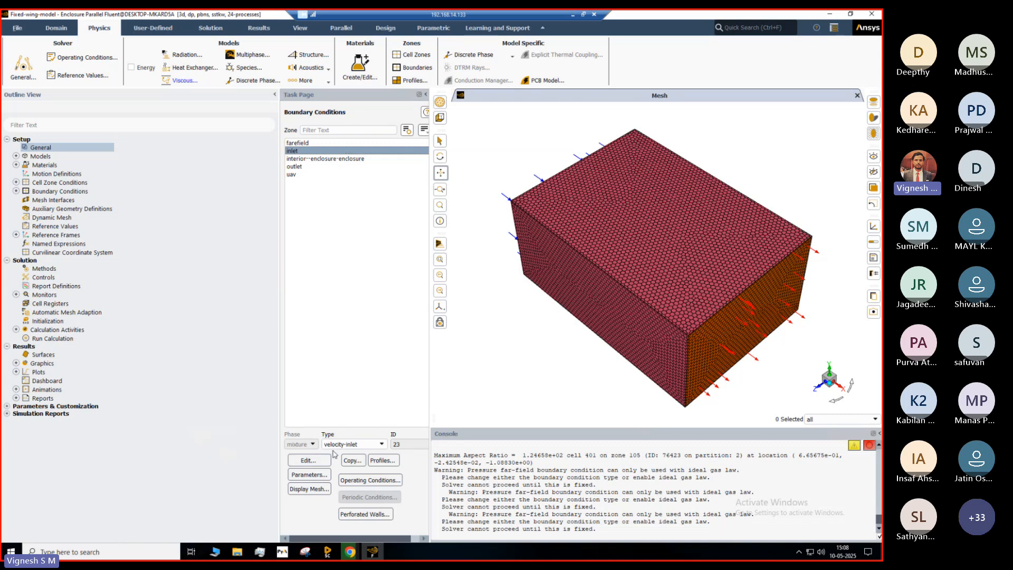
click(311, 464)
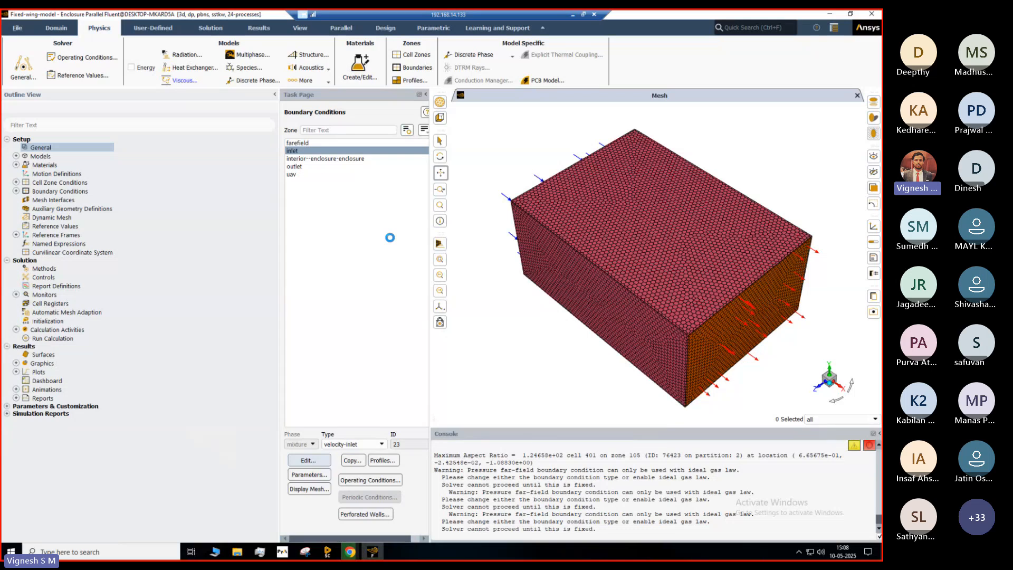
drag(458, 336, 413, 325)
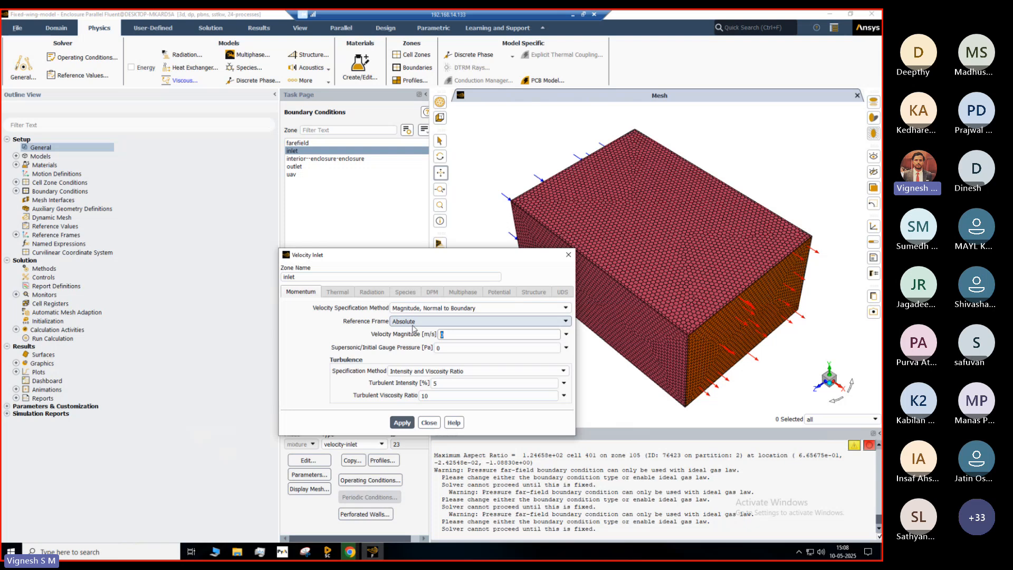
drag(377, 254, 285, 173)
click(372, 250)
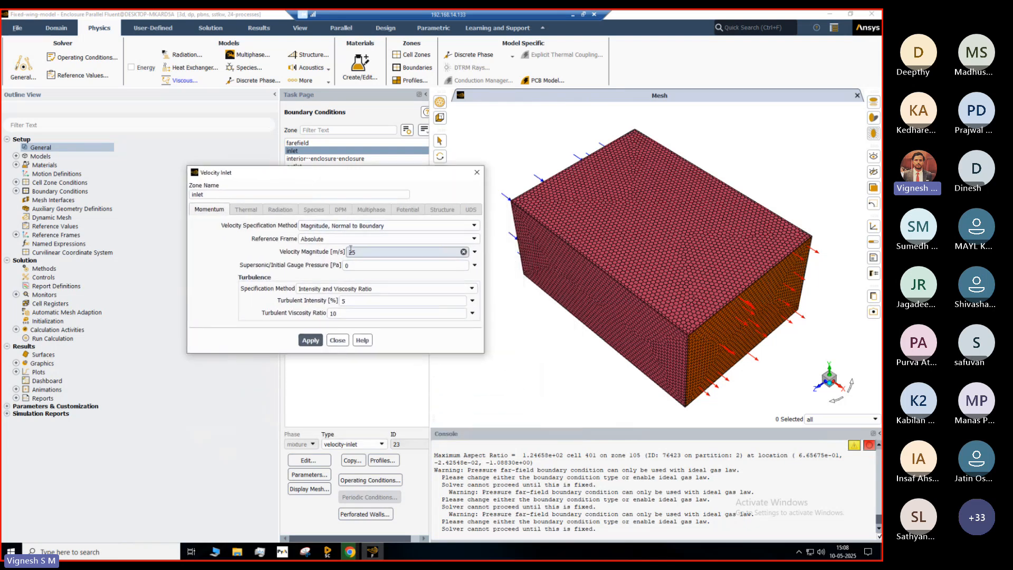
Try the Magnitude and Direction and Components velocity specification methods for the inlet, returning to Magnitude, Normal to Boundary
click(420, 229)
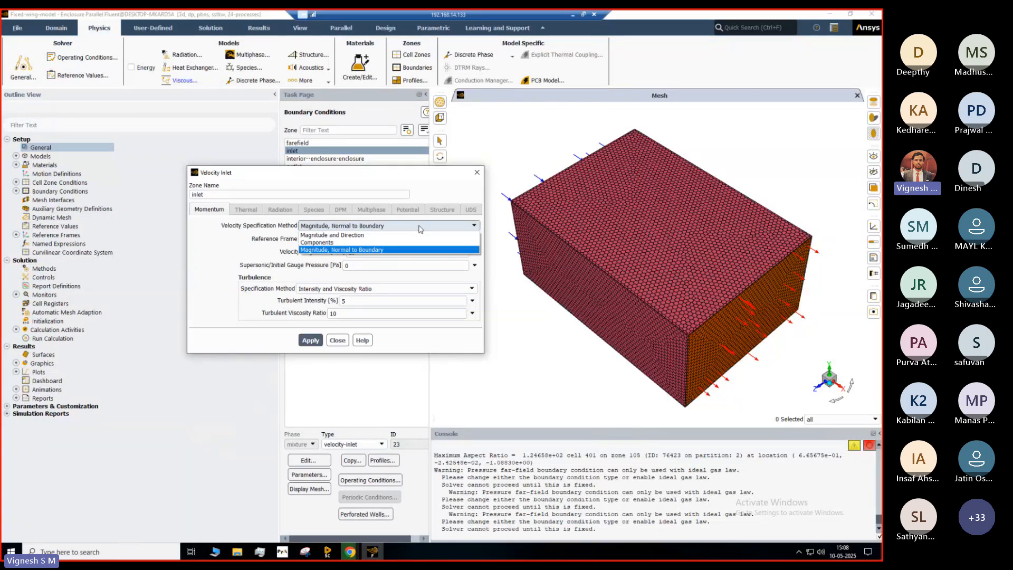
click(395, 233)
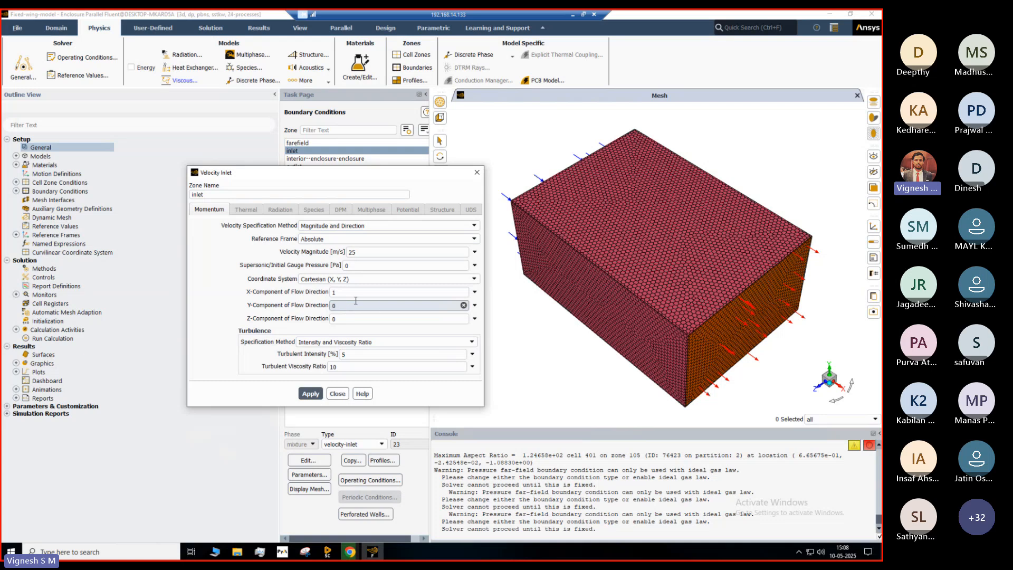
click(343, 225)
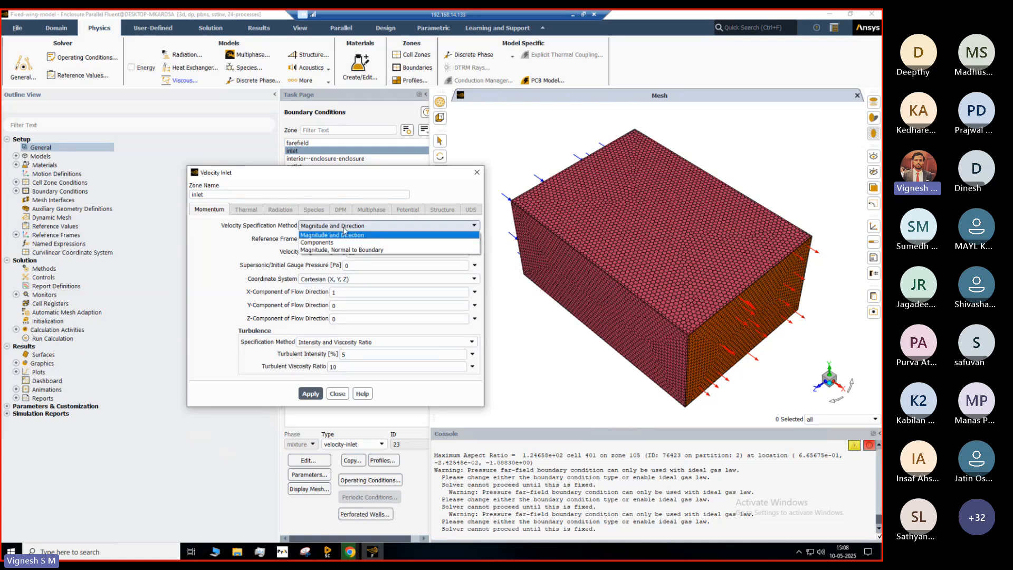
click(348, 243)
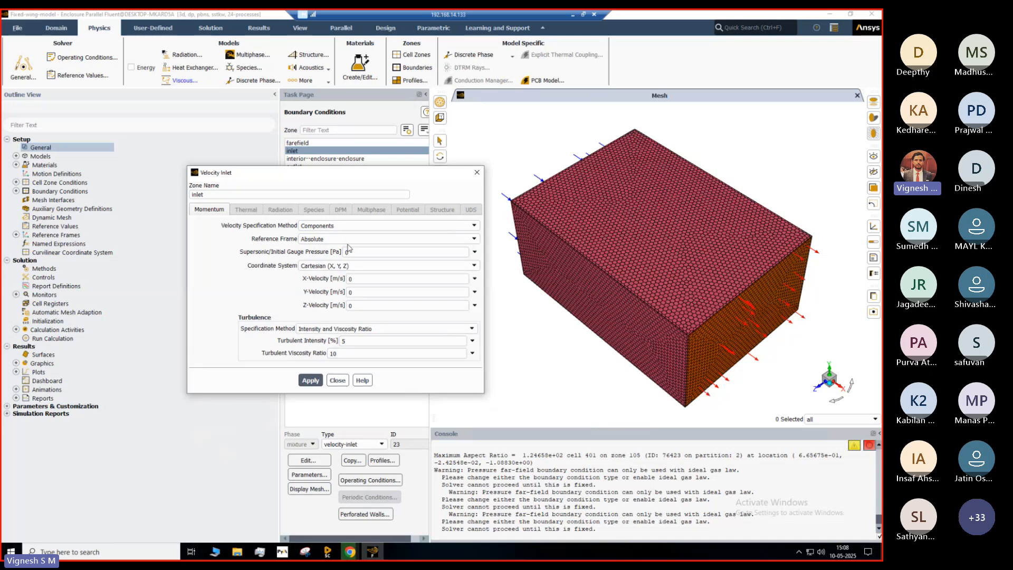
click(338, 226)
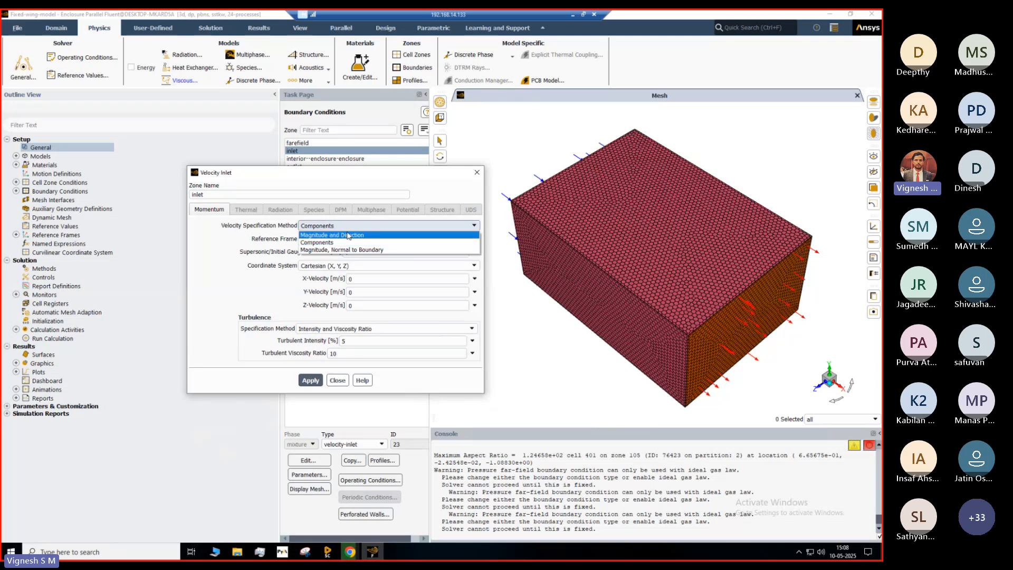
click(345, 233)
click(347, 226)
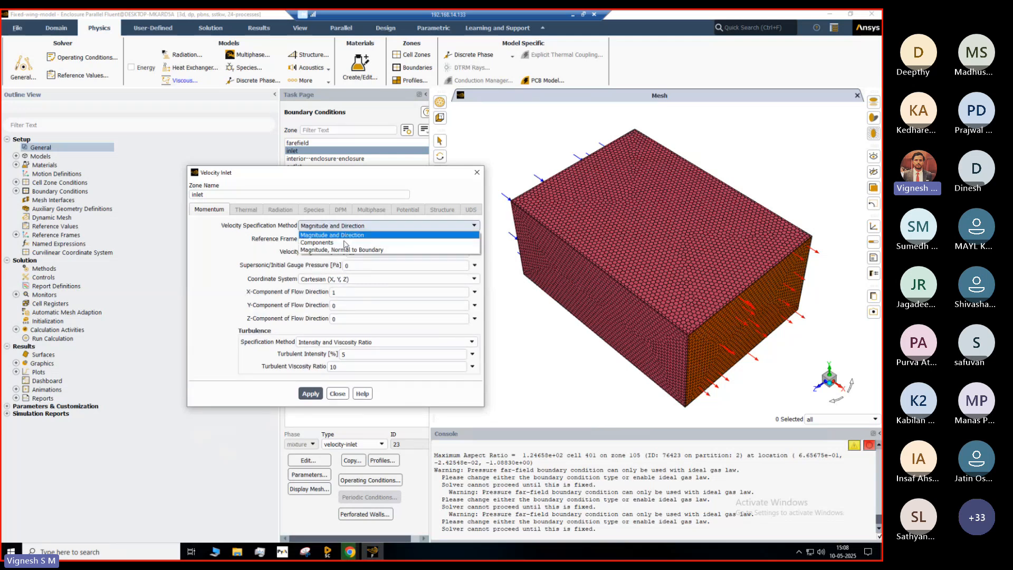
click(348, 250)
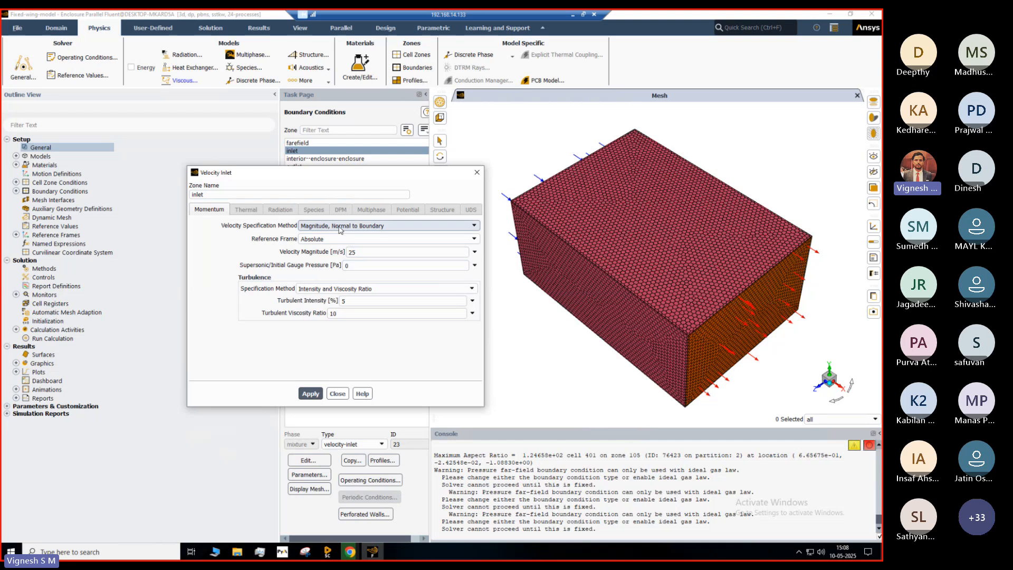
click(339, 228)
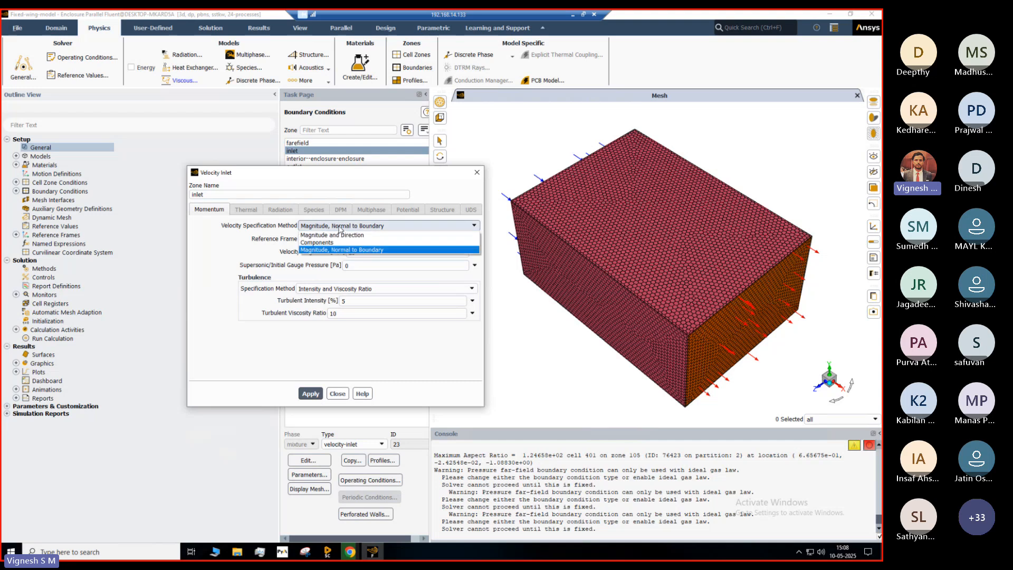
click(355, 250)
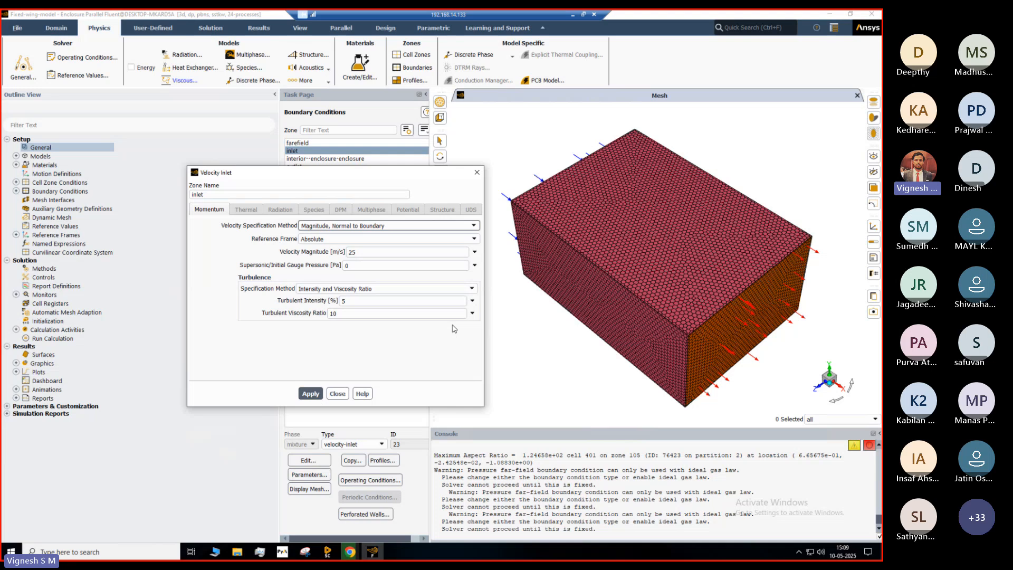
Accept the velocity inlet settings with 5% turbulent intensity and a turbulent viscosity ratio of 10
double_click(426, 301)
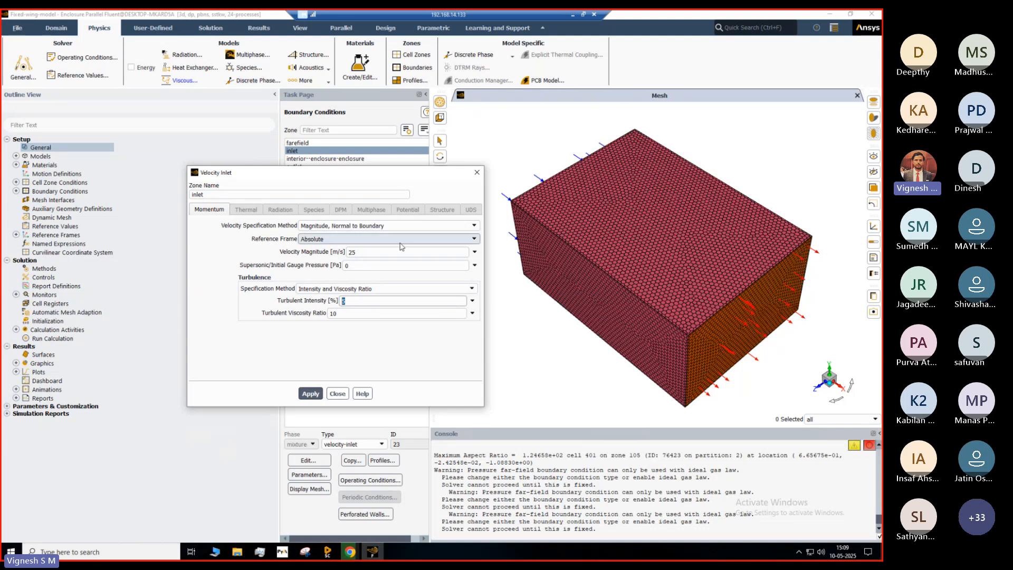
click(351, 337)
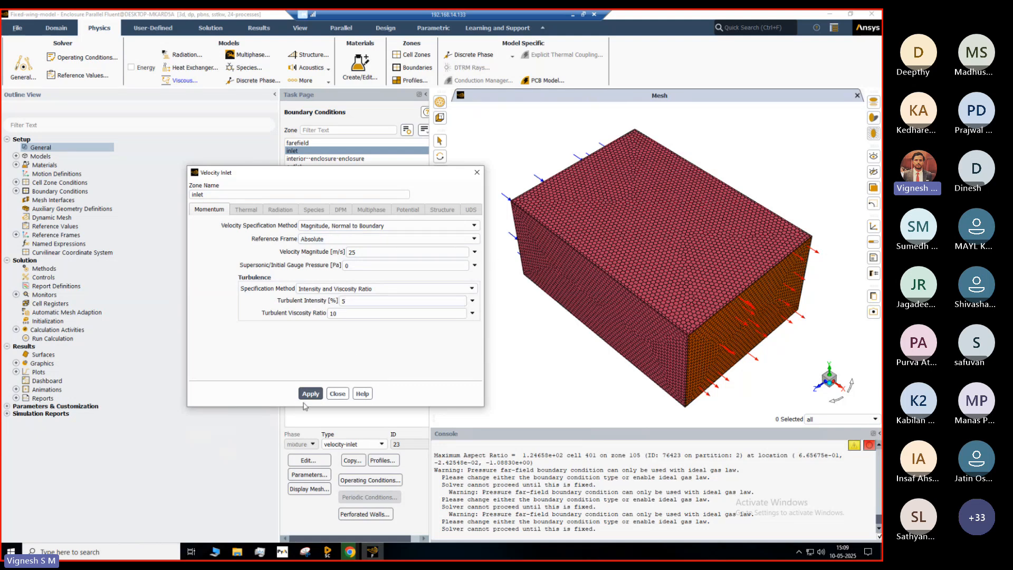
click(338, 393)
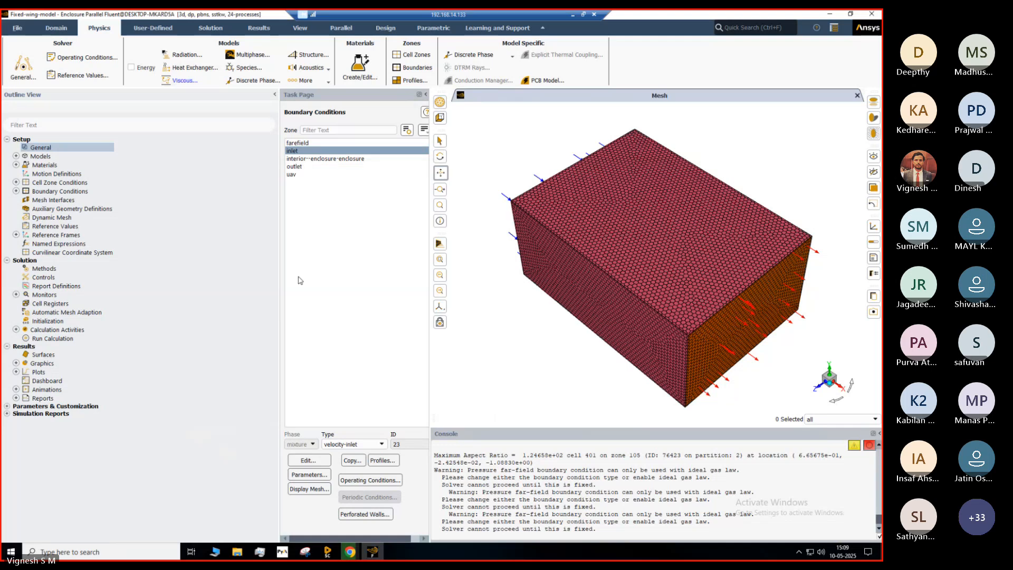
Confirm the outlet as a pressure outlet at 0 Pa gauge pressure and check the boundary type of the uav zone
click(295, 166)
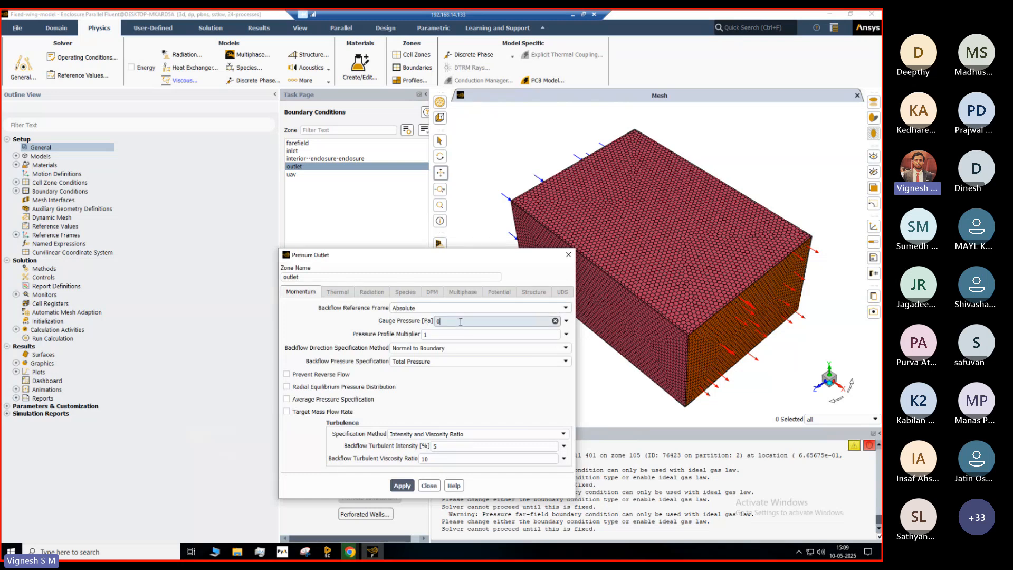
drag(372, 254, 280, 143)
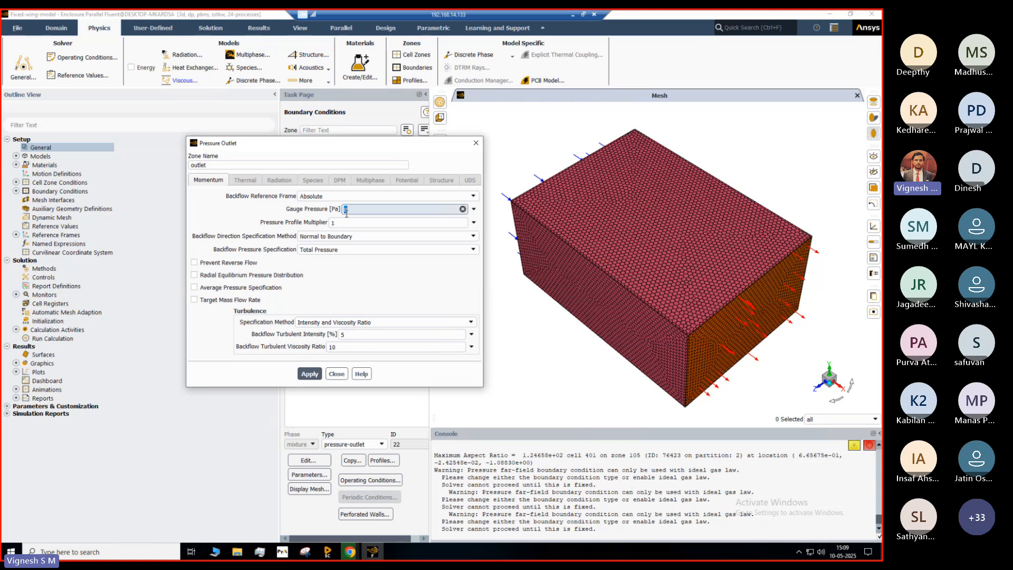
click(334, 374)
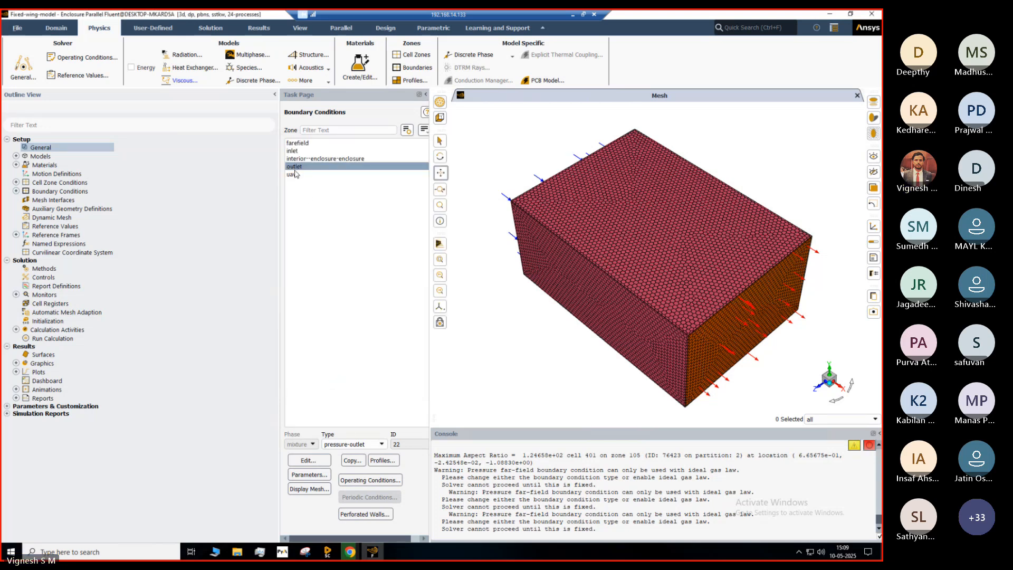
click(294, 174)
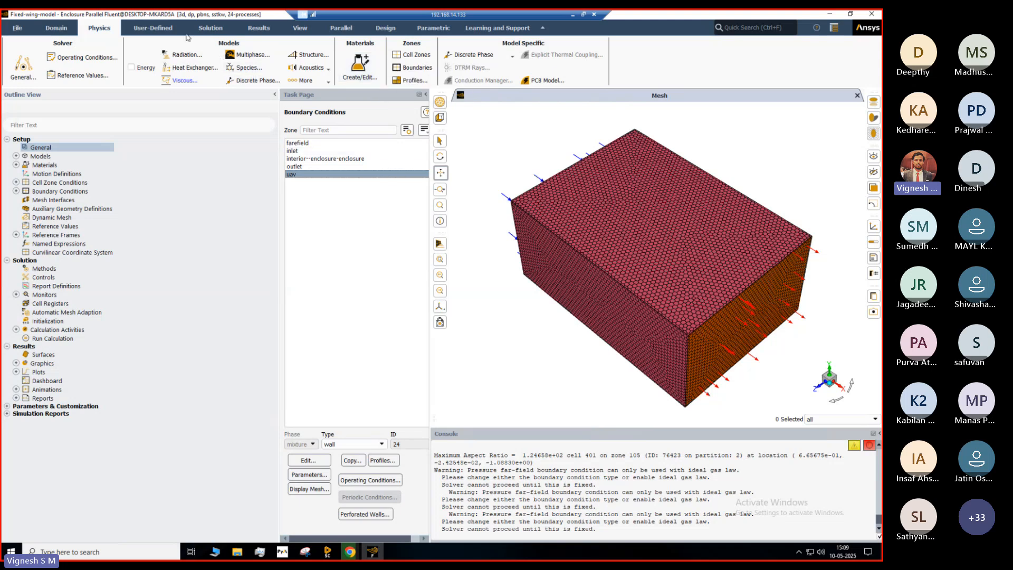
Review the solution methods, keeping the Coupled pressure-velocity scheme, and check the pseudo time explicit relaxation factors
click(206, 28)
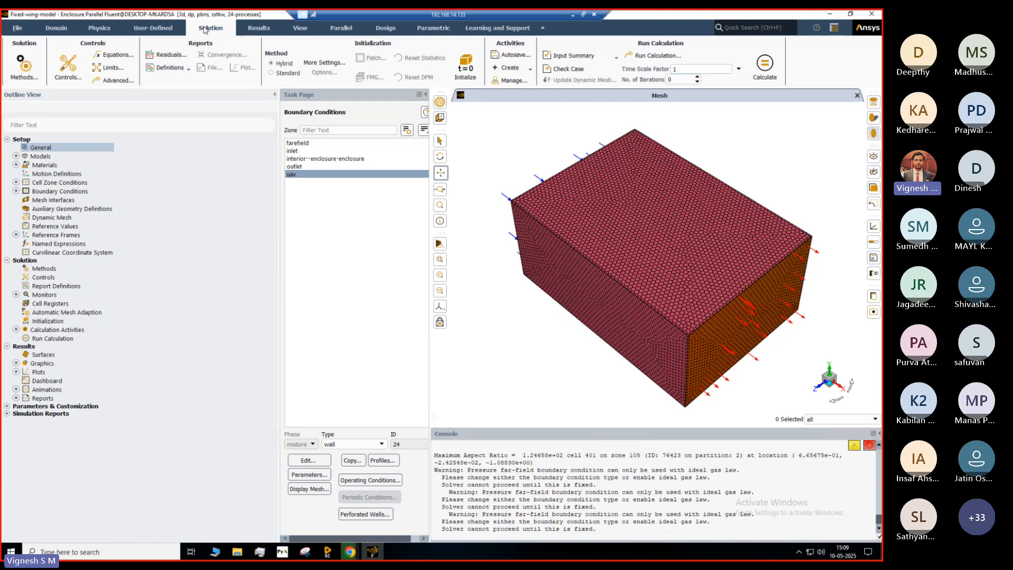
click(13, 66)
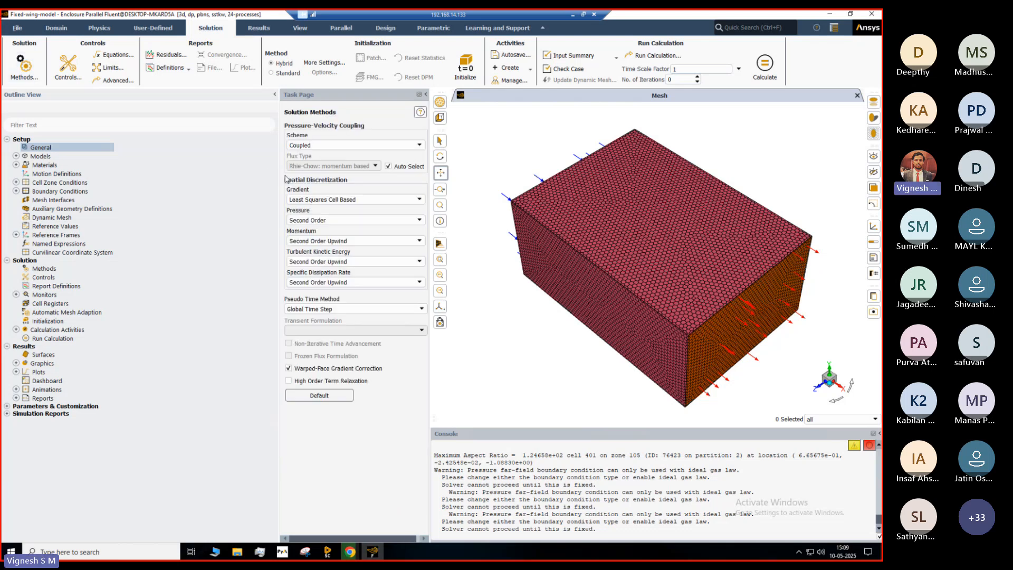
click(368, 145)
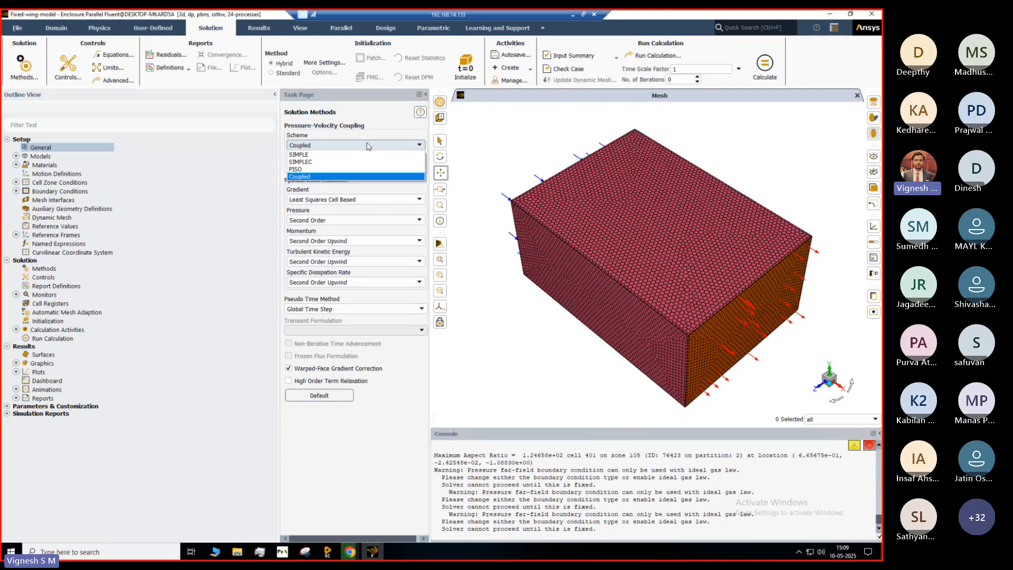
click(367, 145)
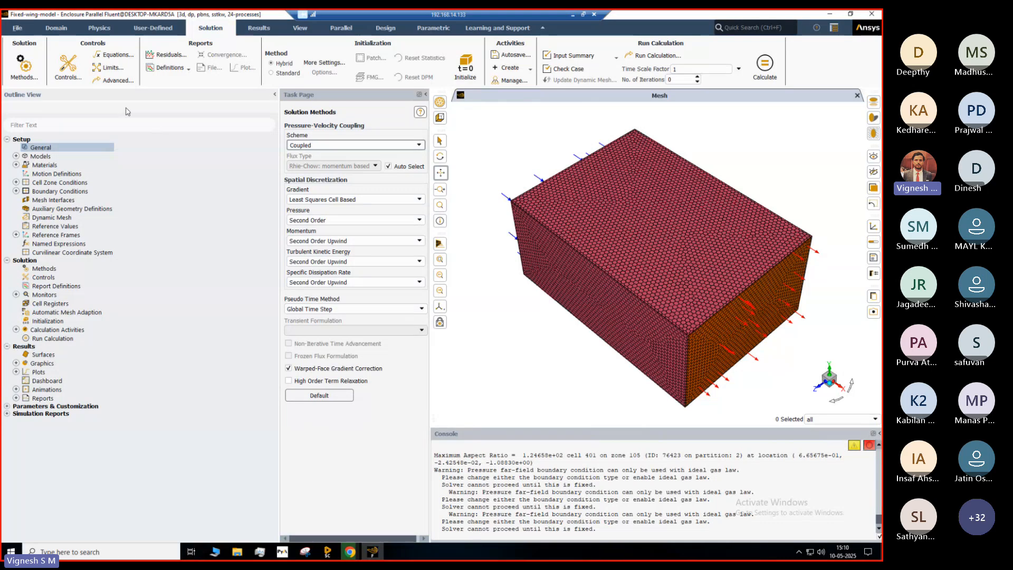
click(79, 69)
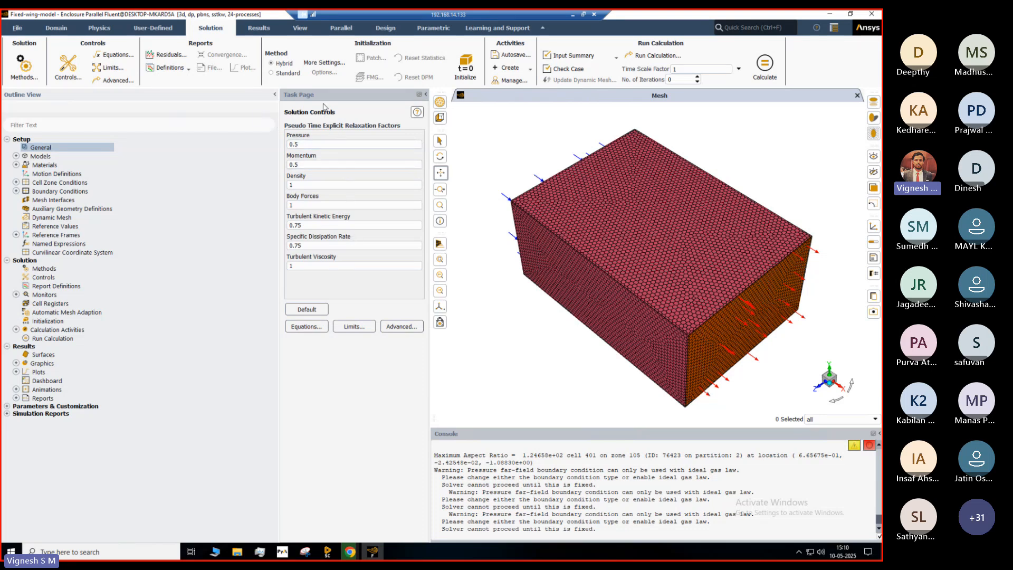
Create a new drag force report with Drag Force as the output type and uav as the zone
click(177, 75)
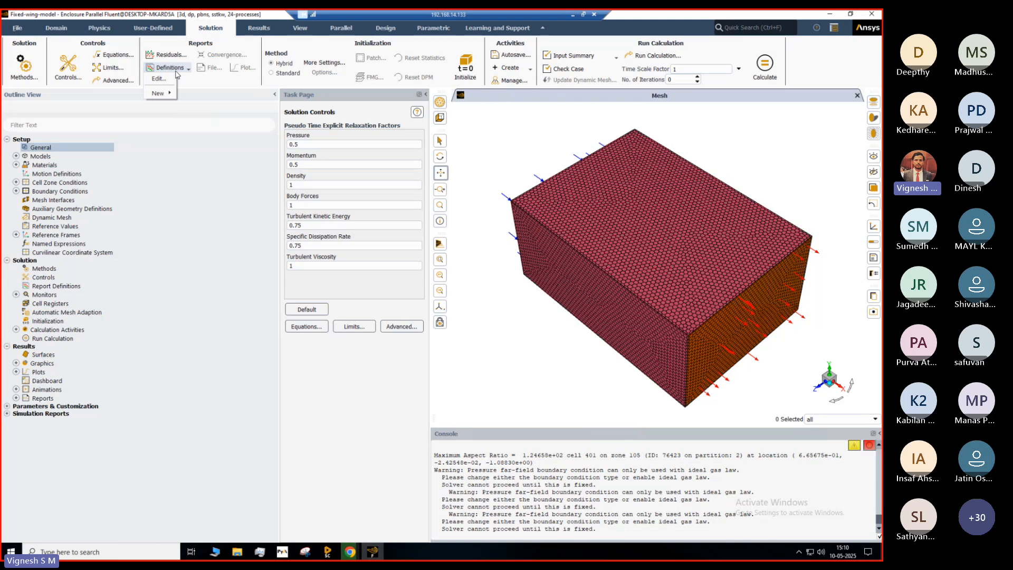
mouse_move(169, 95)
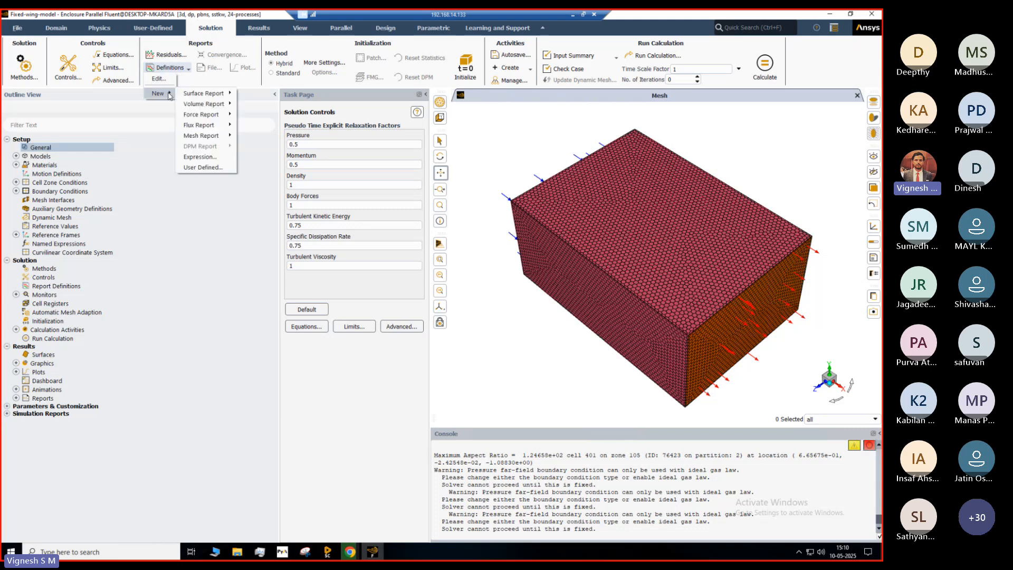
mouse_move(199, 119)
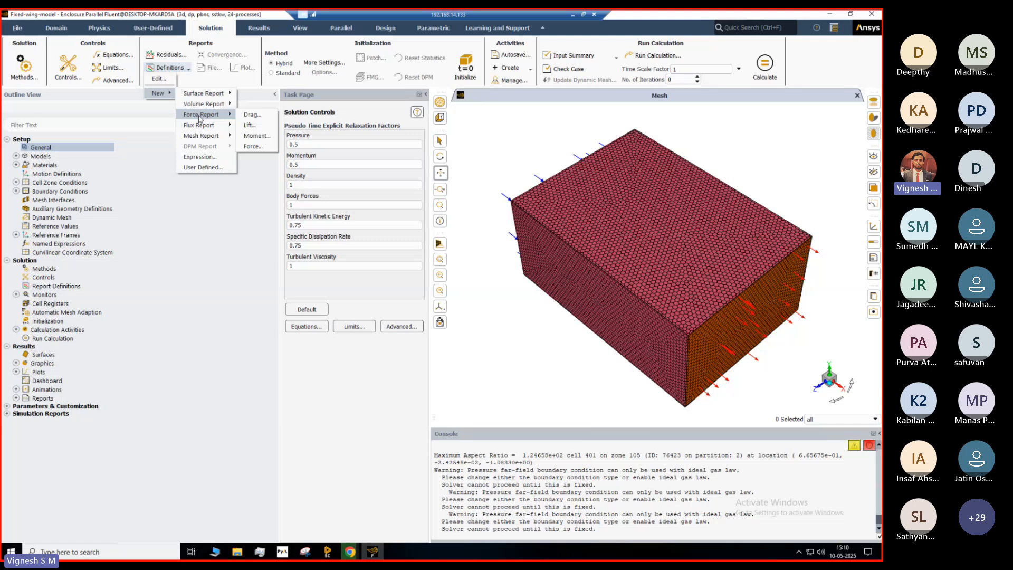
click(252, 114)
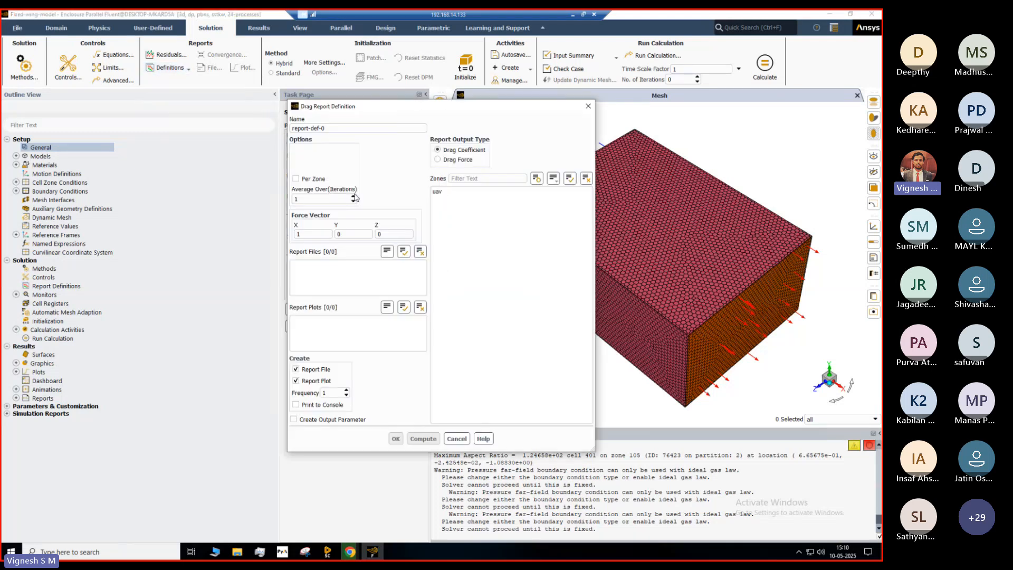
click(458, 160)
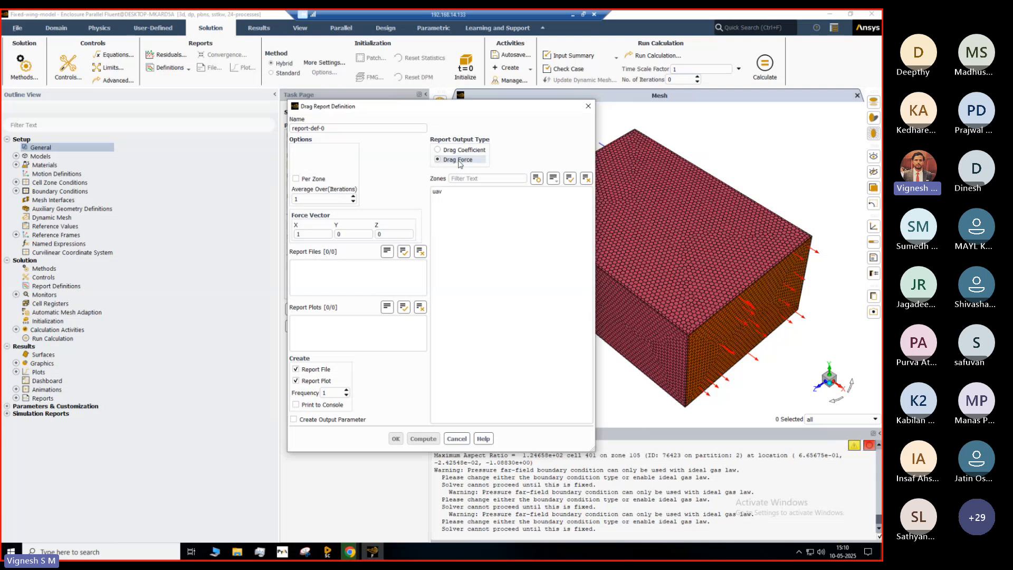
click(443, 192)
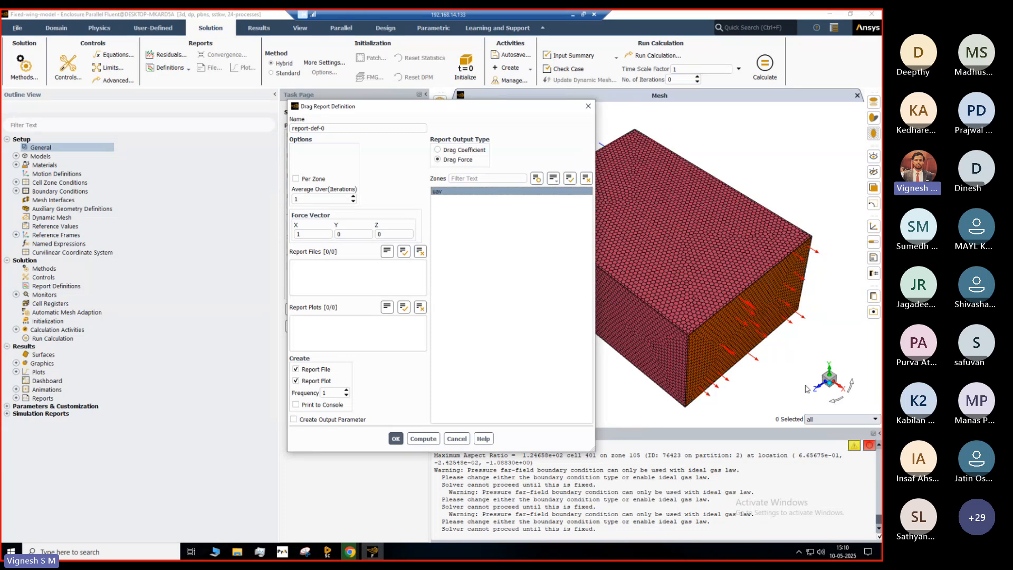
Name the drag report drag_force and accept it, keeping the force vector along X at 1
double_click(319, 234)
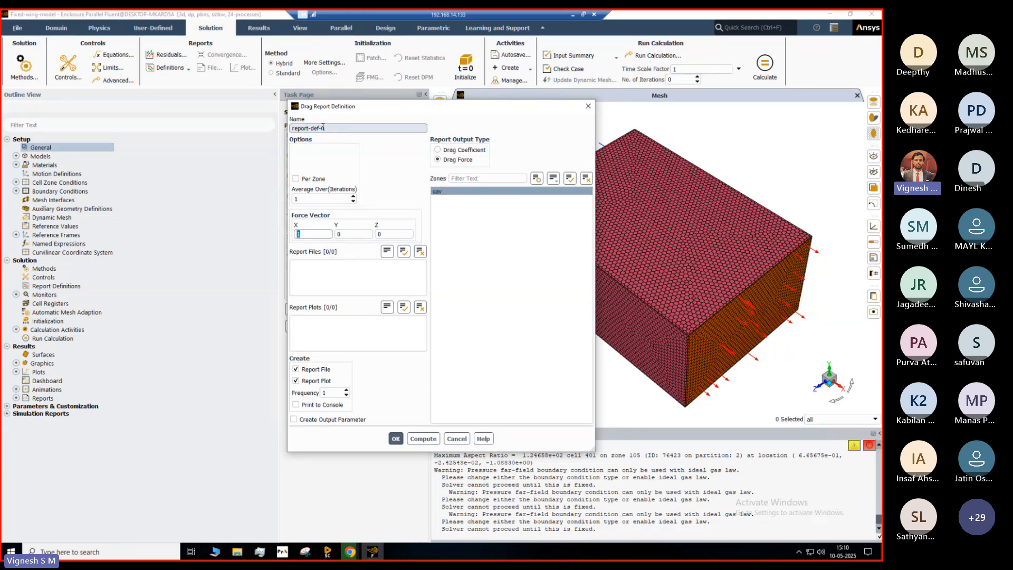
drag(339, 129, 155, 90)
text(drag_)
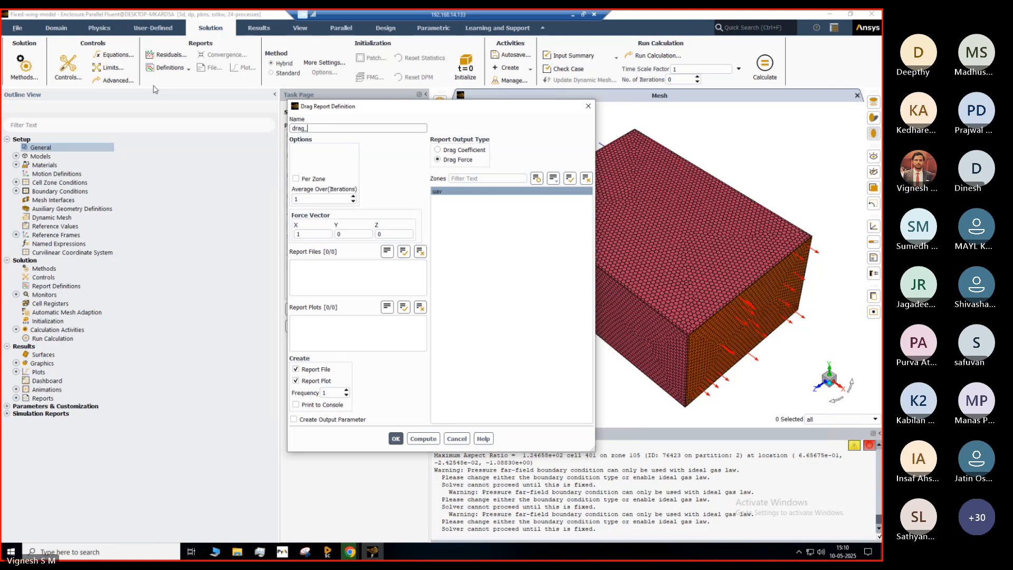
text(forece)
click(396, 438)
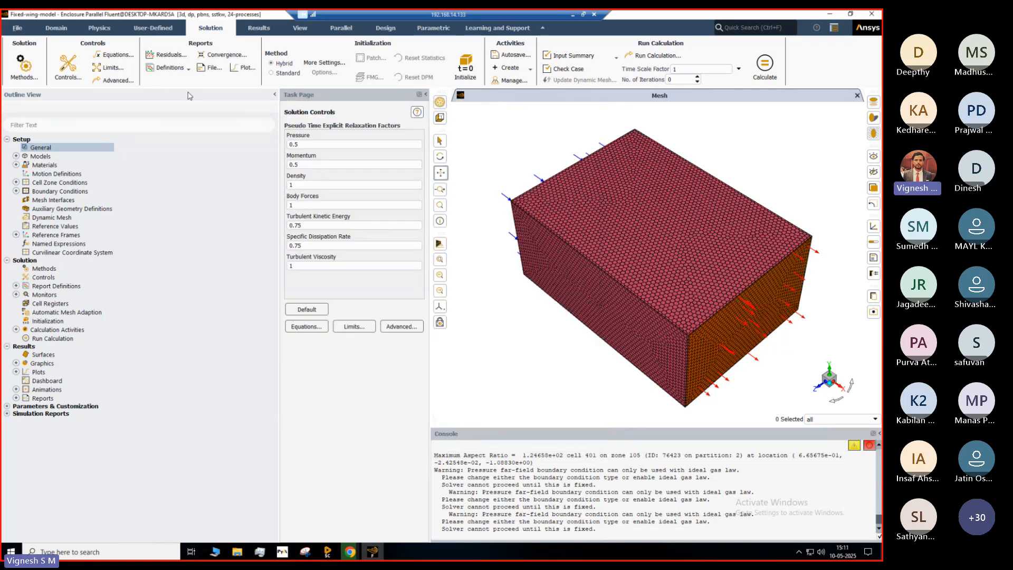
Create a new lift force report definition and name it lift_force
click(188, 68)
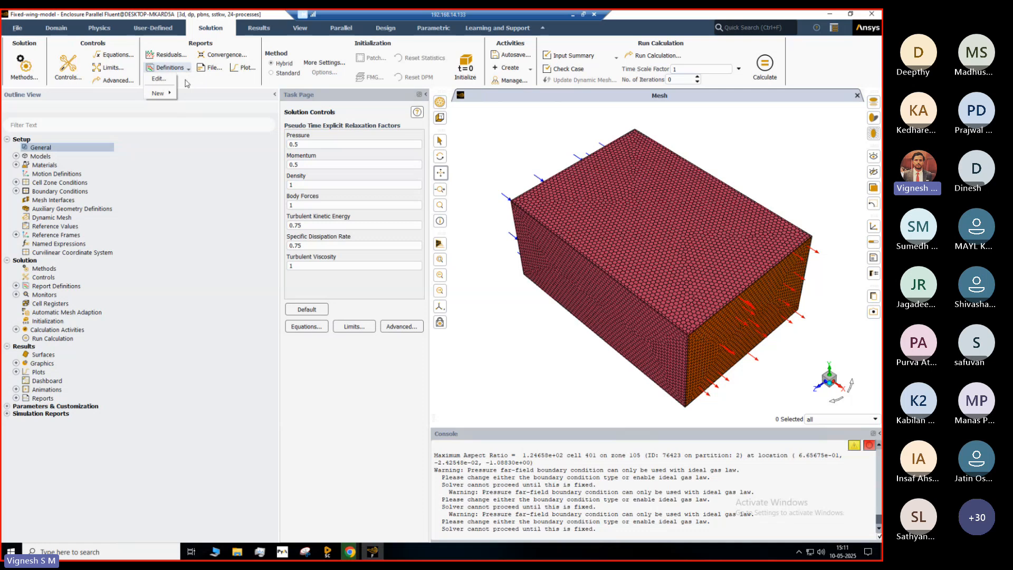
mouse_move(158, 93)
mouse_move(203, 114)
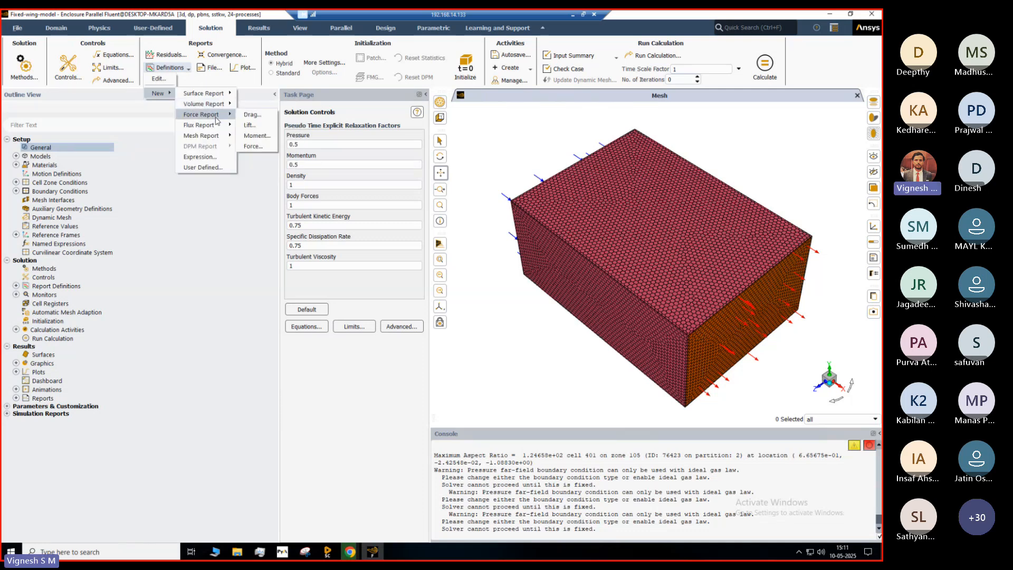
click(249, 125)
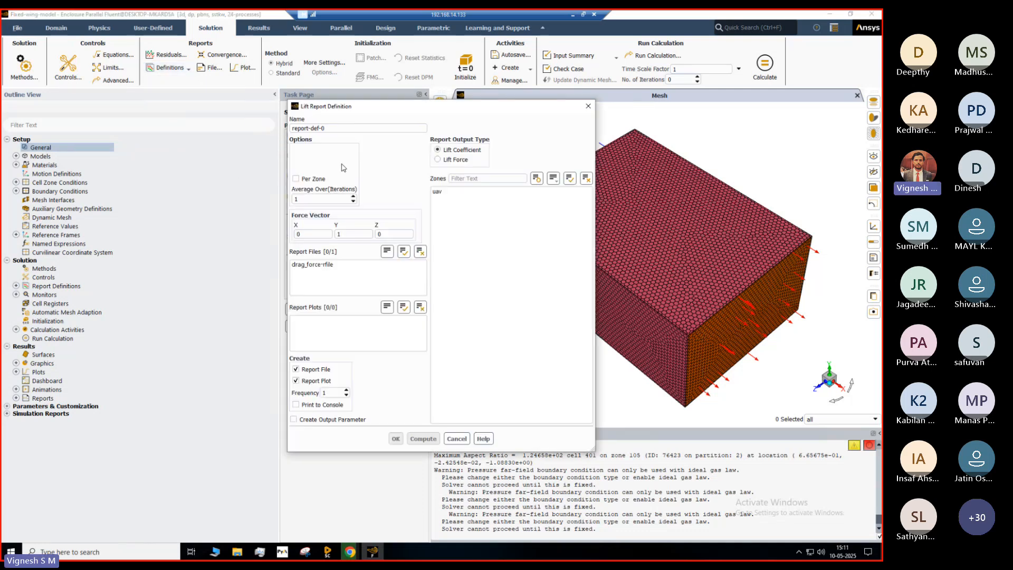
triple_click(336, 128)
key(BackSpace)
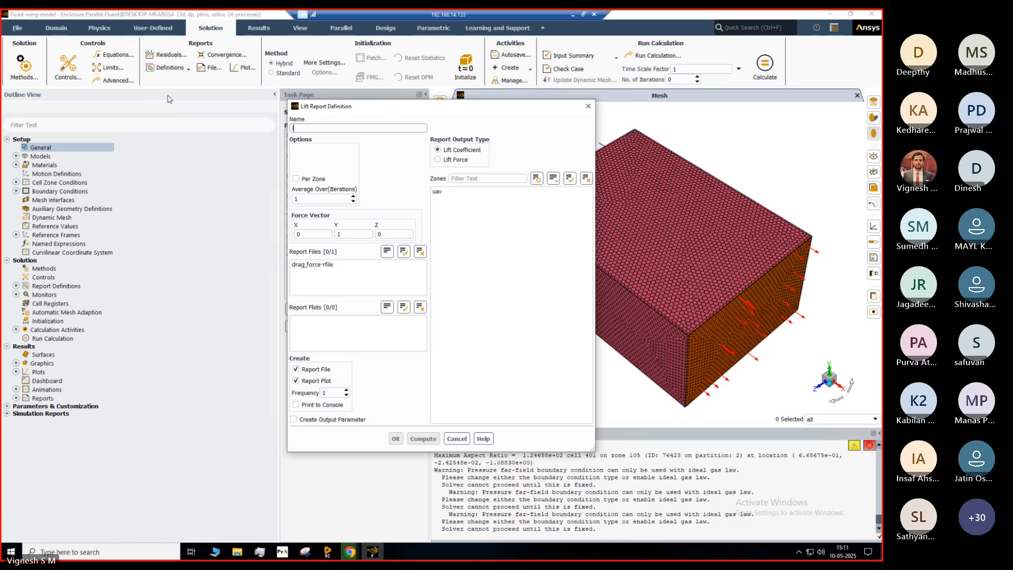
text(lift_)
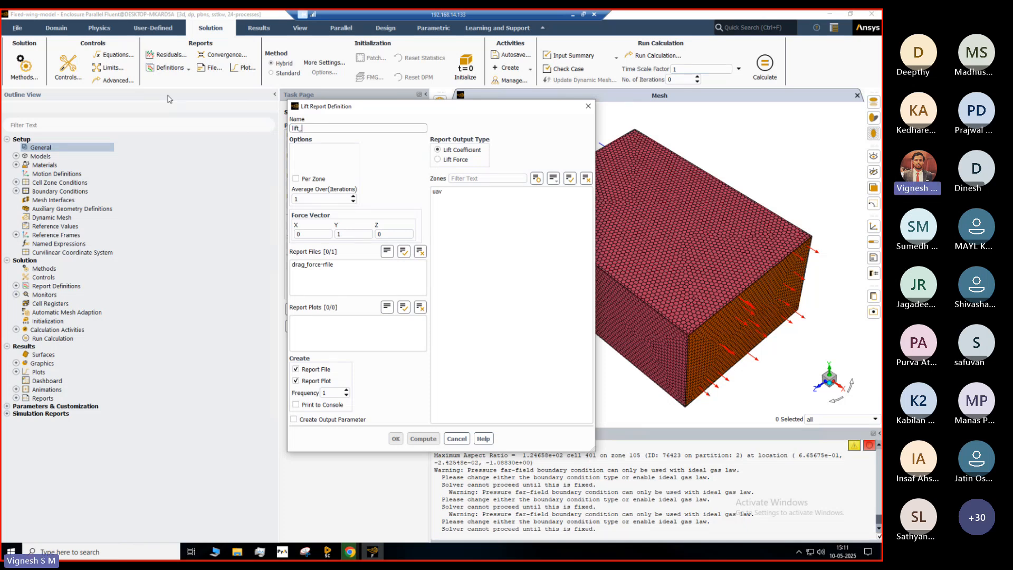
text(force)
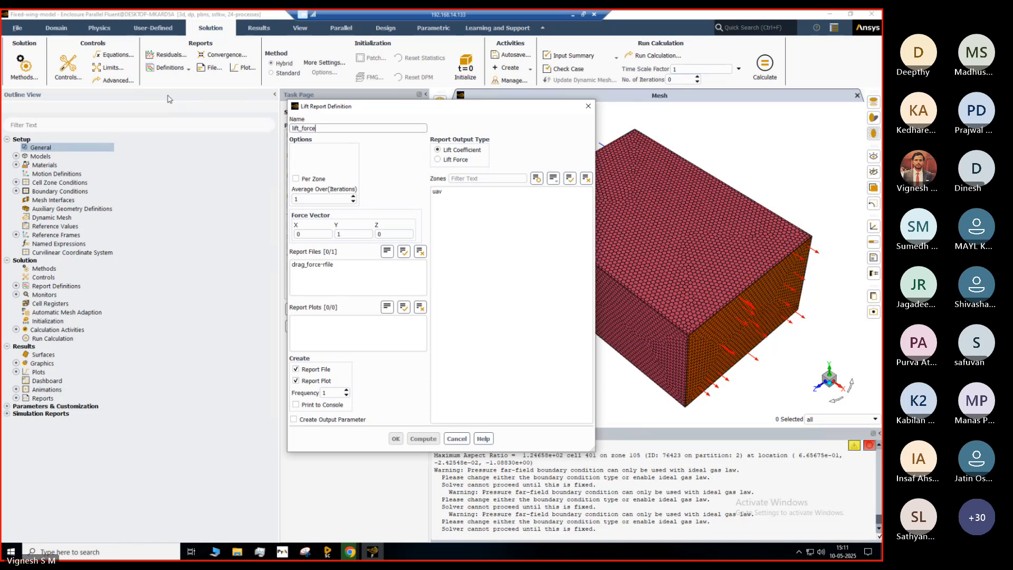
Set the lift report's output type to Lift Force on the uav zone and accept it with the force vector along Y
click(439, 160)
click(453, 191)
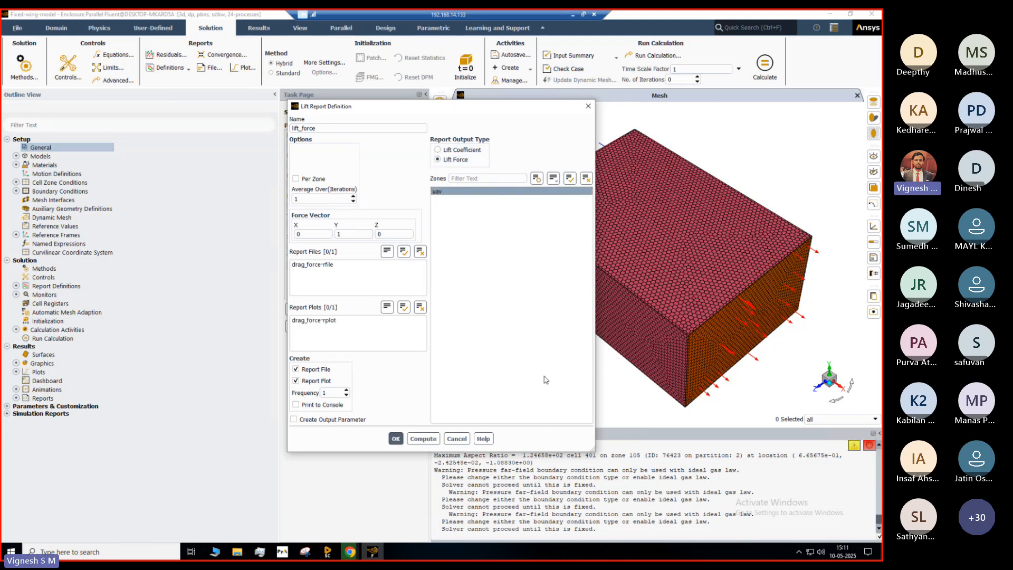
double_click(338, 234)
click(396, 439)
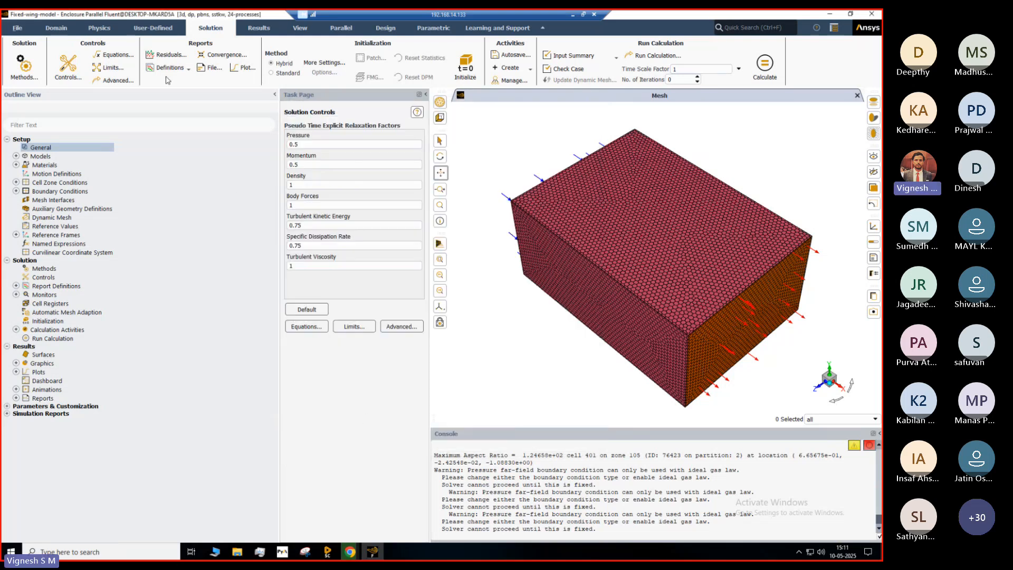
click(182, 69)
mouse_move(159, 93)
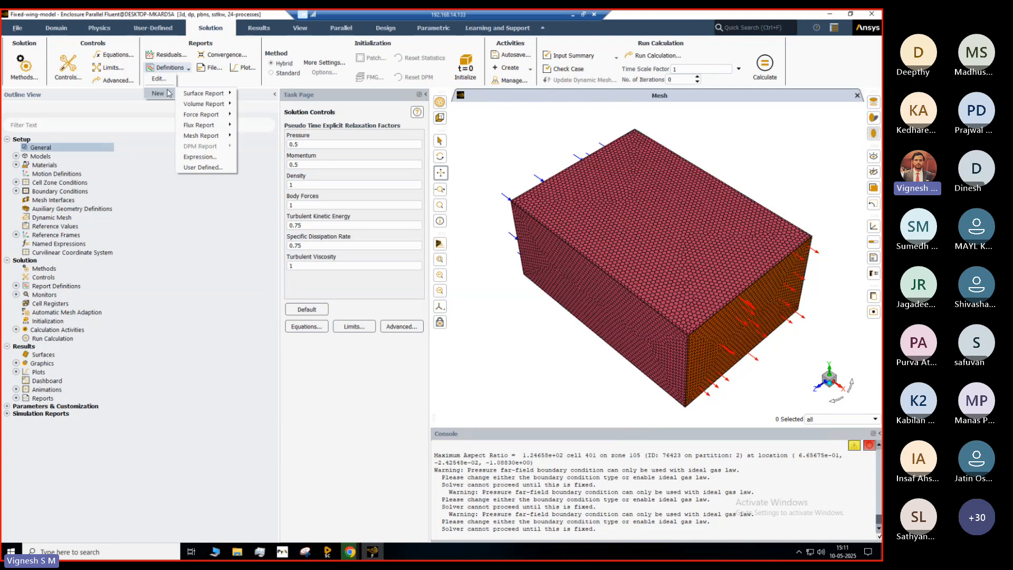
mouse_move(191, 95)
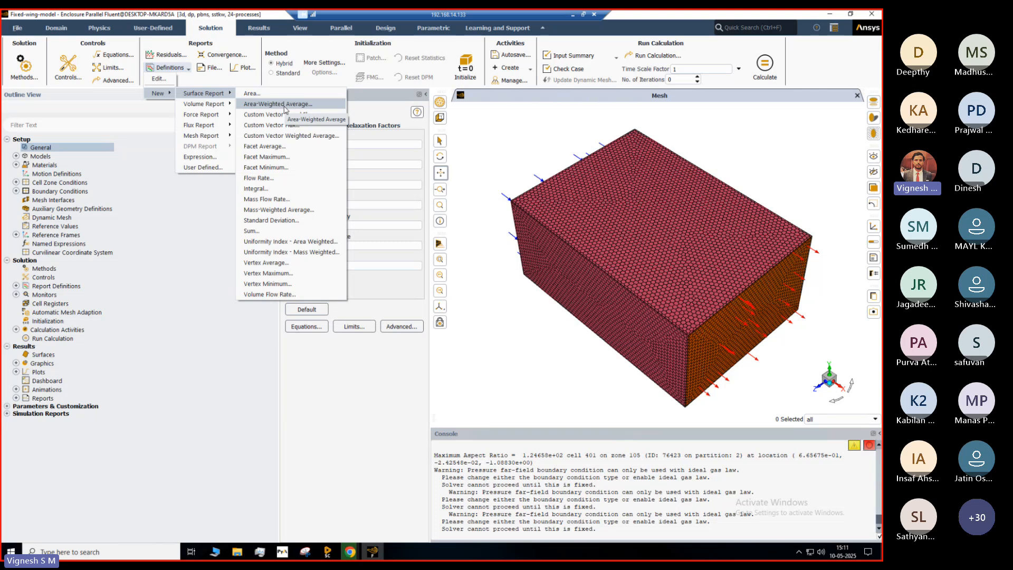
mouse_move(227, 115)
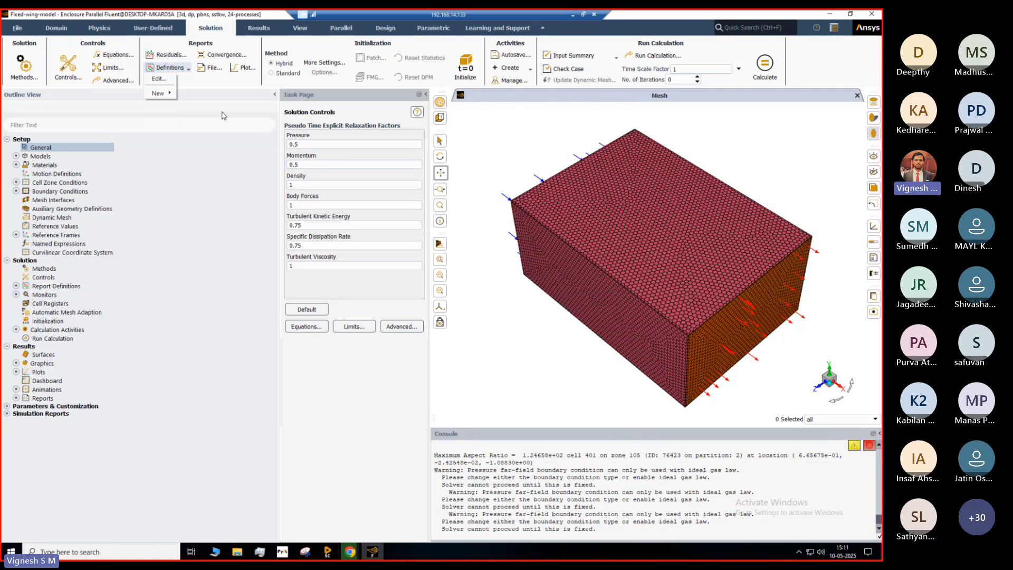
click(224, 116)
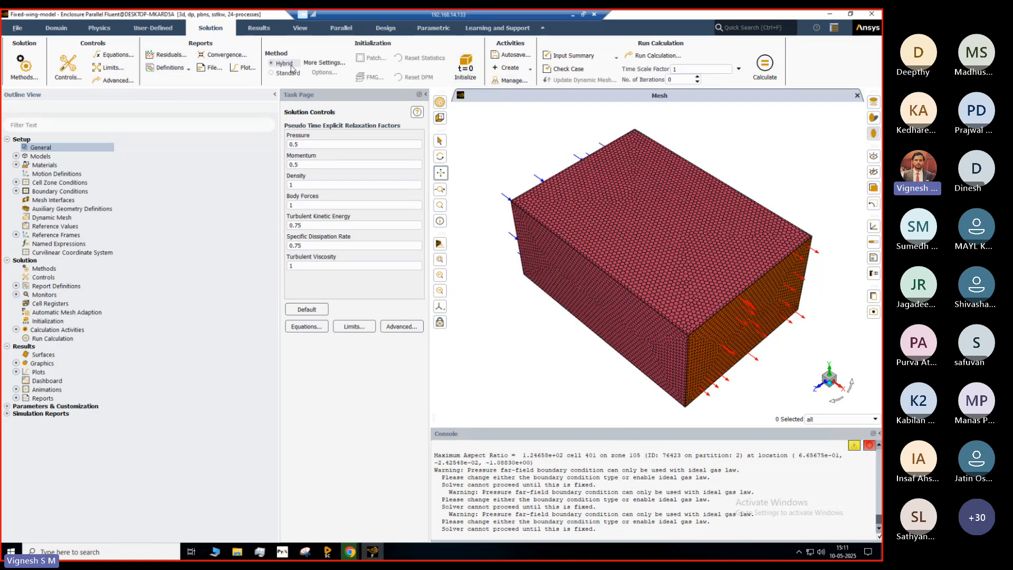
Initialize the solution with the Hybrid method and set the number of iterations to 100
click(454, 73)
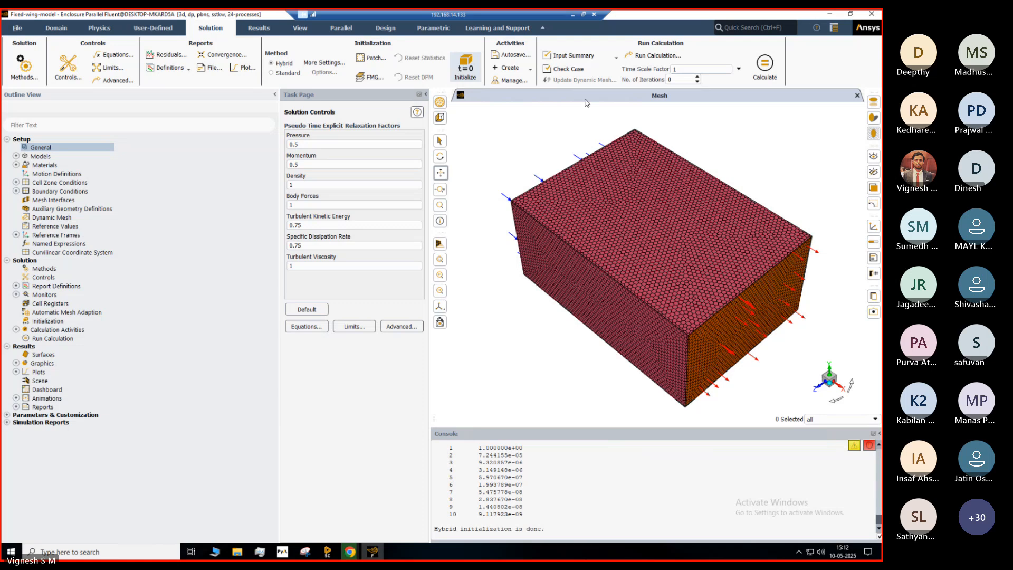
double_click(677, 79)
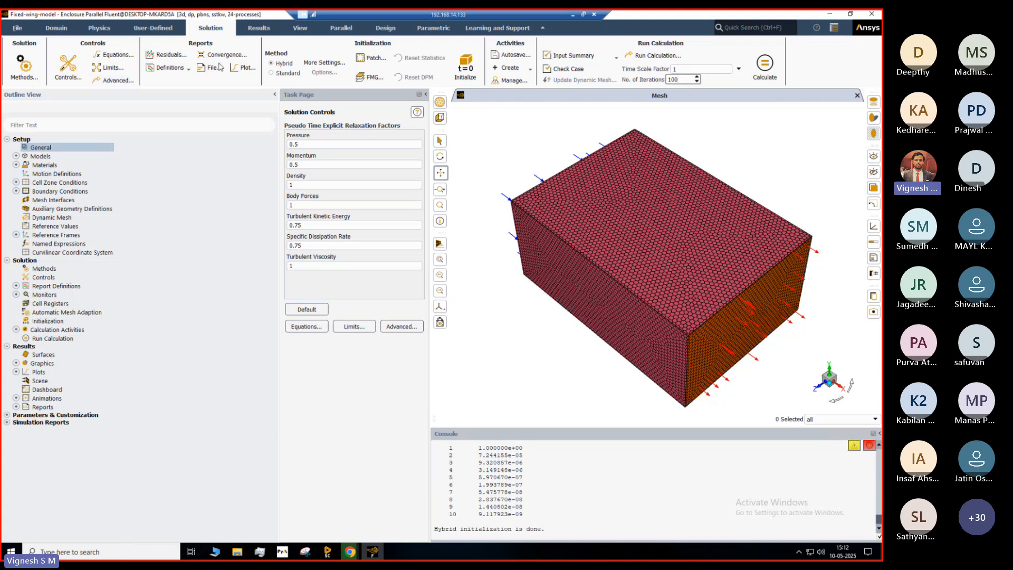
Review the convergence conditions and the absolute criteria of the residual monitors, leaving both as they are
click(232, 55)
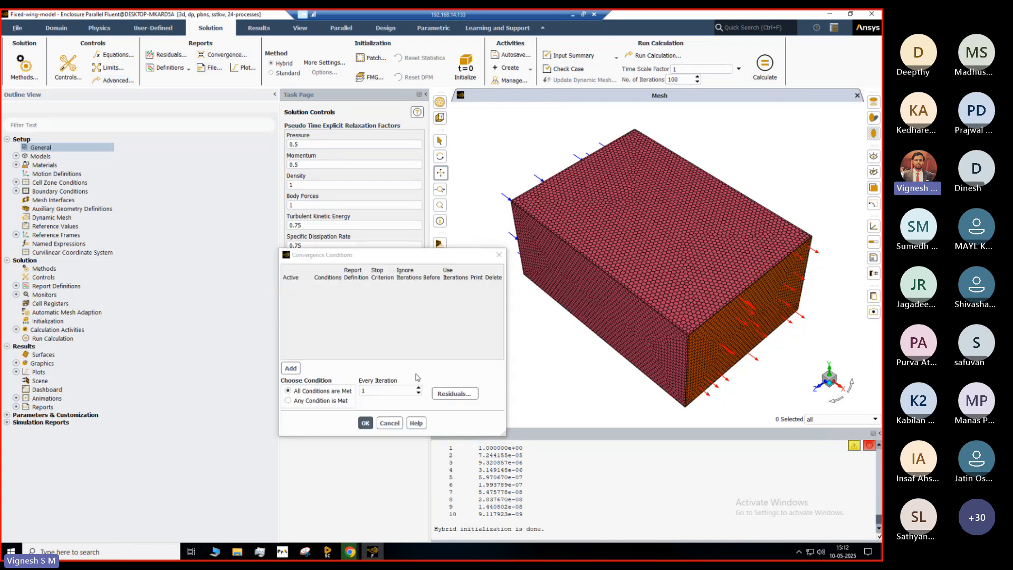
click(365, 423)
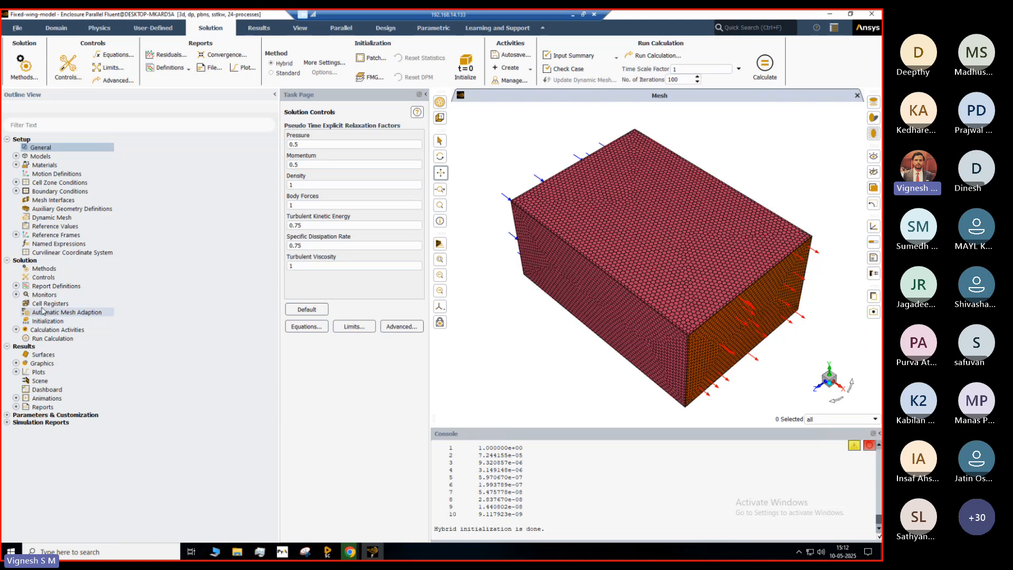
click(16, 294)
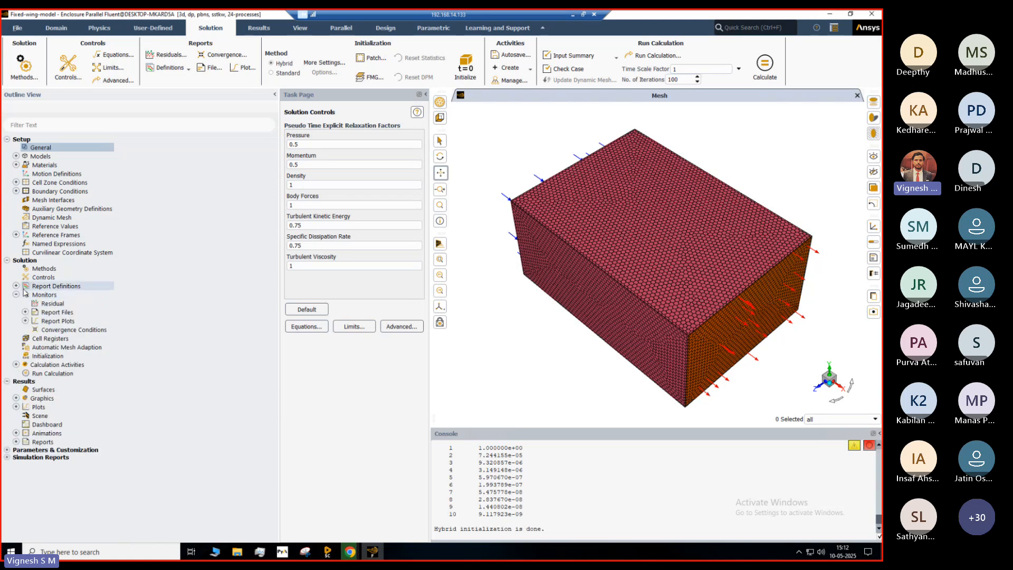
double_click(51, 305)
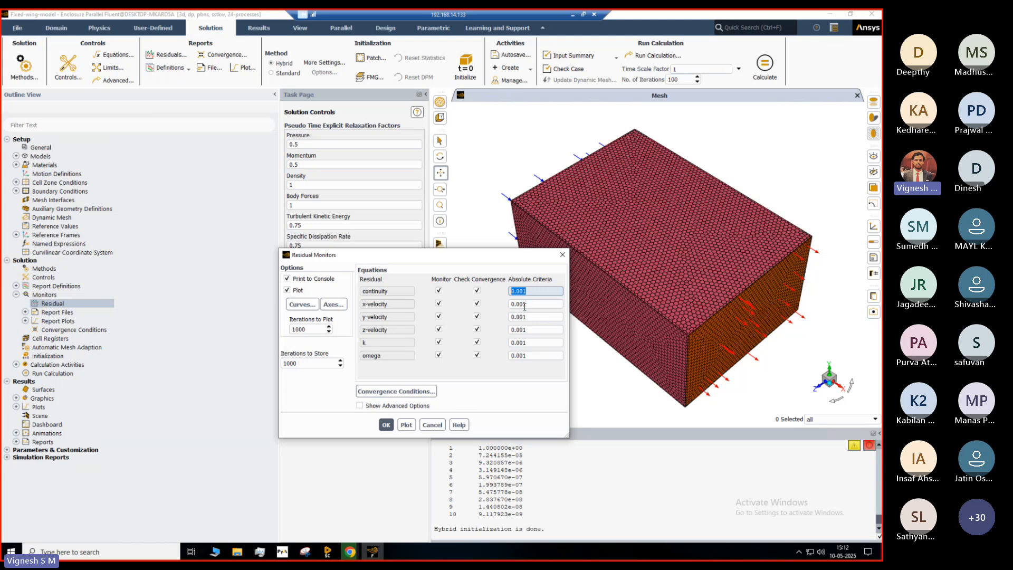
double_click(520, 304)
mouse_move(531, 329)
mouse_down()
mouse_move(516, 329)
mouse_move(523, 342)
mouse_up()
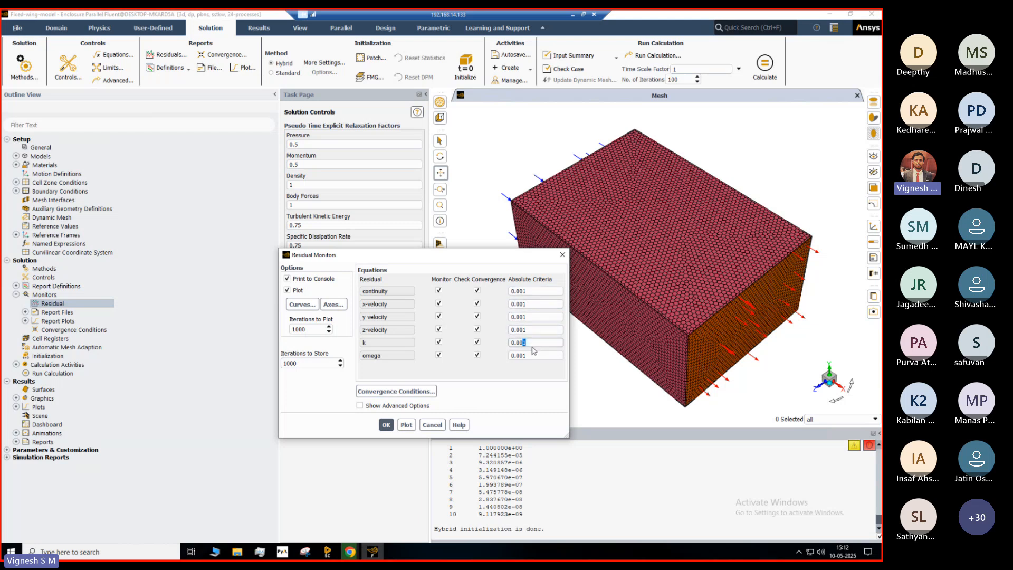
click(500, 390)
click(385, 425)
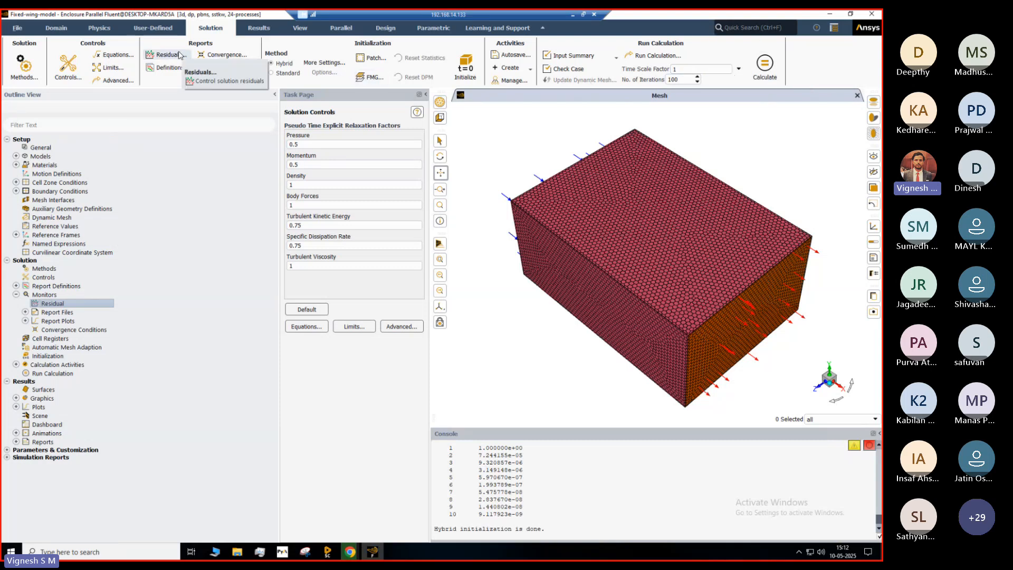
Run the calculation and monitor the scaled residuals, drag_force and lift_force plots while it iterates
click(763, 67)
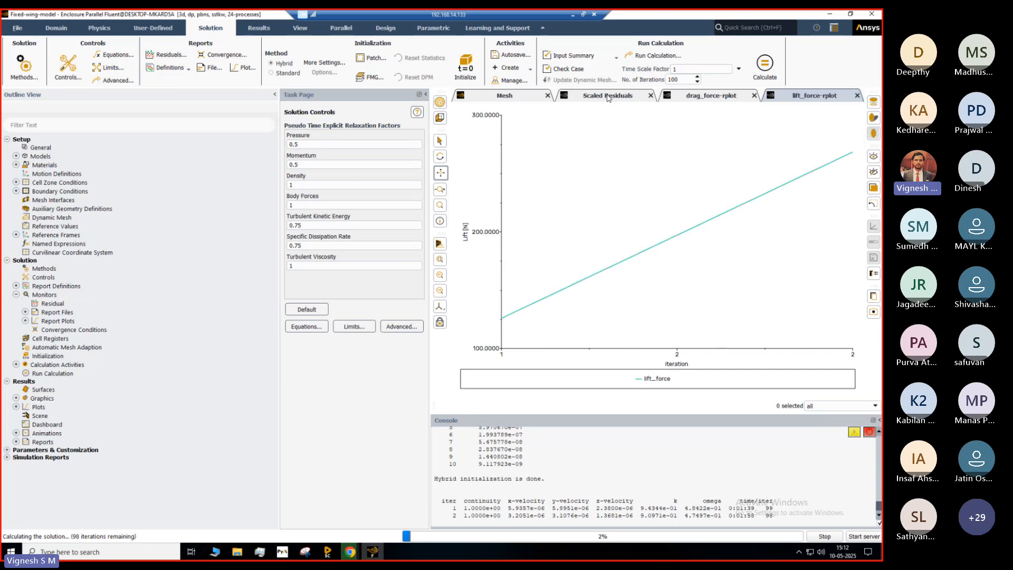
click(608, 96)
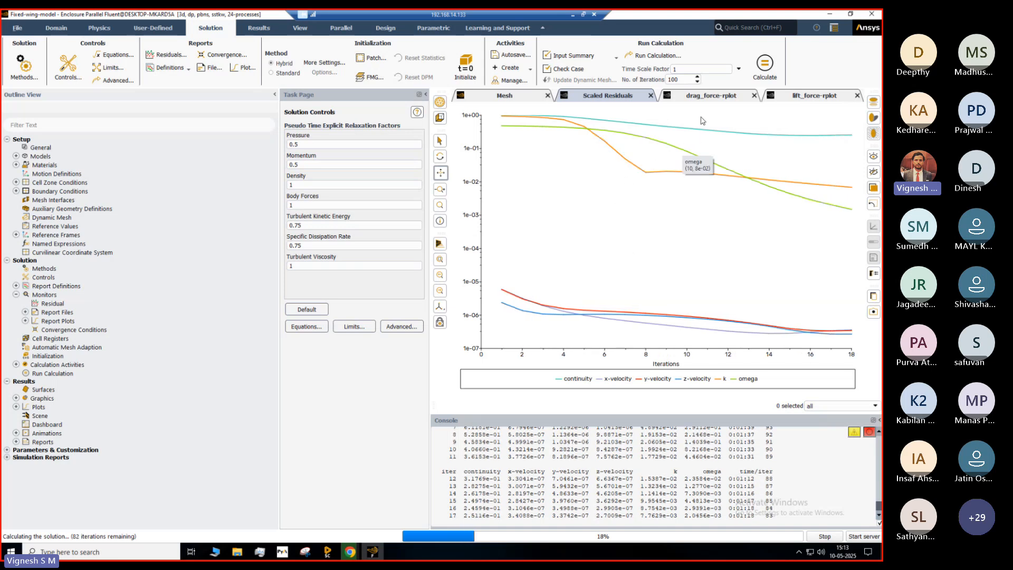
click(710, 97)
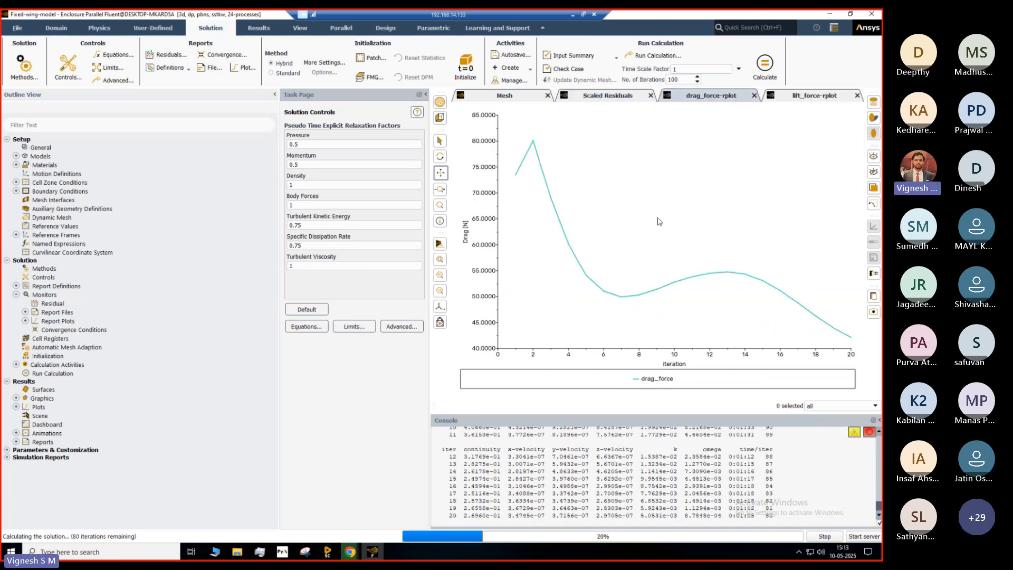
click(818, 96)
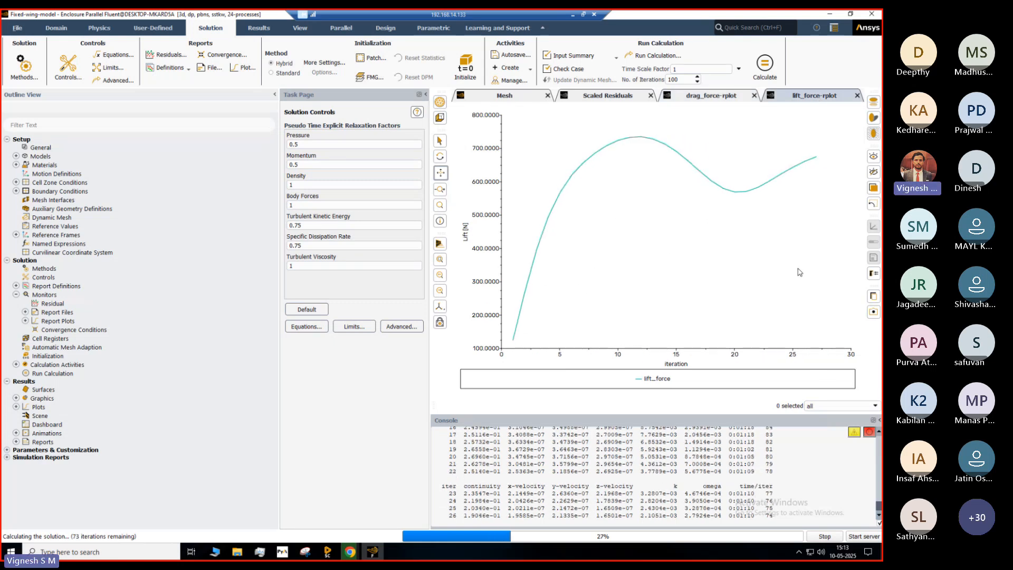
click(607, 97)
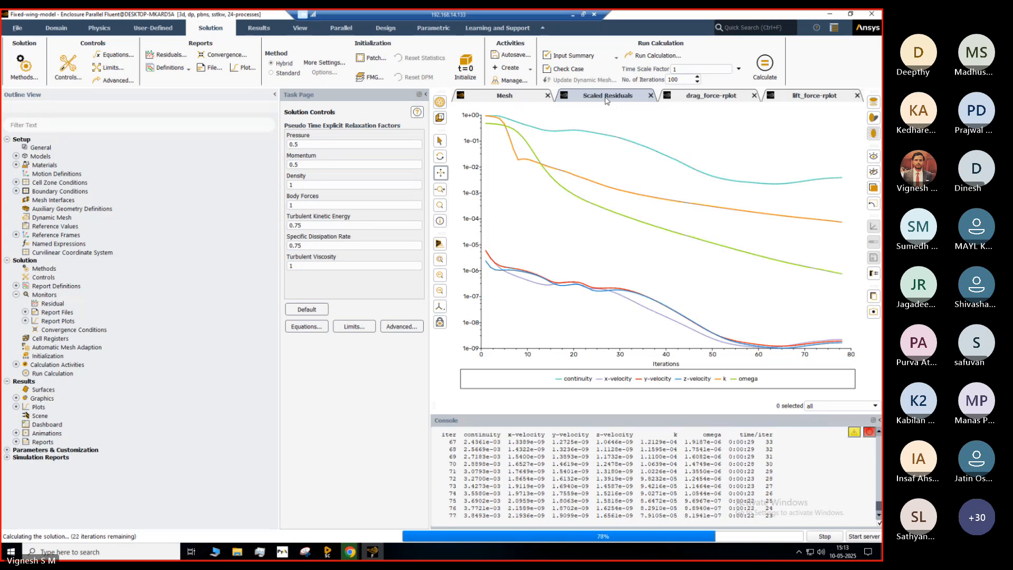
click(696, 98)
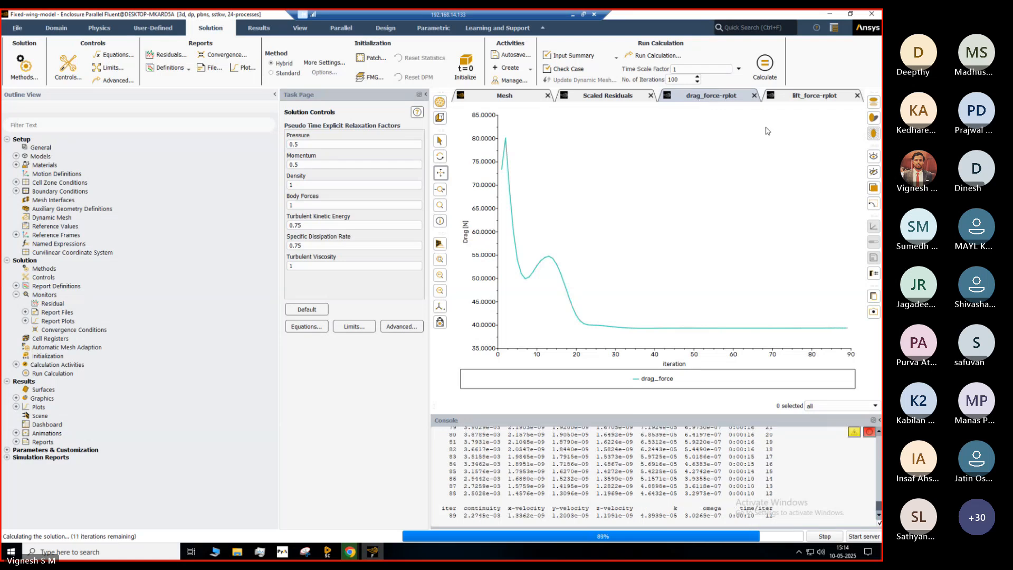
Review the final lift_force, drag_force and scaled residuals plots, acknowledging the end of the calculation
click(815, 96)
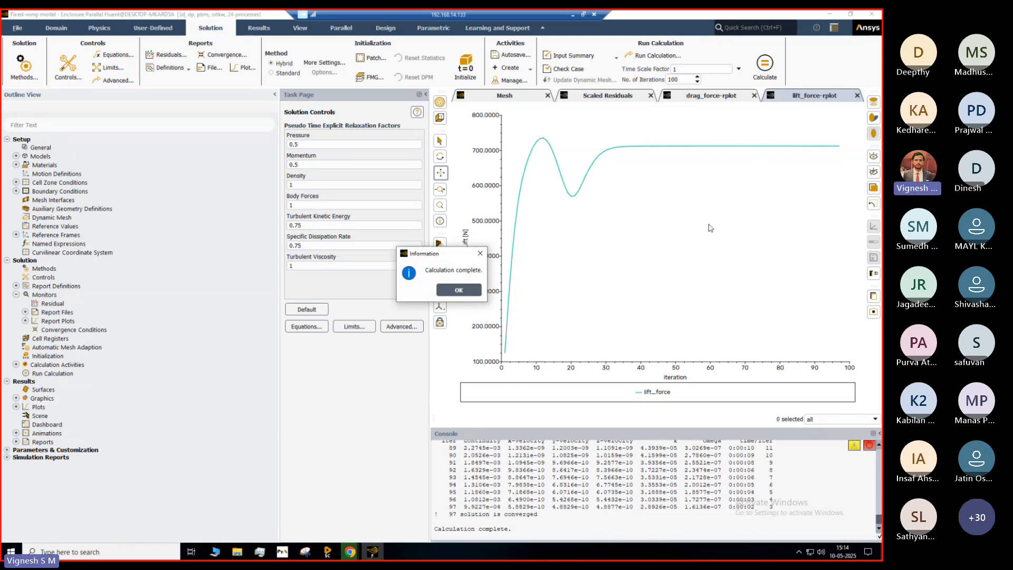
drag(456, 516, 548, 518)
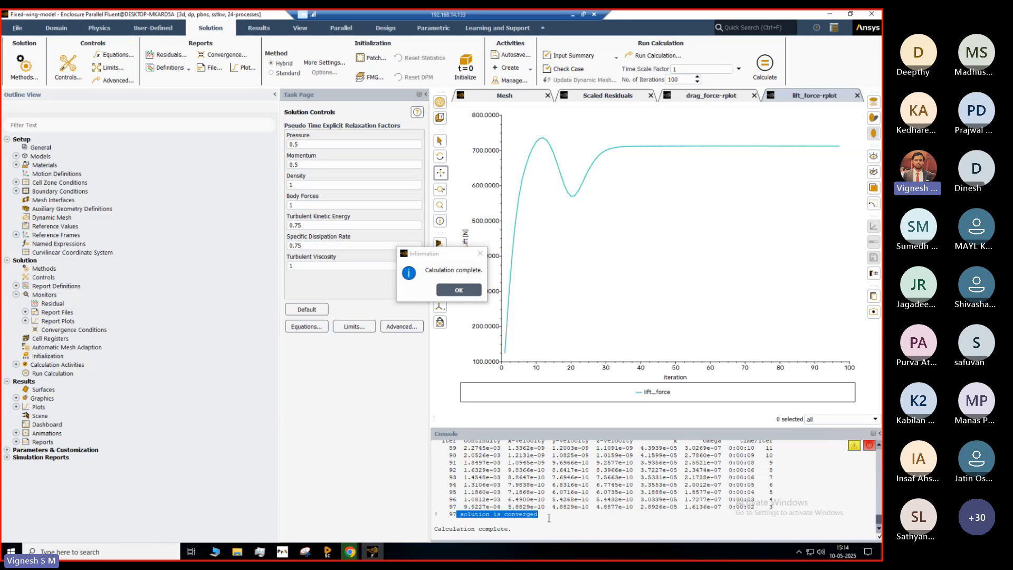
click(461, 291)
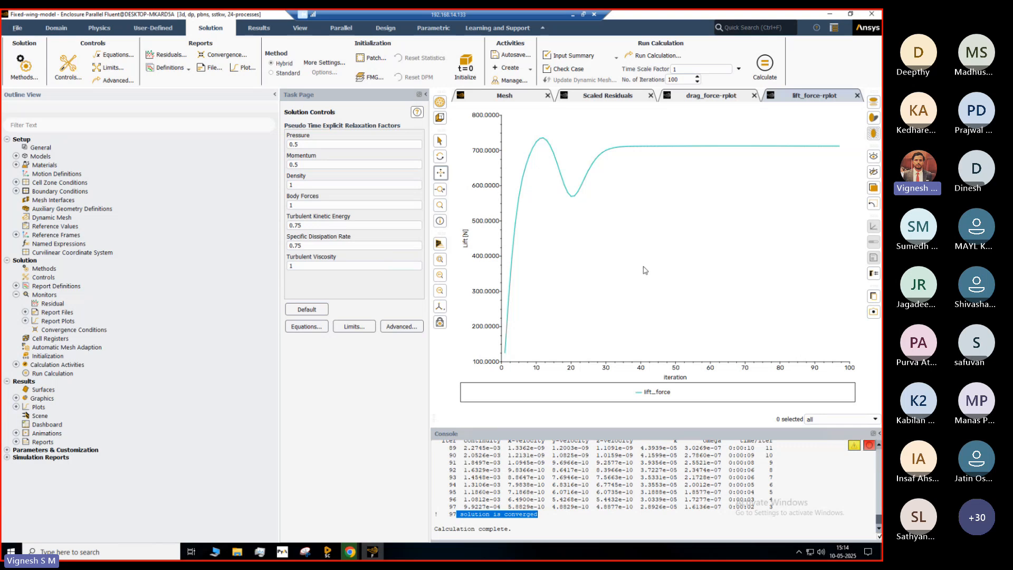
click(700, 98)
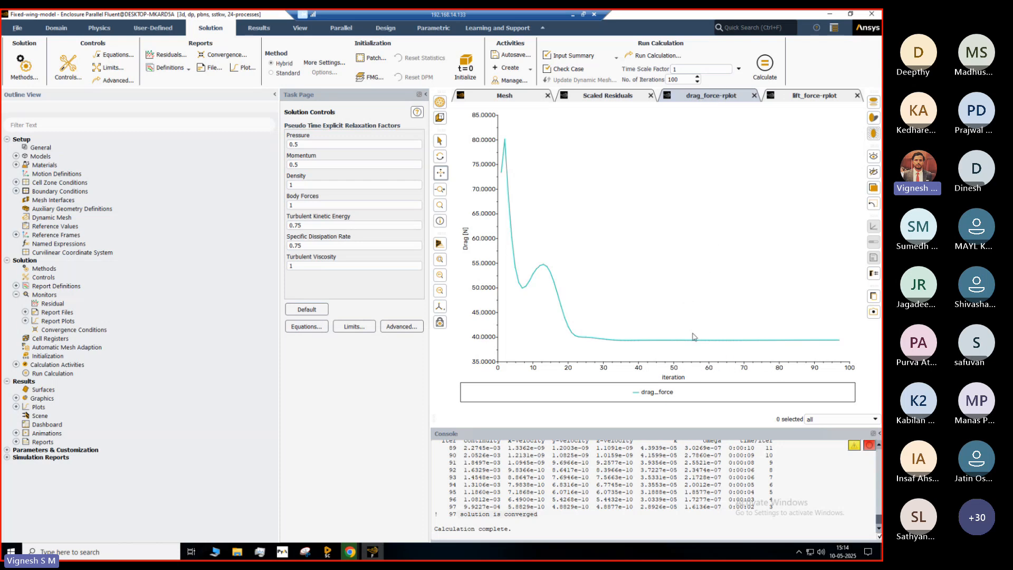
click(806, 99)
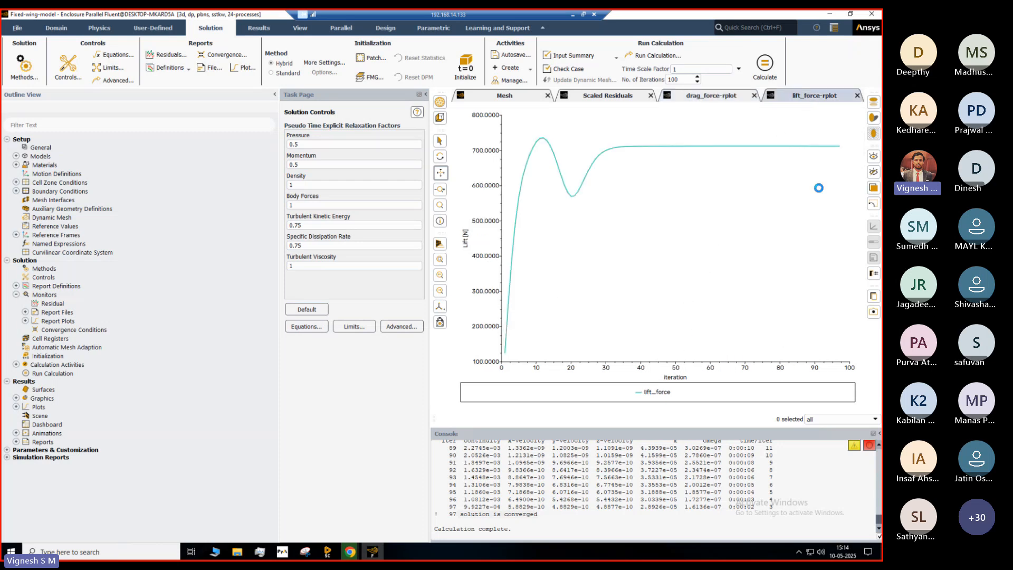
click(612, 98)
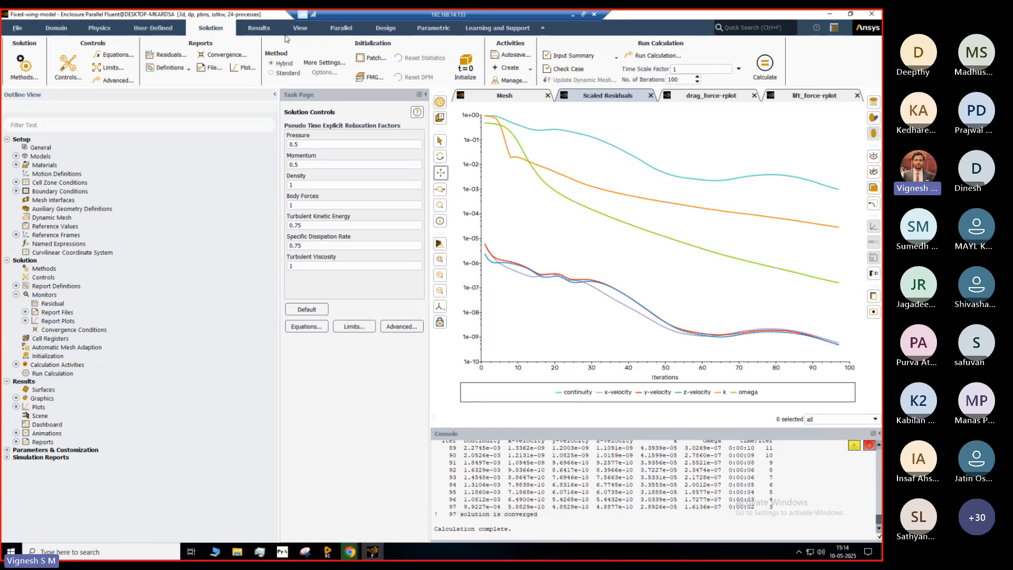
Create the filled contour contour-1 of Static Pressure on the uav surface with smooth coloring and display it
click(266, 31)
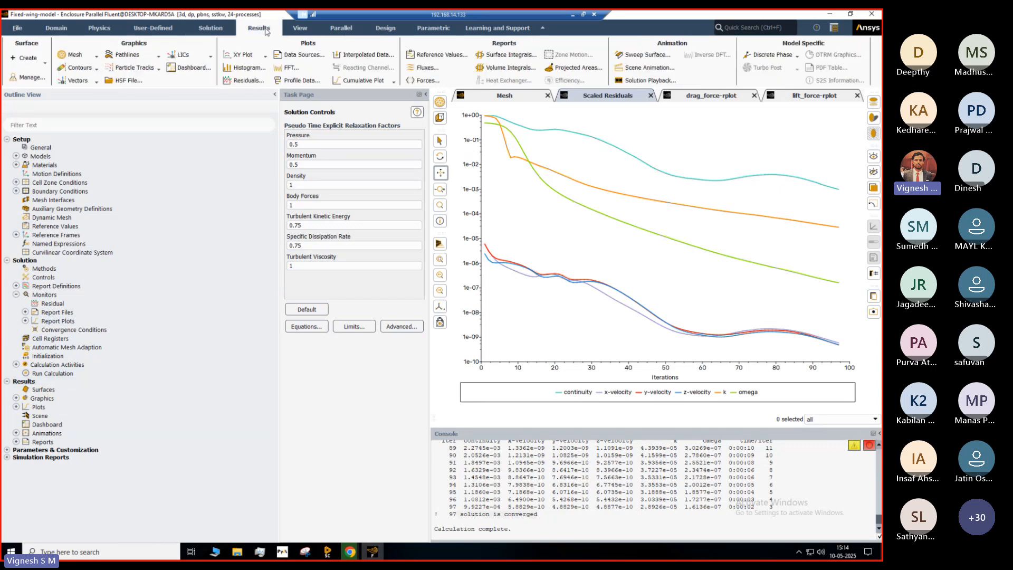
click(571, 15)
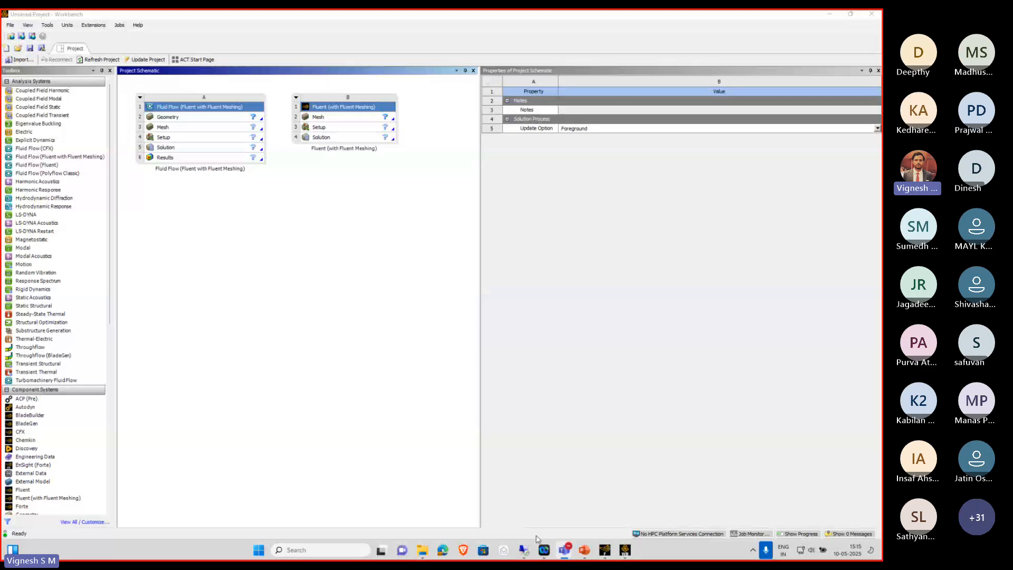
click(524, 550)
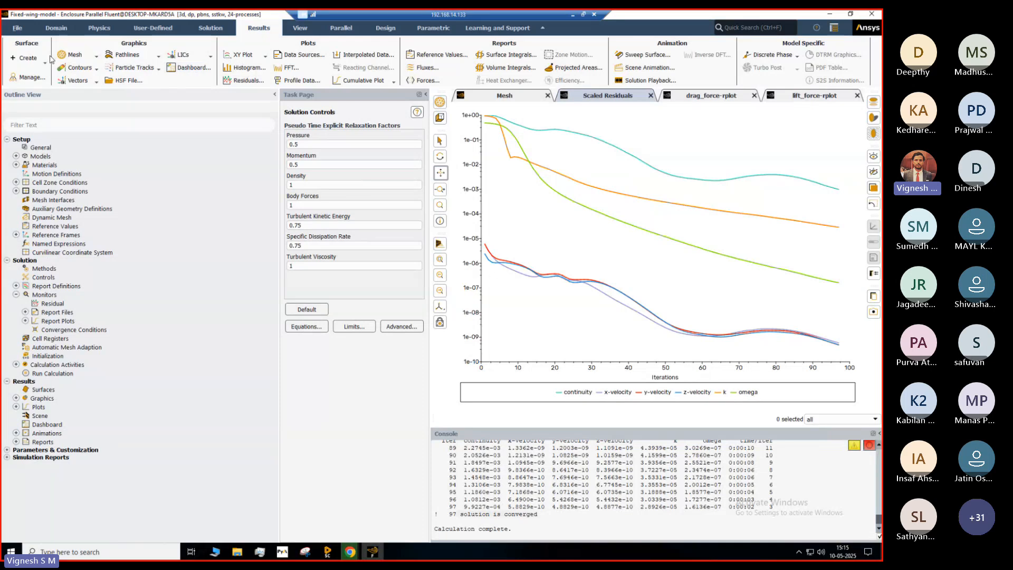
click(71, 70)
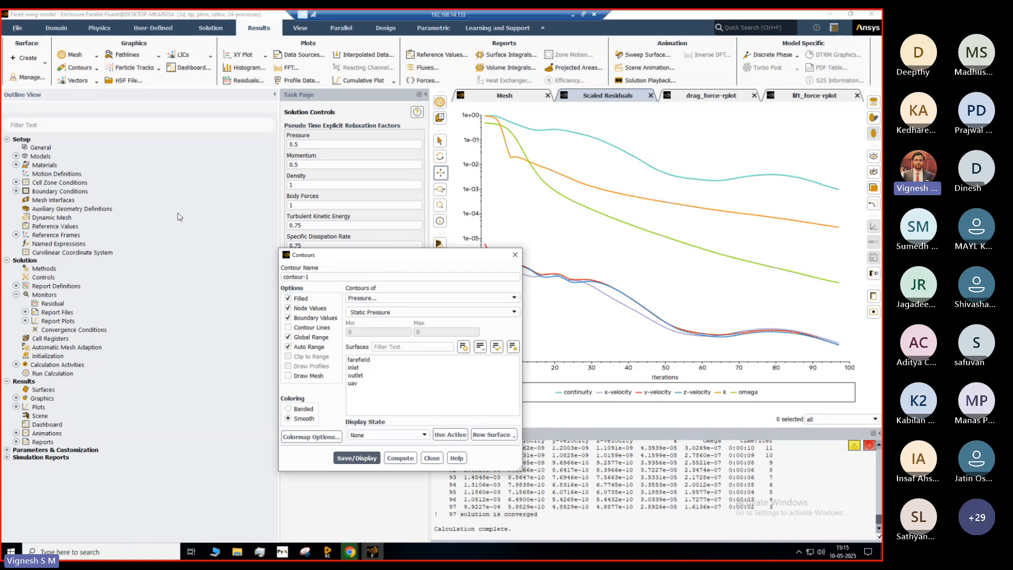
drag(300, 256, 113, 233)
click(172, 362)
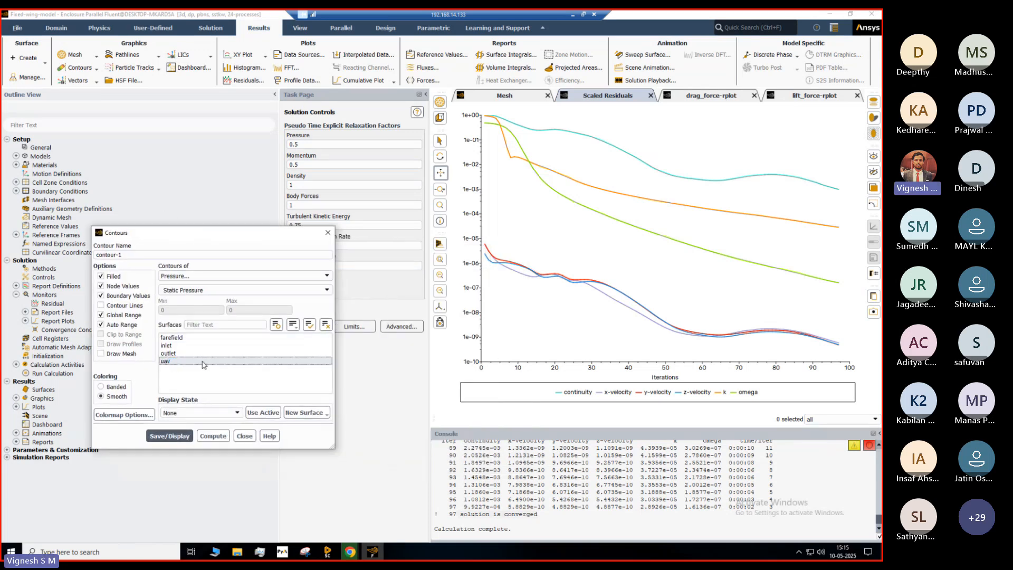
click(169, 435)
click(189, 362)
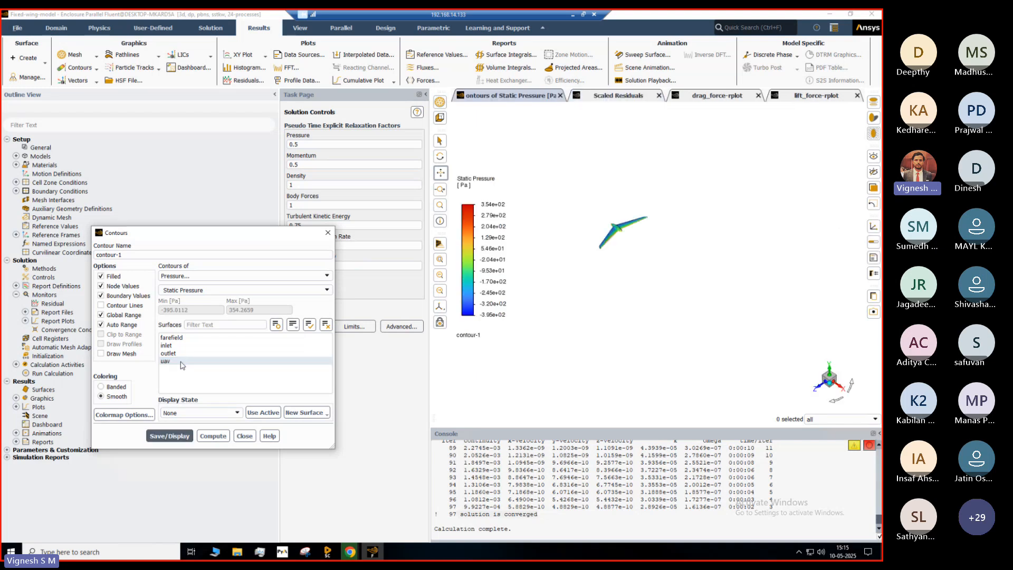
click(180, 363)
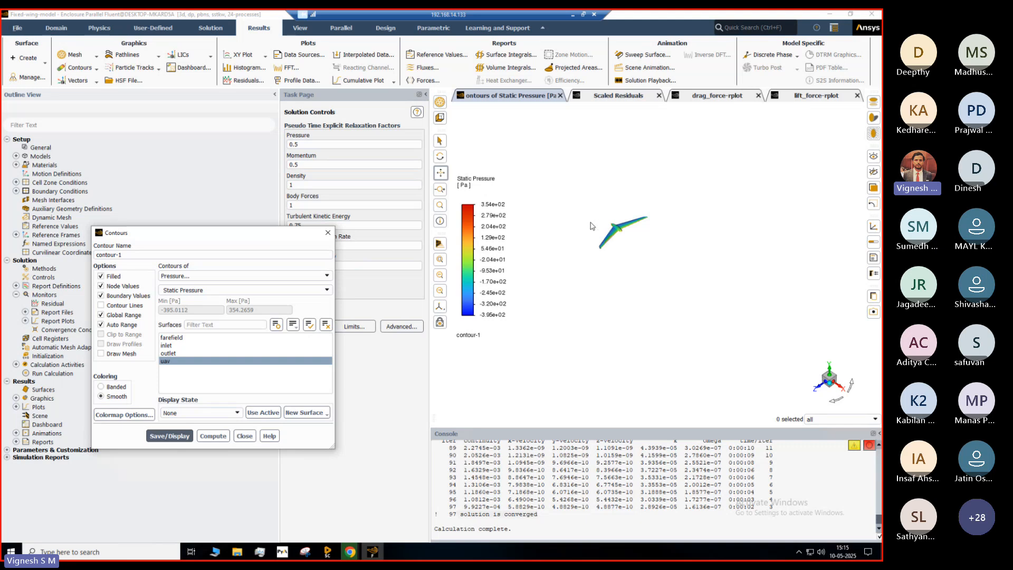
Examine the static pressure distribution over the UAV's fuselage, nose and wings from several angles
scroll(592, 226, up, 5)
scroll(590, 222, up, 4)
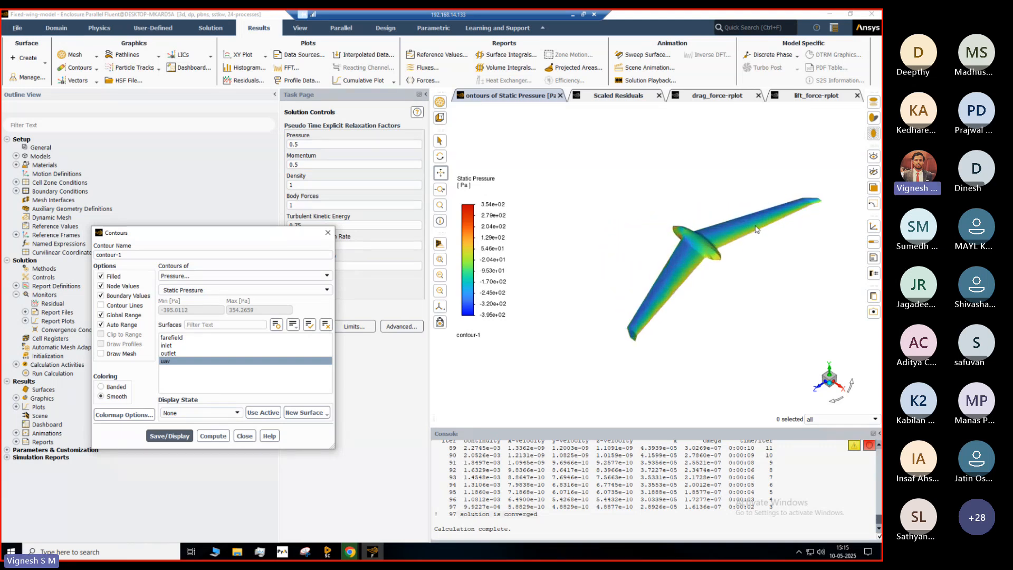
middle_drag(780, 223, 827, 390)
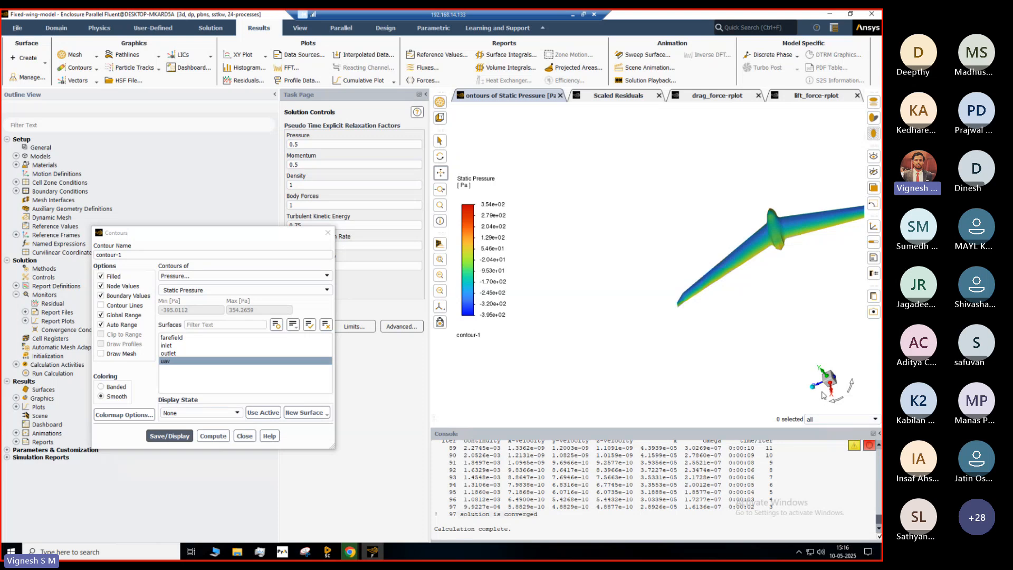
click(813, 389)
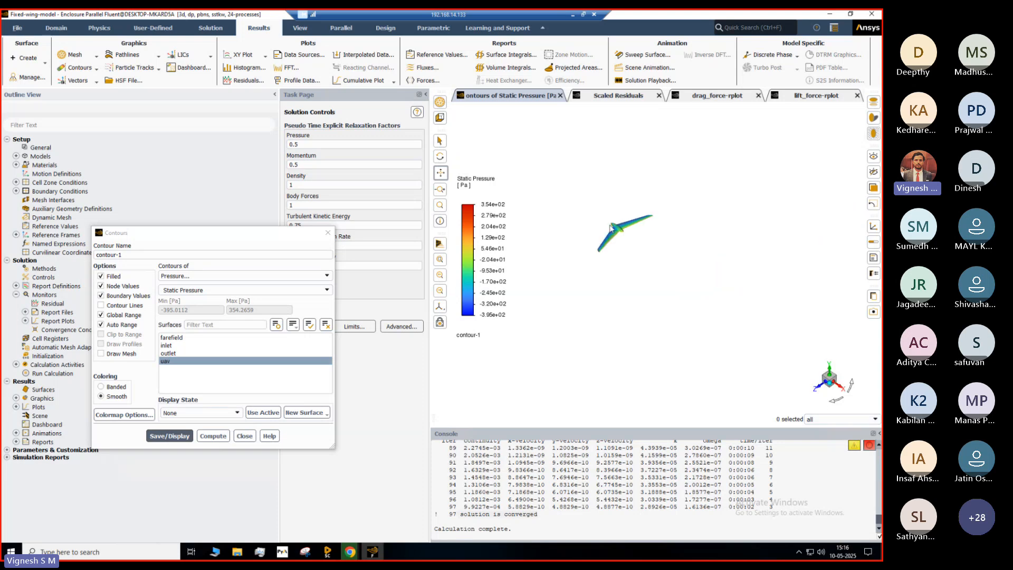
scroll(609, 226, up, 8)
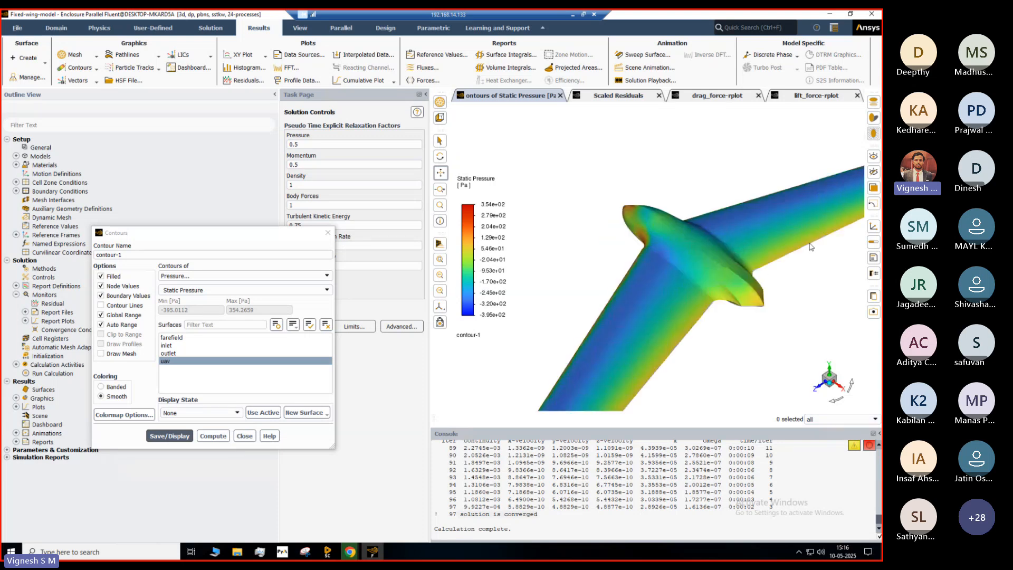
middle_drag(809, 243, 669, 264)
scroll(669, 264, up, 5)
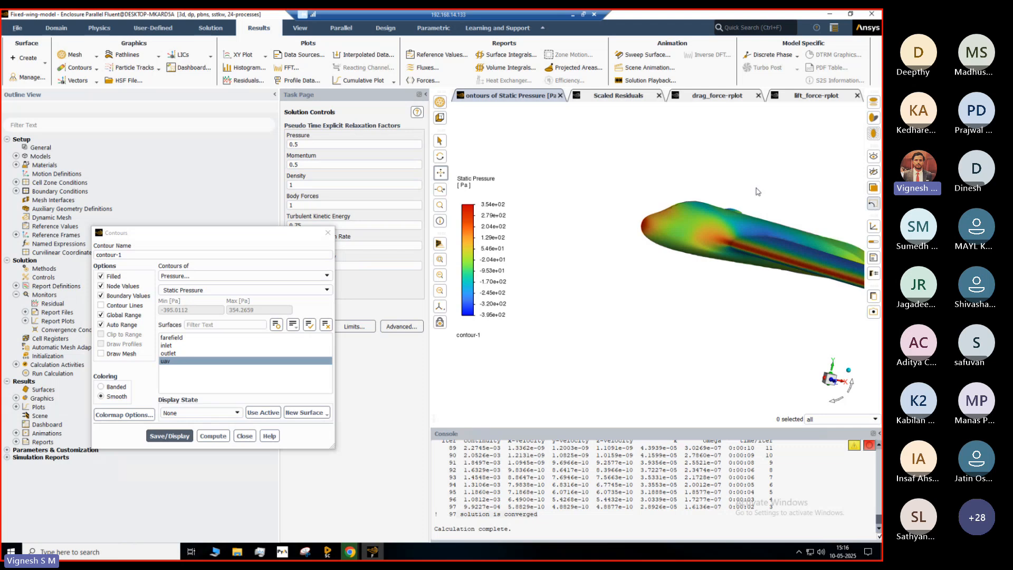
scroll(719, 218, down, 1)
drag(719, 218, 763, 241)
scroll(764, 242, up, 5)
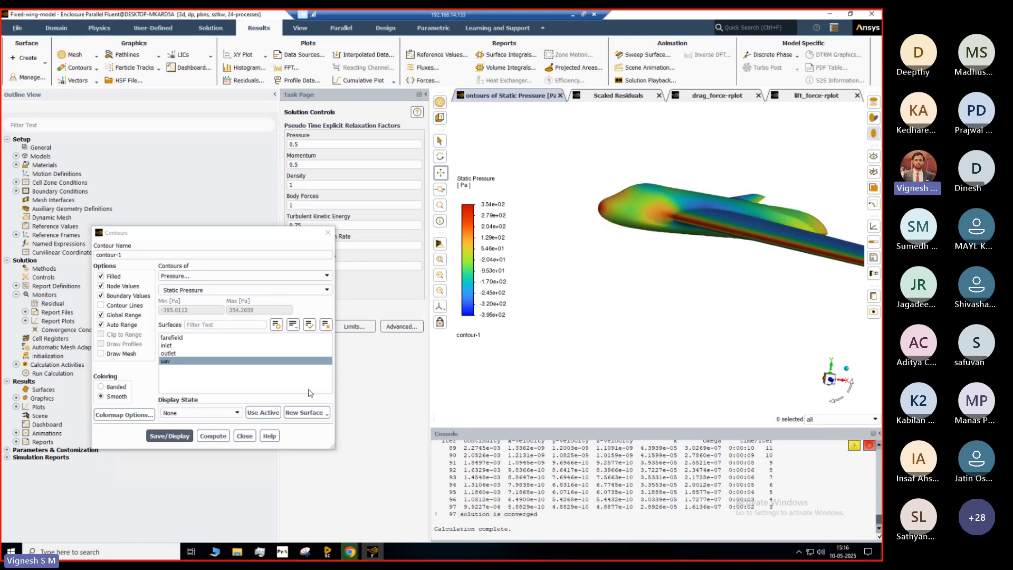
Create an XY plane surface named plane-center through the UAV, keeping the default Z position of -0.2961423 m
click(314, 411)
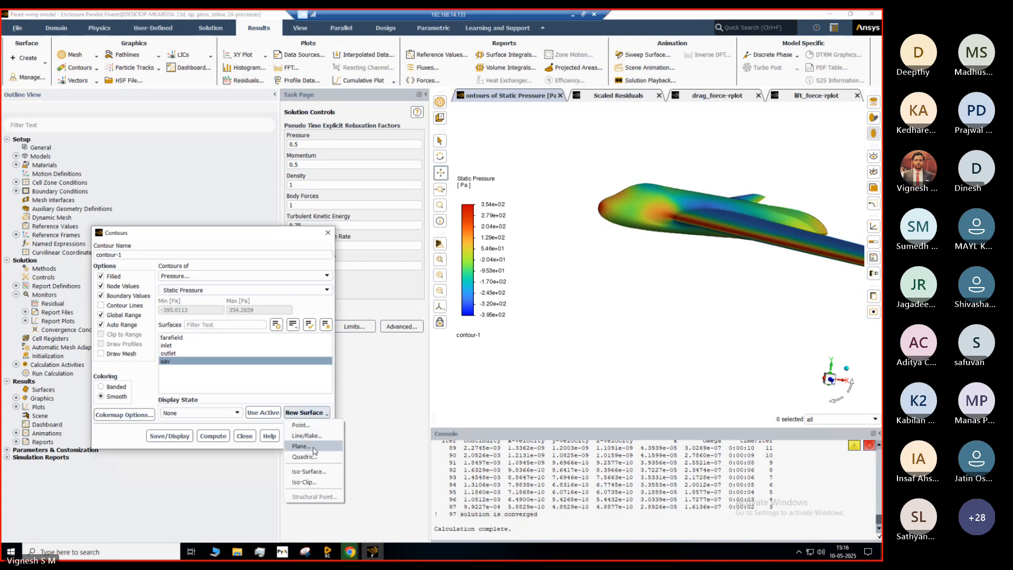
click(311, 446)
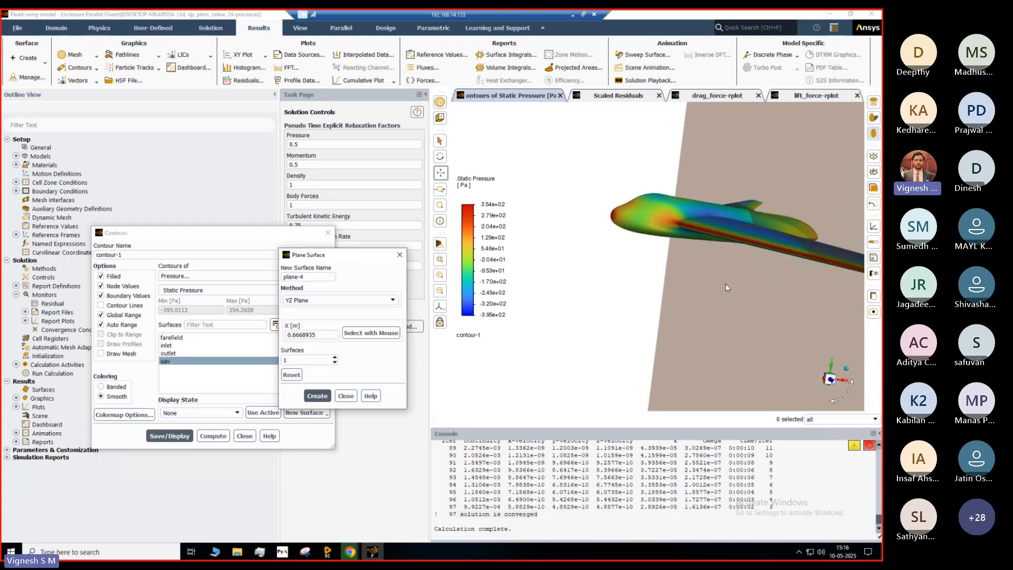
click(340, 300)
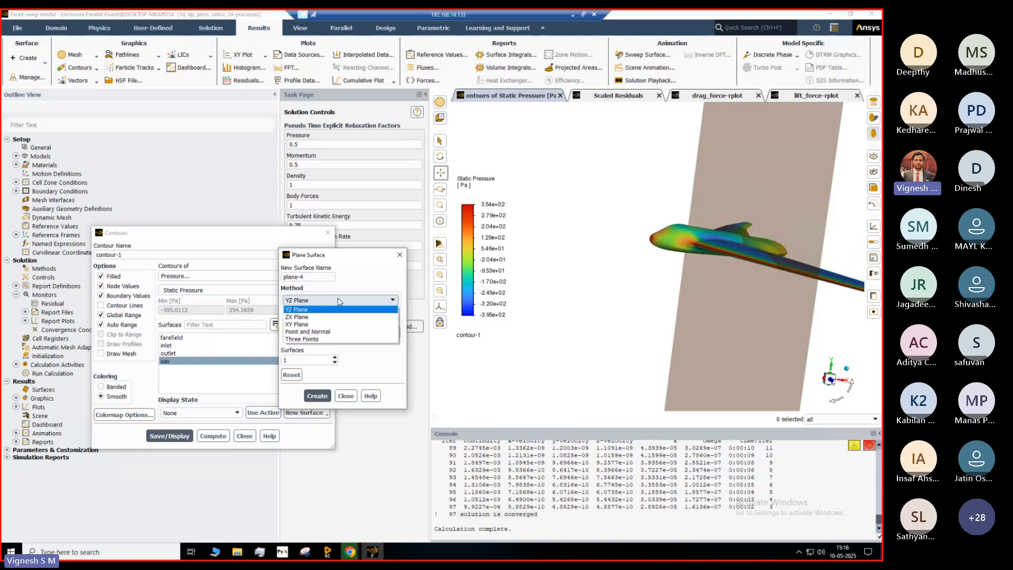
click(311, 324)
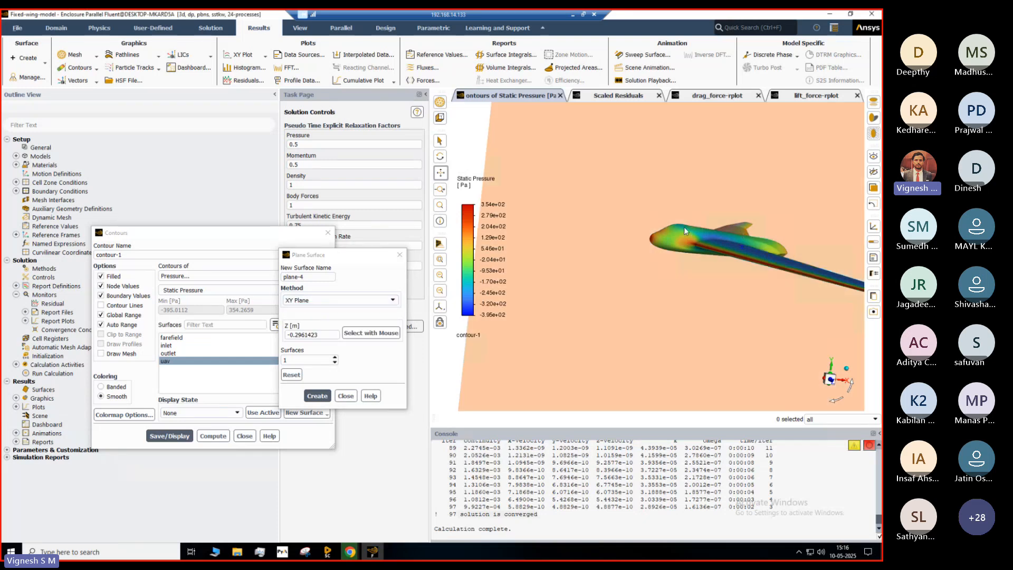
drag(683, 226, 661, 228)
middle_drag(661, 228, 657, 227)
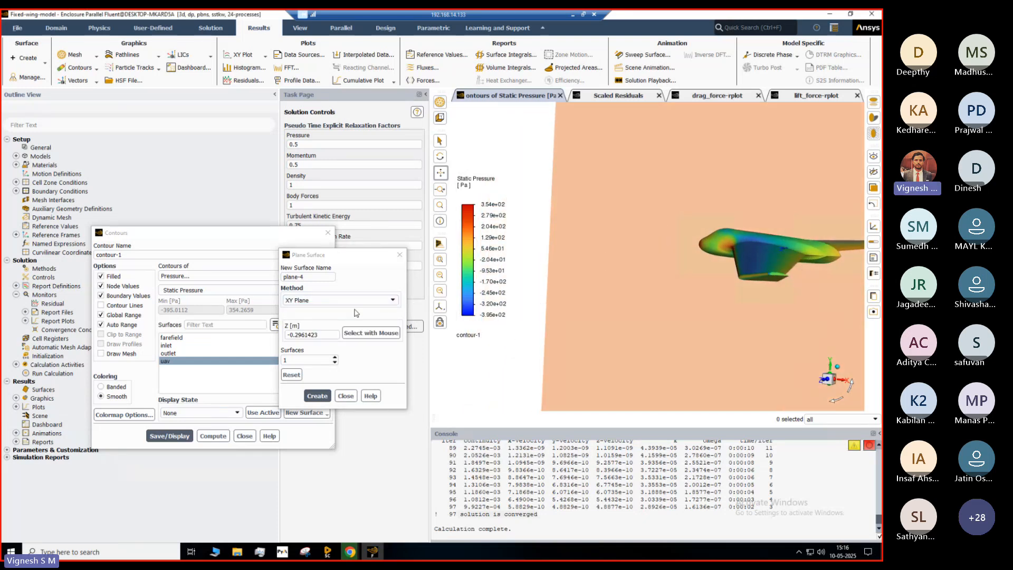
click(310, 280)
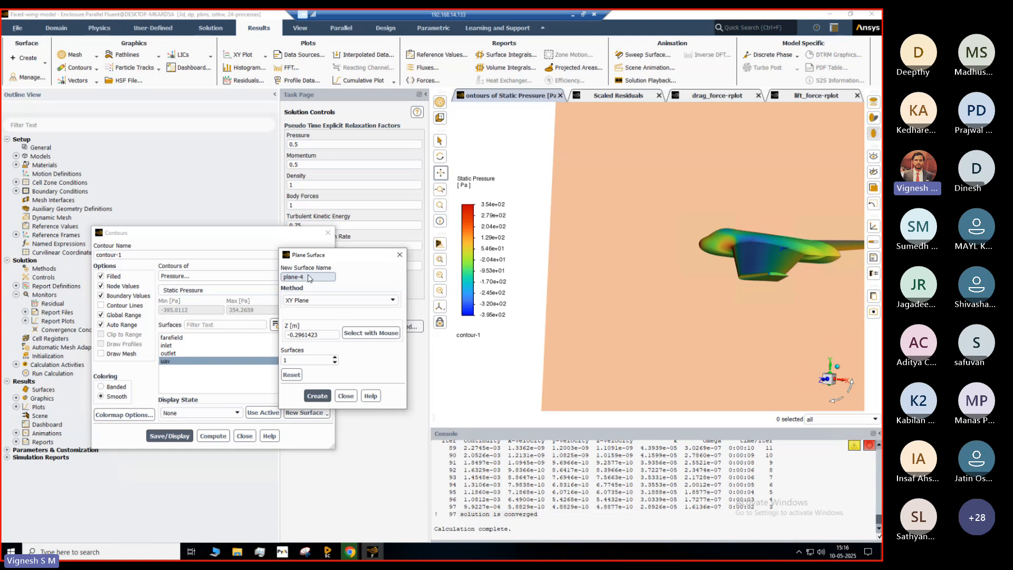
text(center)
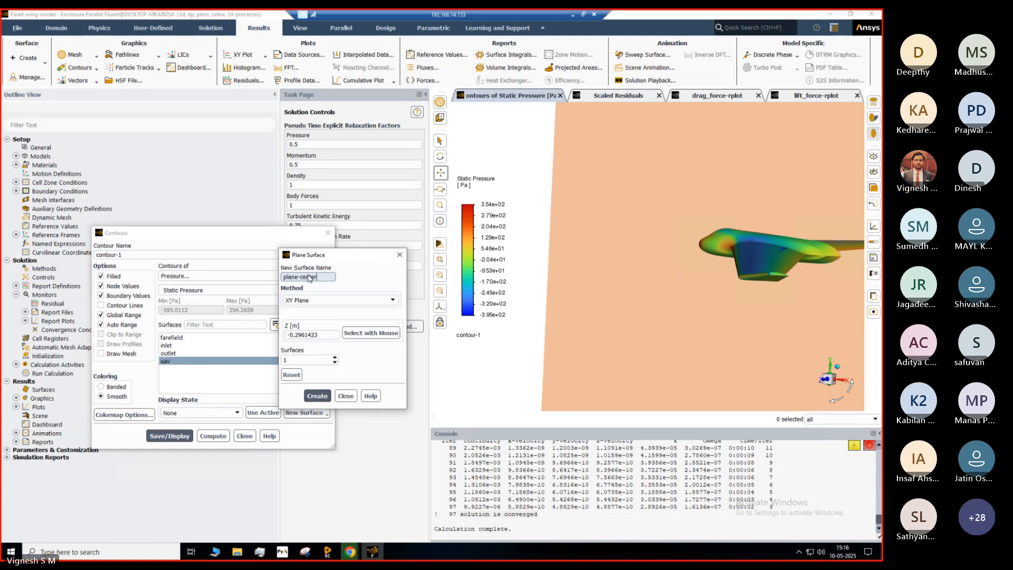
click(317, 396)
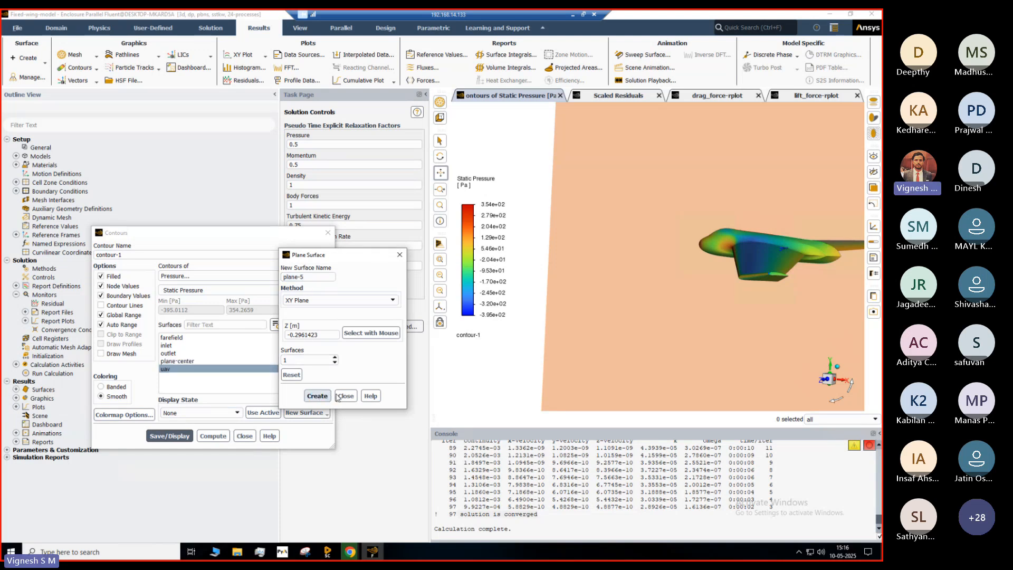
click(337, 396)
Add plane-center to the contour's surfaces alongside uav and display the static pressure on both
click(180, 361)
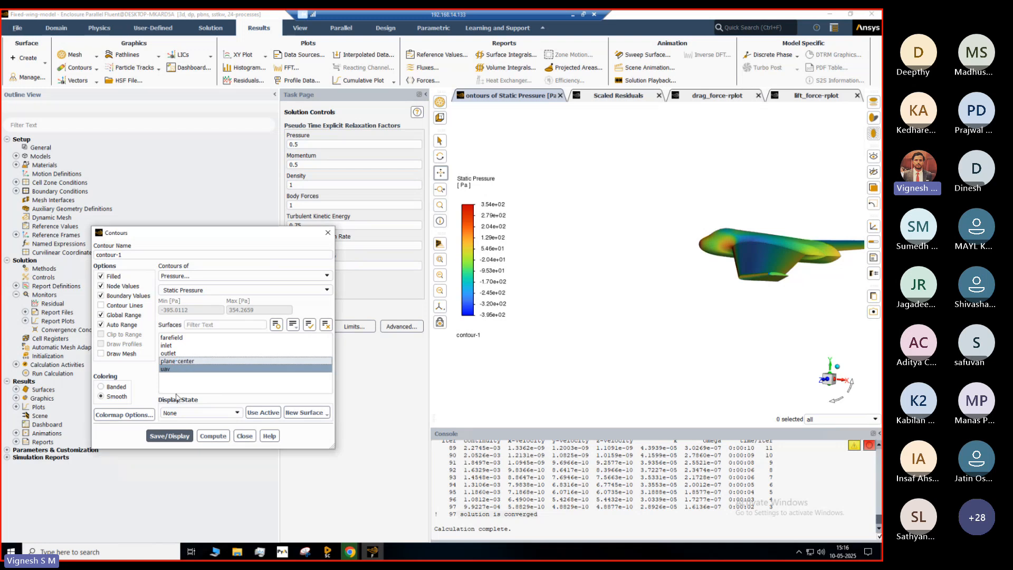
click(178, 436)
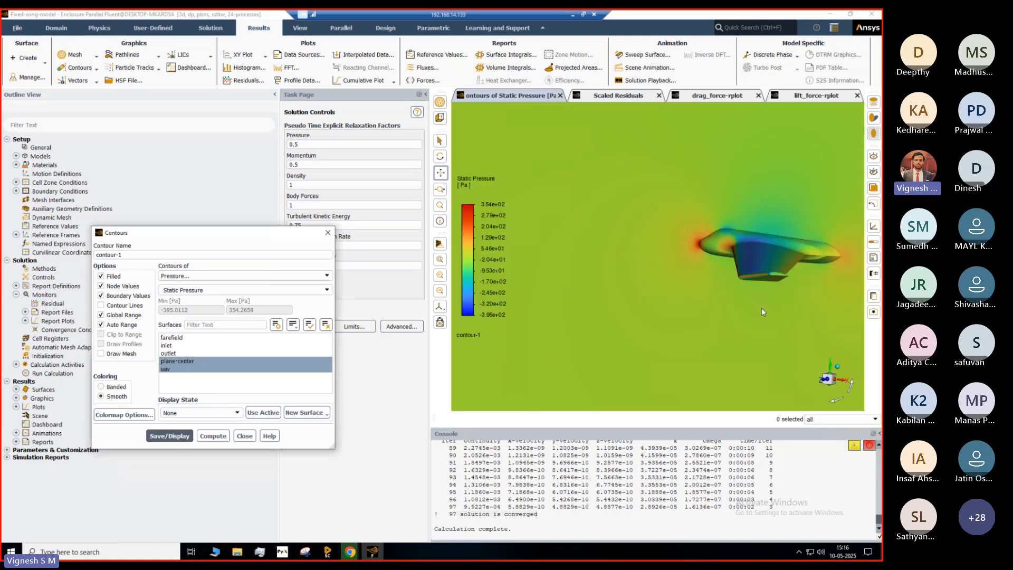
drag(761, 308, 759, 249)
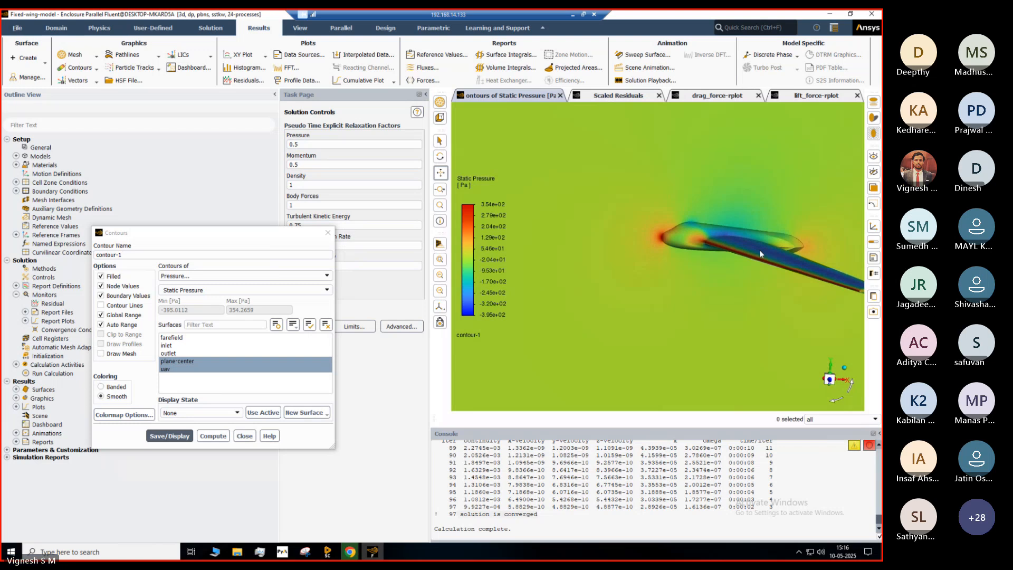
Deselect plane-center in the contour and create a YZ plane surface named plane-wing at X = 0 m
click(177, 360)
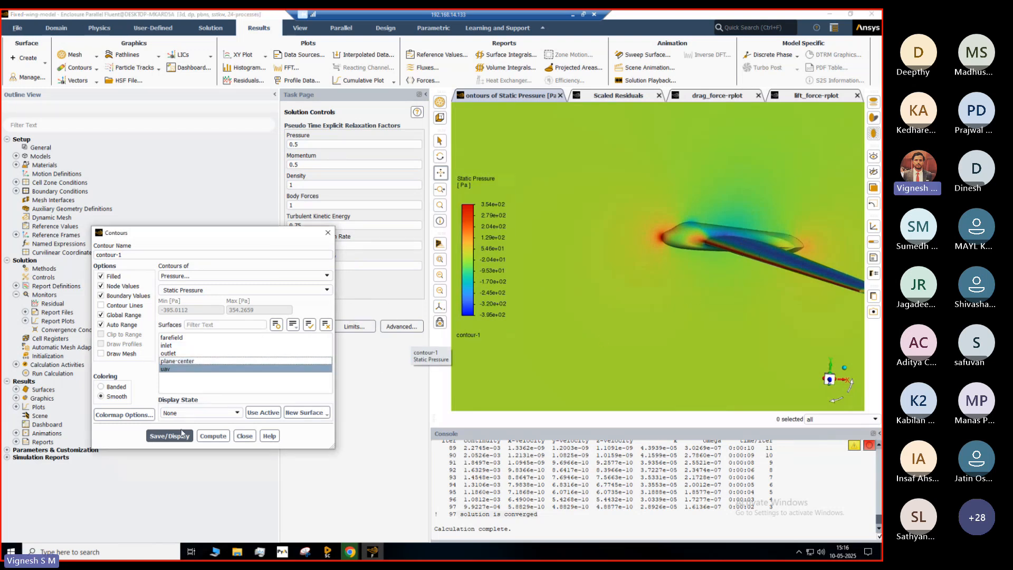
click(303, 413)
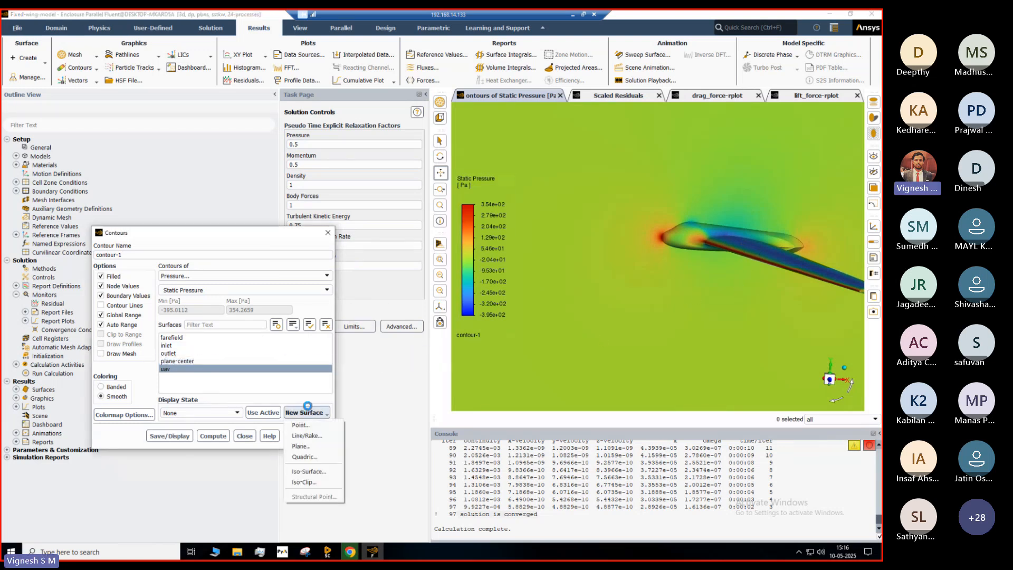
click(302, 446)
drag(317, 335, 281, 331)
text(0)
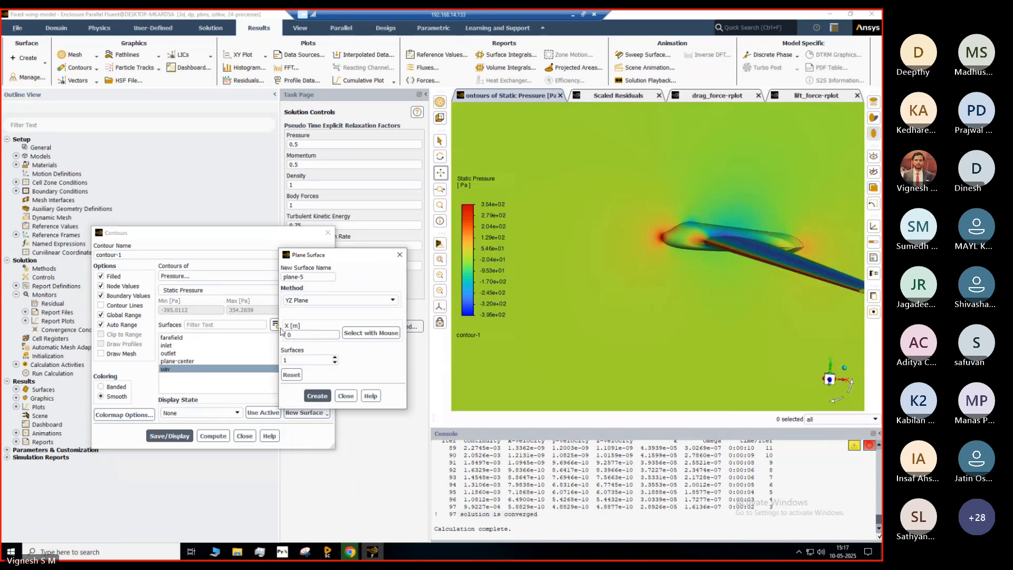
click(313, 276)
key(BackSpace)
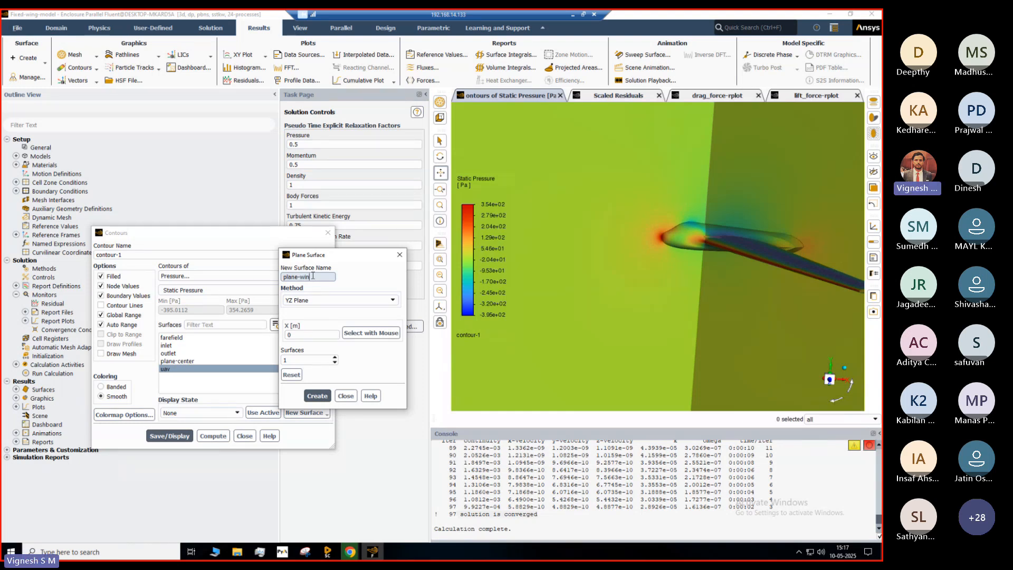
text(wing)
click(317, 395)
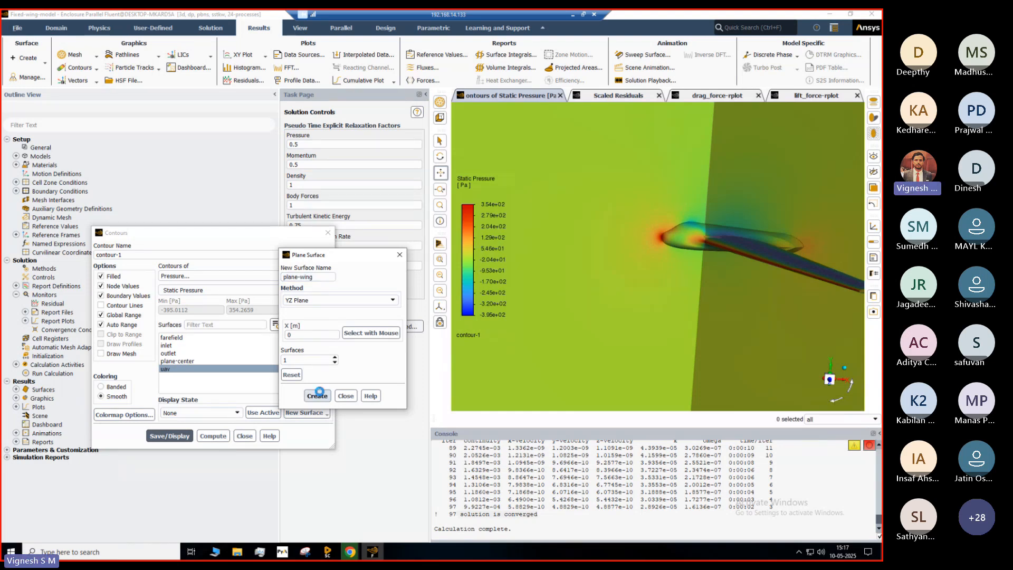
Add plane-wing to the contour's surfaces alongside uav and display the static pressure on both
click(345, 395)
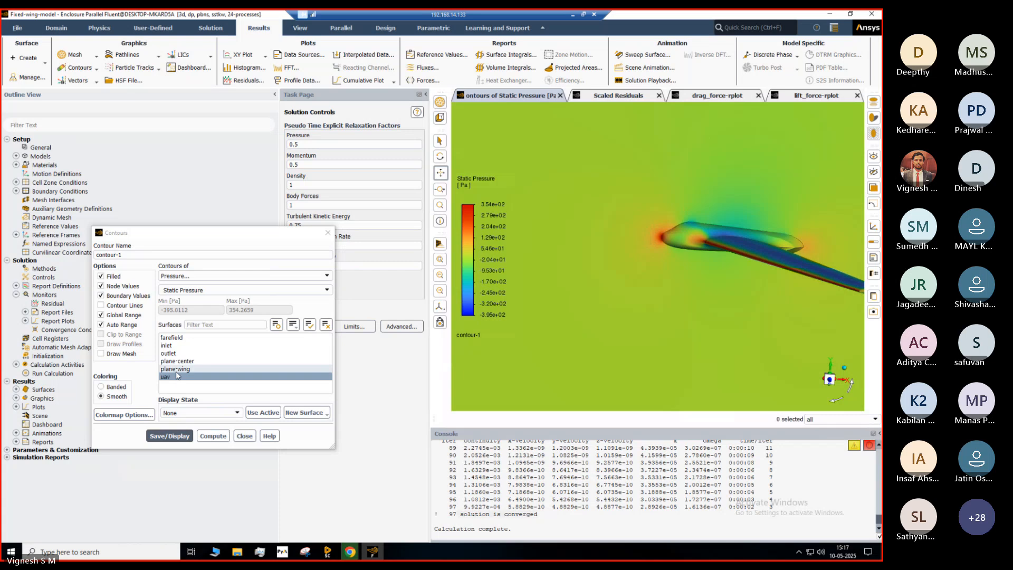
click(176, 369)
click(169, 436)
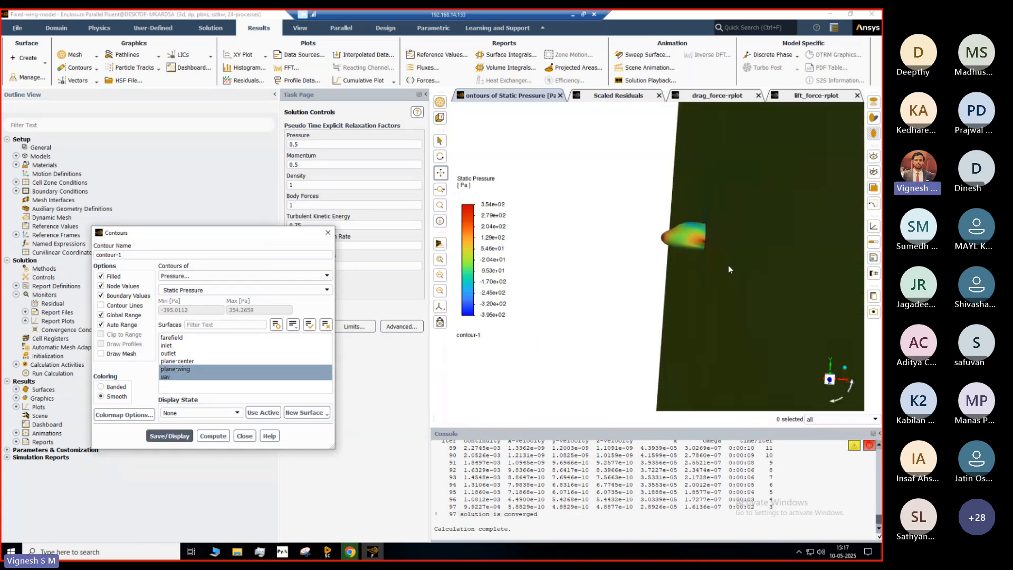
middle_drag(729, 269, 739, 271)
Remove plane-wing from the contour's surfaces and display the static pressure on uav only
click(190, 371)
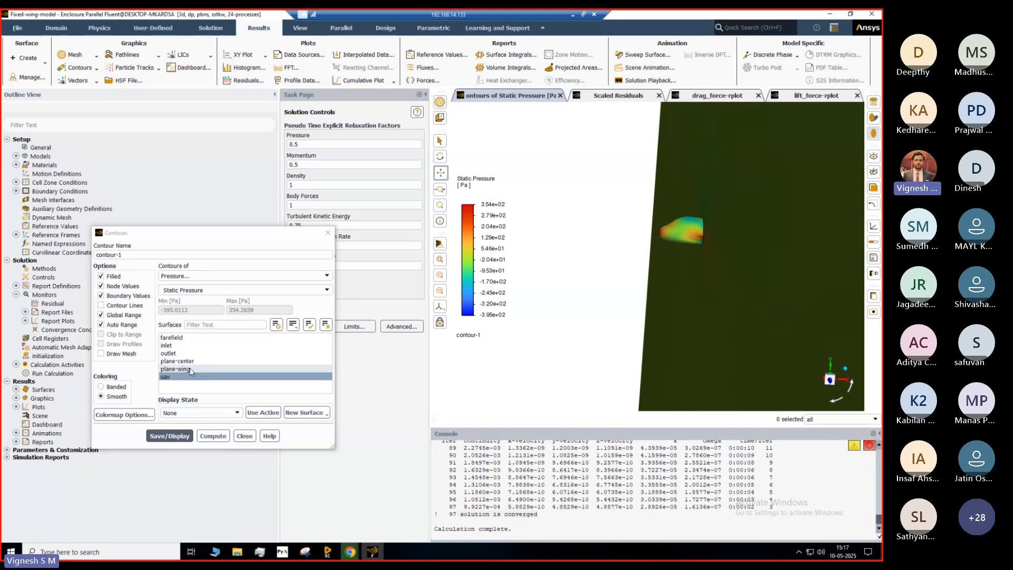
click(188, 375)
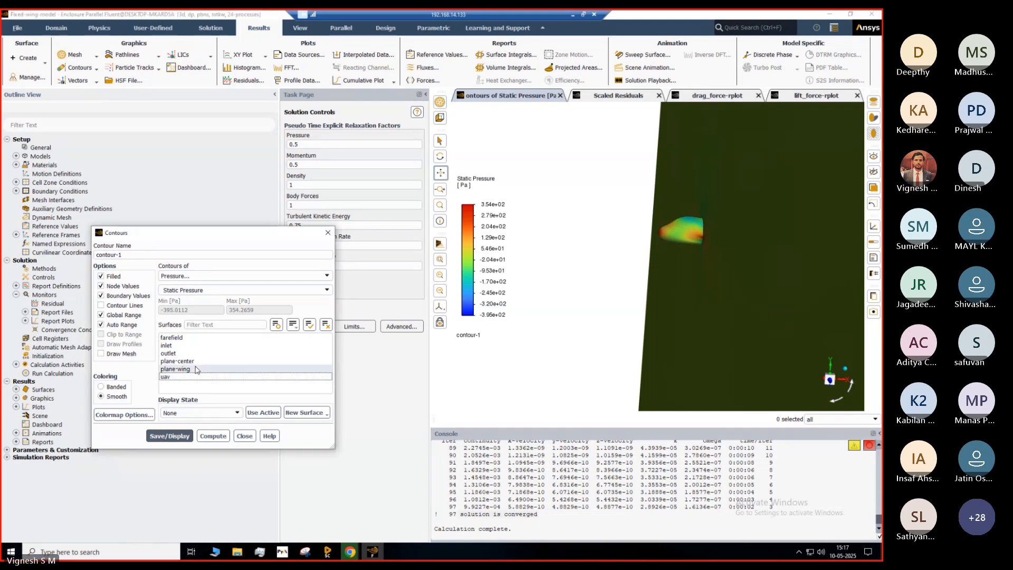
right_click(196, 370)
click(195, 368)
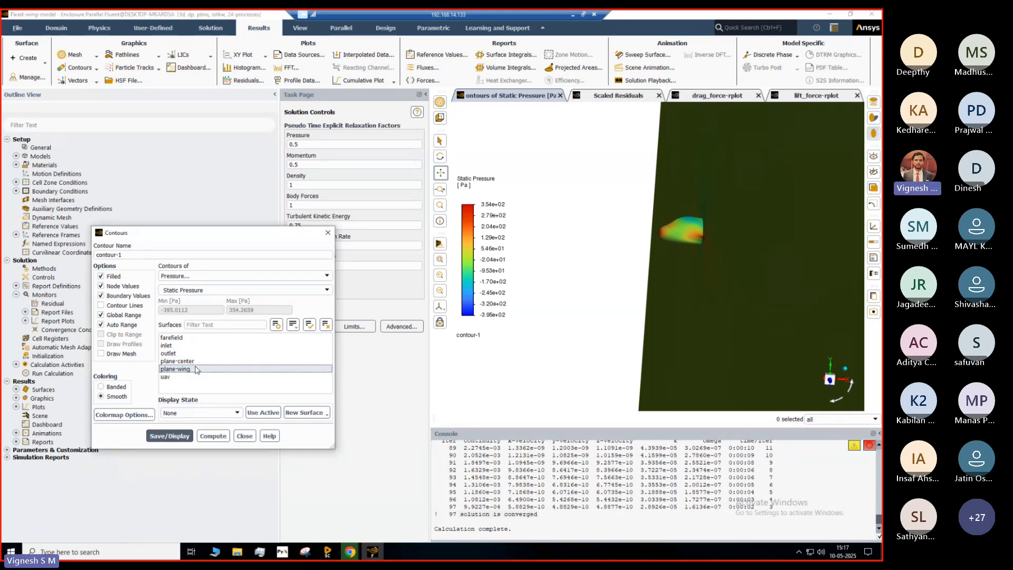
click(195, 369)
click(184, 371)
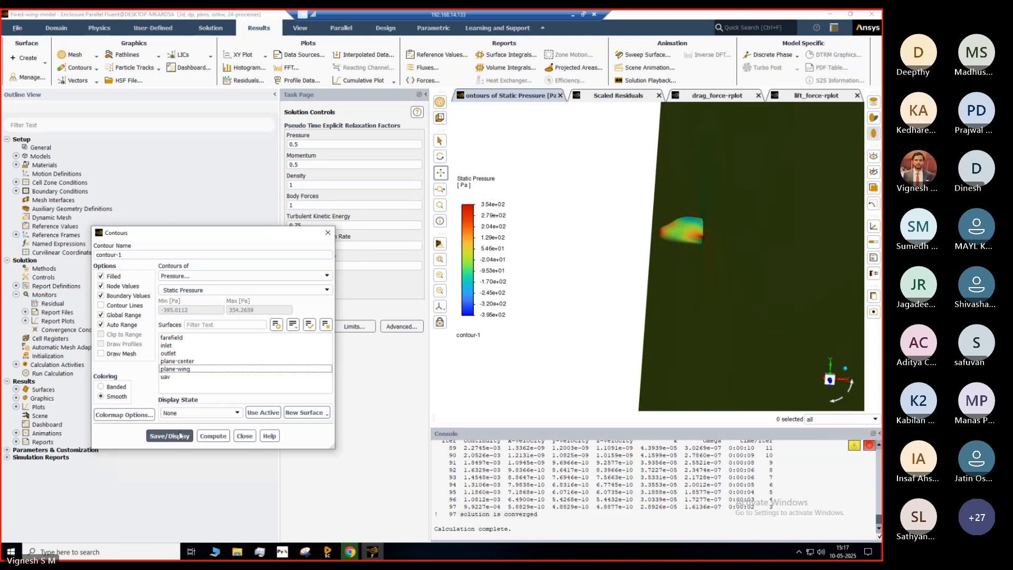
click(167, 376)
click(169, 436)
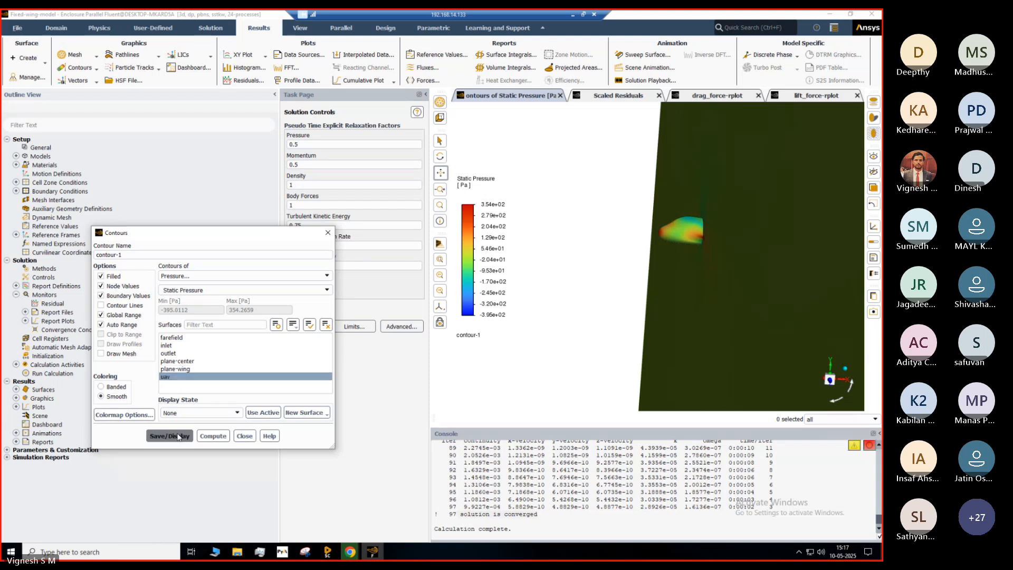
Define a new XY plane surface named plane-wing1 with its Z position set to 0 m
click(305, 413)
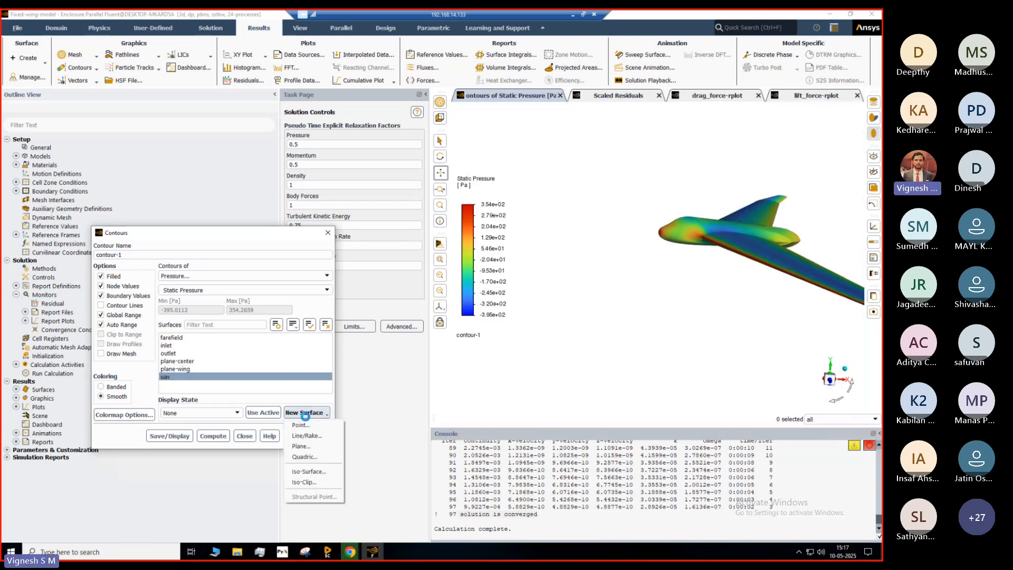
click(312, 446)
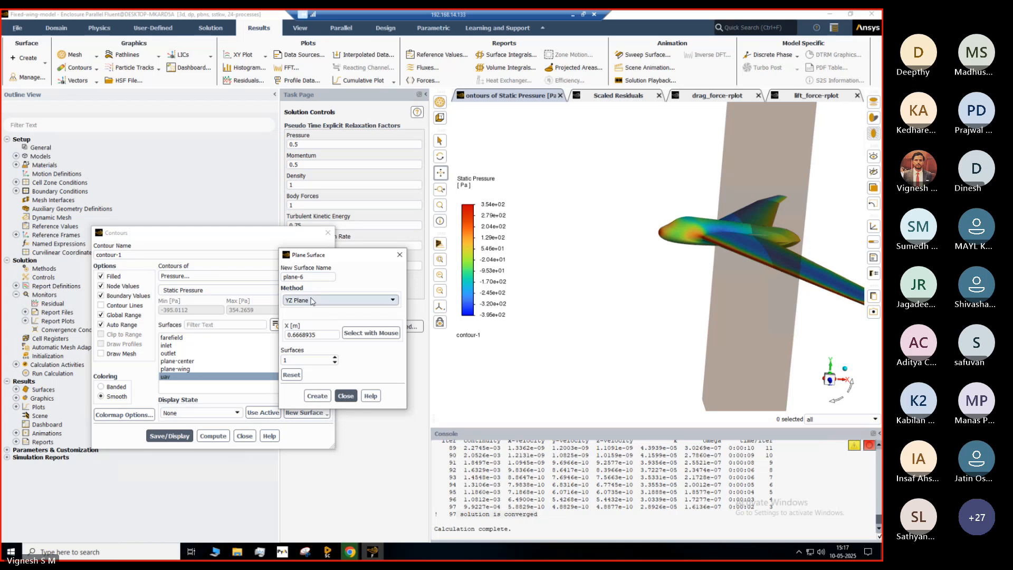
click(311, 301)
click(298, 324)
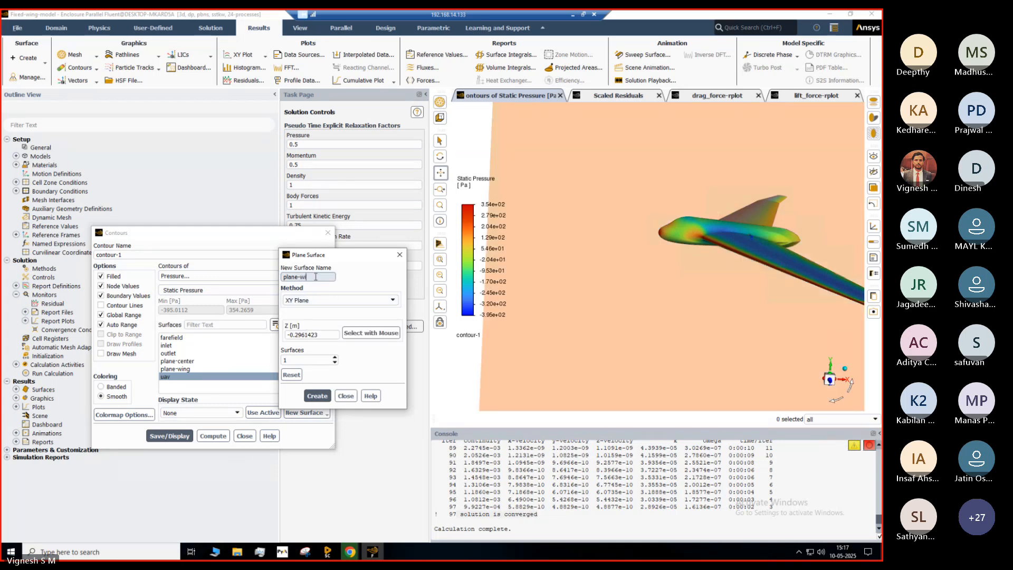
text(g1)
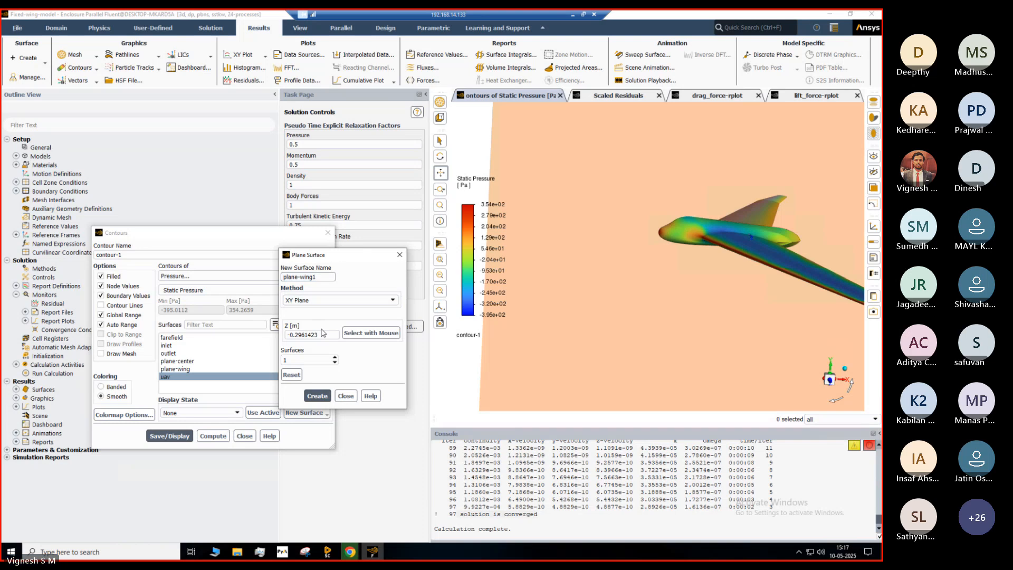
click(322, 335)
double_click(322, 336)
text(0)
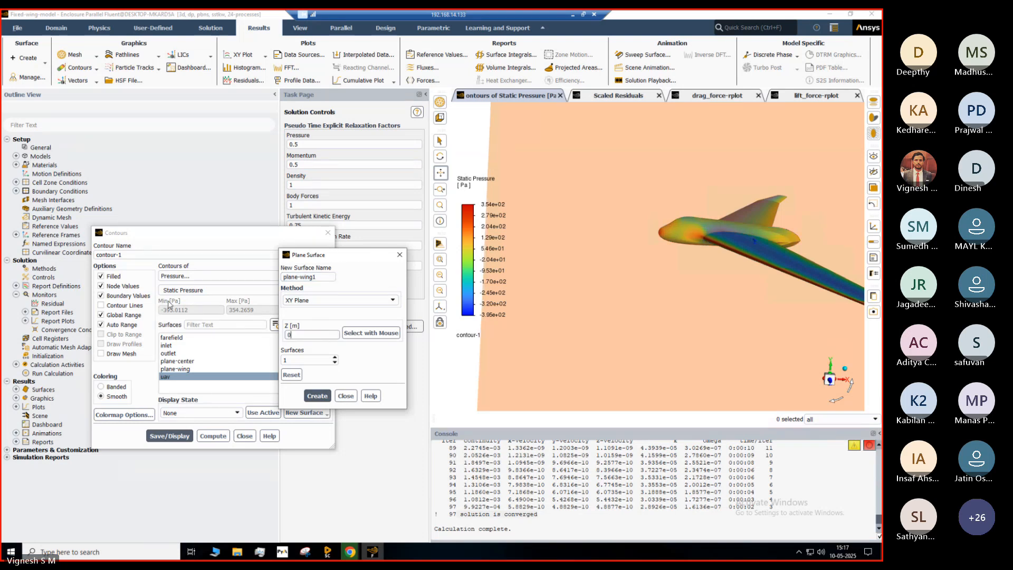
Create the plane surface plane-wing1 with the XY Plane method and display contour-1's static pressure on it together with uav
drag(638, 324, 633, 249)
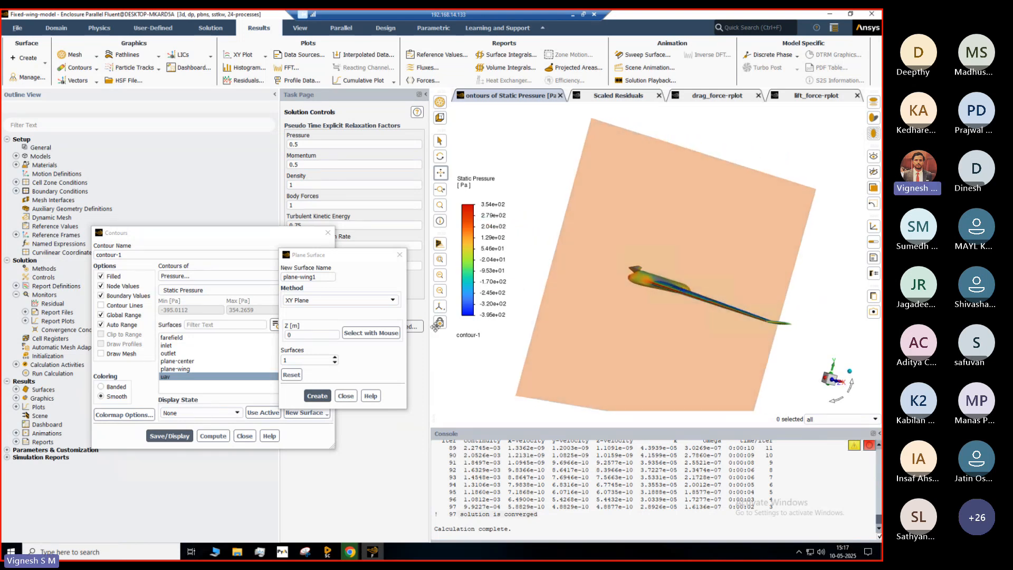
click(319, 396)
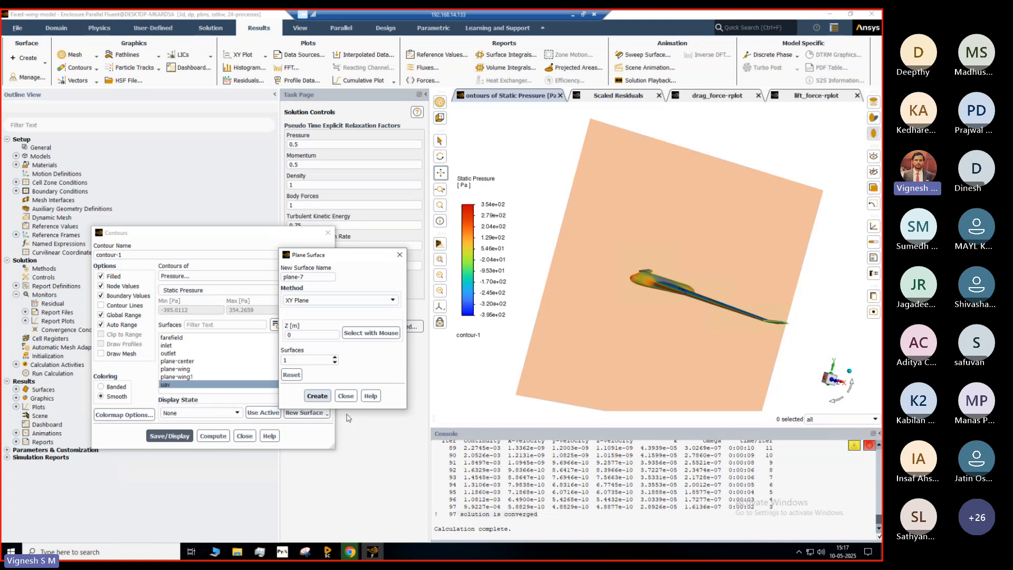
click(345, 395)
click(177, 376)
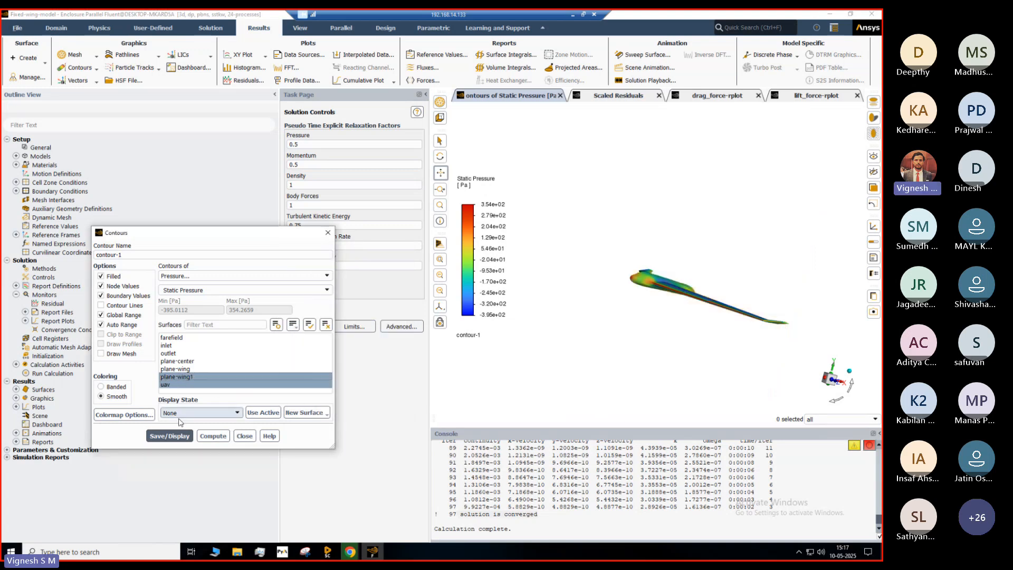
click(169, 435)
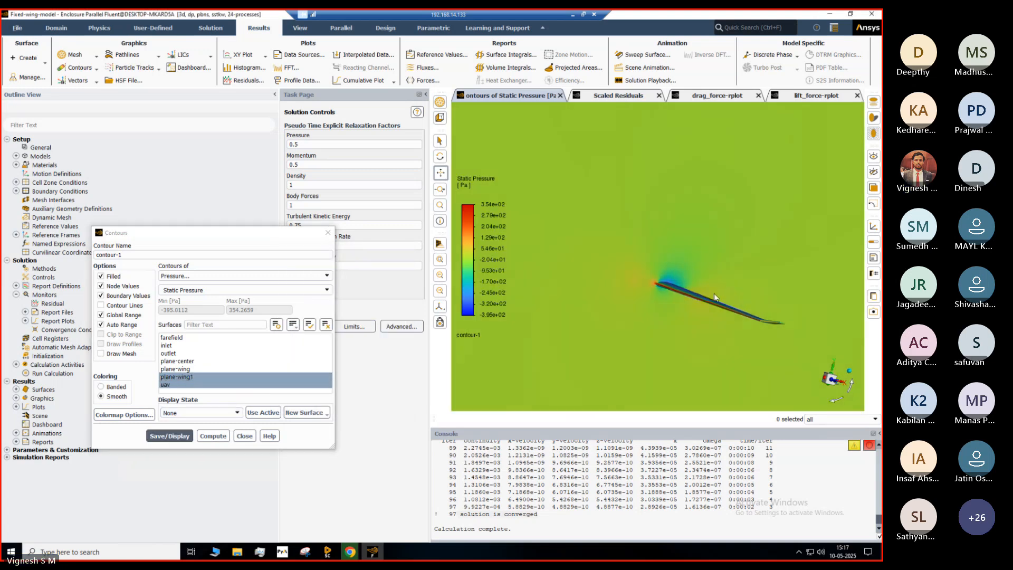
Examine the static pressure distribution around the wing section and along the wing's leading edge and upper surface
mouse_move(714, 293)
mouse_down()
mouse_move(691, 255)
mouse_move(711, 280)
mouse_up()
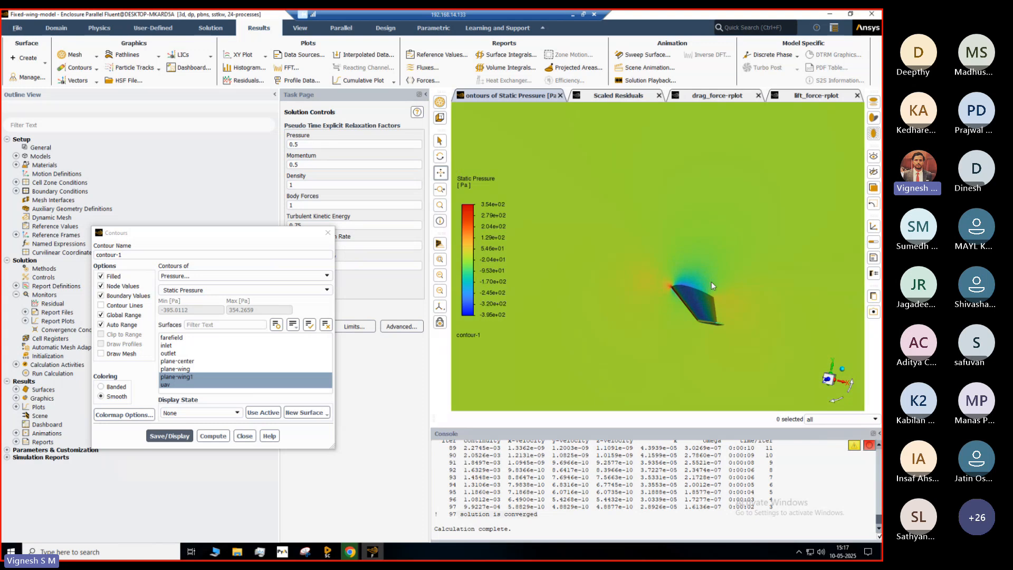
scroll(711, 282, up, 5)
middle_drag(688, 288, 707, 235)
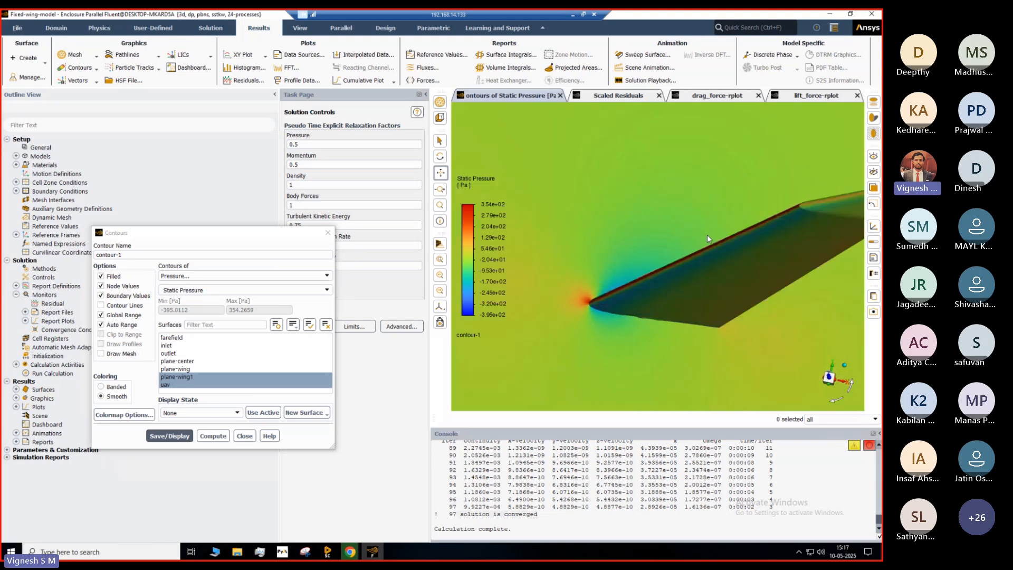
mouse_move(707, 234)
mouse_down()
mouse_move(689, 293)
mouse_move(615, 283)
mouse_up()
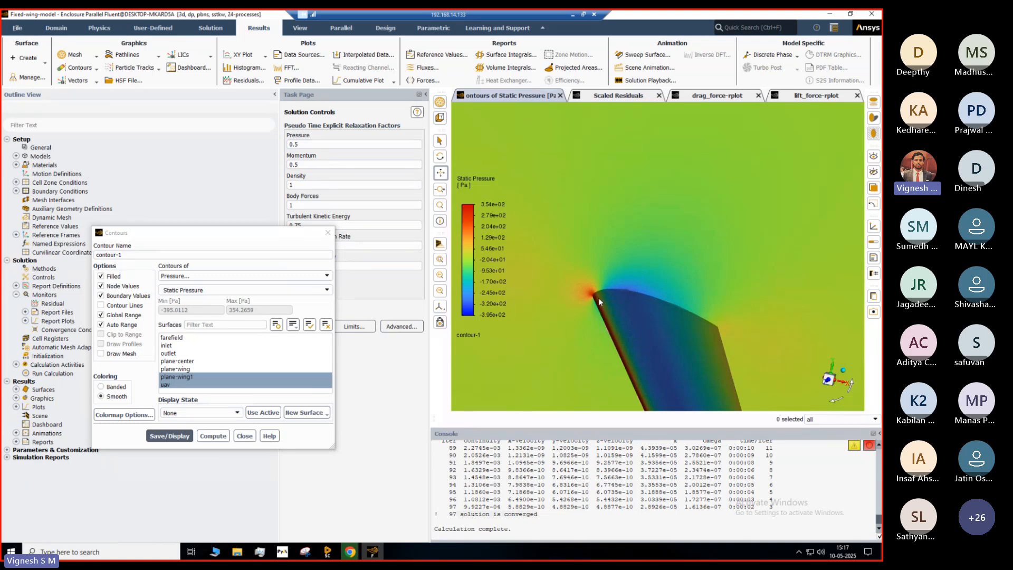
mouse_move(597, 297)
mouse_down()
mouse_move(623, 290)
mouse_move(601, 303)
mouse_move(713, 330)
mouse_move(695, 312)
mouse_move(717, 312)
mouse_up()
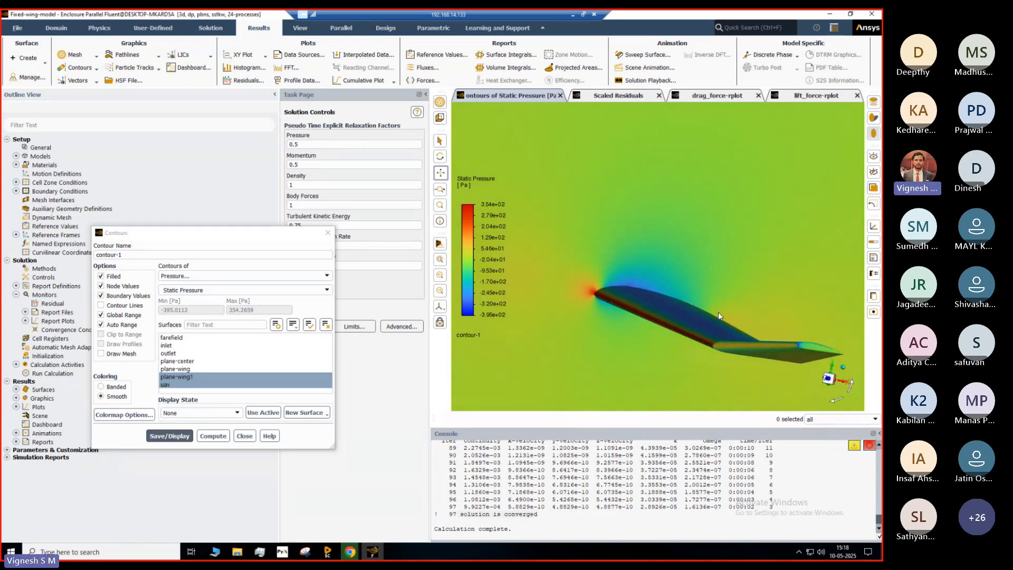
middle_drag(717, 312, 712, 312)
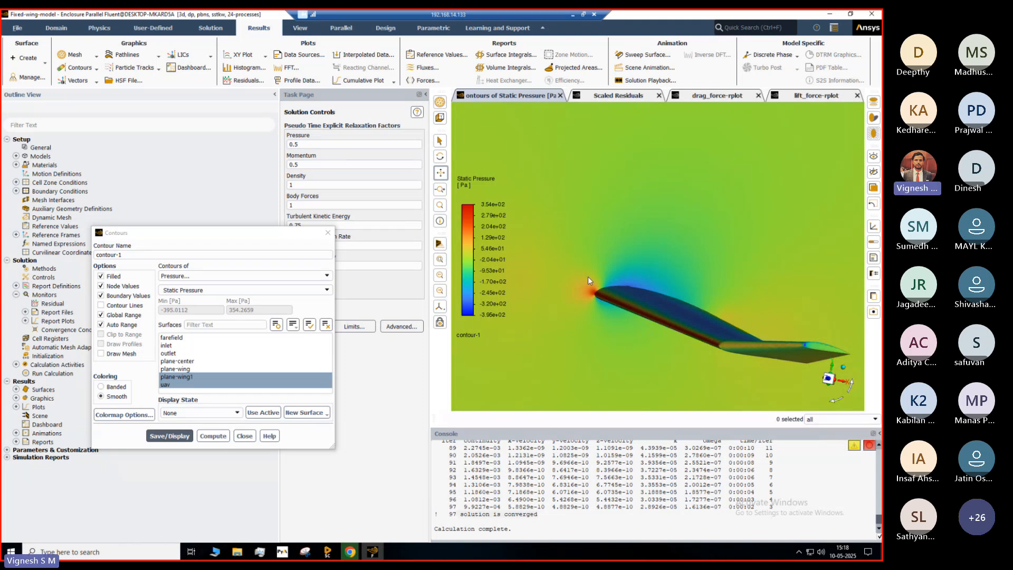
scroll(587, 277, down, 2)
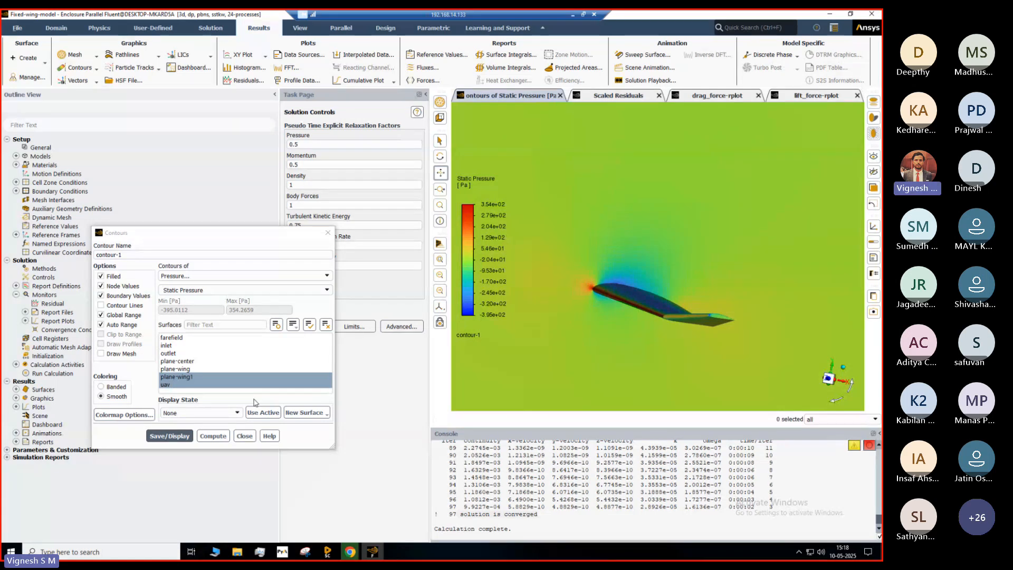
Display contour-1 as Velocity Magnitude on plane-wing1 only, without uav, and inspect the flow around the airfoil's trailing edge
click(188, 384)
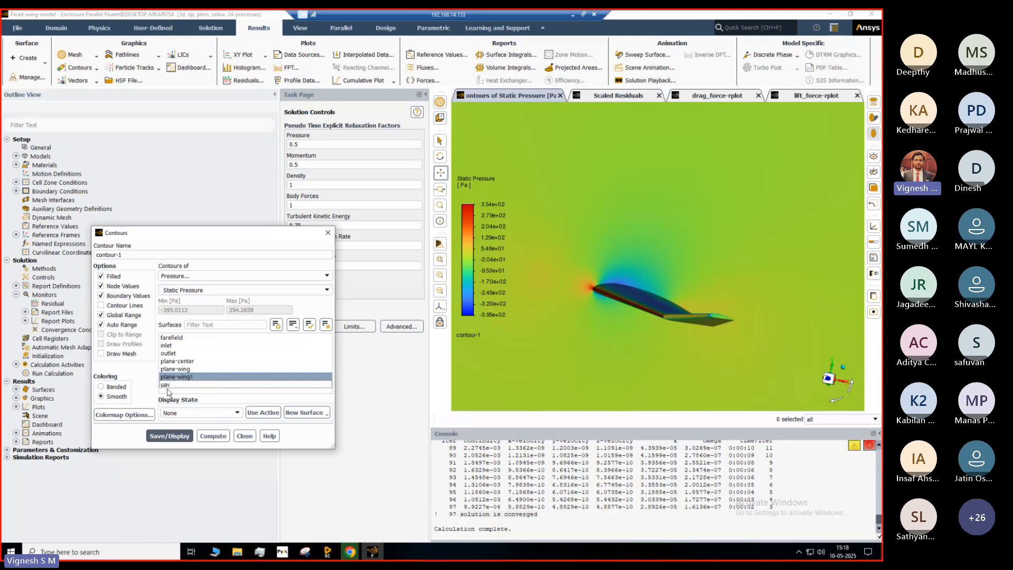
click(192, 275)
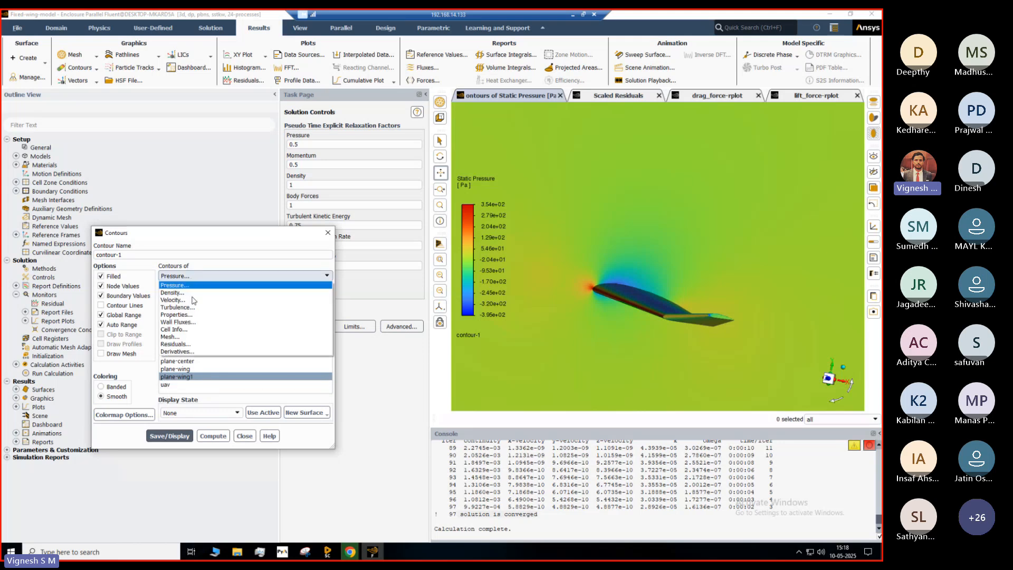
click(193, 299)
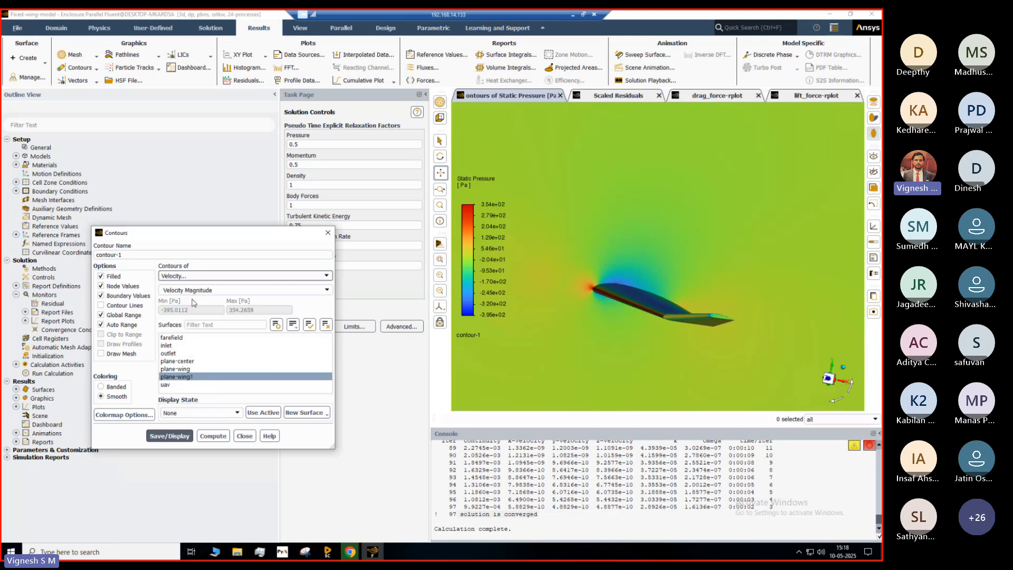
click(174, 435)
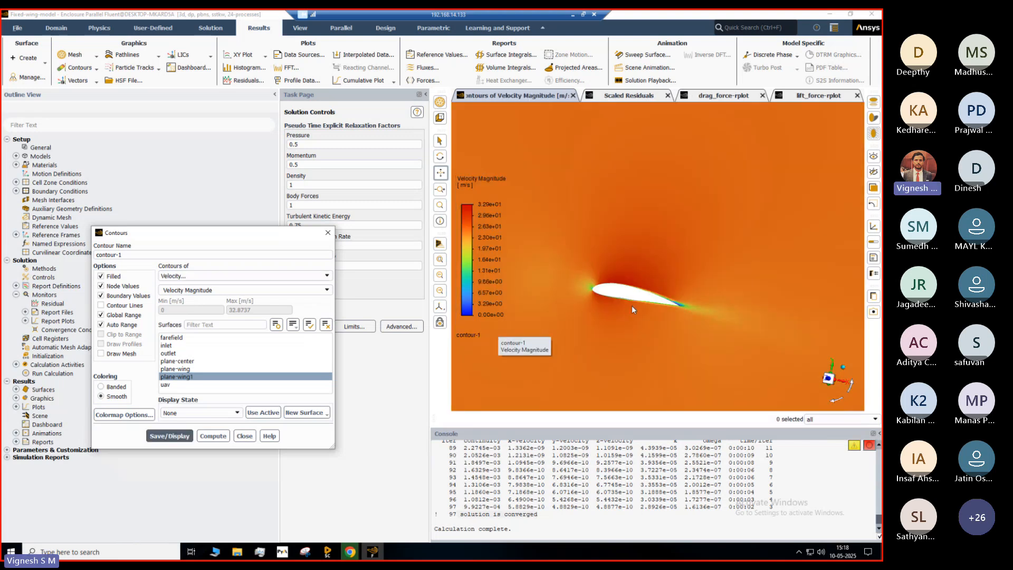
scroll(614, 291, up, 4)
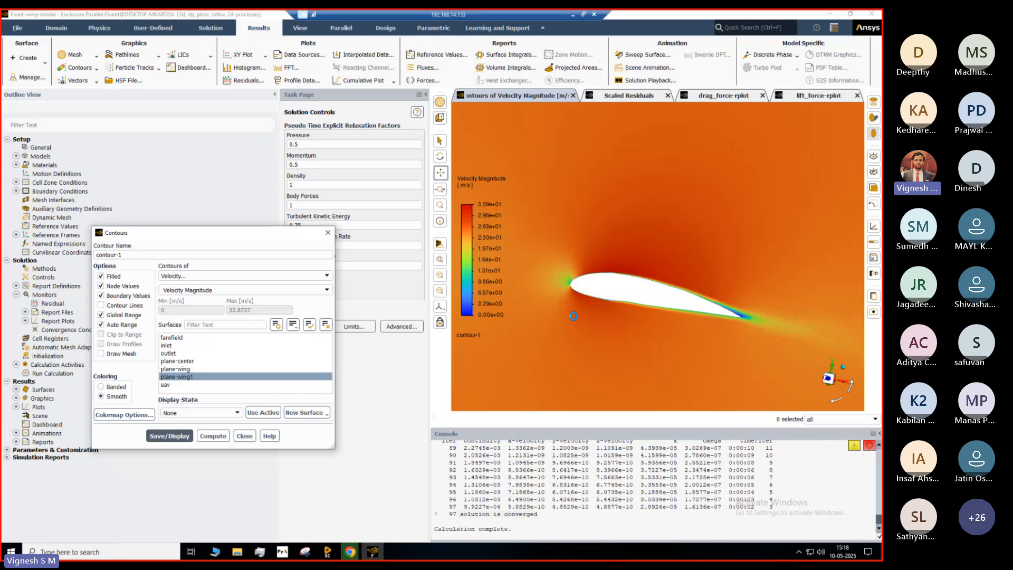
scroll(592, 318, up, 2)
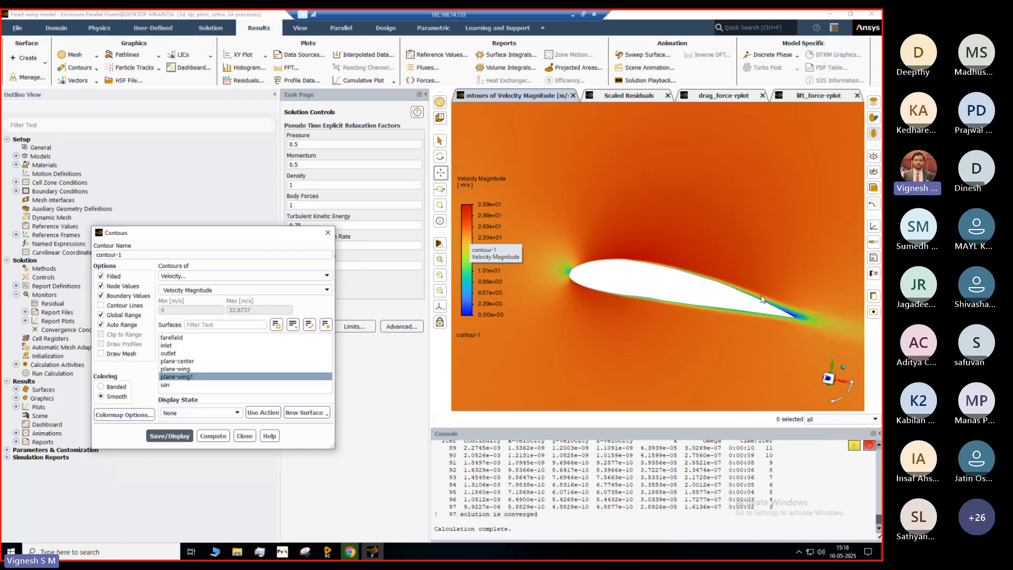
scroll(761, 299, up, 3)
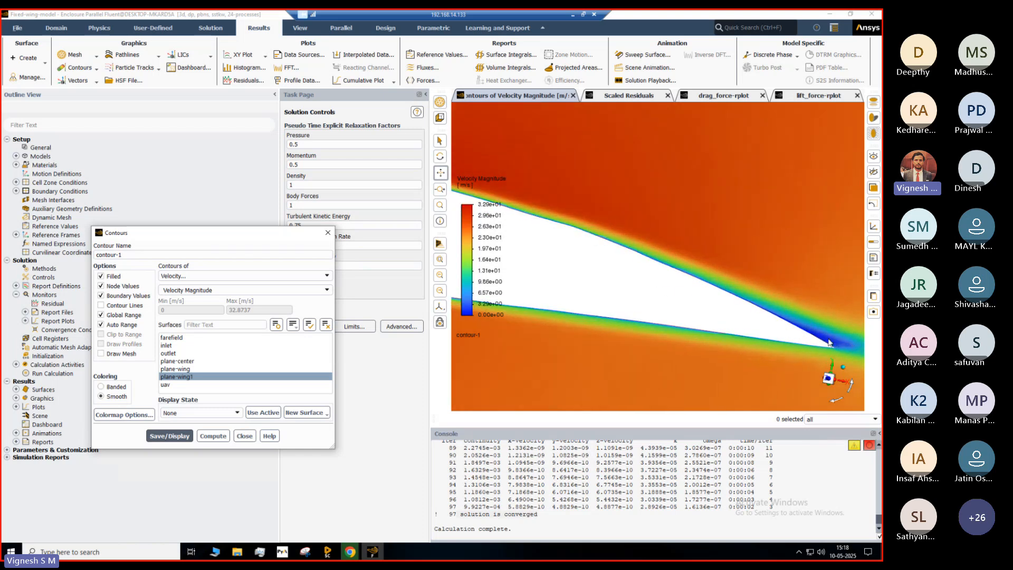
Switch the velocity magnitude contour to plane-center only, display it, inspect the fuselage wake, and close the contour settings
click(175, 377)
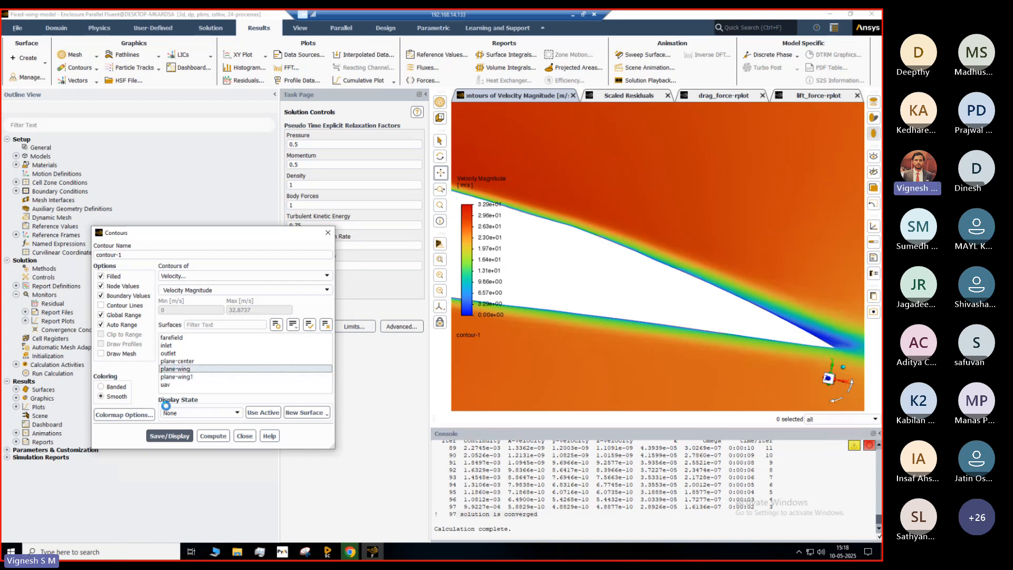
click(175, 368)
click(178, 361)
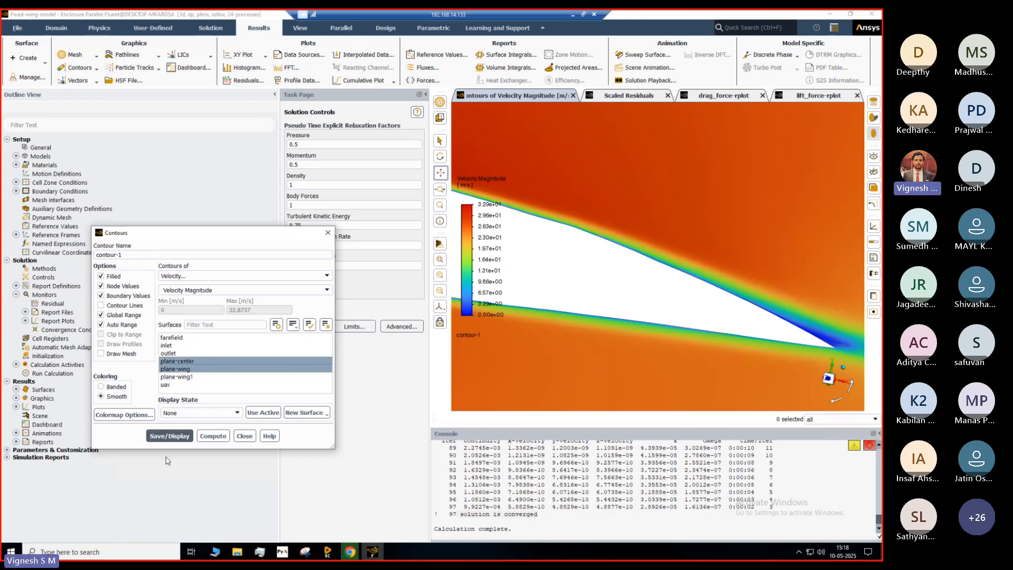
click(188, 368)
click(171, 438)
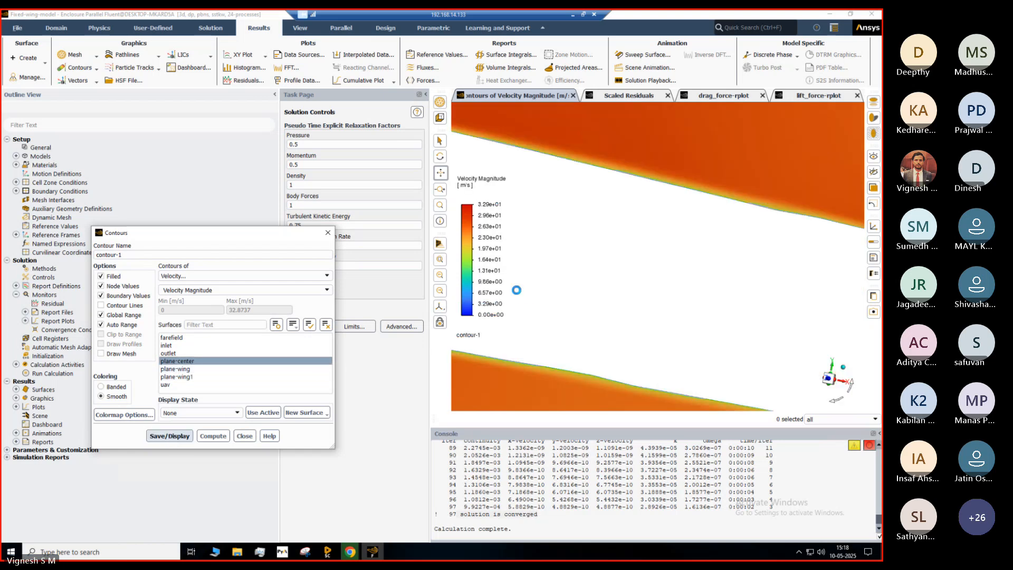
scroll(590, 263, down, 5)
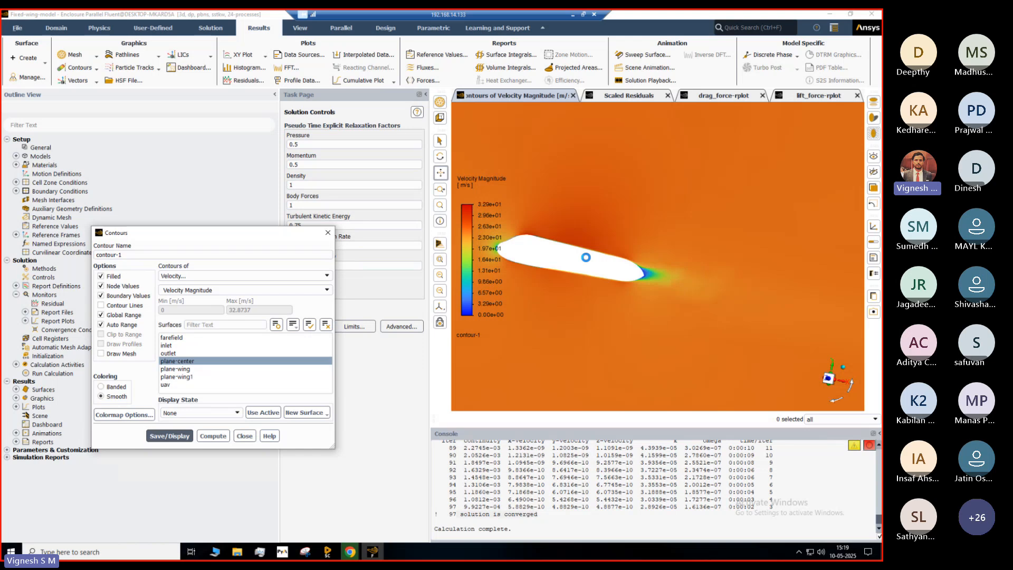
scroll(515, 259, up, 2)
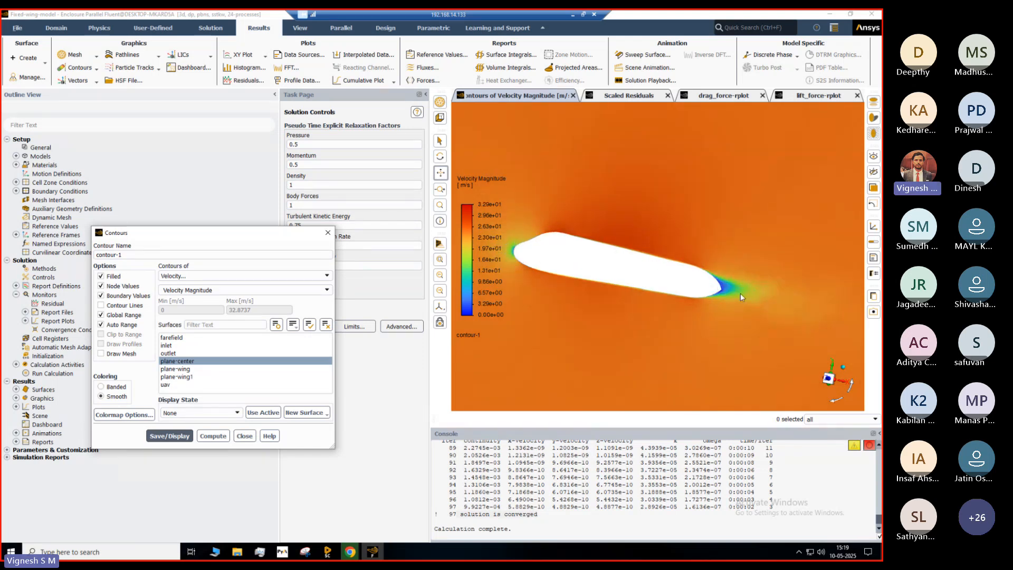
scroll(607, 253, down, 2)
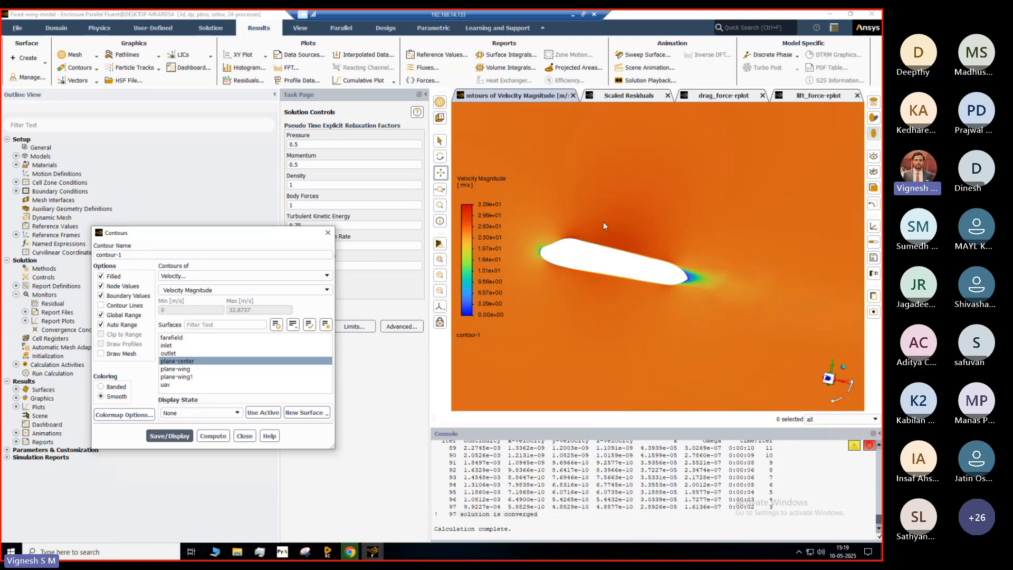
click(245, 436)
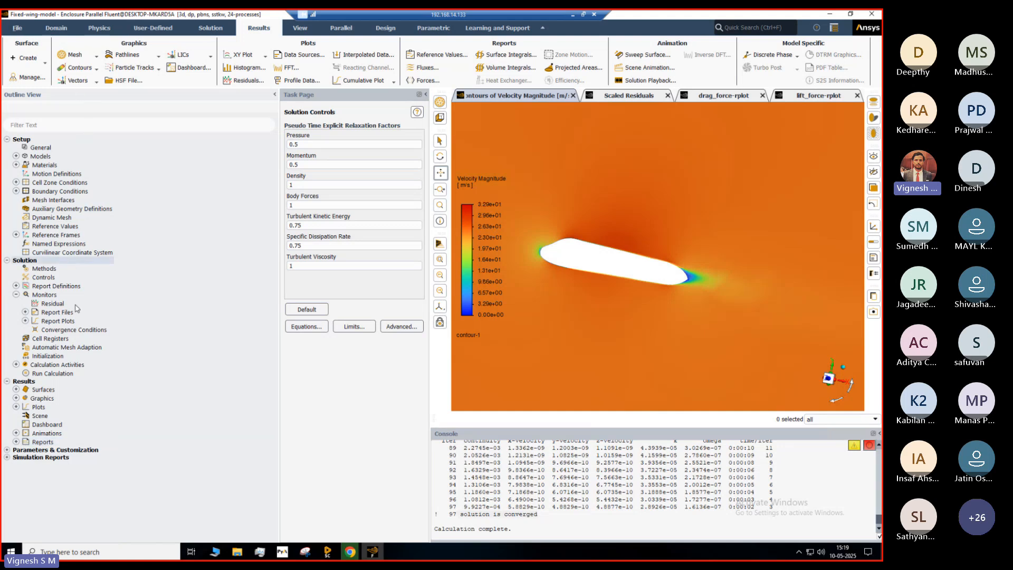
Print a force report for the uav wall zone with direction vector X 1, Y 0, Z 0
click(16, 443)
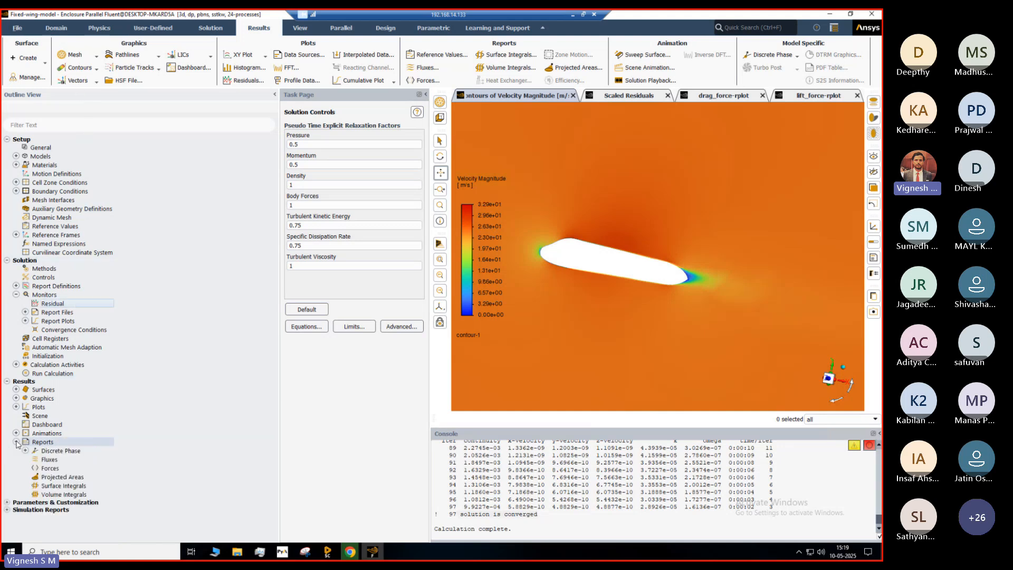
double_click(48, 468)
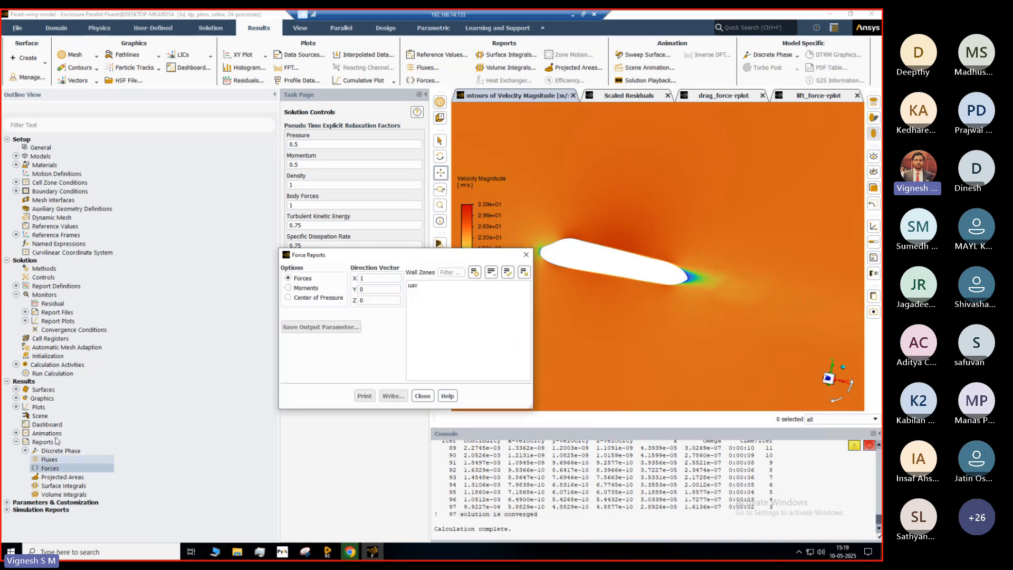
drag(298, 254, 124, 220)
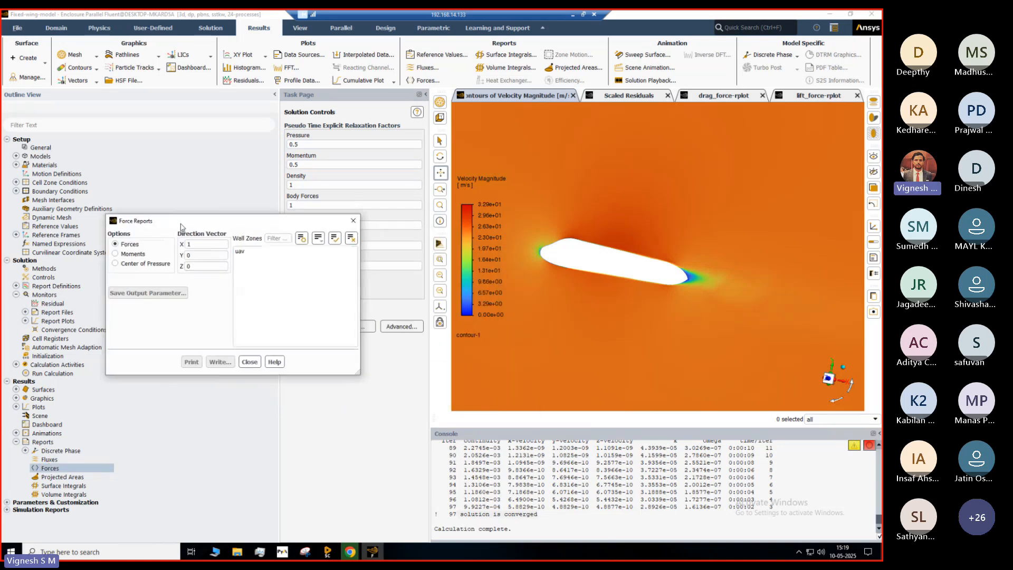
click(248, 251)
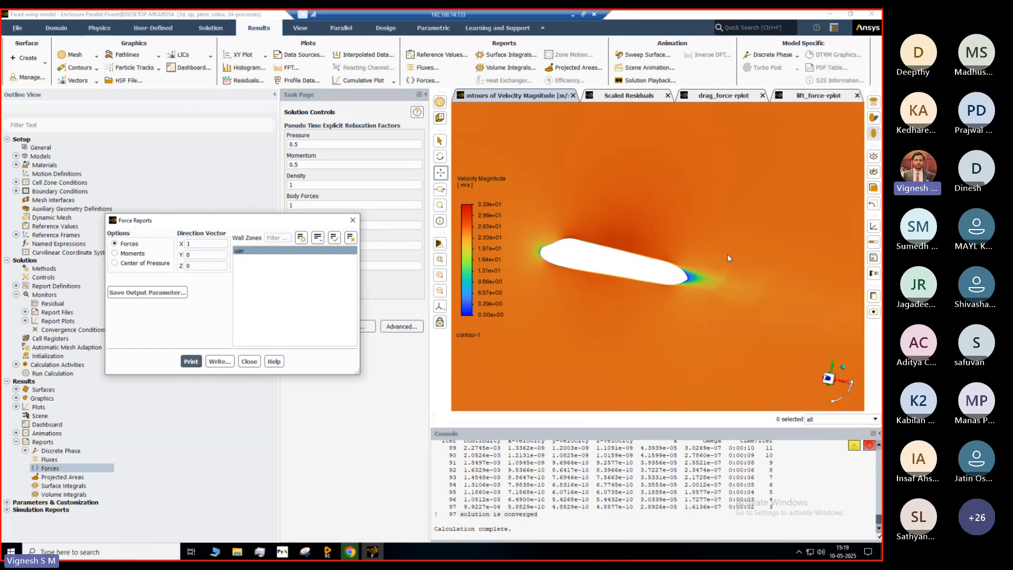
scroll(727, 255, down, 2)
scroll(727, 258, down, 2)
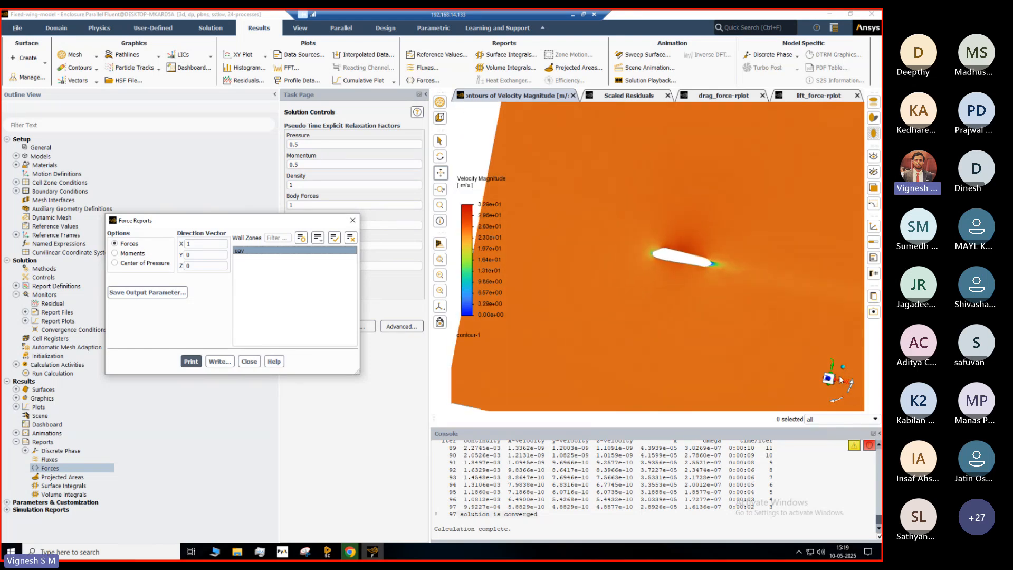
click(828, 378)
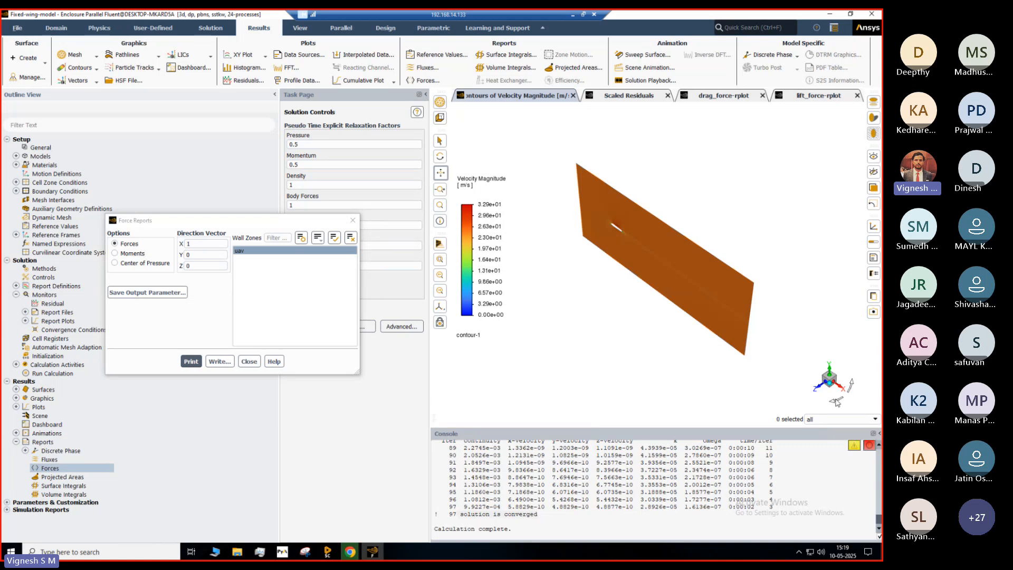
click(191, 361)
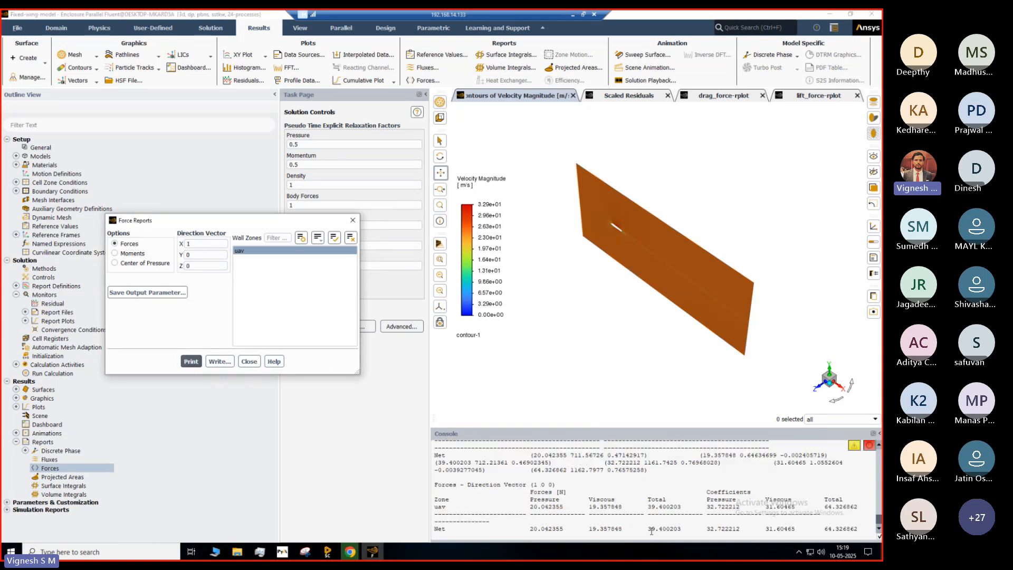
Review the net pressure, viscous and total forces in the console output and bring up the drag_force-rplot graph for comparison
drag(651, 529, 674, 534)
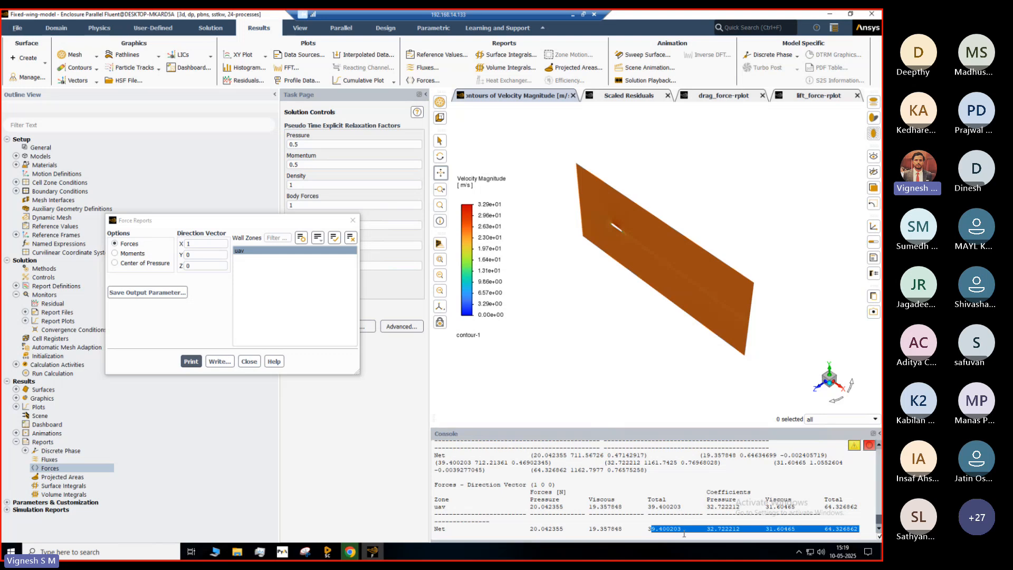
click(642, 532)
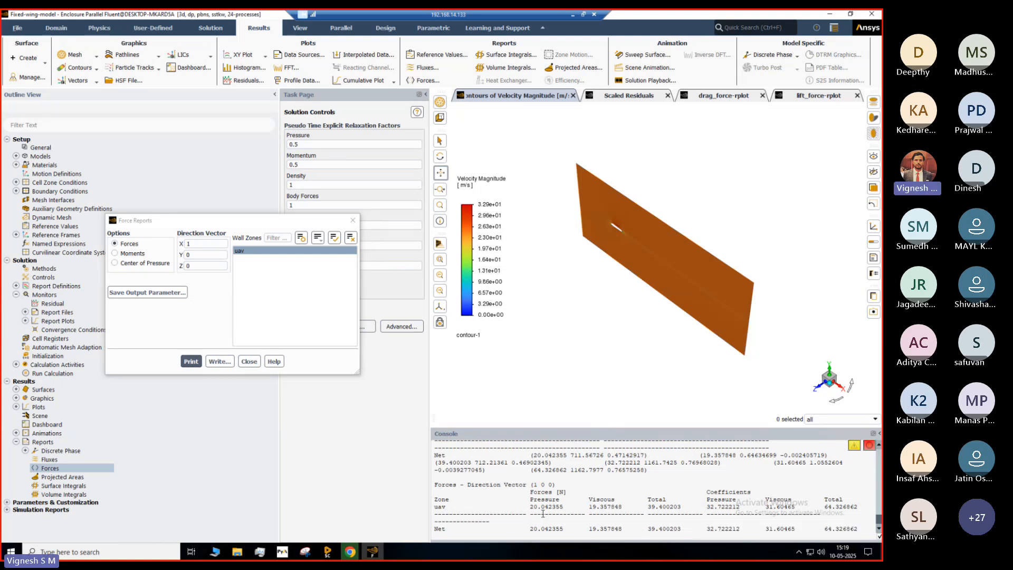
drag(529, 493, 526, 529)
click(610, 528)
drag(637, 528, 532, 528)
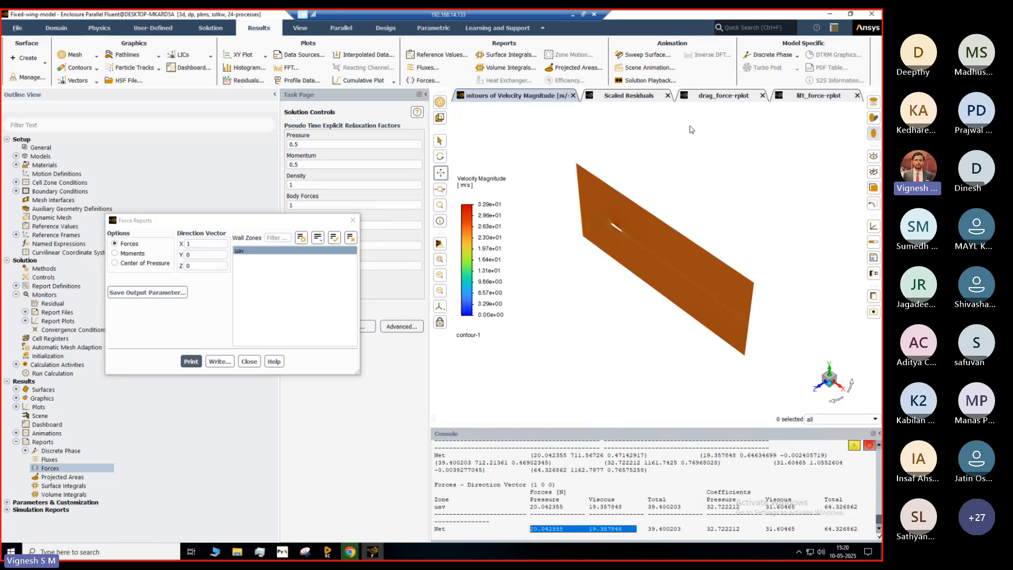
click(707, 96)
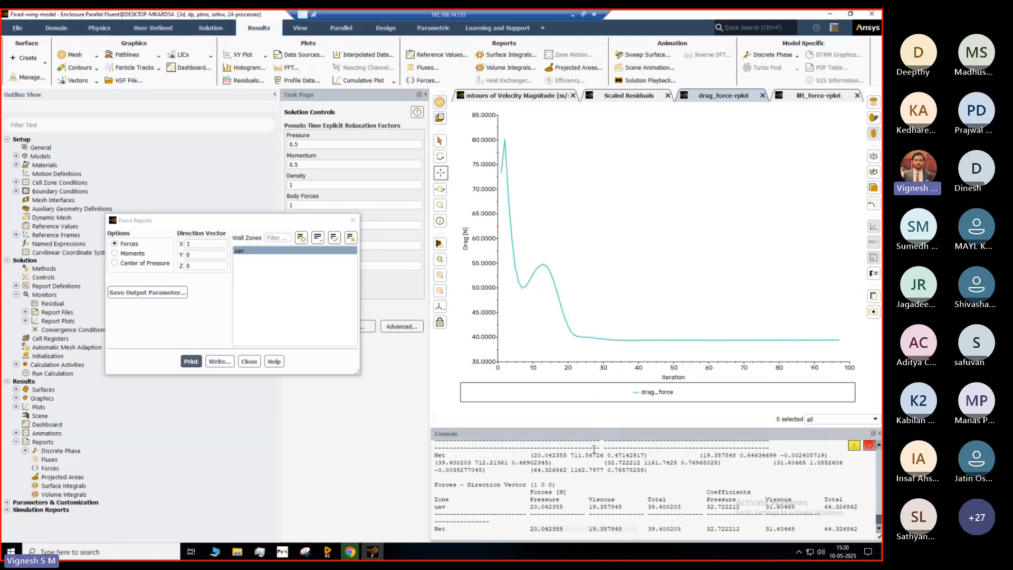
Highlight the net total drag force in the console output and return to the velocity magnitude contour window
drag(652, 529, 688, 532)
click(663, 510)
click(531, 99)
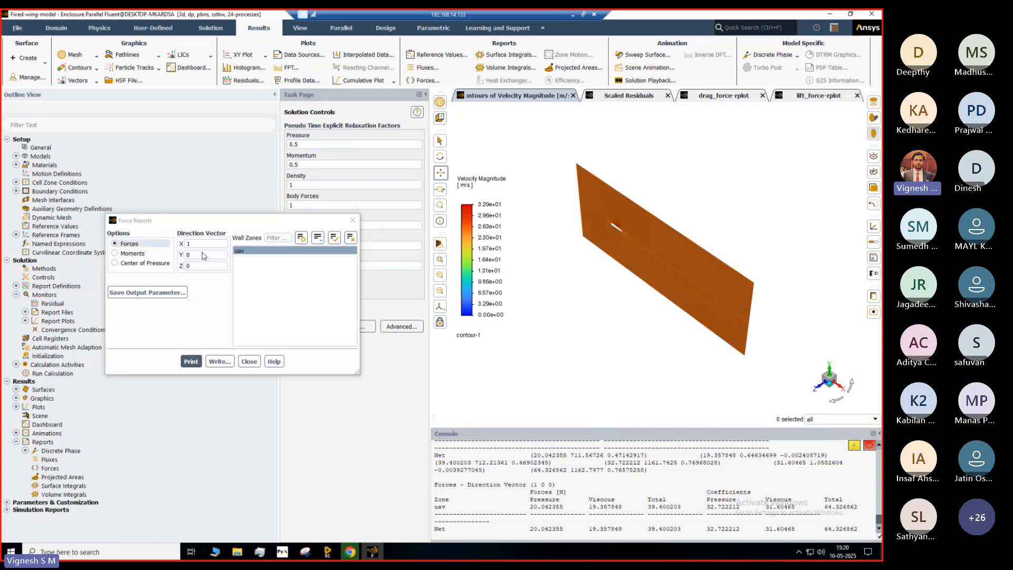
Print a force report for the uav wall zone with direction vector X 0, Y 1, Z 0
drag(199, 244, 136, 245)
text(0)
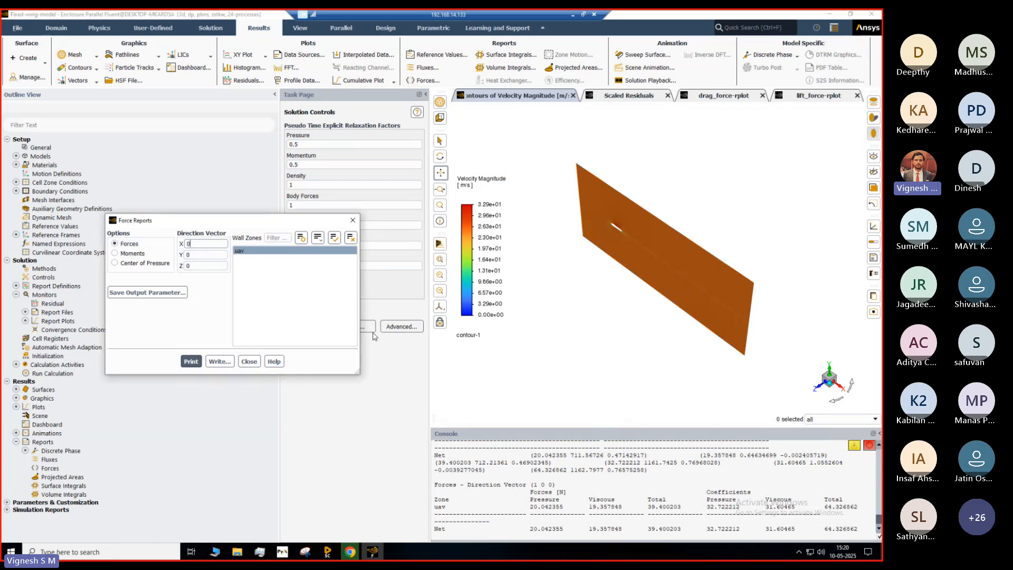
click(206, 255)
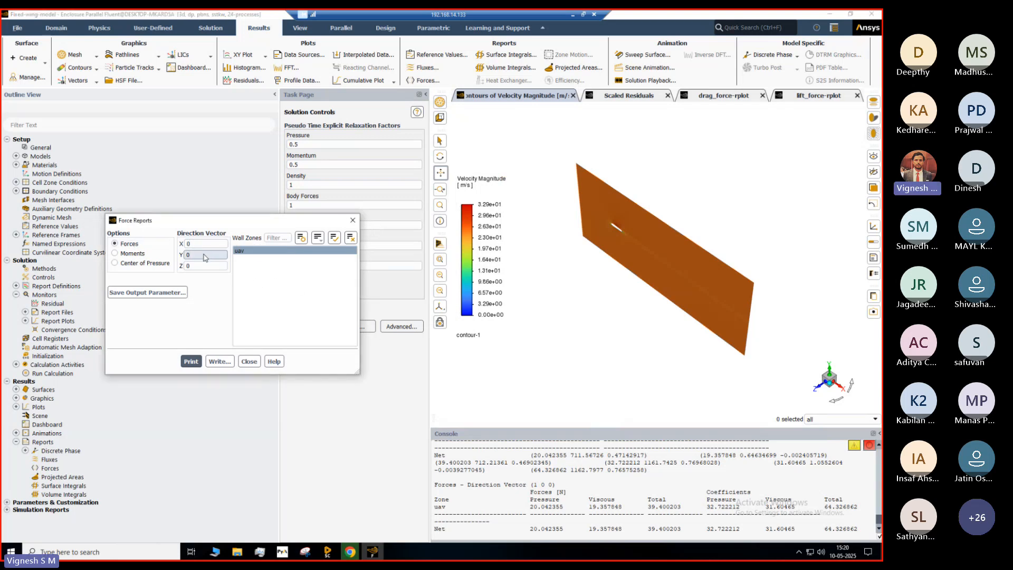
text(1)
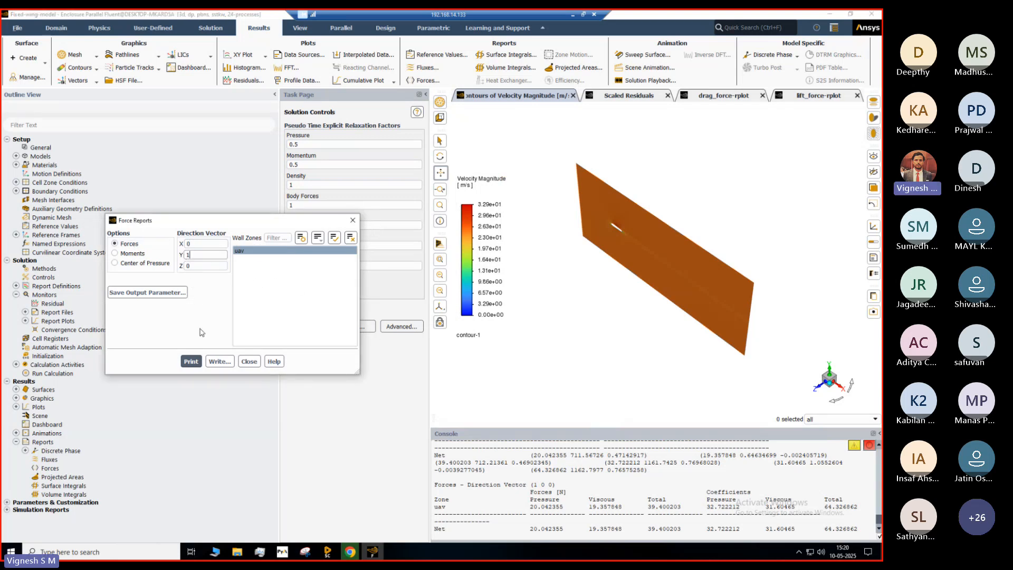
click(191, 361)
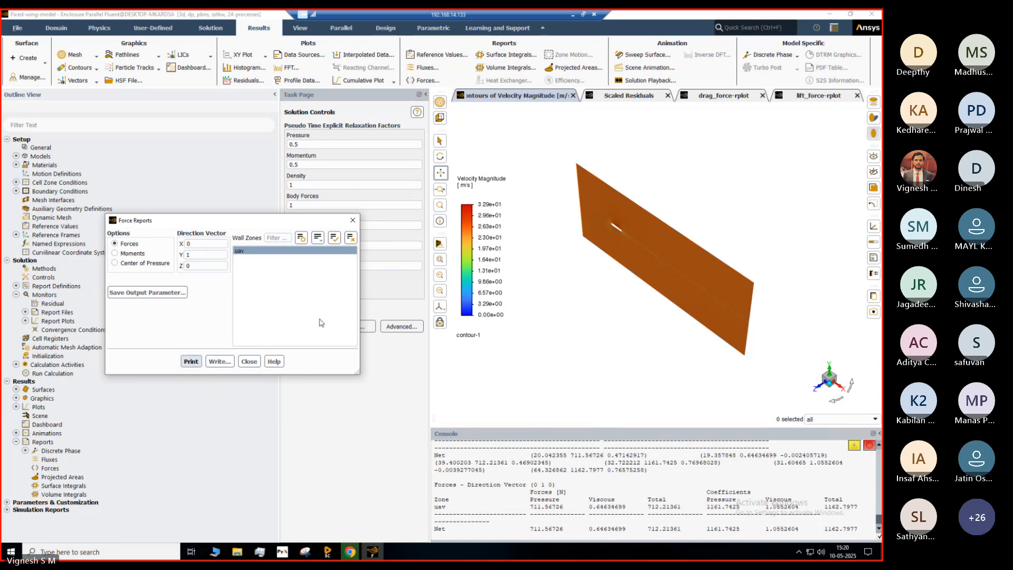
Compare the lift_force-rplot graph with the net total lift in the console, return to the velocity contour, and close the force report settings
click(802, 95)
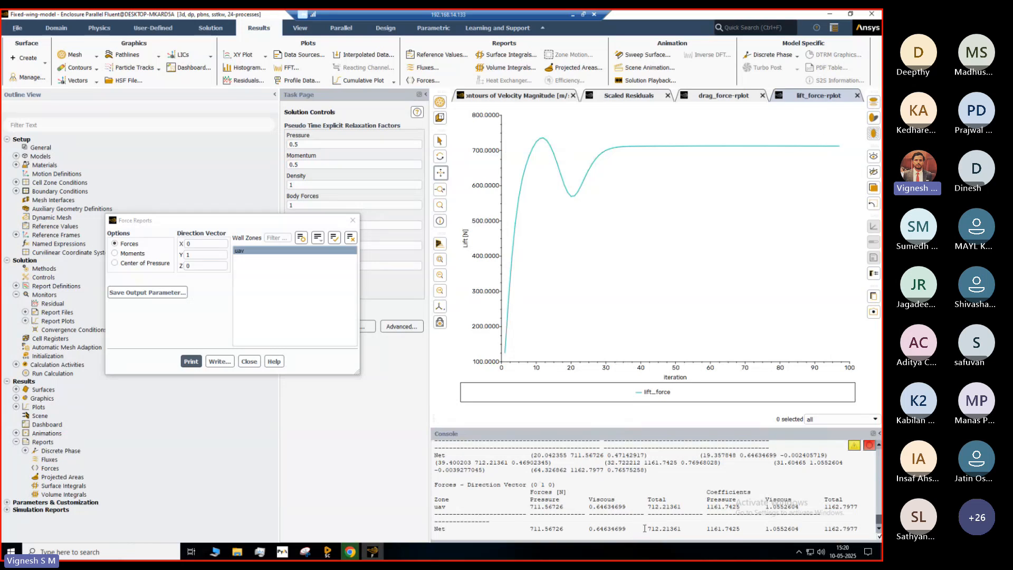
drag(643, 528, 693, 528)
click(688, 532)
drag(685, 529, 629, 531)
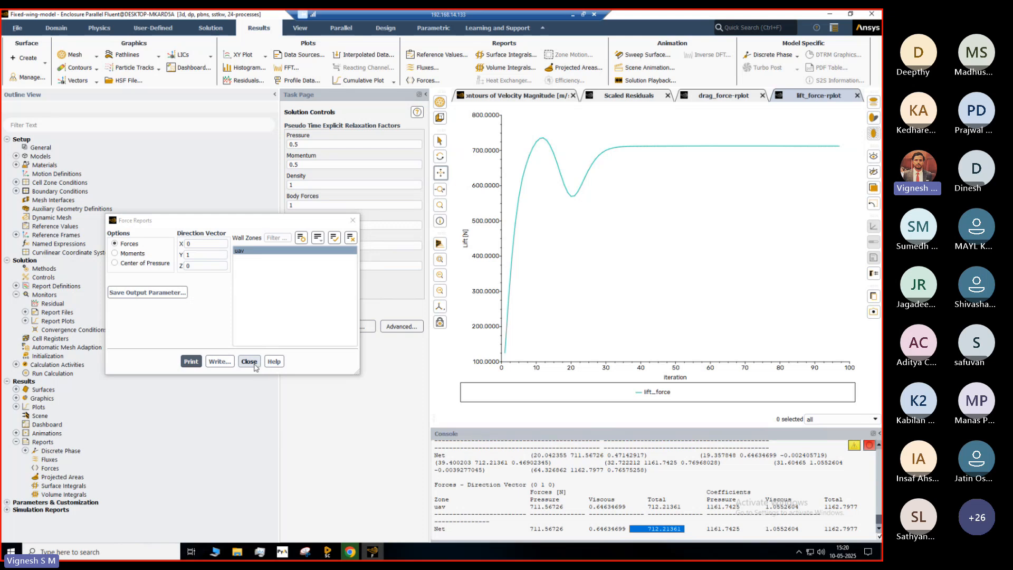
click(529, 95)
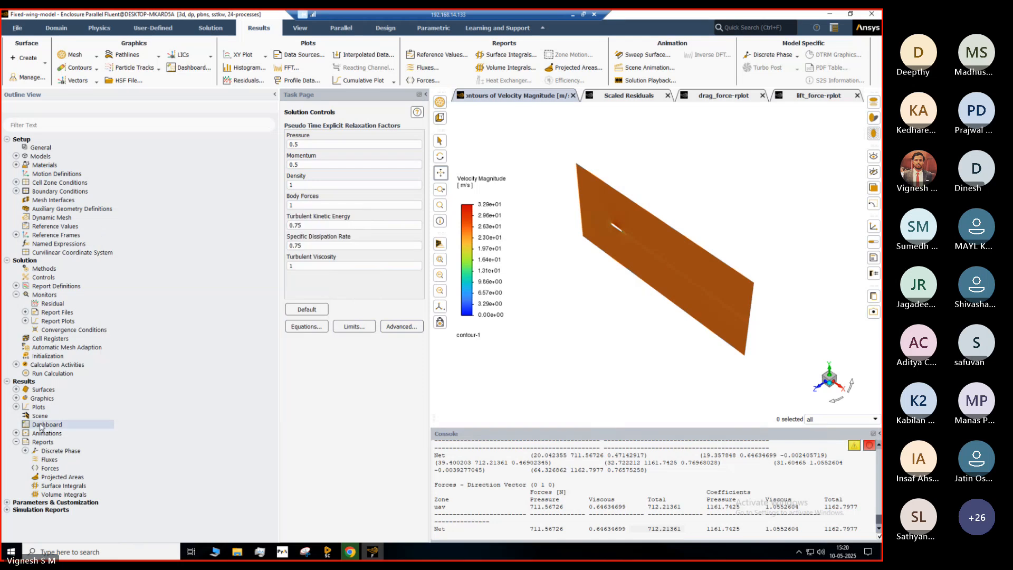
click(249, 361)
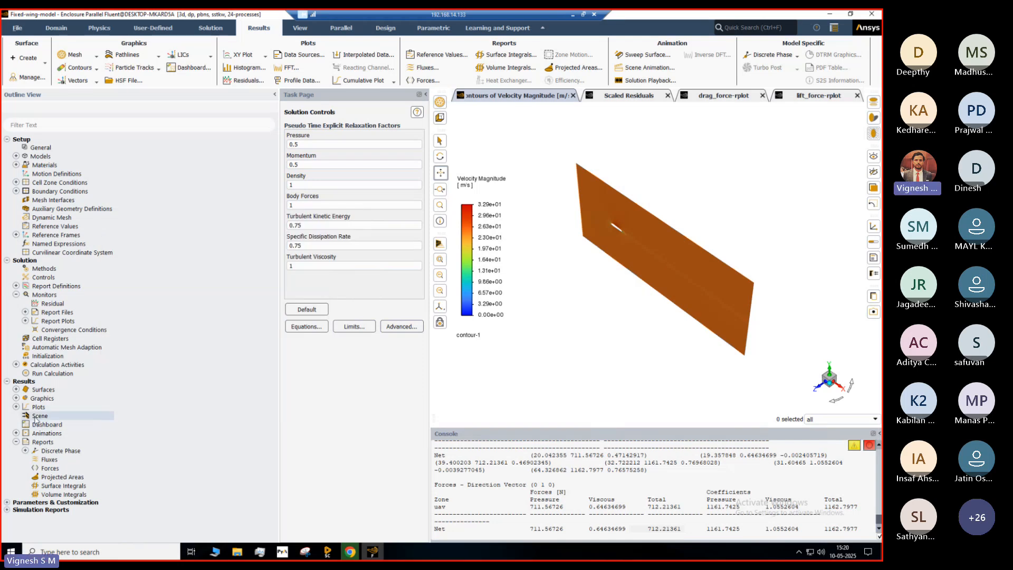
Change contour-1 to Static Pressure on the uav surface only and display it
click(15, 398)
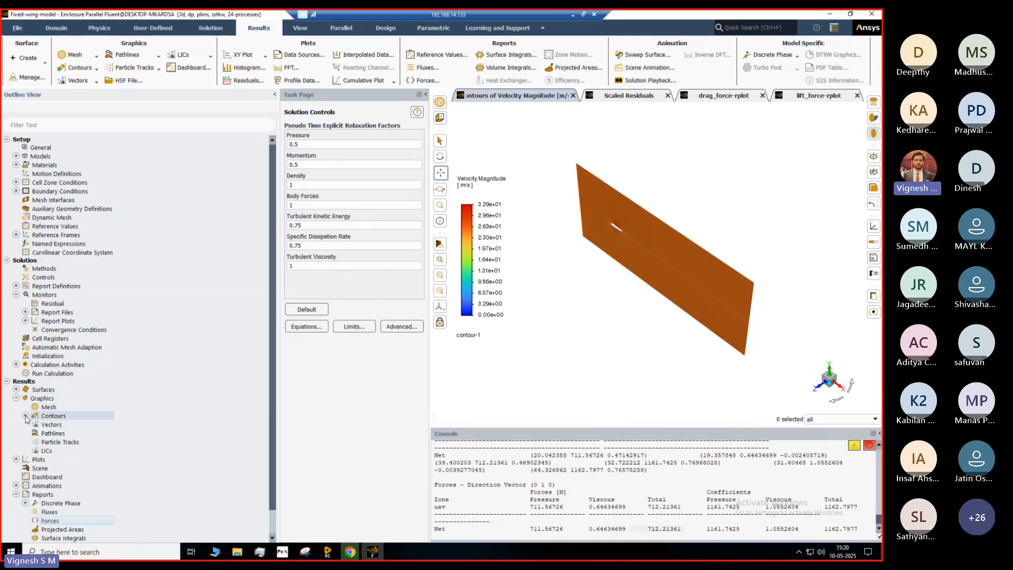
click(25, 416)
double_click(58, 425)
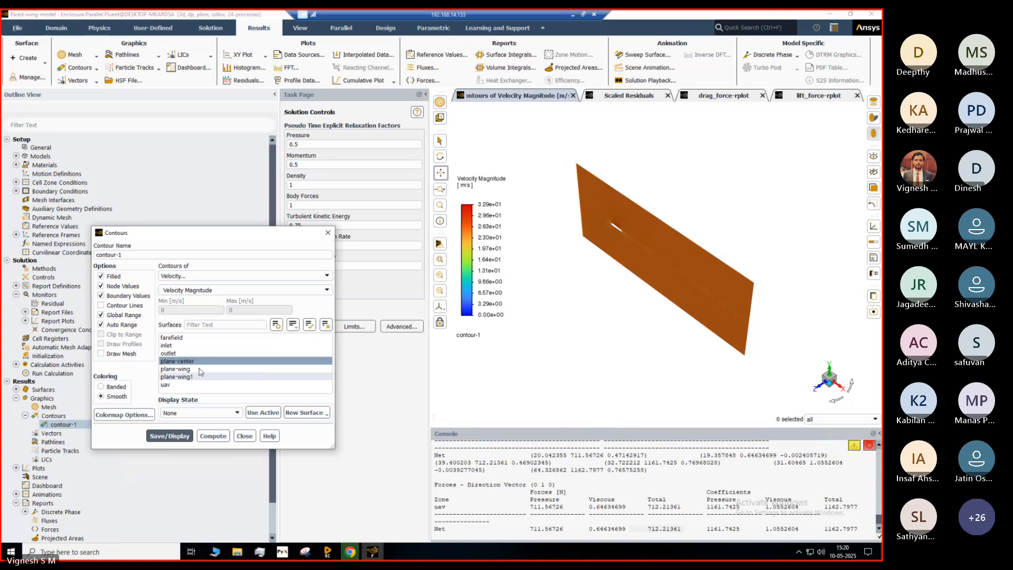
click(171, 386)
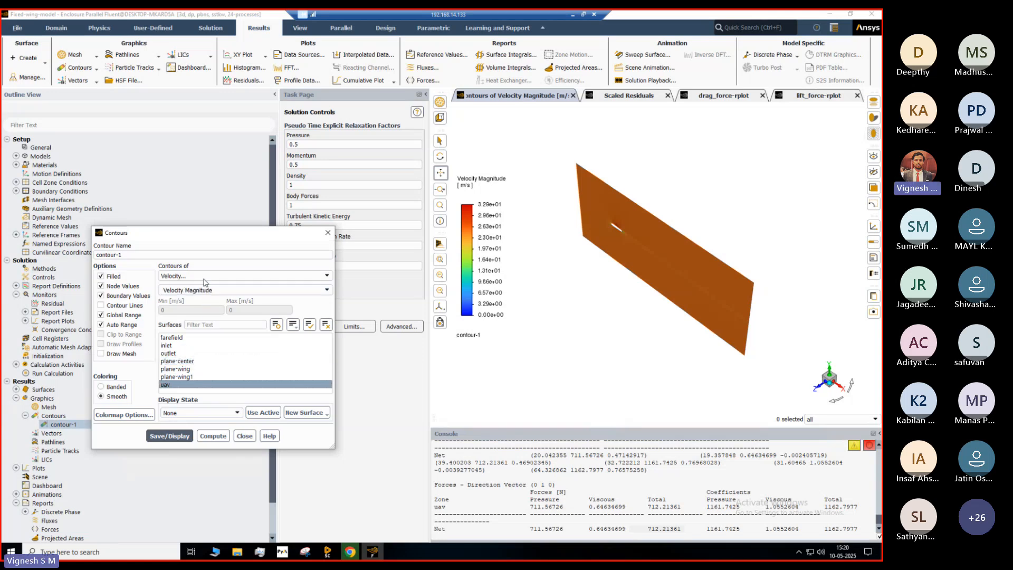
click(204, 276)
click(195, 285)
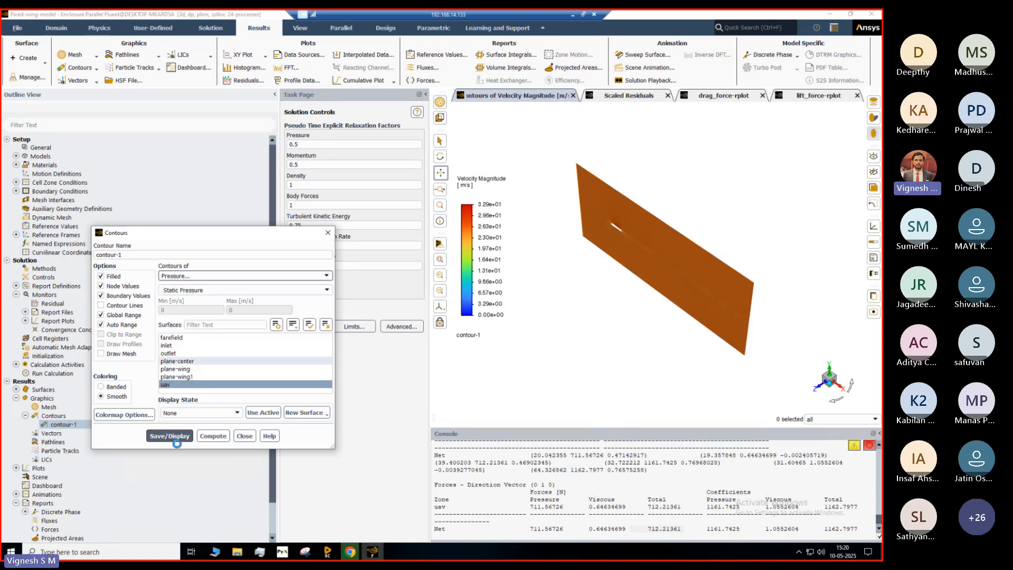
click(172, 436)
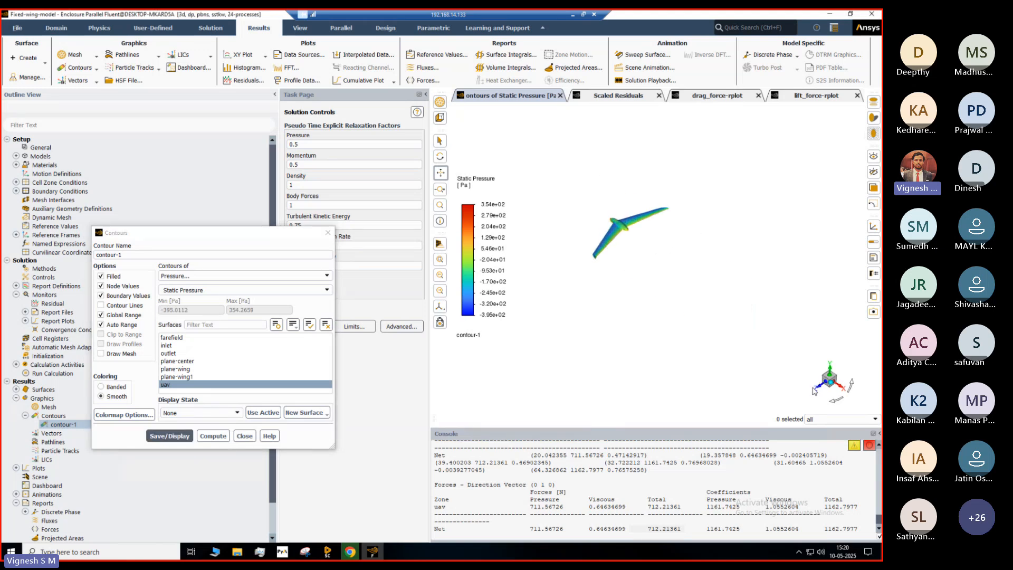
Inspect the static pressure distribution on the UAV in side view along the Z axis and close the contour settings
click(850, 377)
scroll(592, 259, up, 5)
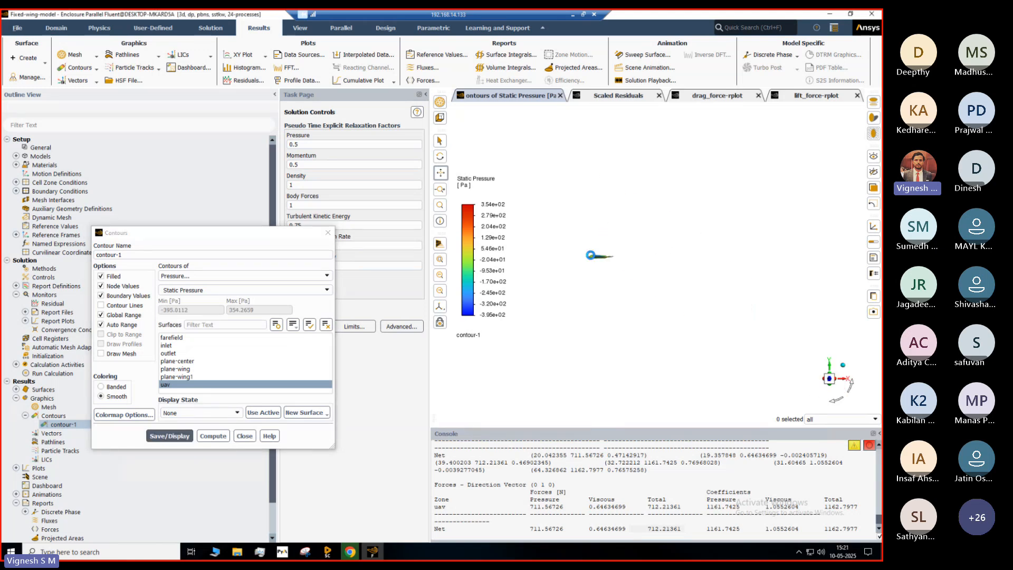
scroll(592, 258, up, 4)
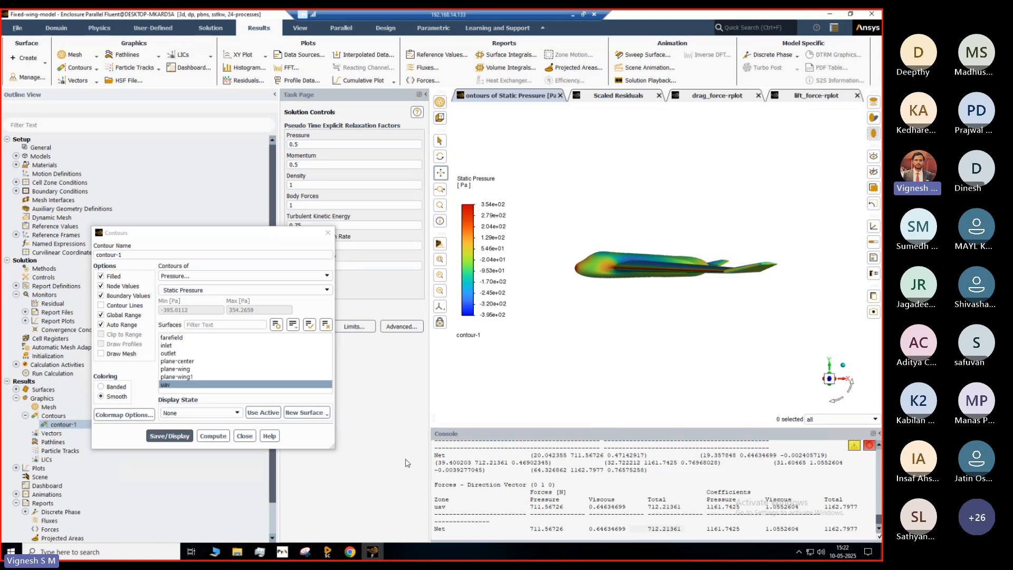
click(245, 436)
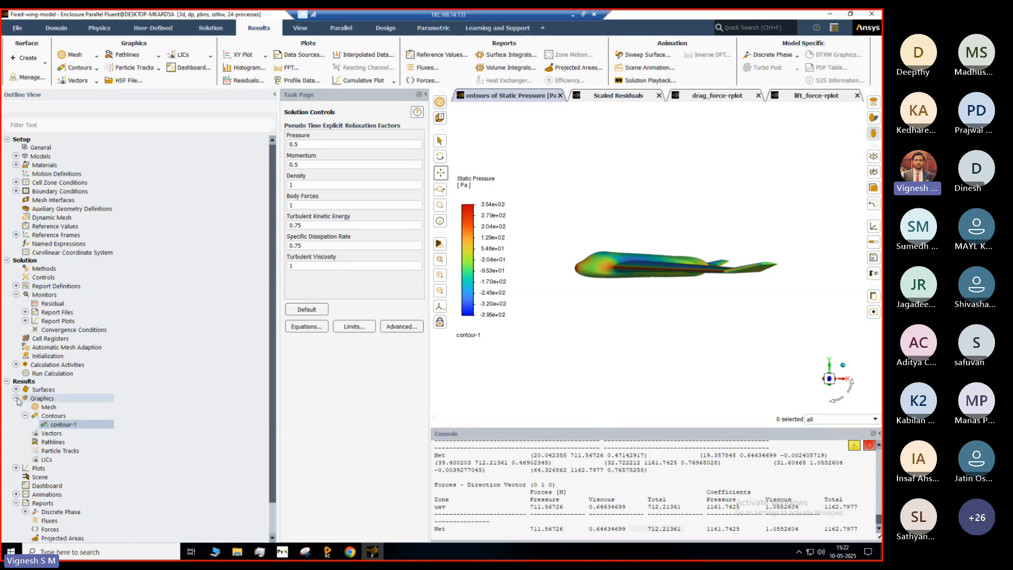
Create vector-1 showing velocity vectors colored by Velocity Magnitude on plane-center and display it around the fuselage
click(50, 435)
double_click(50, 434)
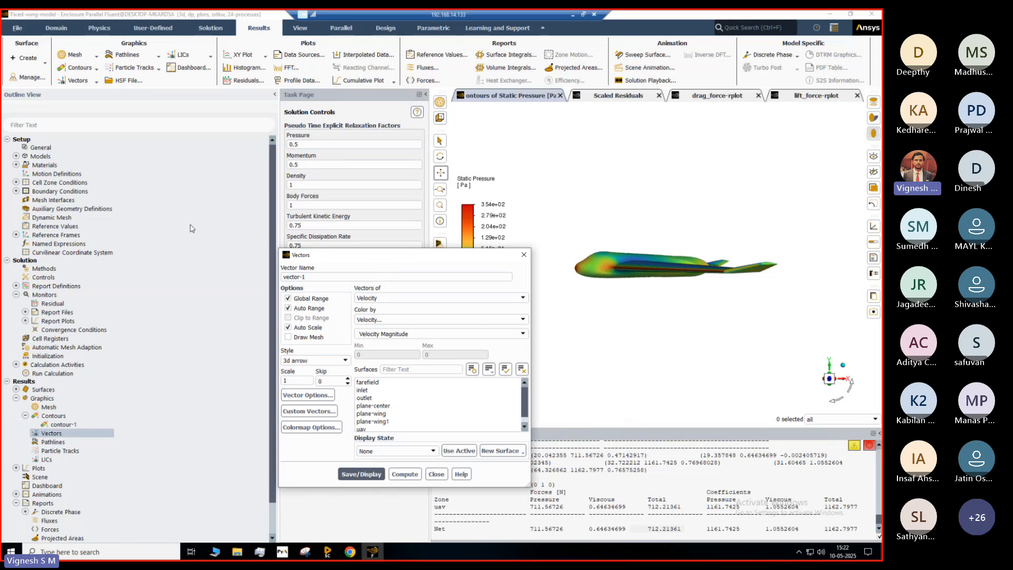
click(374, 405)
click(364, 474)
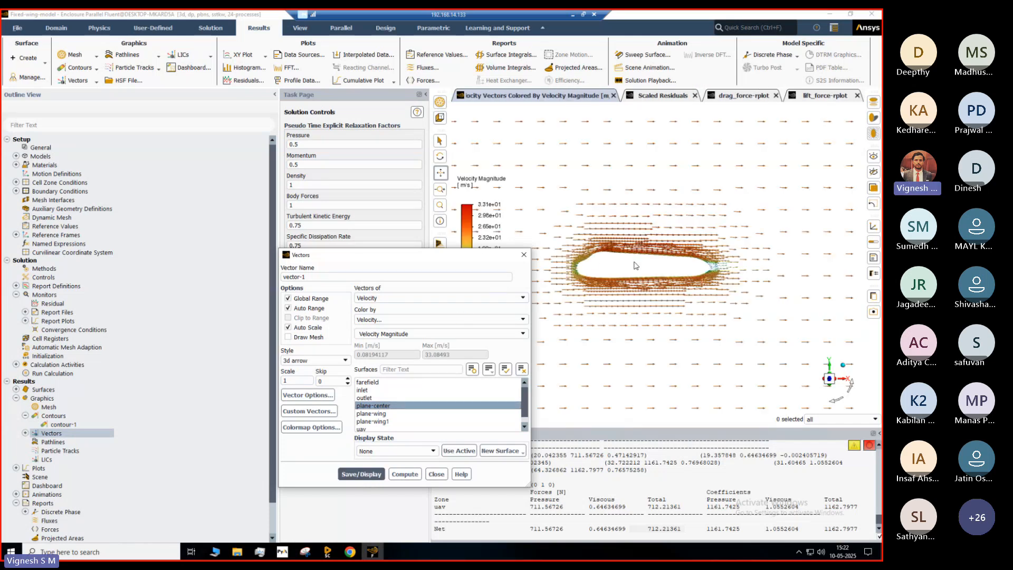
scroll(637, 258, up, 1)
scroll(637, 252, up, 5)
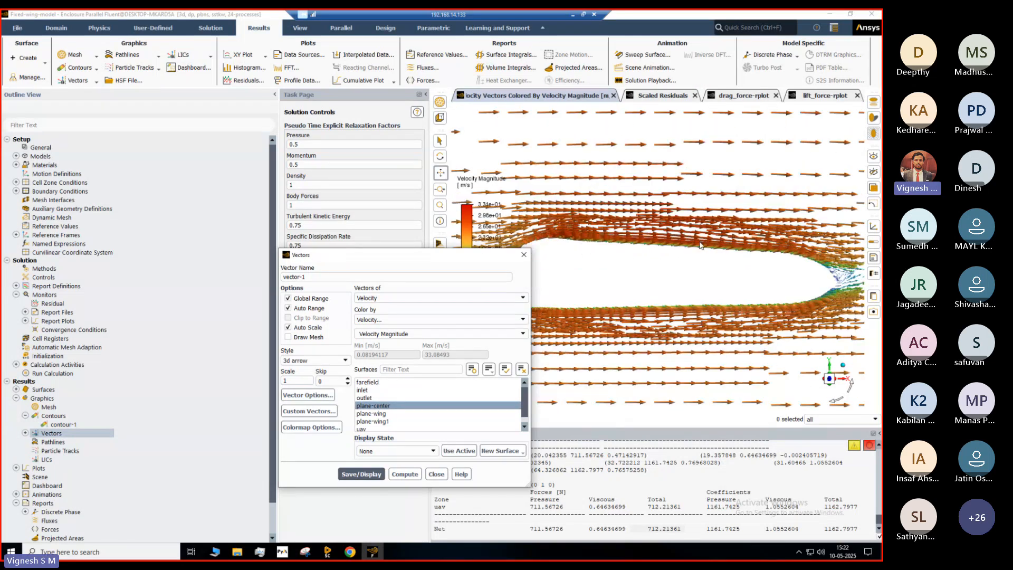
Set the scale of vector-1 to 0.5 and redisplay the vectors
double_click(310, 380)
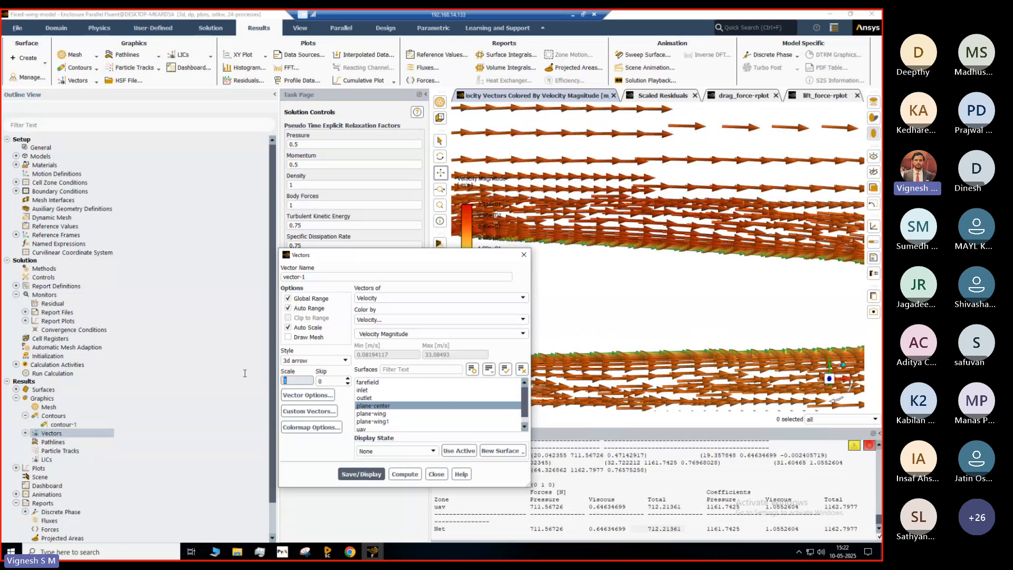
text(0.5)
click(359, 471)
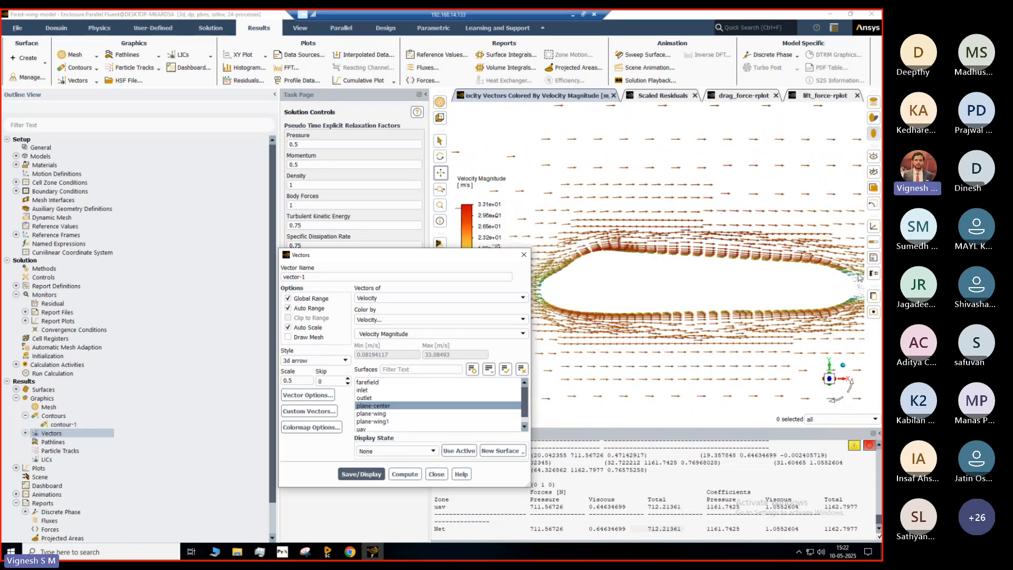
Examine the velocity vectors in the wake behind the fuselage's tail up close and close the vector settings
scroll(863, 280, up, 7)
scroll(859, 296, up, 5)
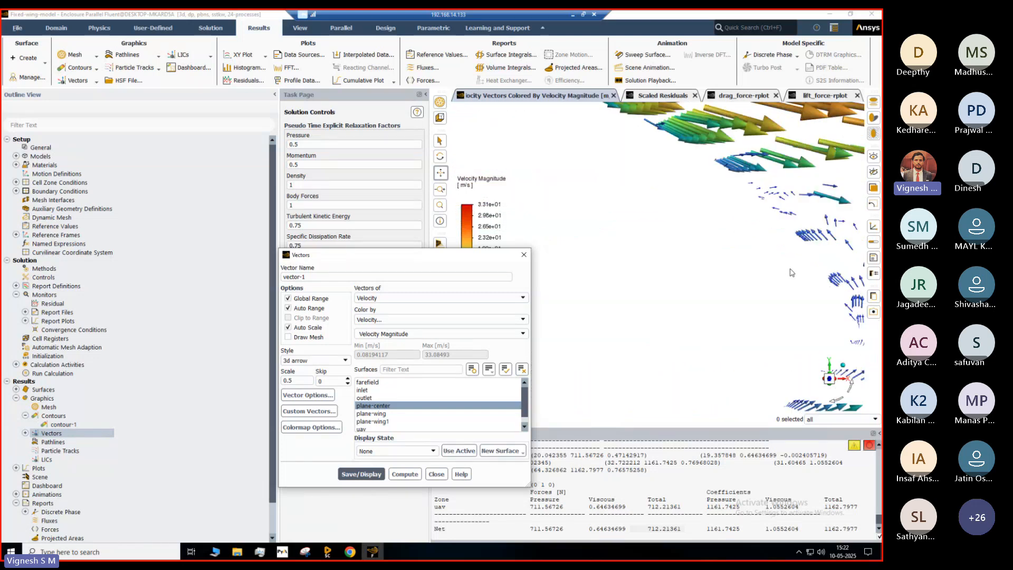
scroll(842, 290, up, 2)
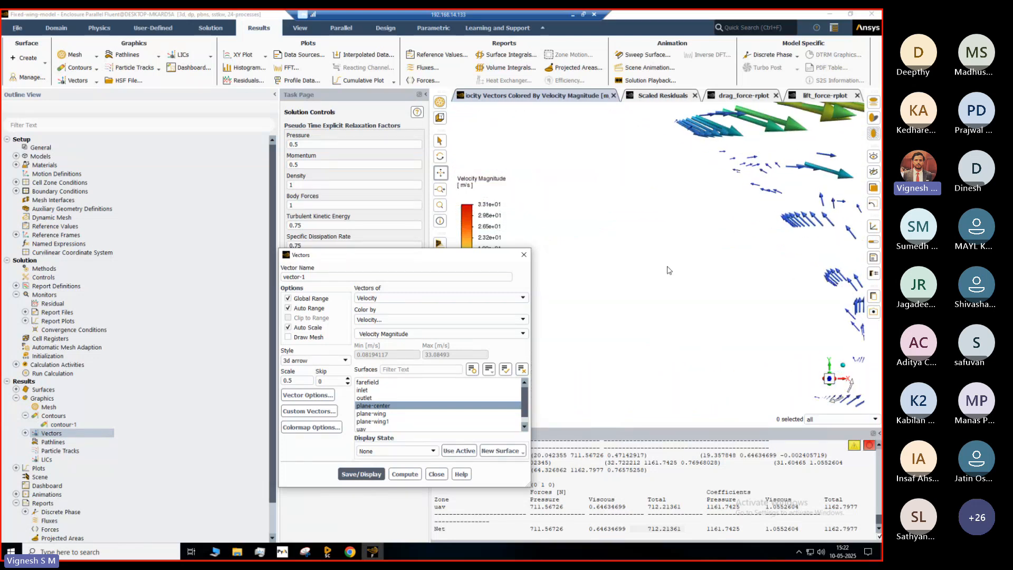
click(445, 178)
drag(718, 218, 497, 181)
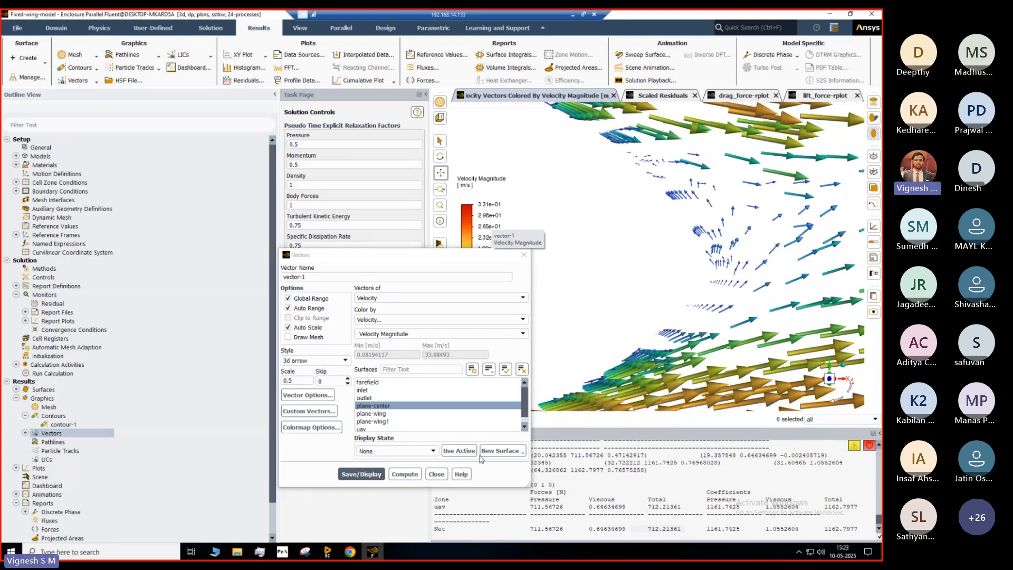
click(436, 475)
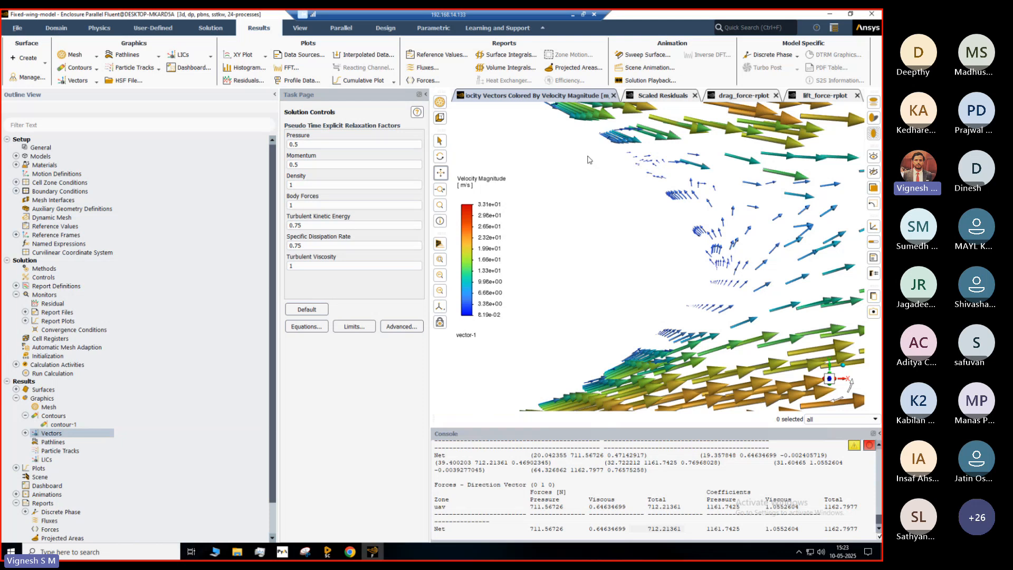
Check the vectors around the whole rear fuselage and minimize the remote session to reach the local Workbench project
scroll(667, 229, down, 1)
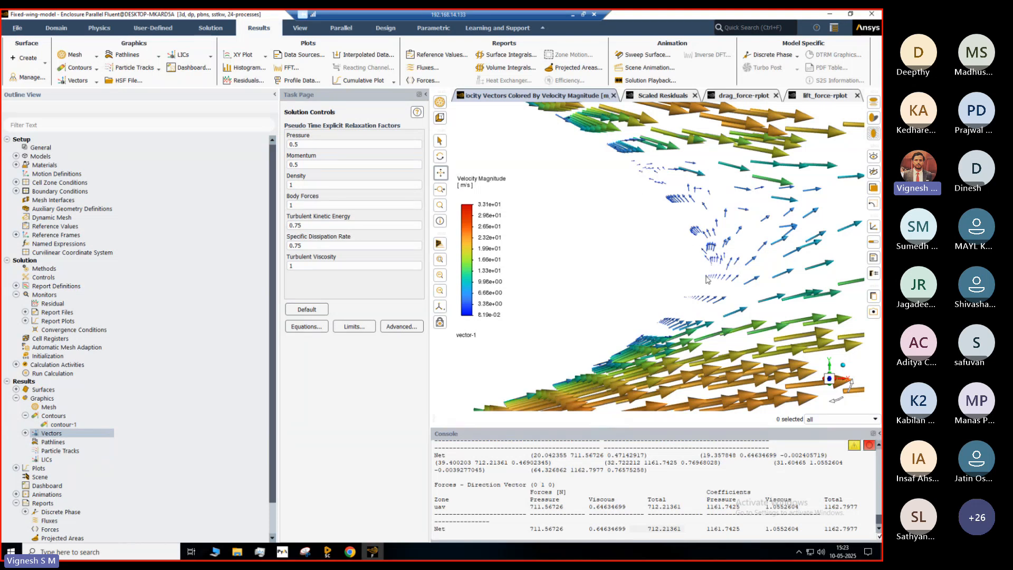
scroll(691, 222, down, 8)
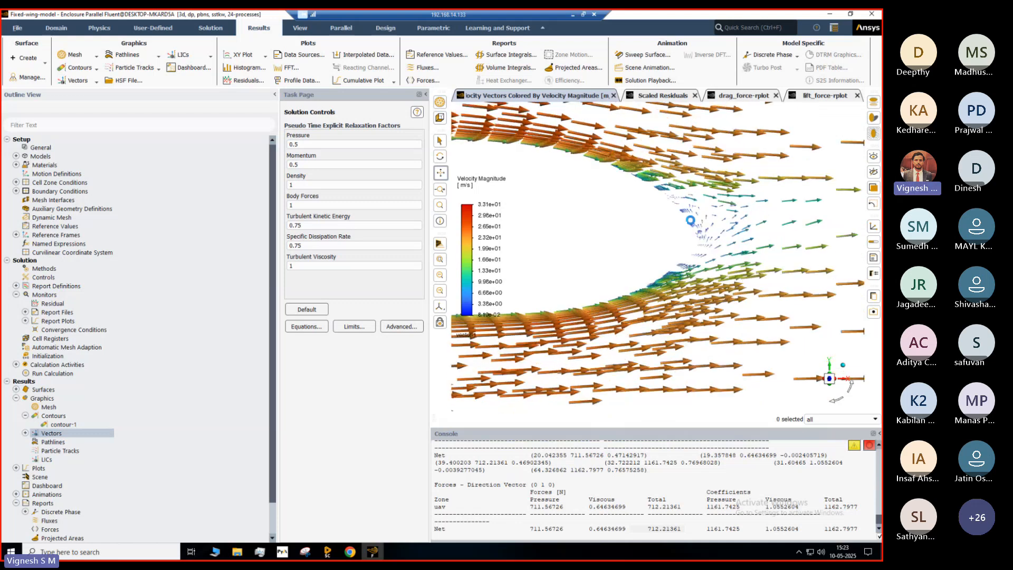
click(574, 16)
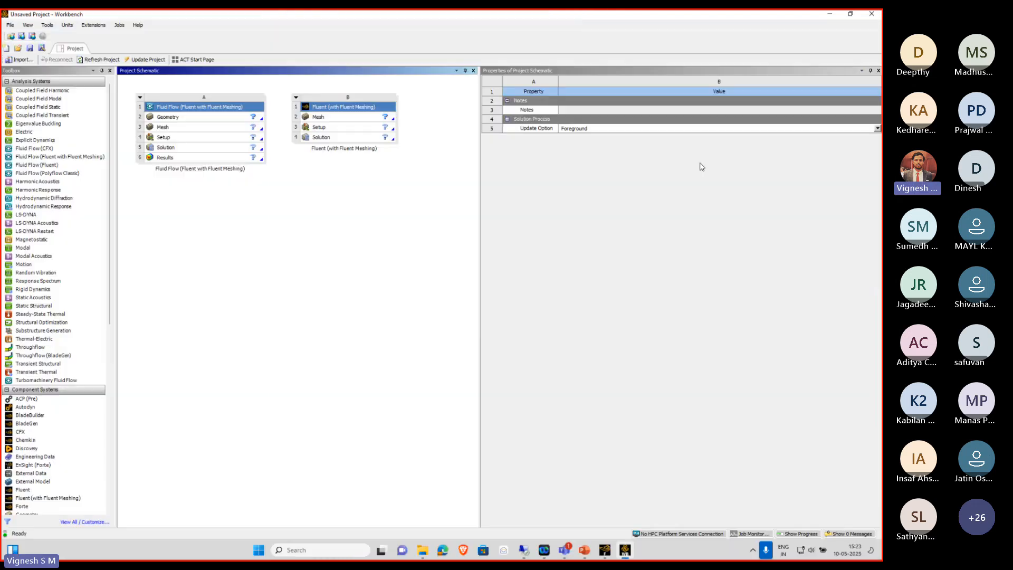
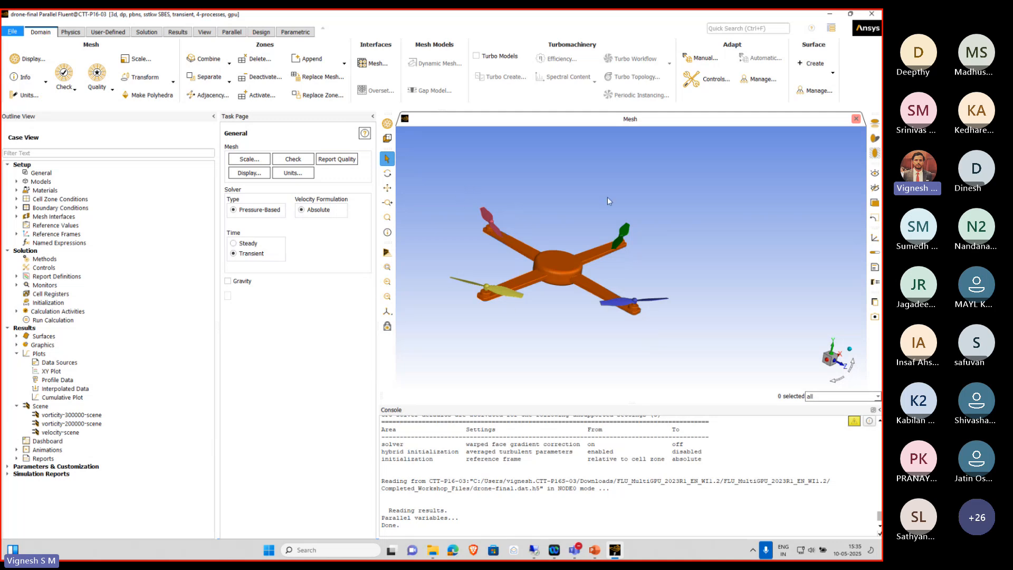
Inspect the quadcopter mesh of the drone-final case, looking closely at the body and propellers
scroll(475, 217, up, 2)
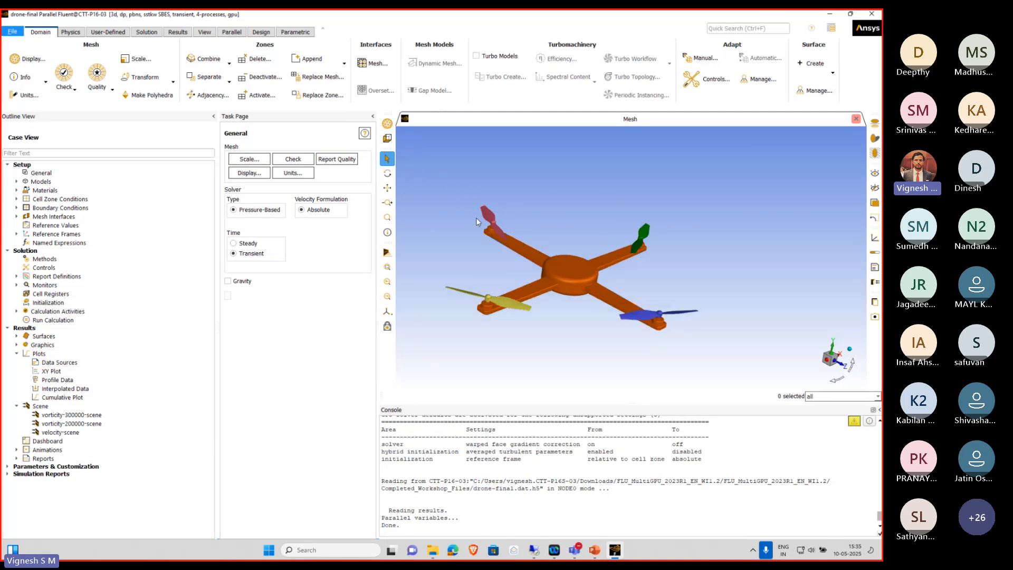
scroll(506, 262, up, 2)
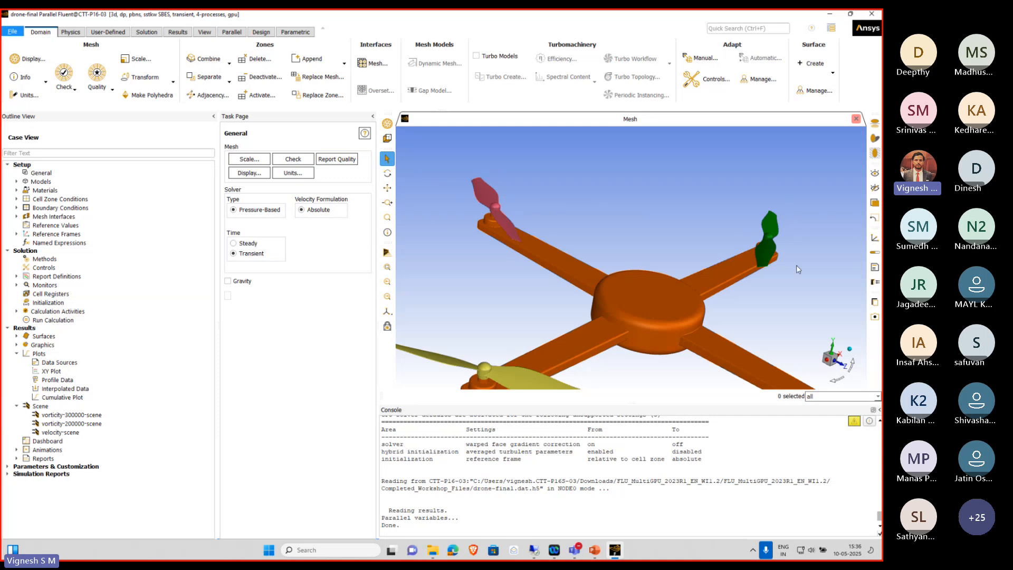
scroll(500, 237, down, 2)
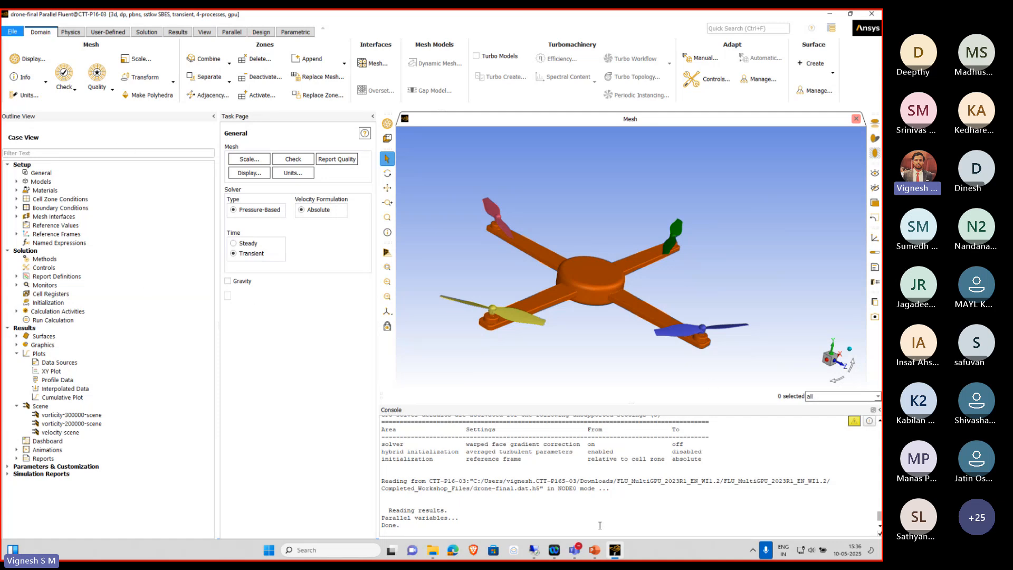
Search the computer for Fluent and open the Fluent 2024 R1 launcher
click(327, 547)
text(flu)
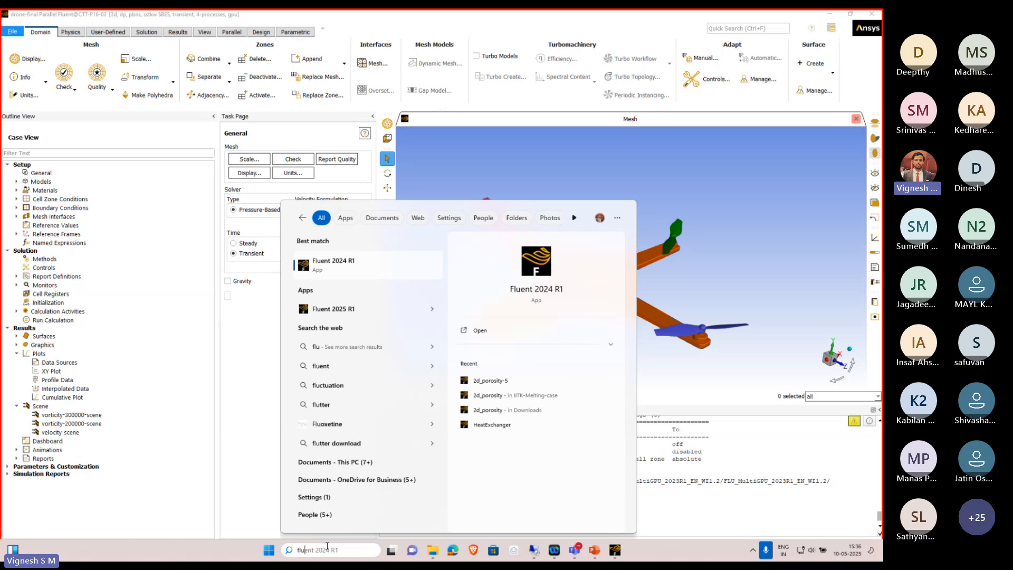
click(487, 329)
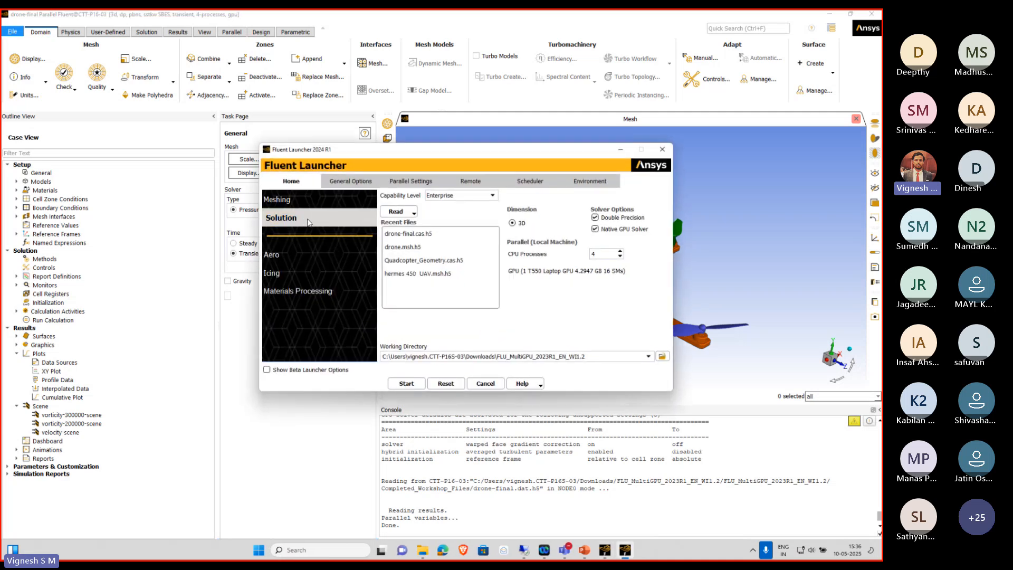
Compare the launcher's available solver options between the Enterprise and Premium capability levels, finishing on Enterprise
click(479, 199)
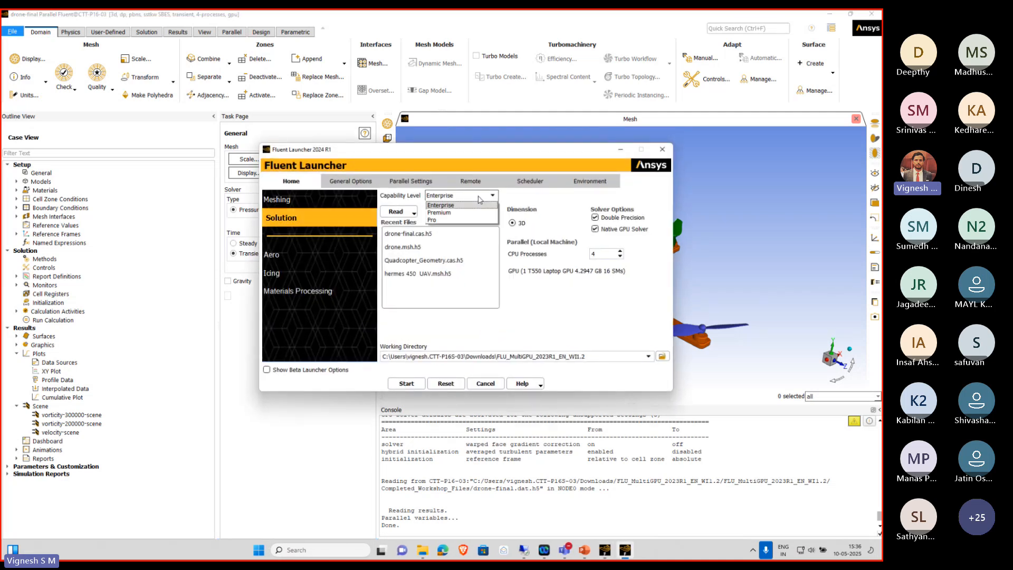
click(467, 206)
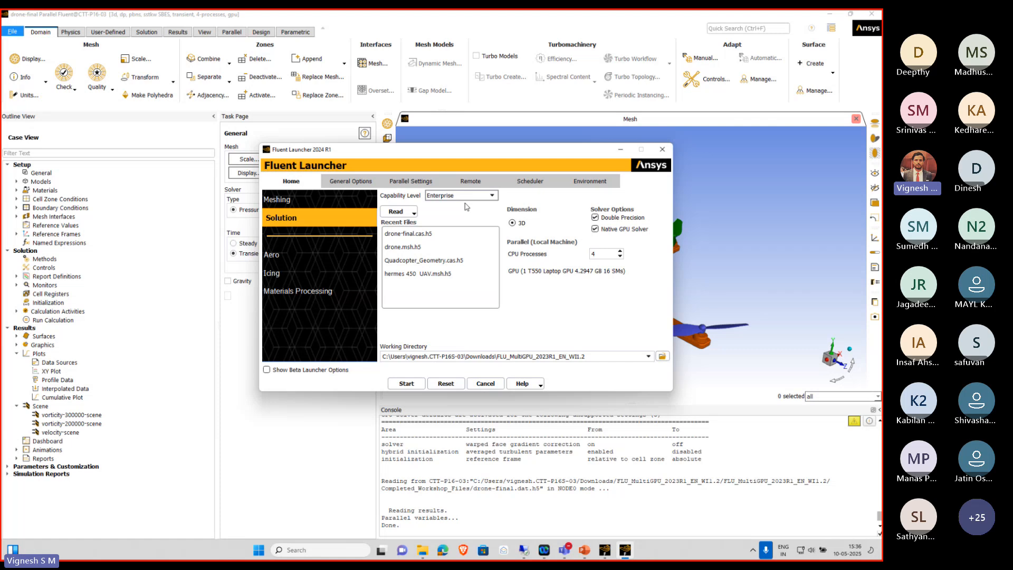
click(466, 196)
click(467, 212)
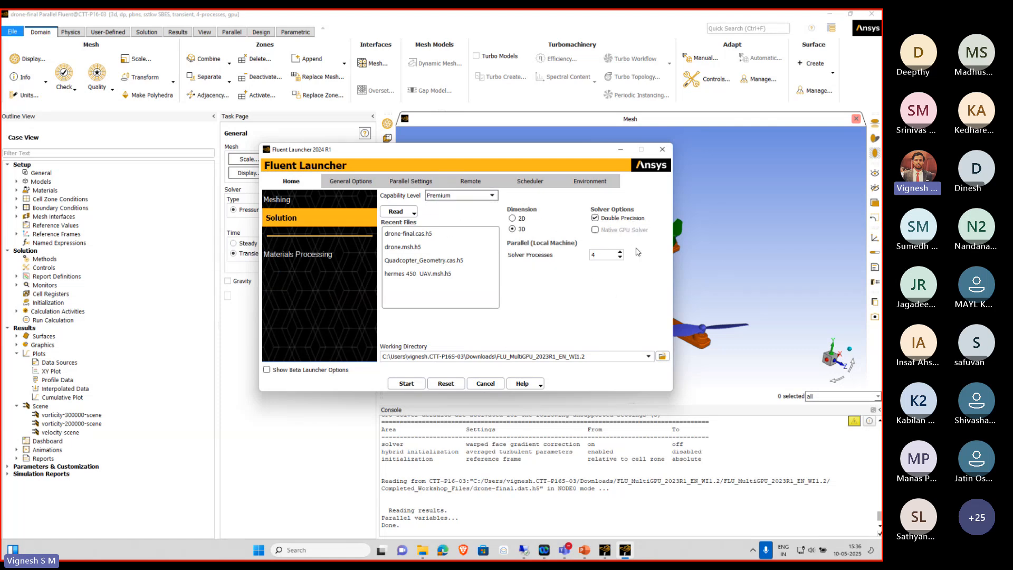
click(466, 196)
click(457, 207)
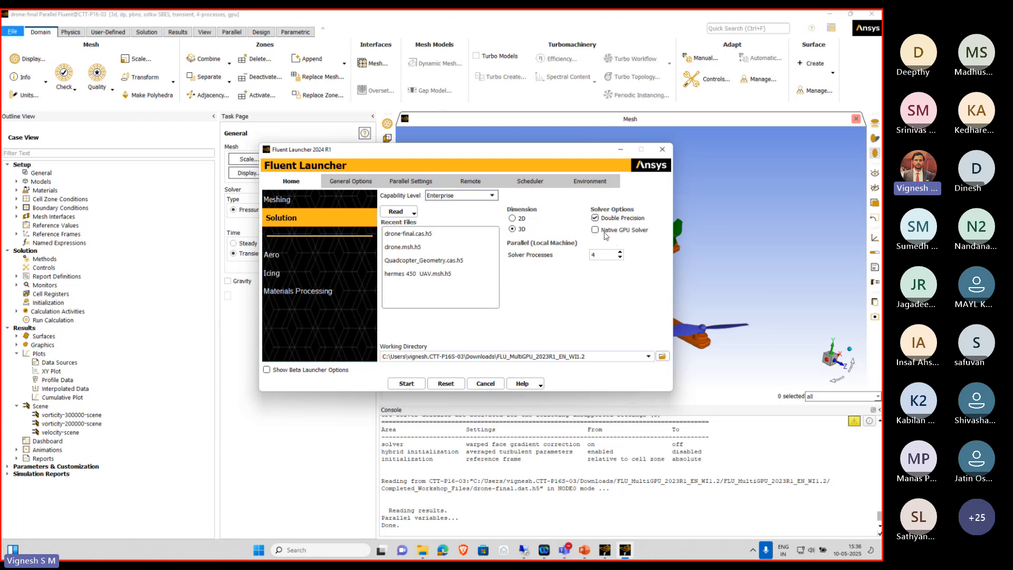
click(481, 197)
click(452, 212)
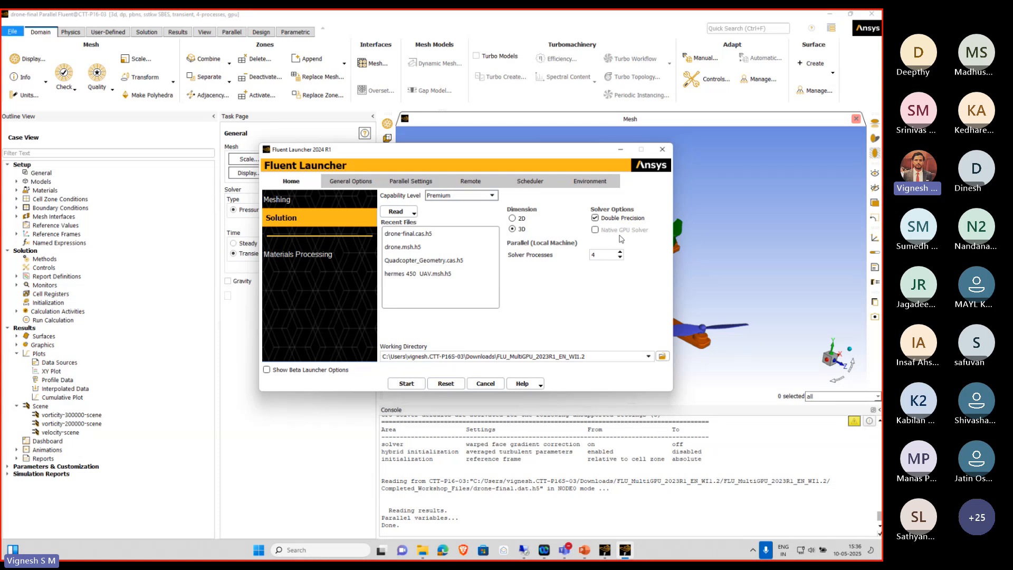
click(459, 196)
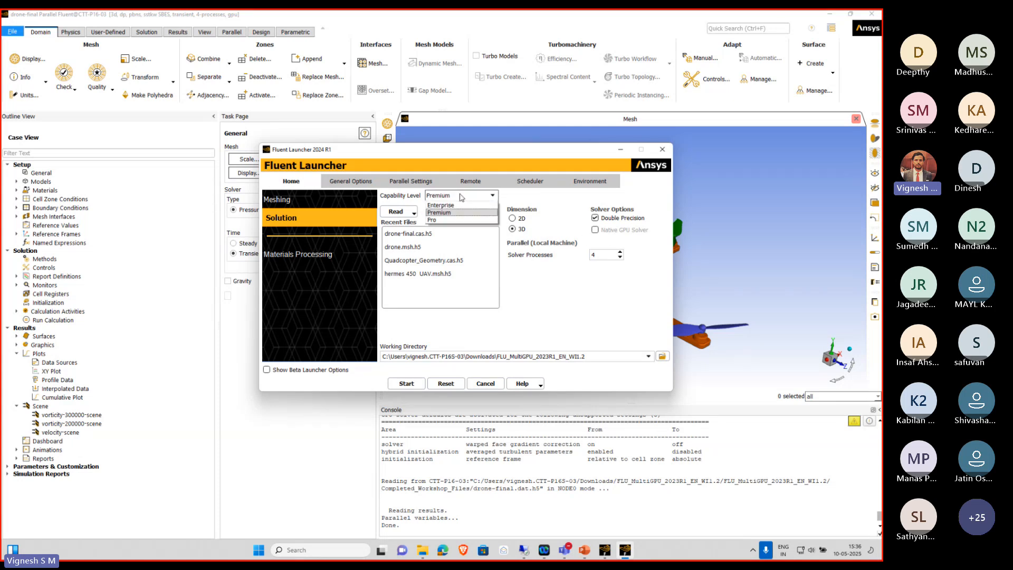
click(453, 205)
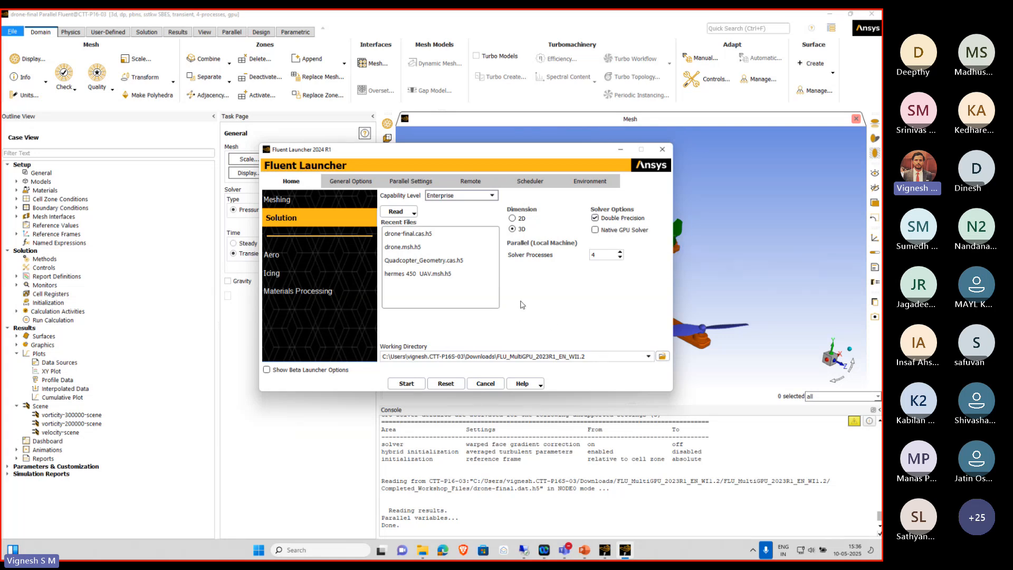
Enable the Native GPU Solver, acknowledge the beta-features notice and cancel the launcher without starting a new session
click(594, 229)
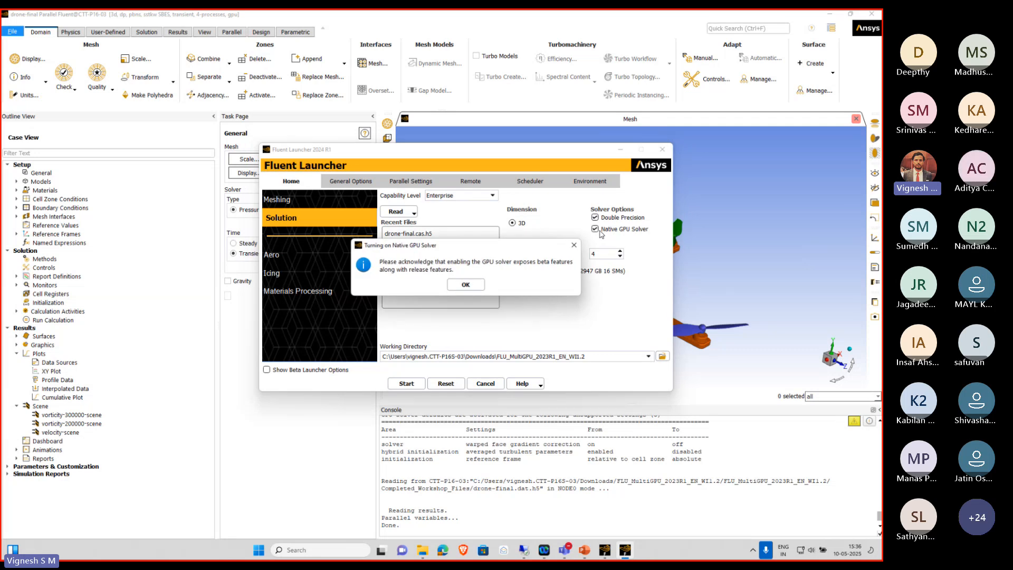
click(473, 285)
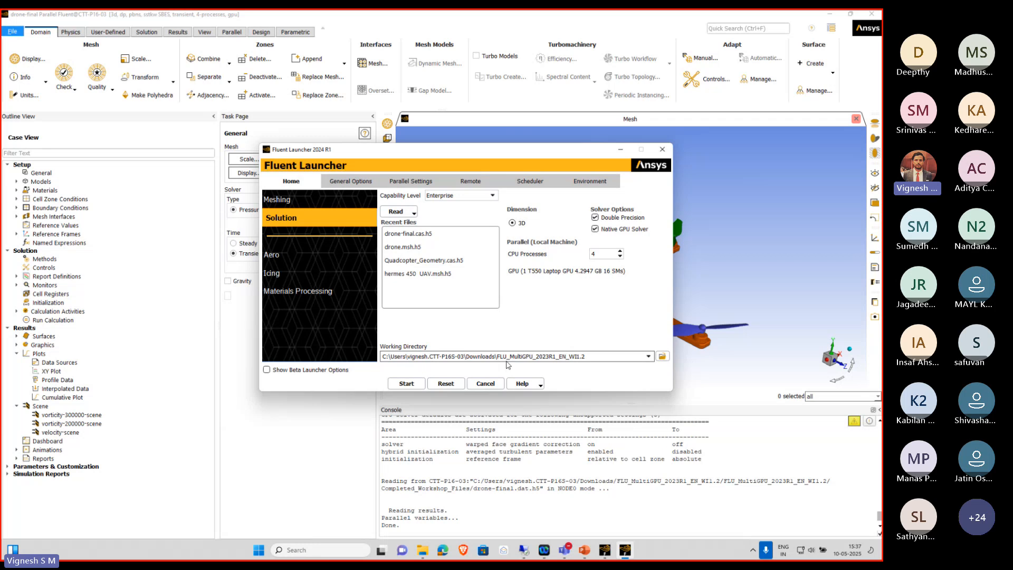
click(485, 383)
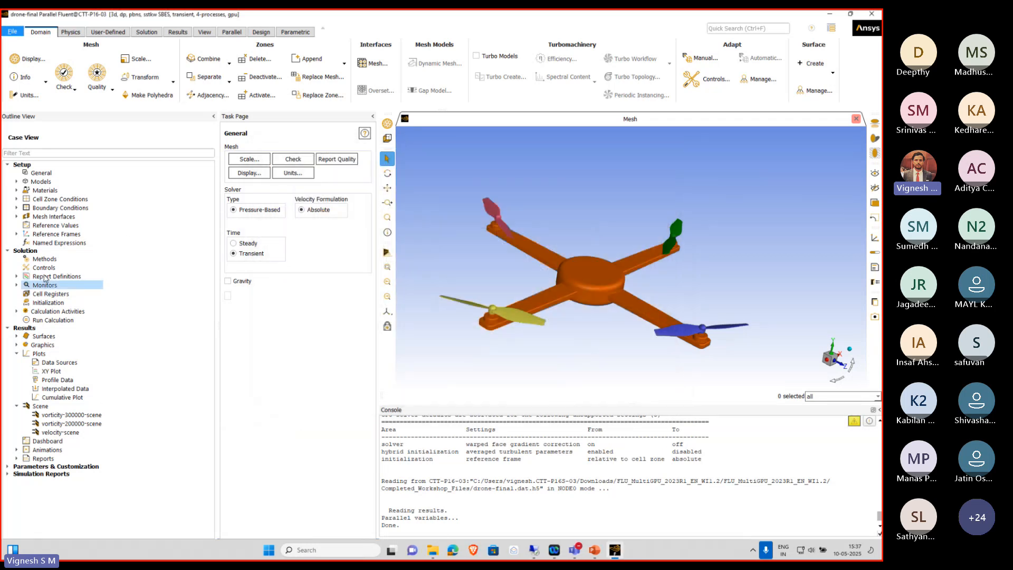
click(12, 31)
mouse_move(47, 42)
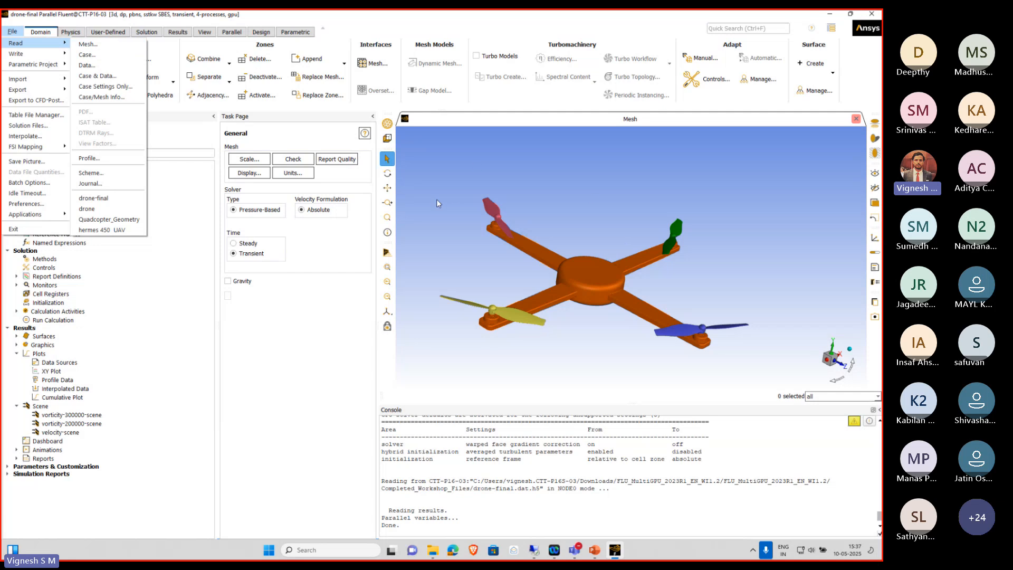
click(304, 339)
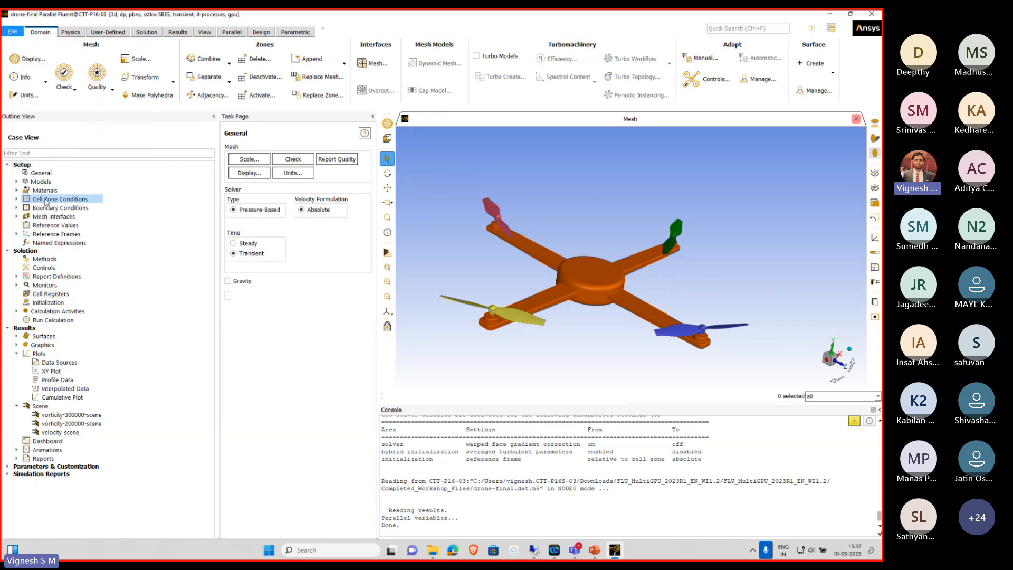
Review the quadcopter case's viscous model settings, including the k-omega and SBES options, and confirm the dialog
click(17, 182)
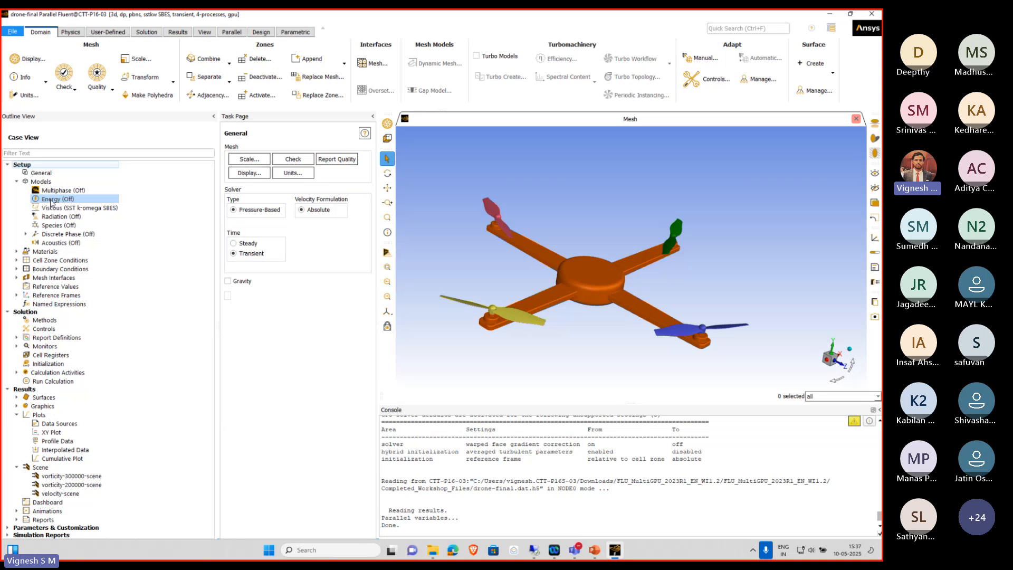
click(100, 208)
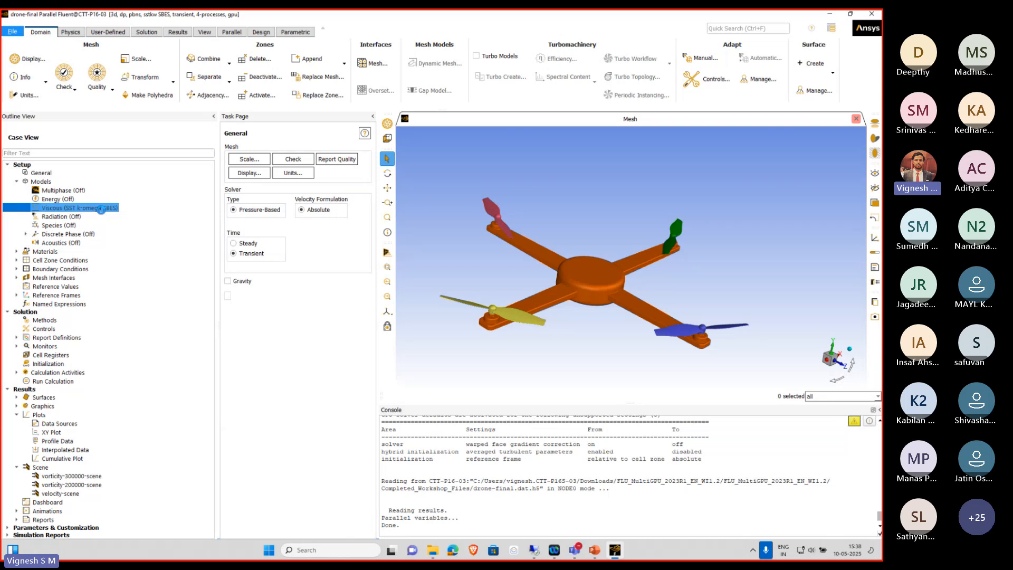
double_click(100, 208)
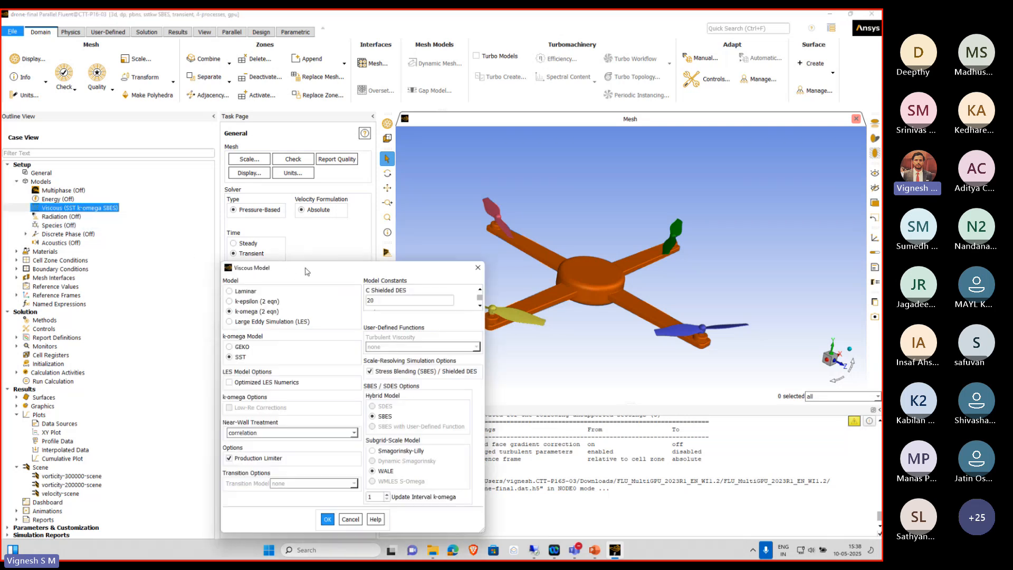
drag(307, 271, 293, 62)
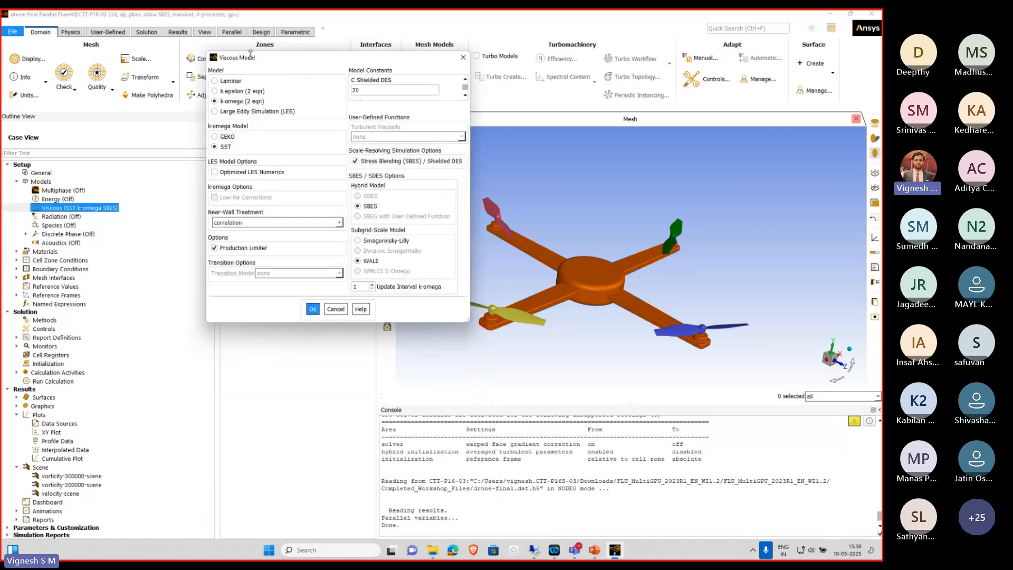
click(312, 308)
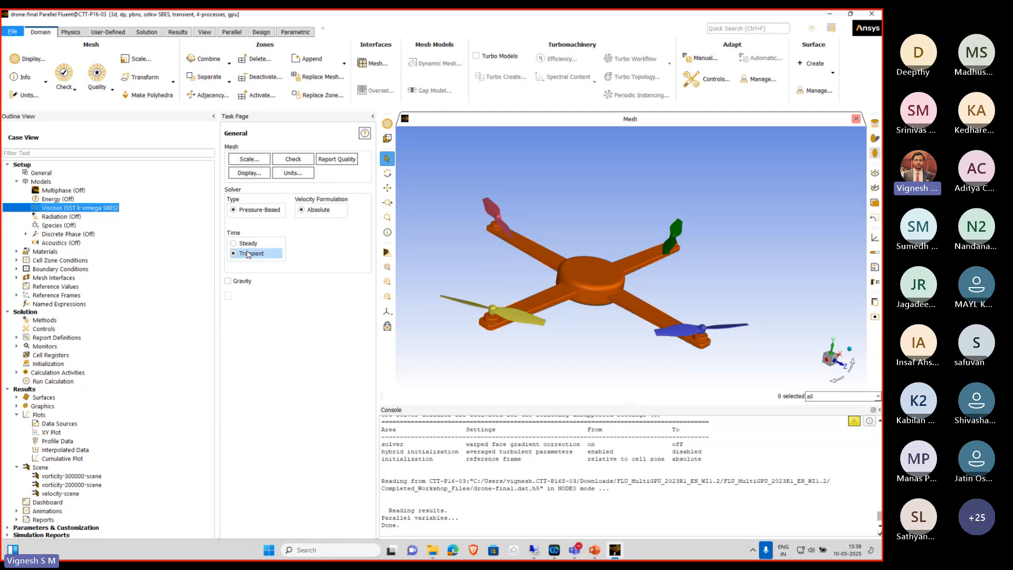
click(17, 181)
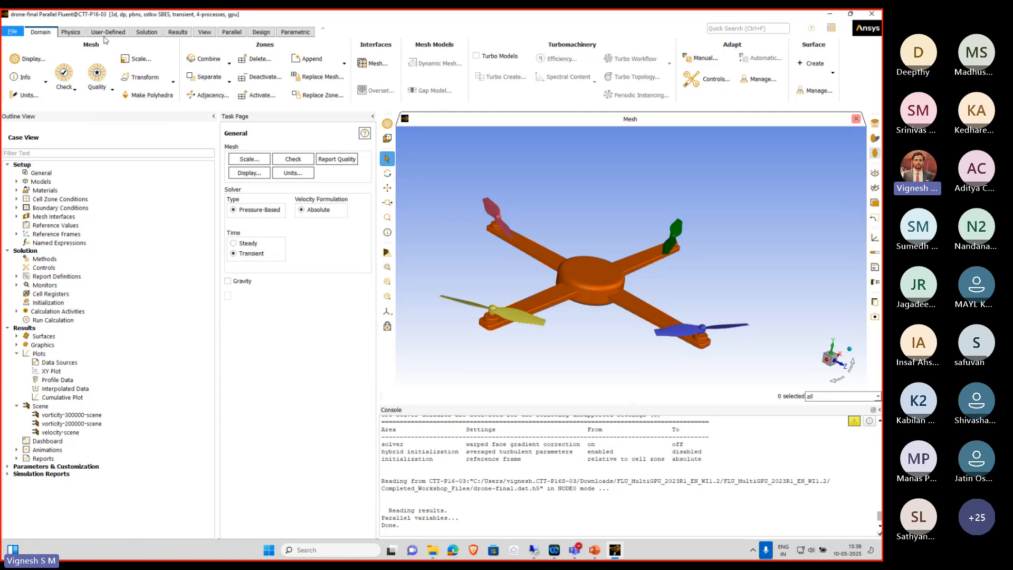
Review the density and viscosity of the air material, and select the rotor1 zone in the cell zone conditions
click(70, 32)
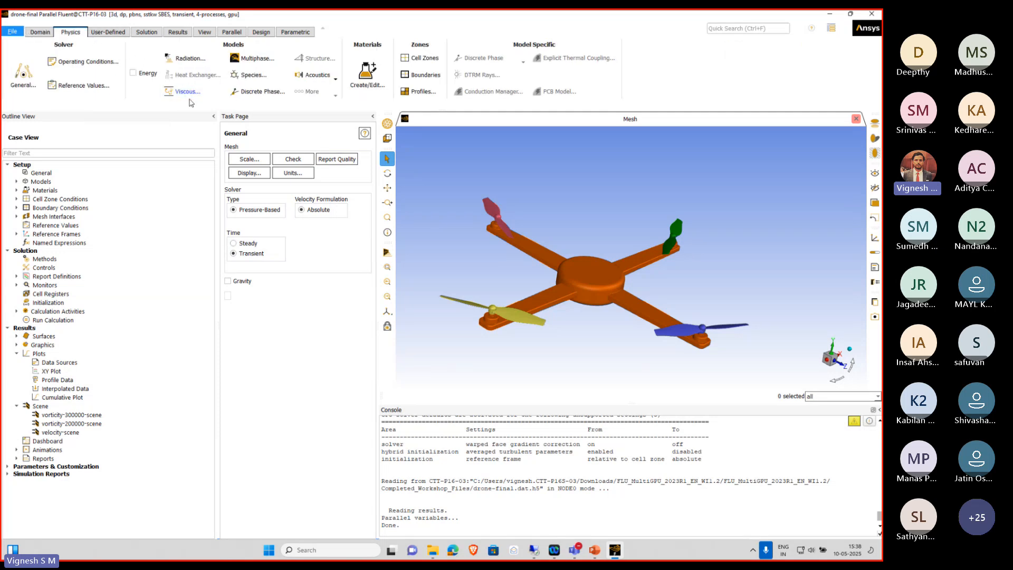
click(364, 76)
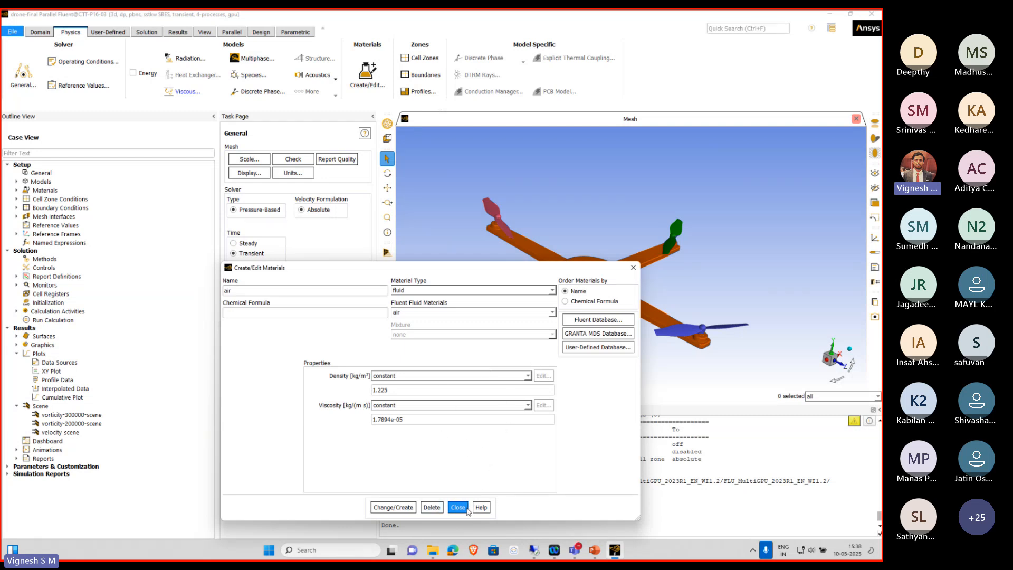
click(458, 507)
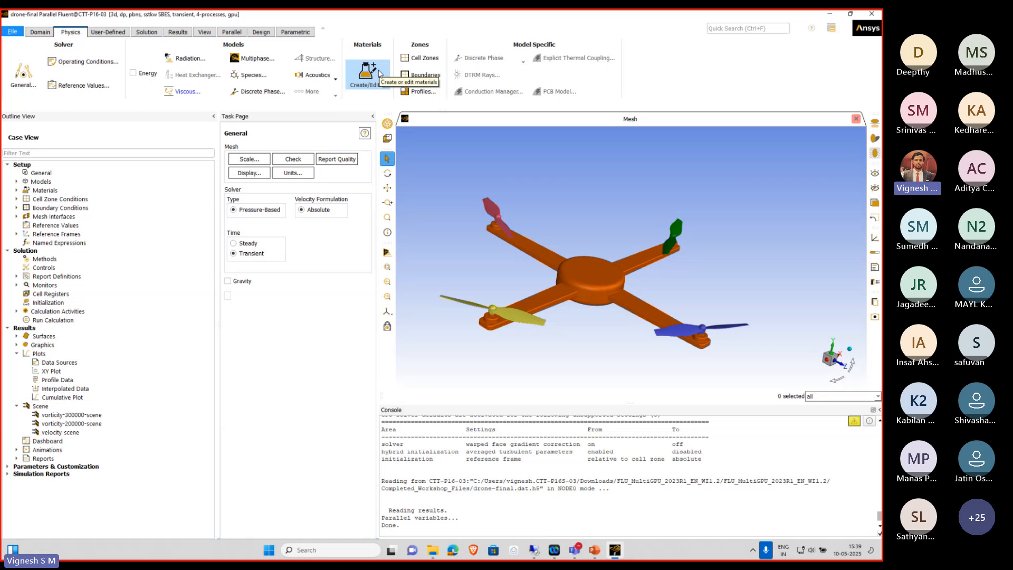
click(425, 59)
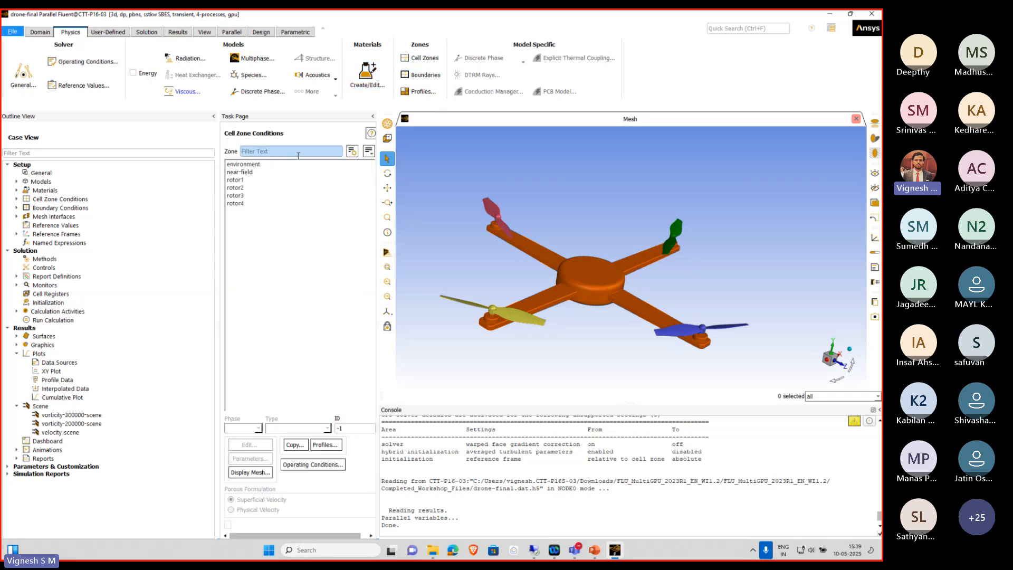
click(268, 180)
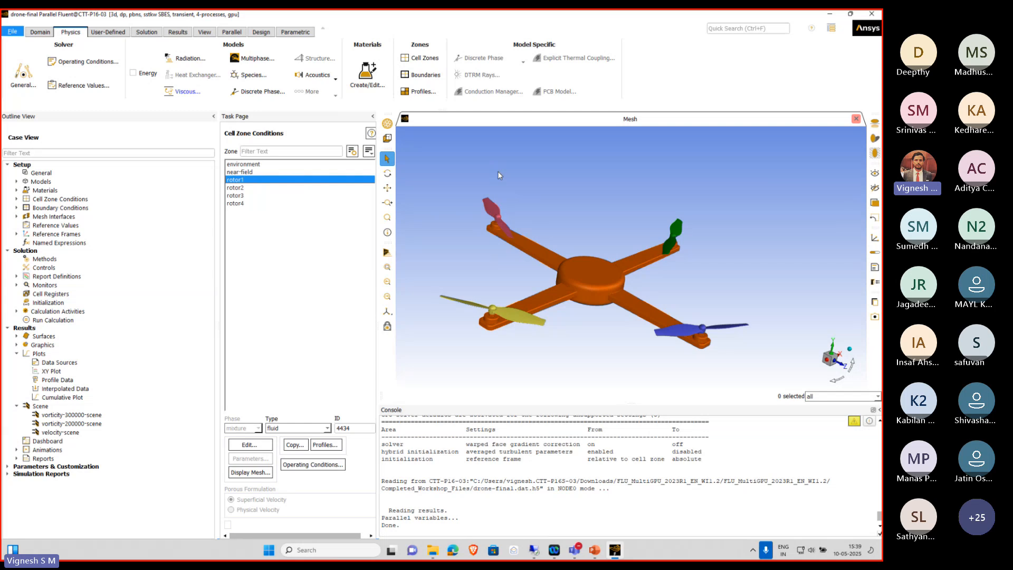
Add the surfaces interface-out-r1a, interface-out-r1b and interface-out-r1c to the mesh display
click(49, 173)
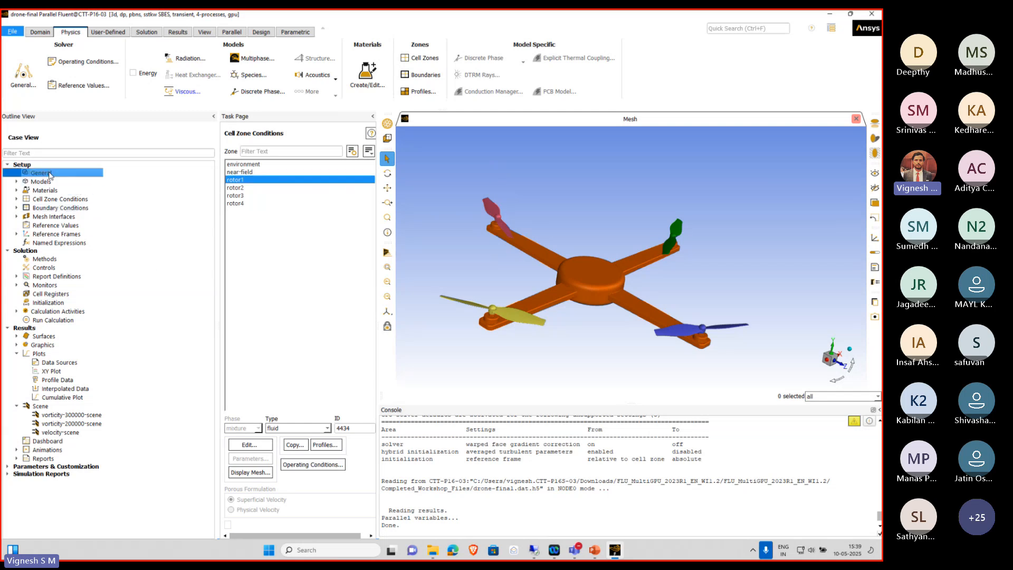
click(245, 173)
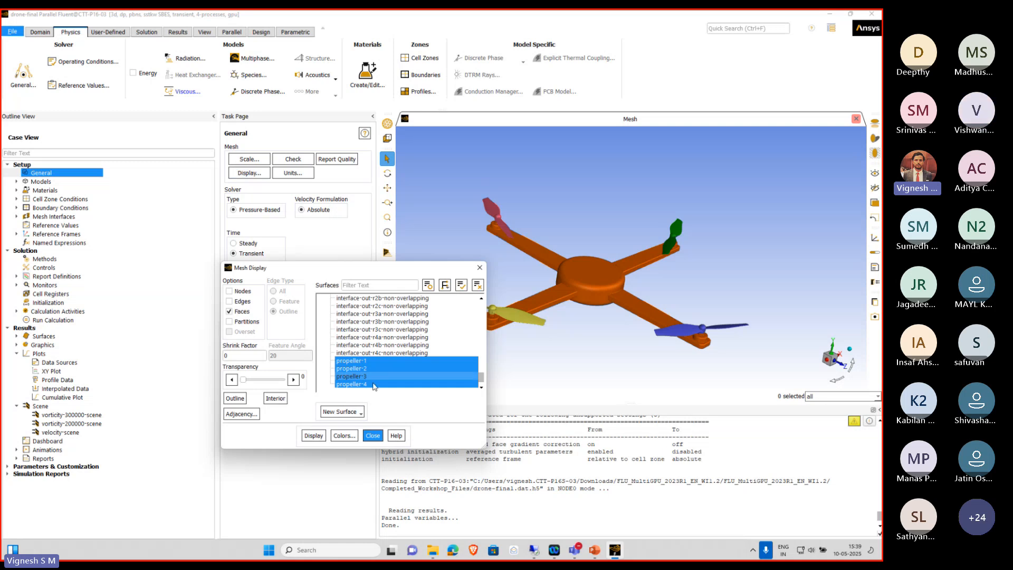
scroll(373, 386, up, 10)
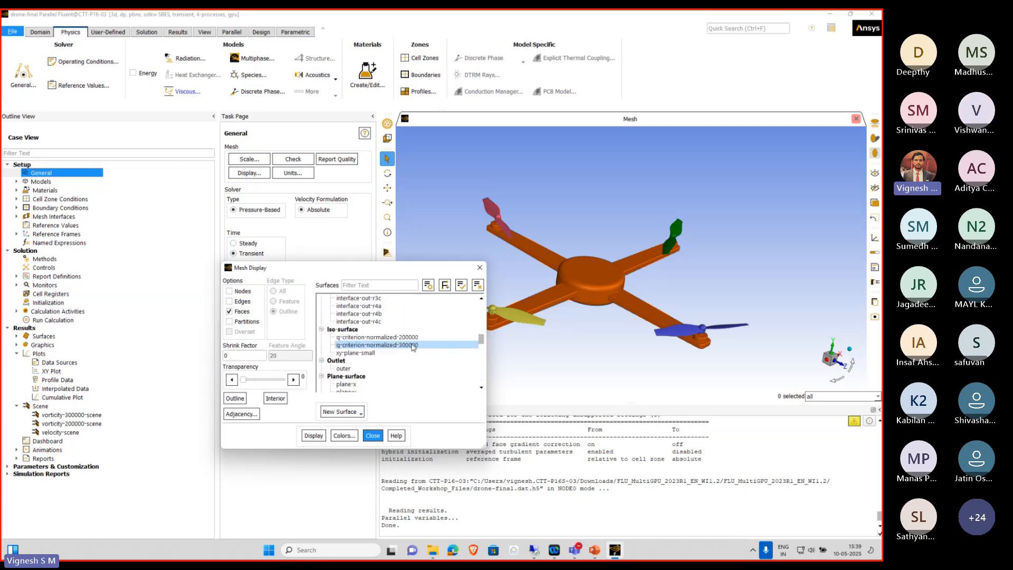
scroll(412, 347, up, 2)
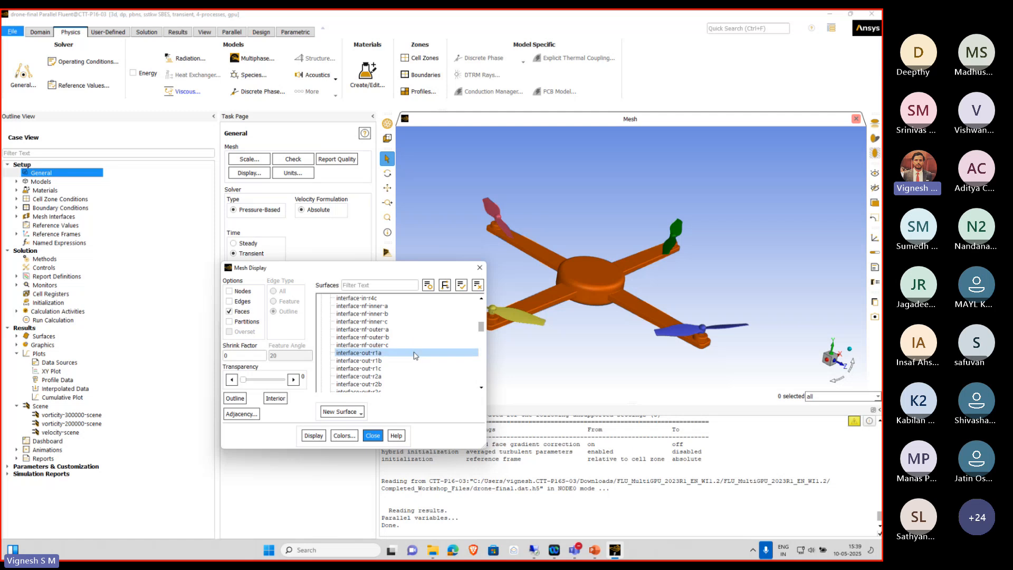
click(411, 352)
click(409, 361)
click(409, 368)
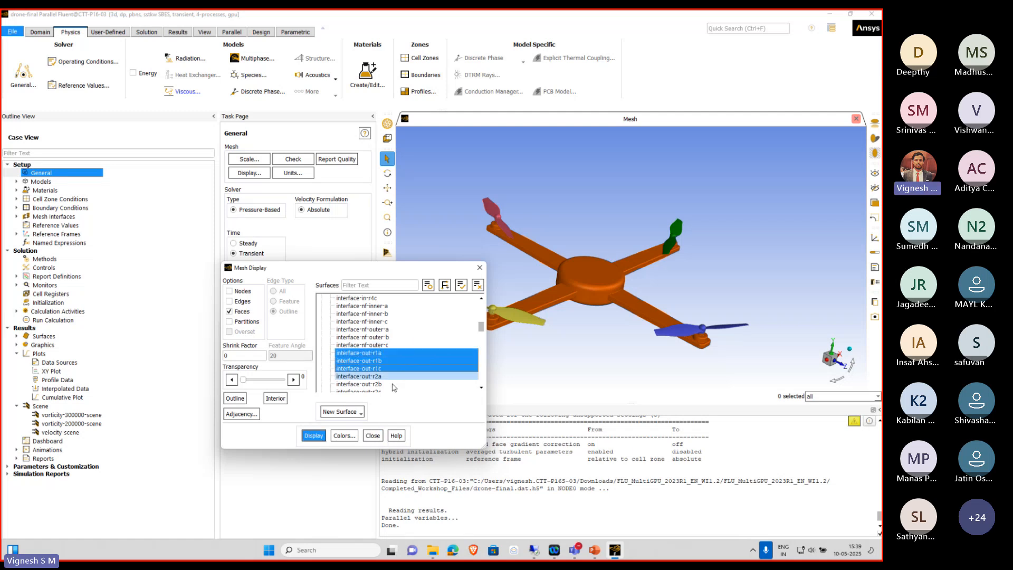
click(314, 435)
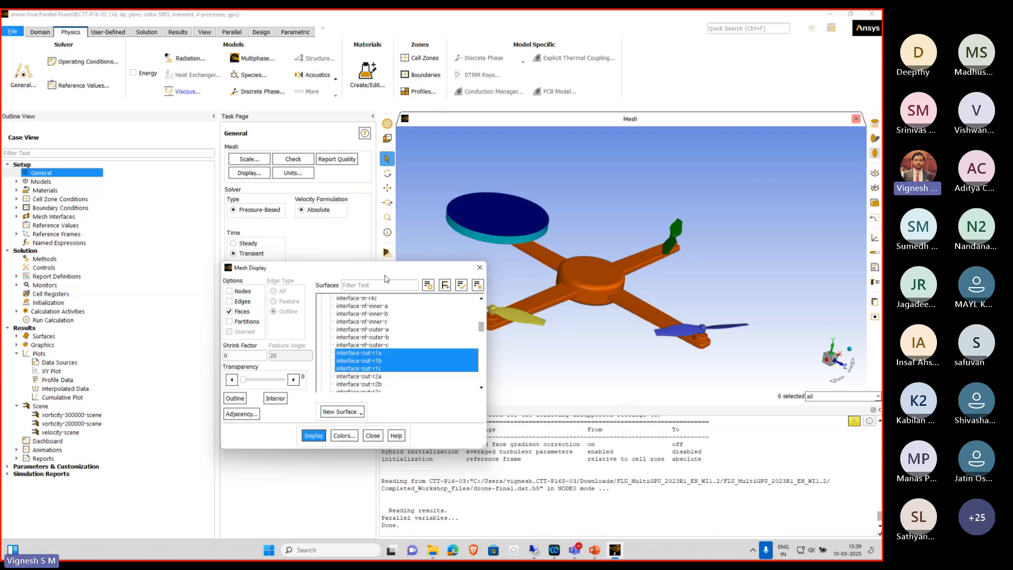
Examine the rotor1 interface disc around the propeller from another side and close the mesh display settings
drag(387, 269, 232, 267)
drag(527, 222, 513, 337)
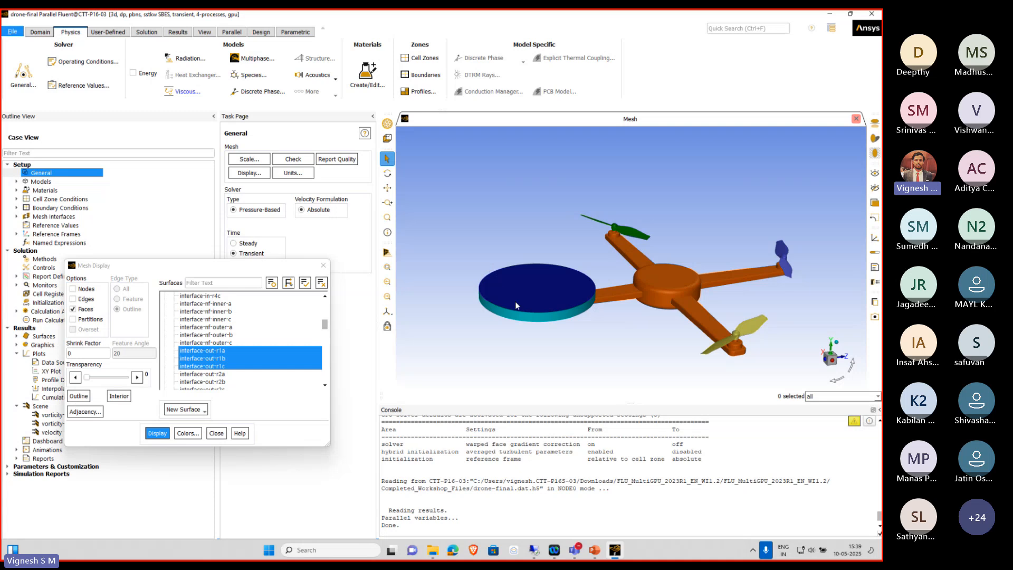
scroll(514, 302, up, 2)
scroll(668, 217, down, 2)
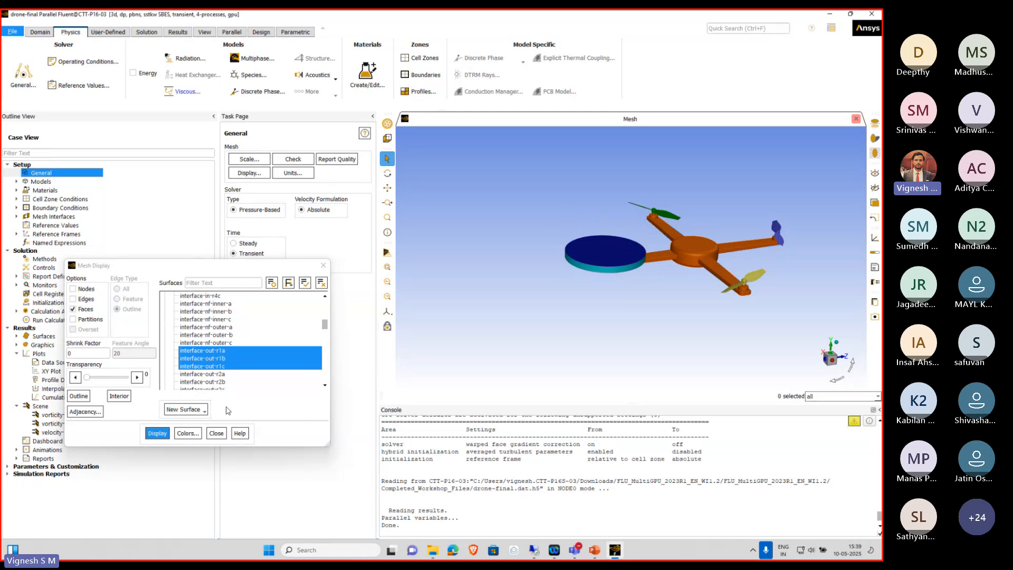
click(222, 433)
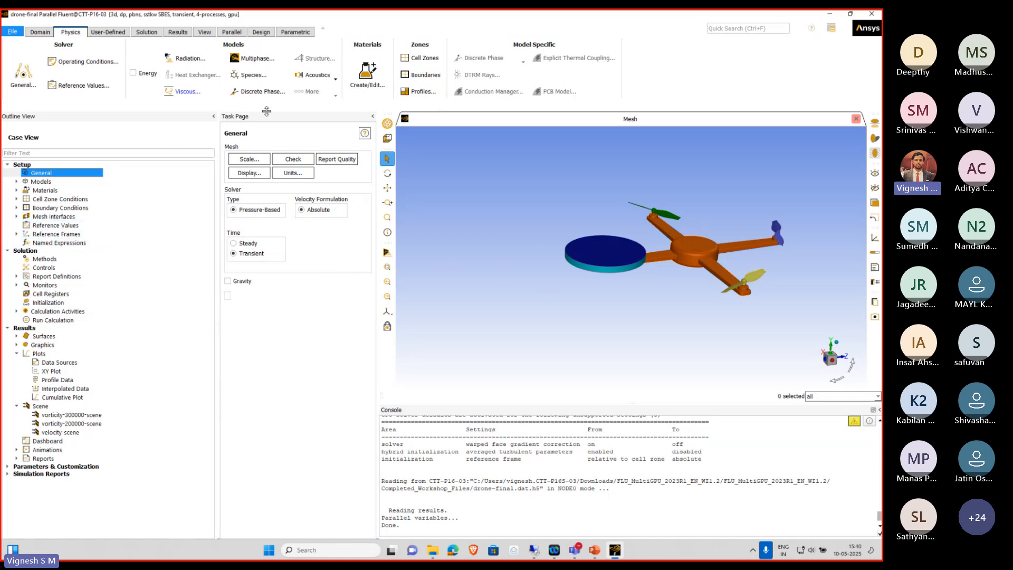
Review the rotor1 cell zone's mesh motion settings, including its rotation-axis origin and rotational speed, and close the dialog
click(420, 58)
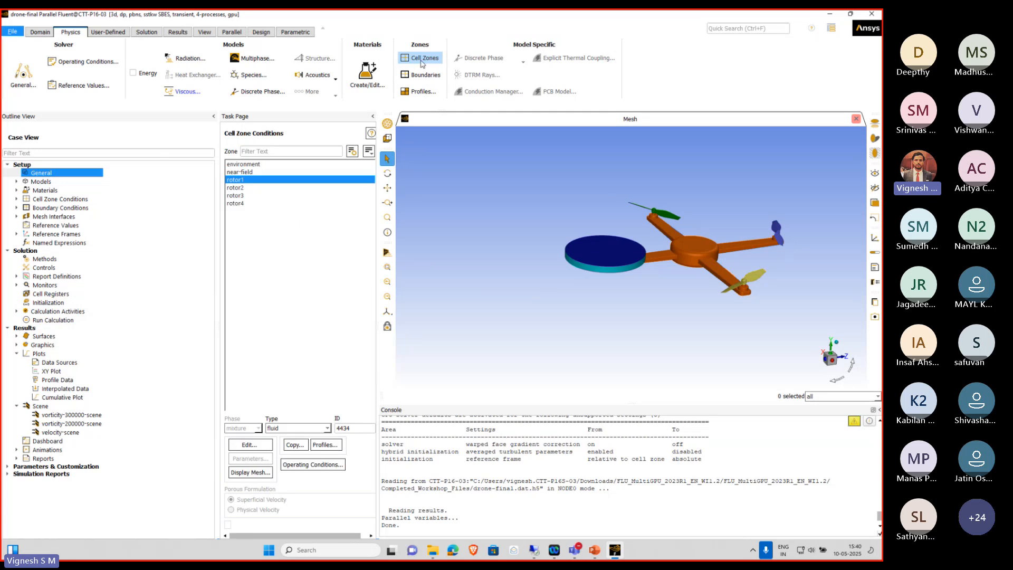
click(261, 444)
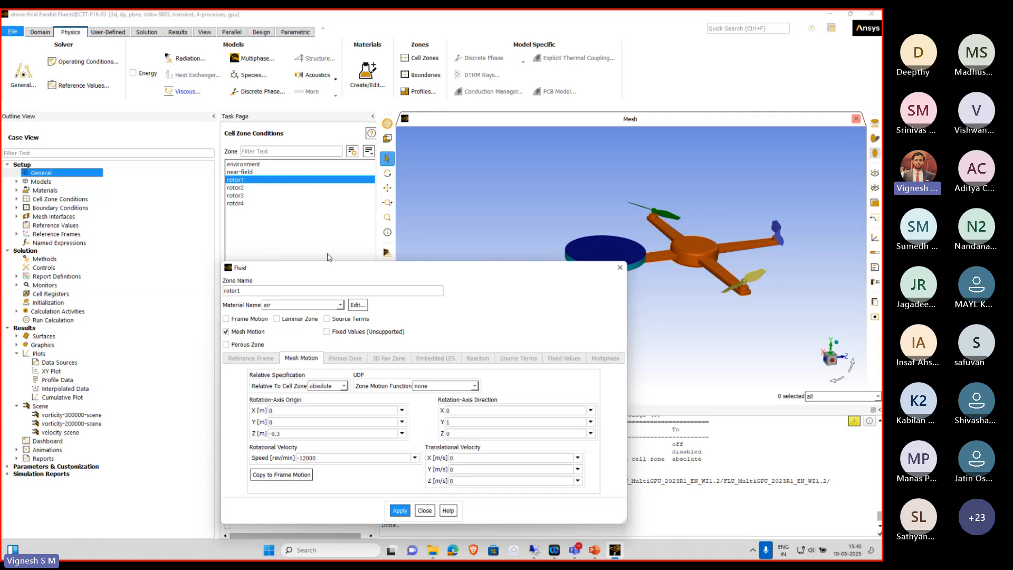
drag(329, 269, 230, 170)
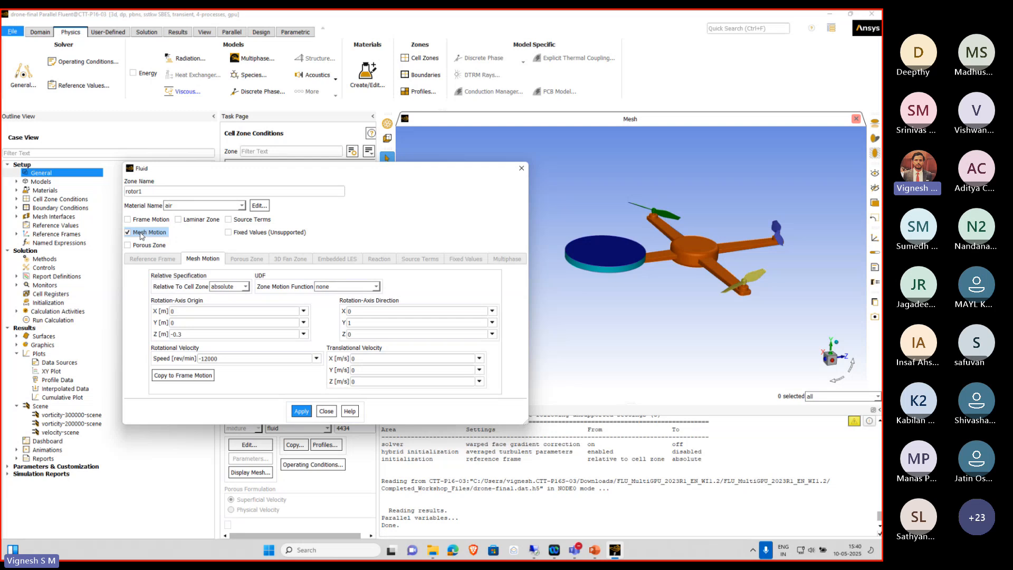
double_click(207, 360)
click(193, 334)
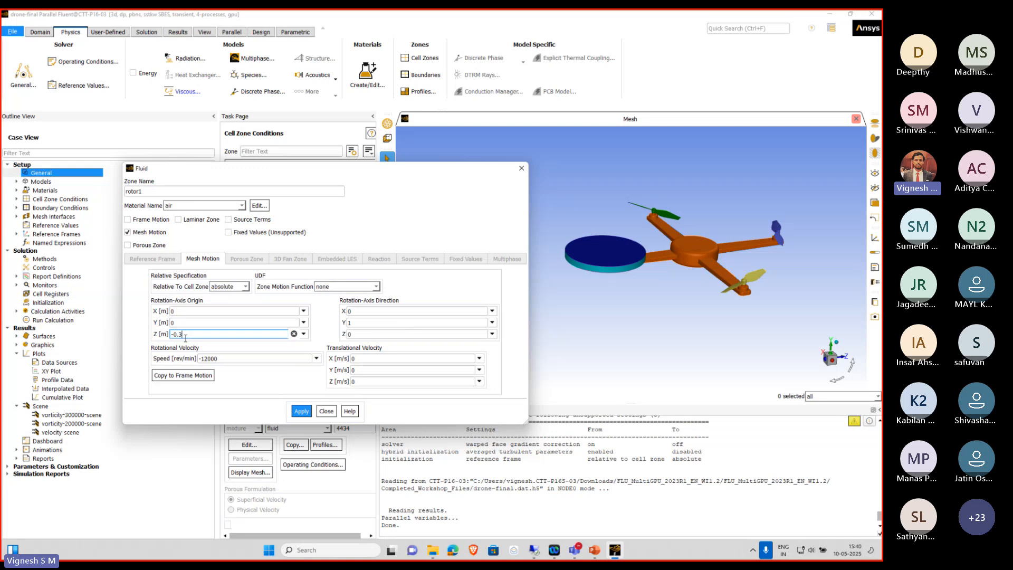
double_click(192, 334)
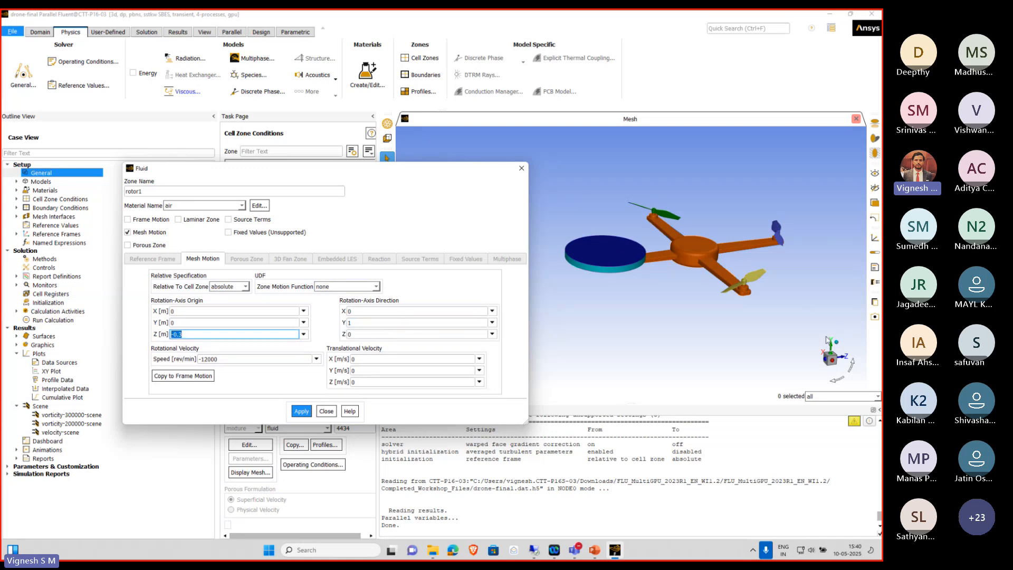
click(218, 361)
double_click(219, 360)
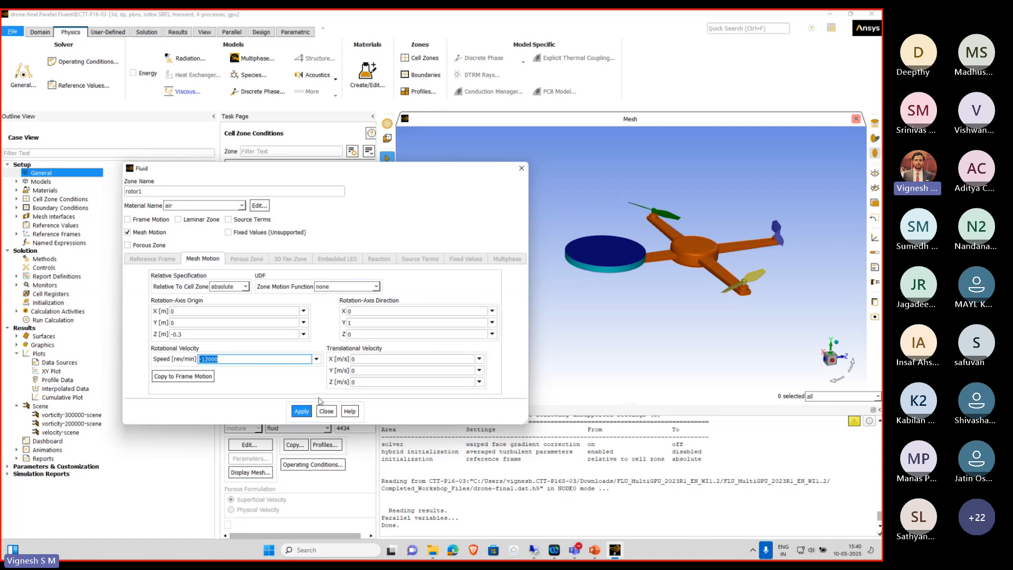
click(326, 411)
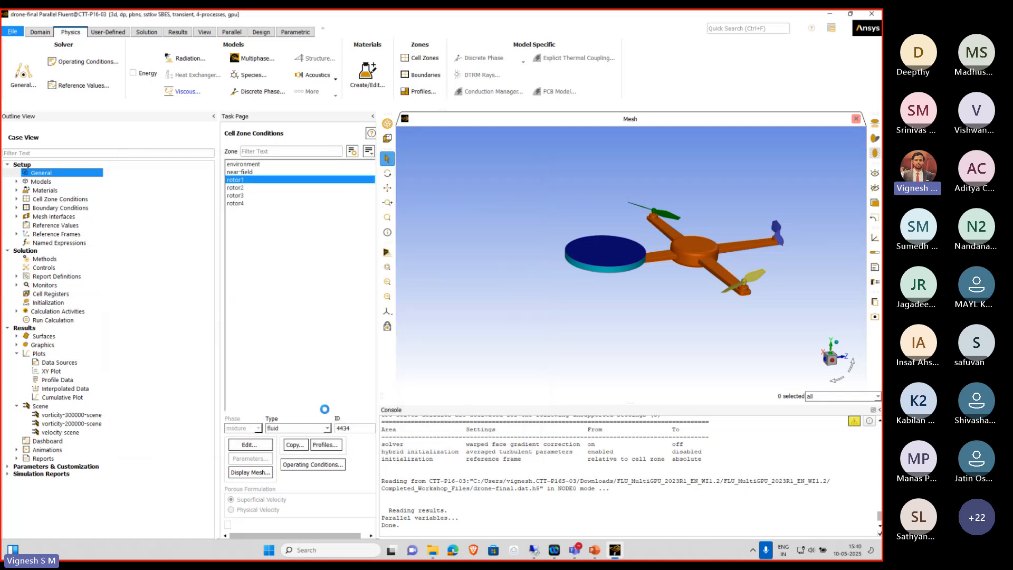
Review the rotor2 cell zone's mesh motion settings, including rotation-axis origin, axis direction and rotational speed, and close the dialog
click(236, 187)
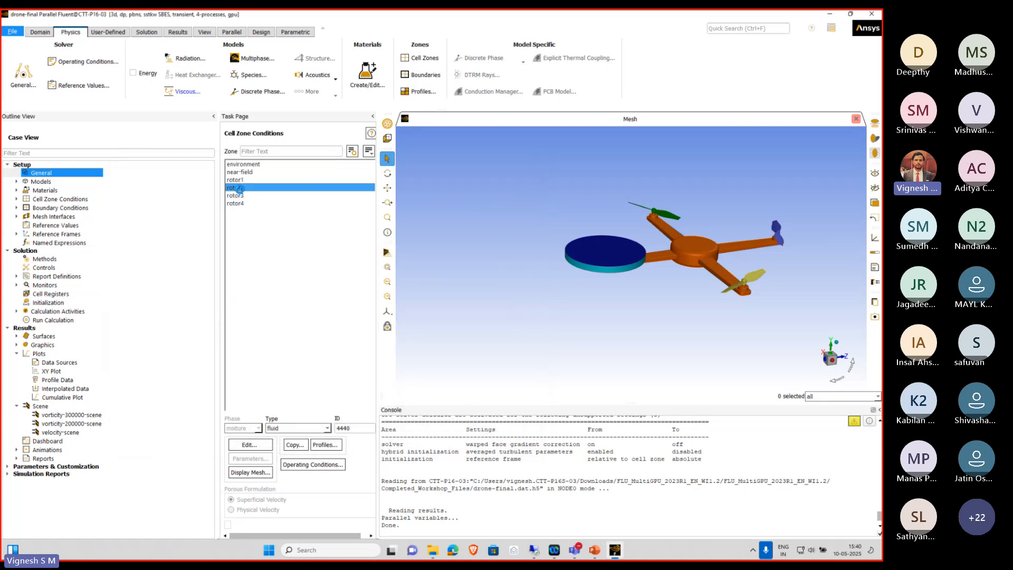
click(255, 446)
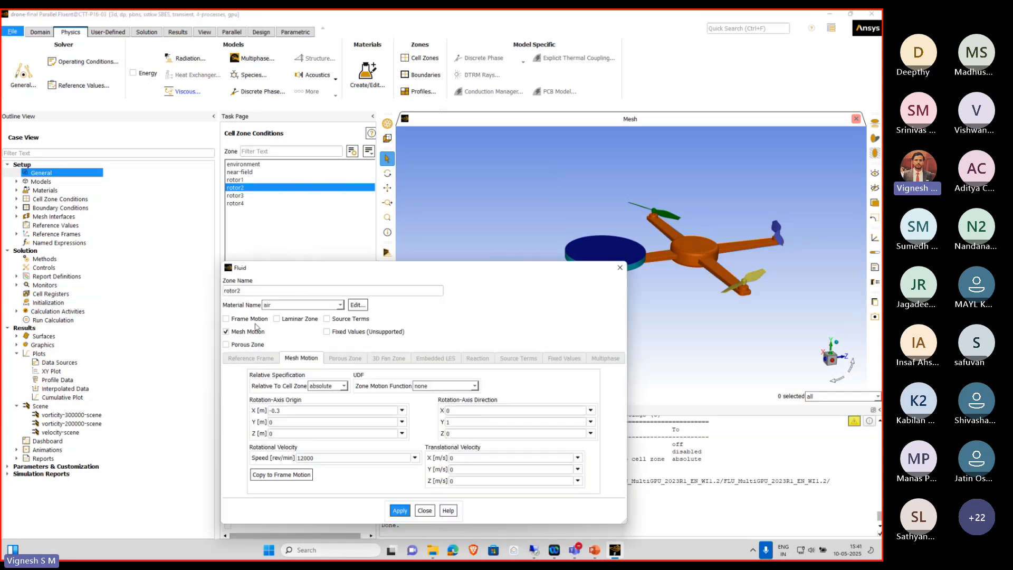
double_click(277, 415)
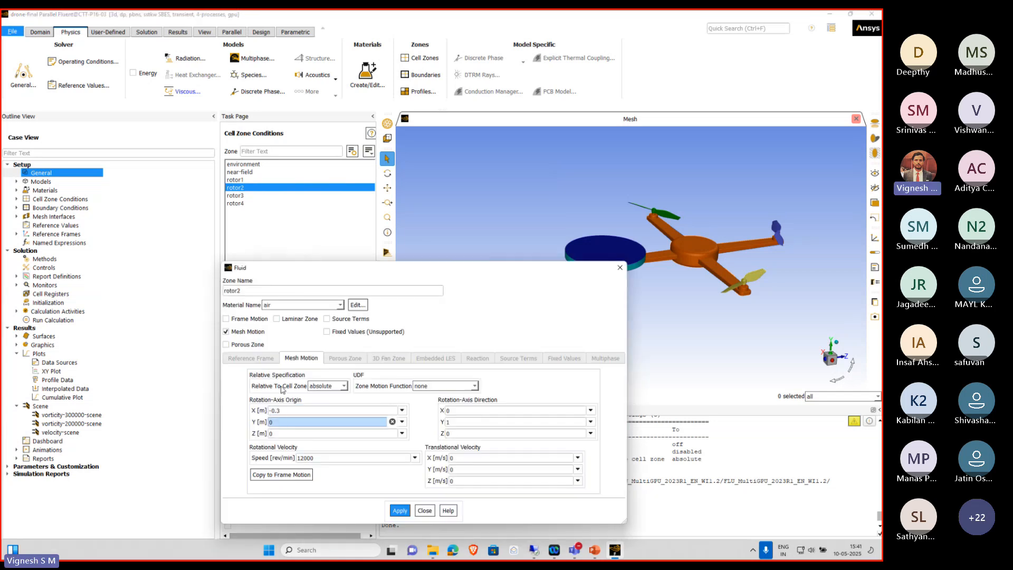
drag(361, 274, 237, 114)
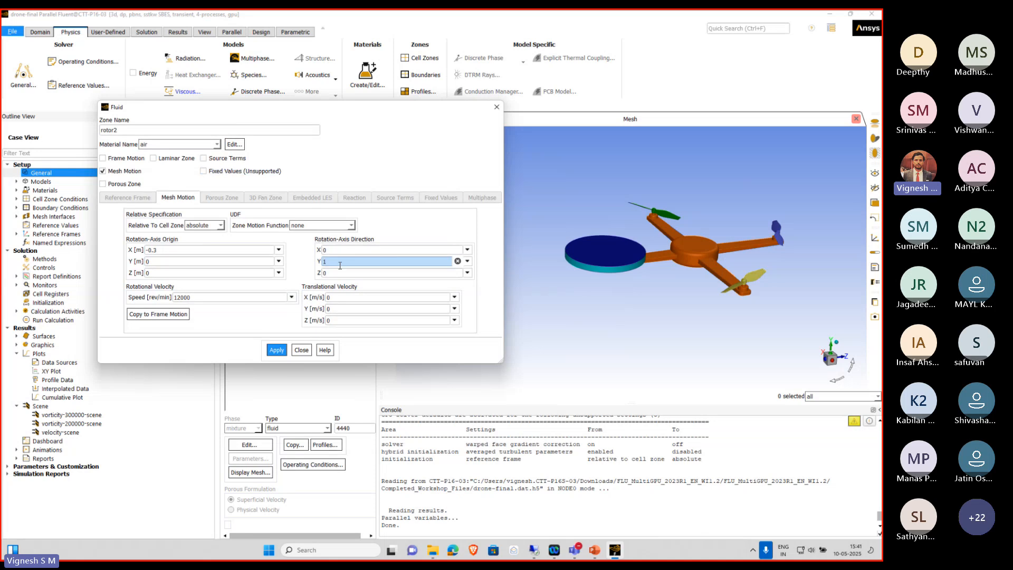
double_click(458, 261)
drag(203, 300, 171, 302)
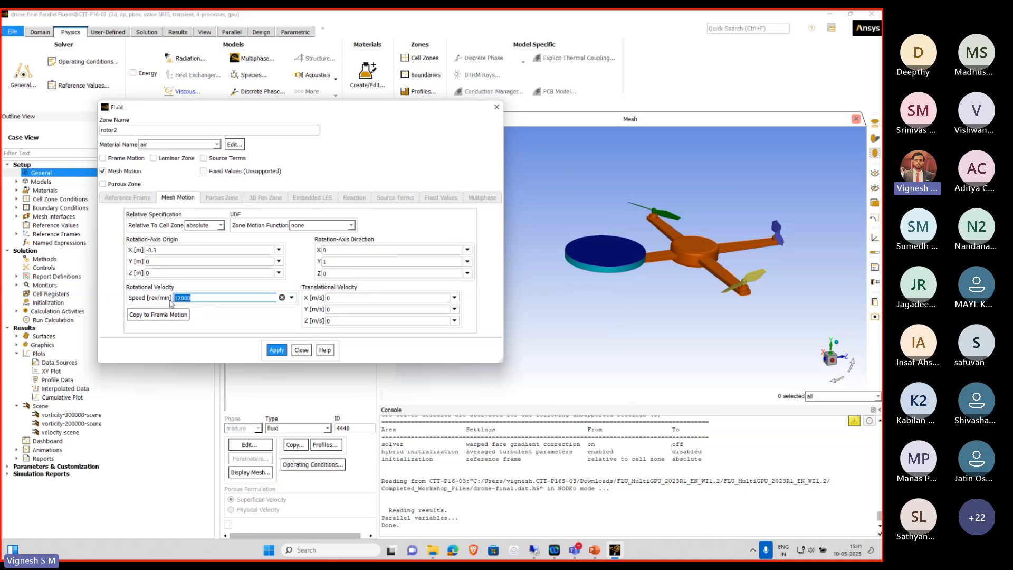
click(301, 349)
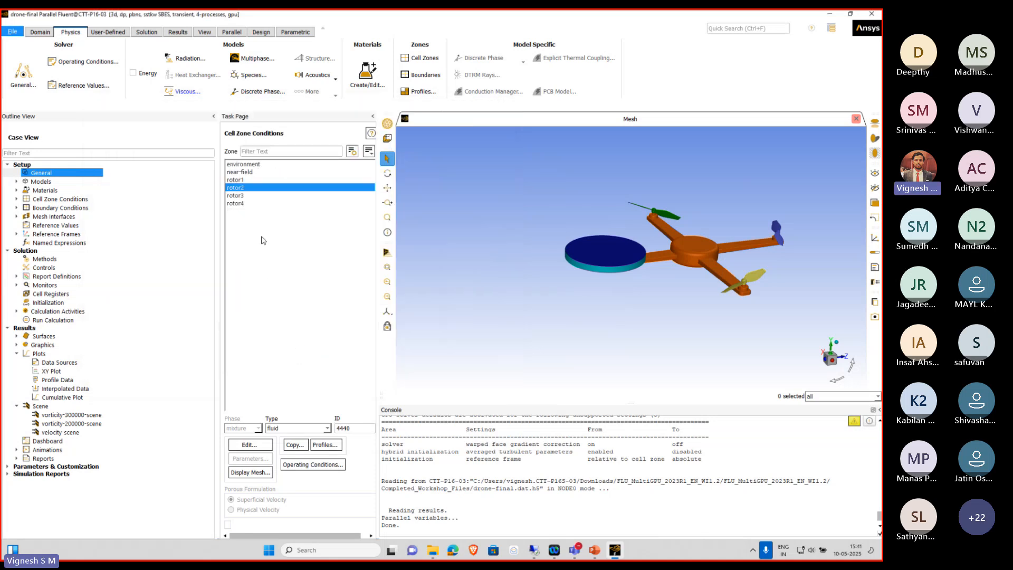
Check the rotor3 cell zone's mesh motion origin and axis direction, and apply the settings before closing
click(243, 196)
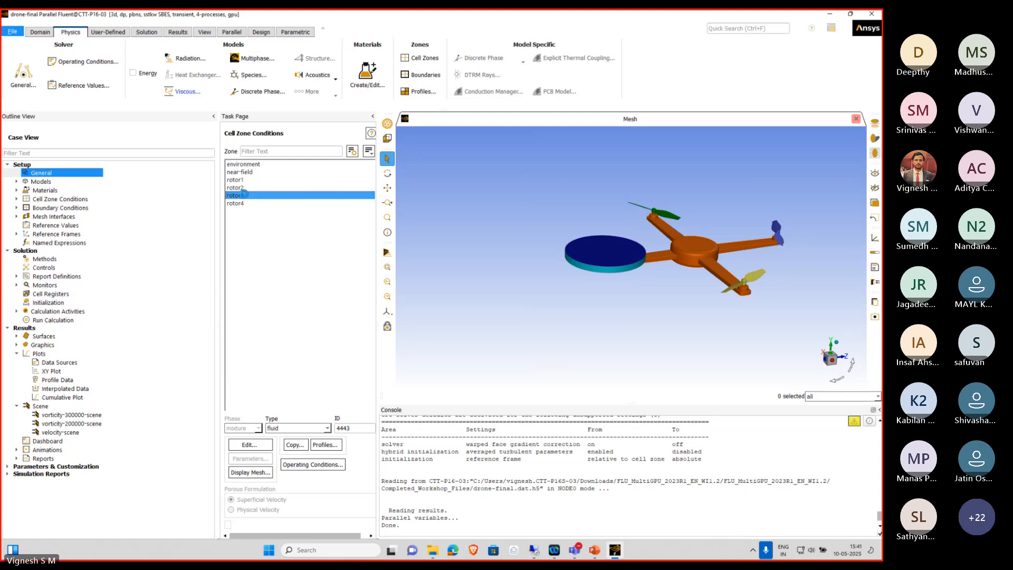
click(258, 444)
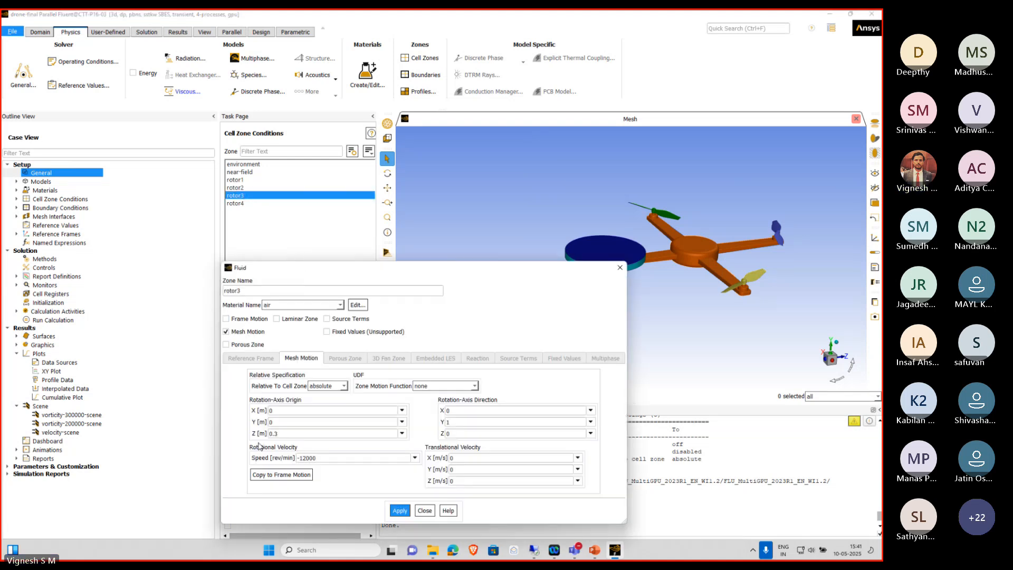
click(292, 432)
text(.3)
key(Tab)
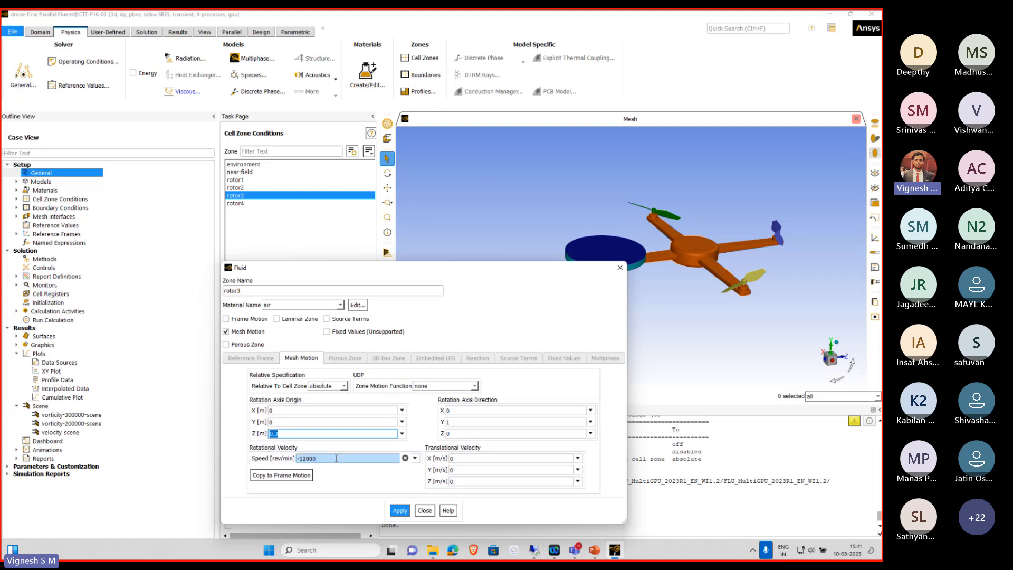
double_click(468, 421)
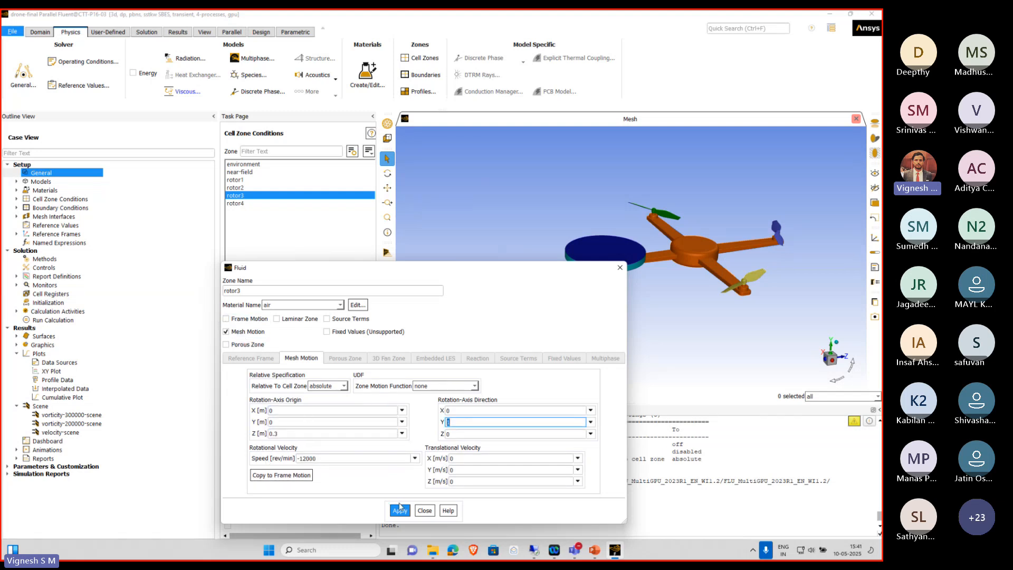
click(400, 510)
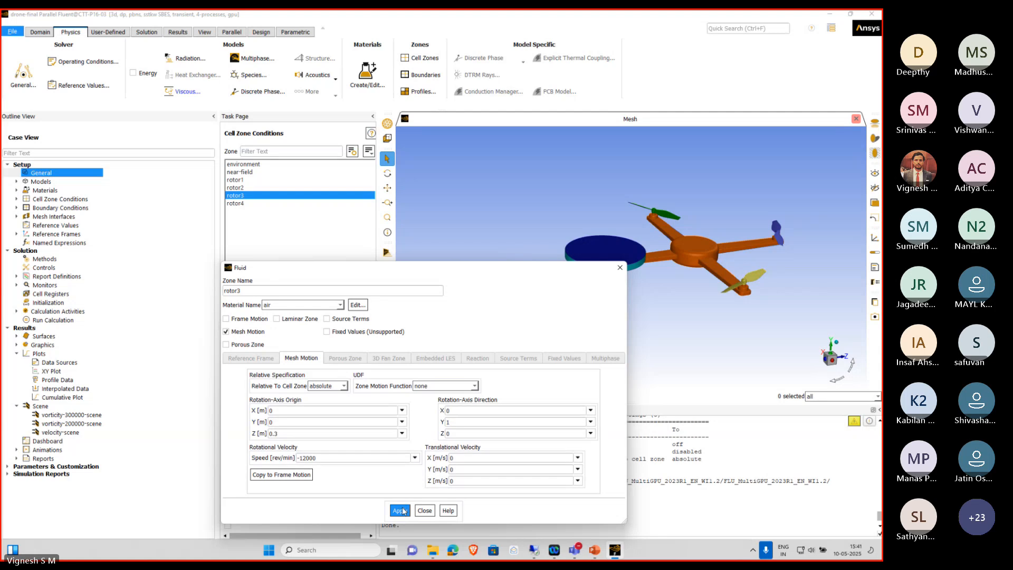
click(422, 510)
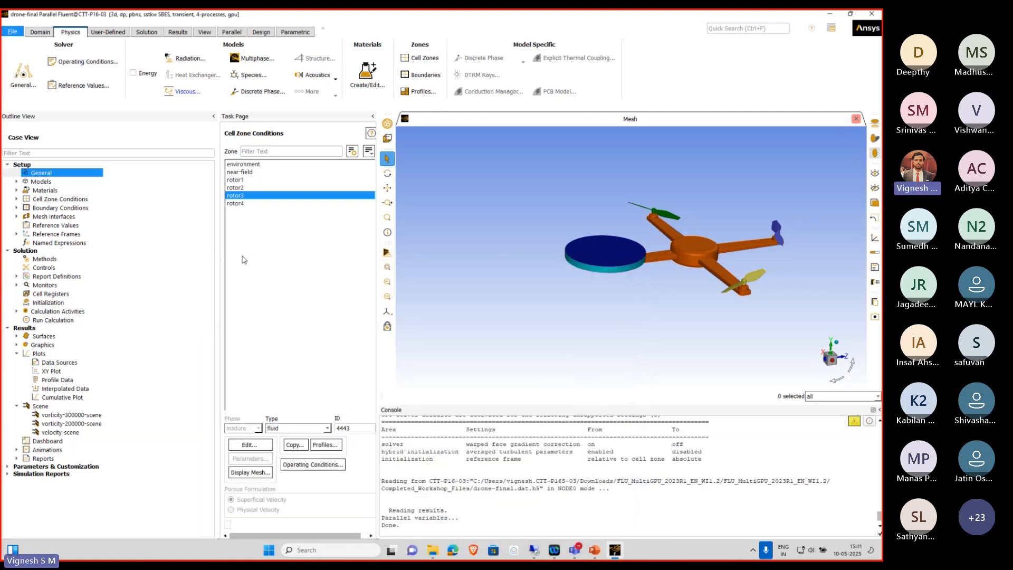
Check the rotor4 cell zone's mesh motion origin, speed and axis direction, and apply the settings before closing
click(245, 204)
click(263, 443)
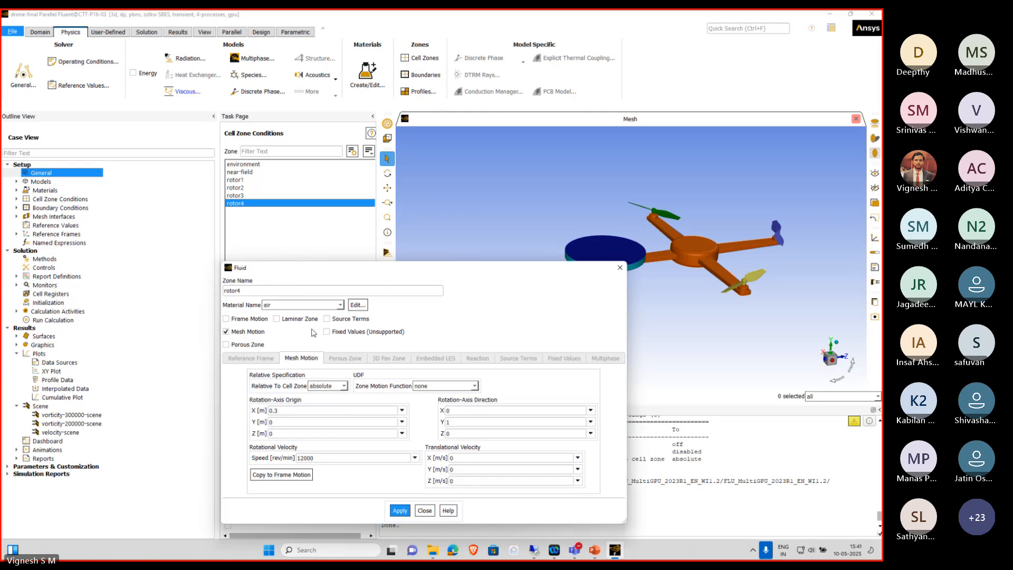
double_click(281, 410)
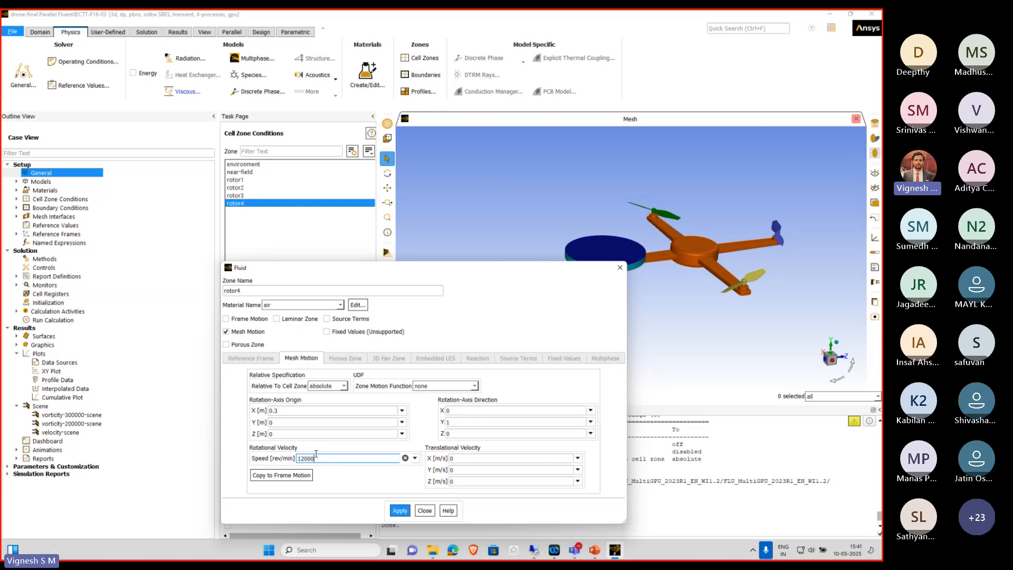
double_click(308, 458)
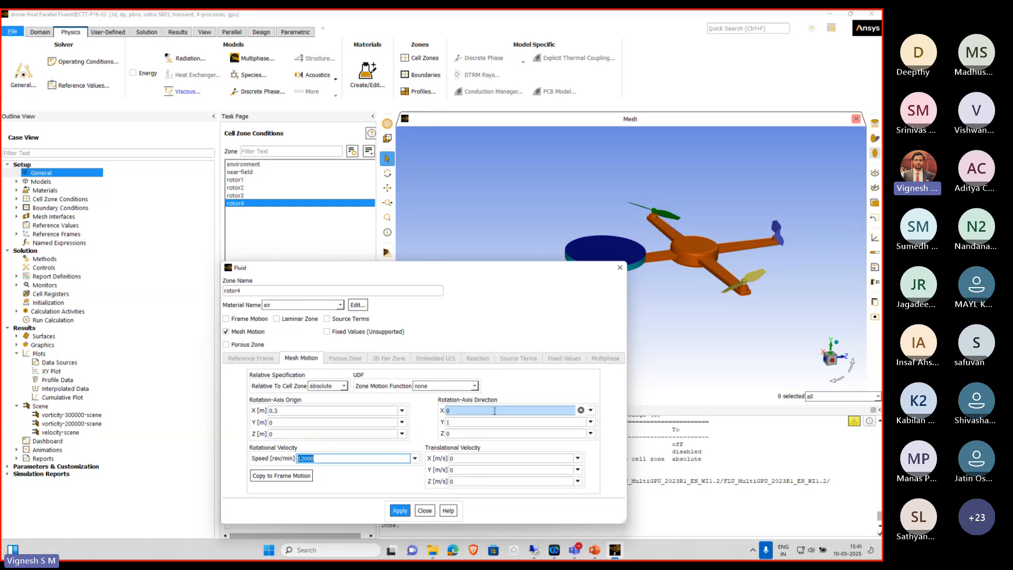
double_click(459, 422)
click(400, 510)
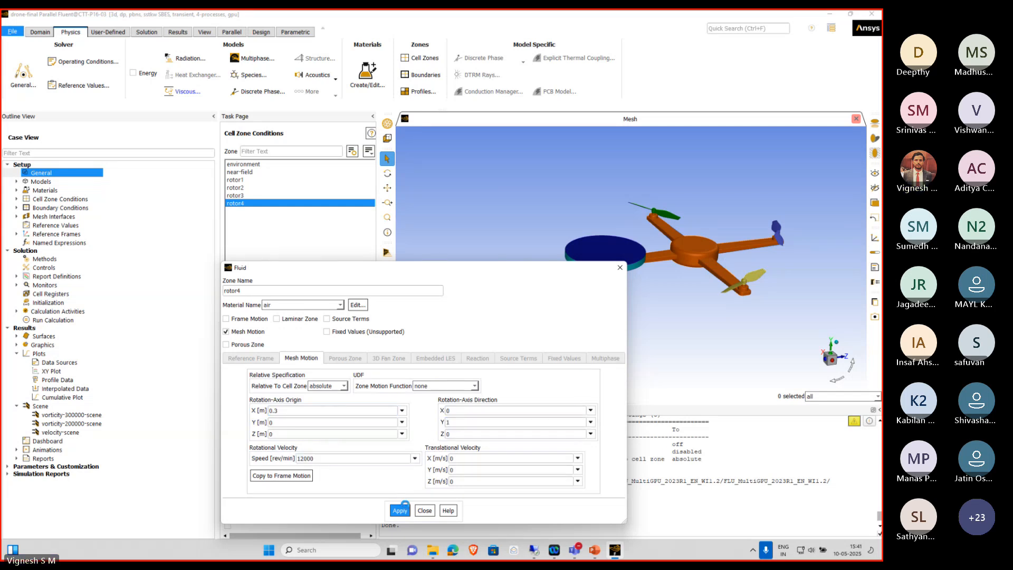
click(424, 510)
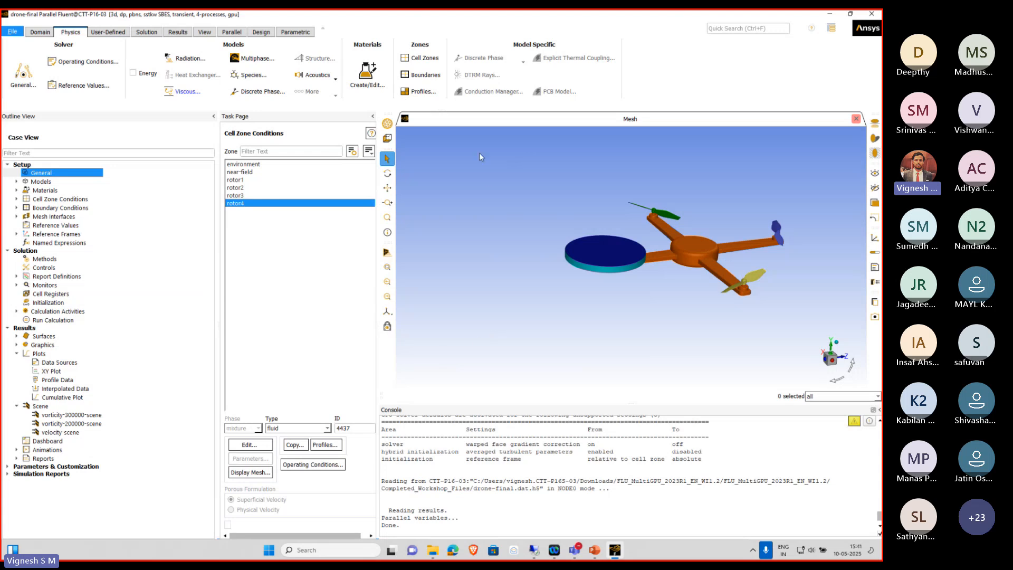
click(487, 27)
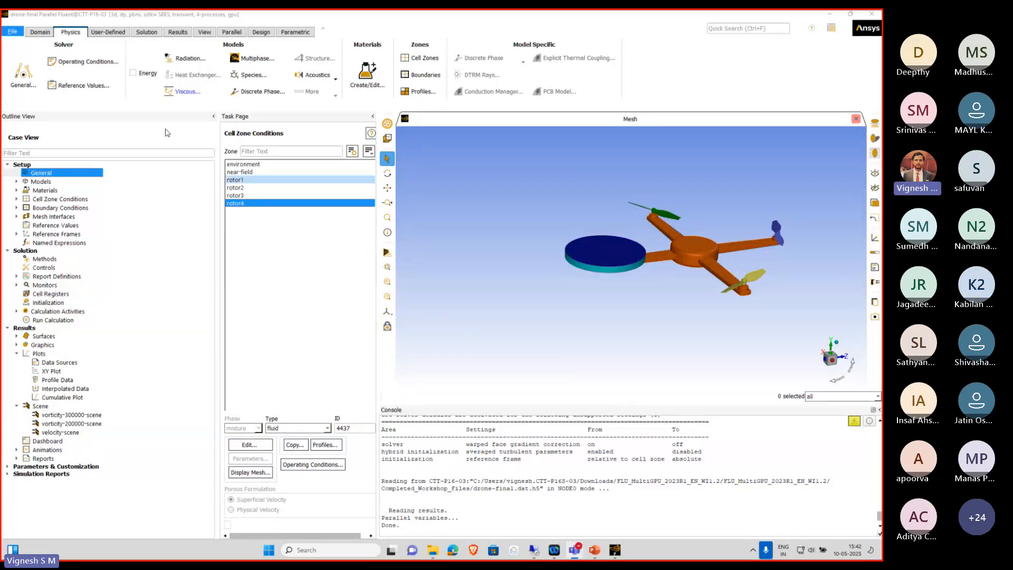
Browse the boundary zones of the quadcopter case and review the momentum settings of the outer pressure outlet
click(427, 76)
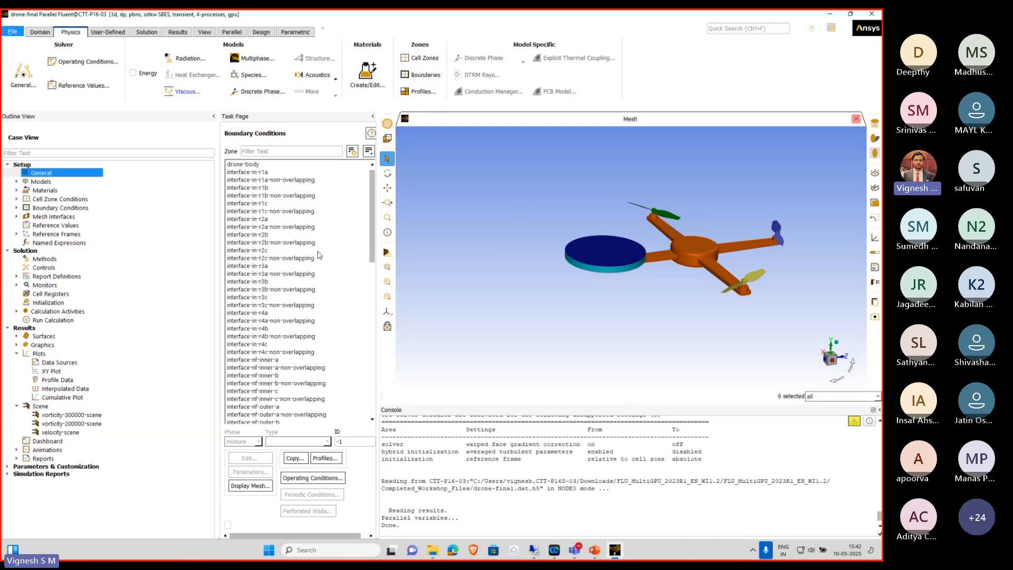
scroll(314, 293, down, 1)
scroll(314, 293, down, 13)
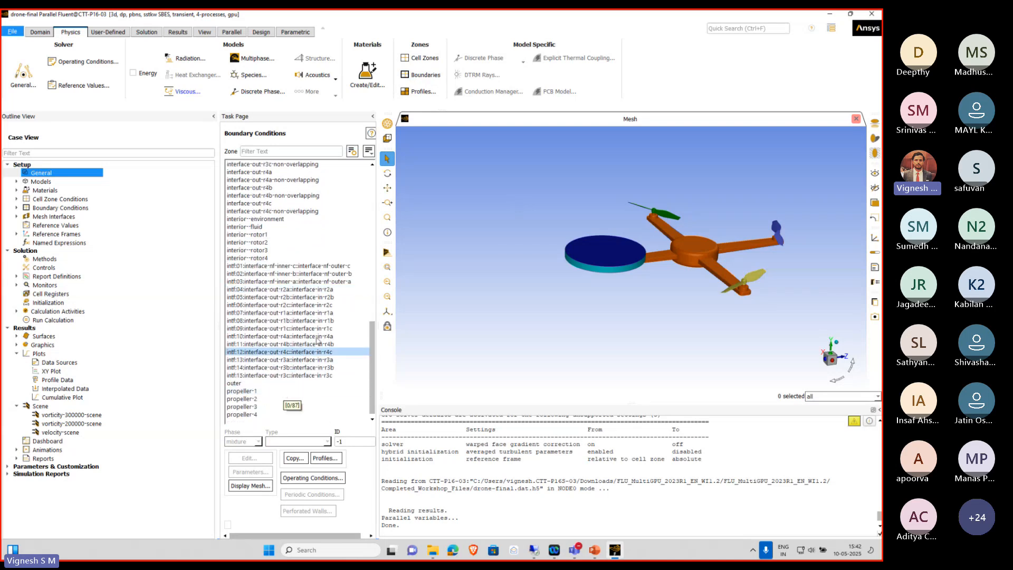
scroll(293, 285, up, 2)
scroll(293, 283, up, 5)
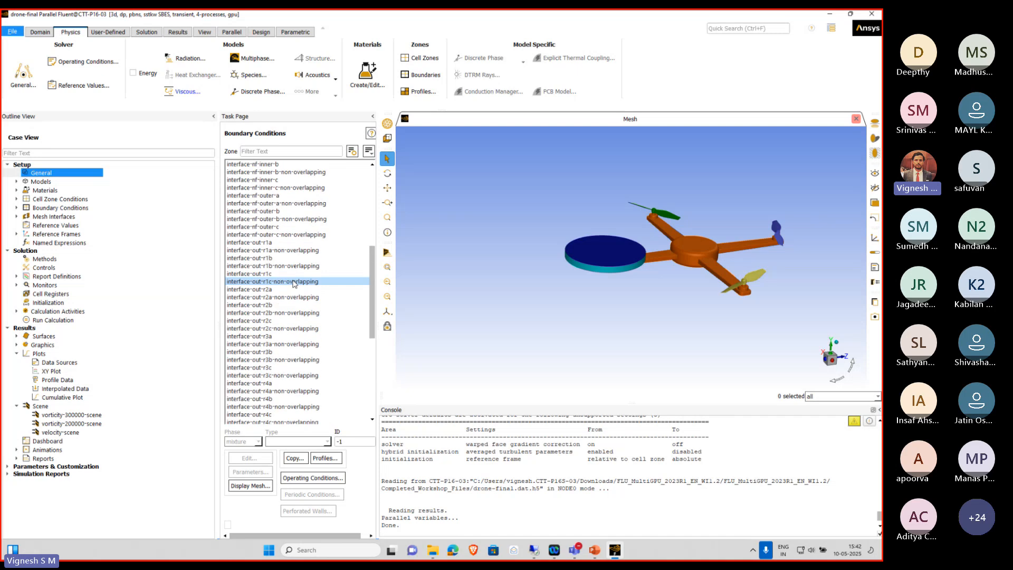
scroll(294, 284, down, 7)
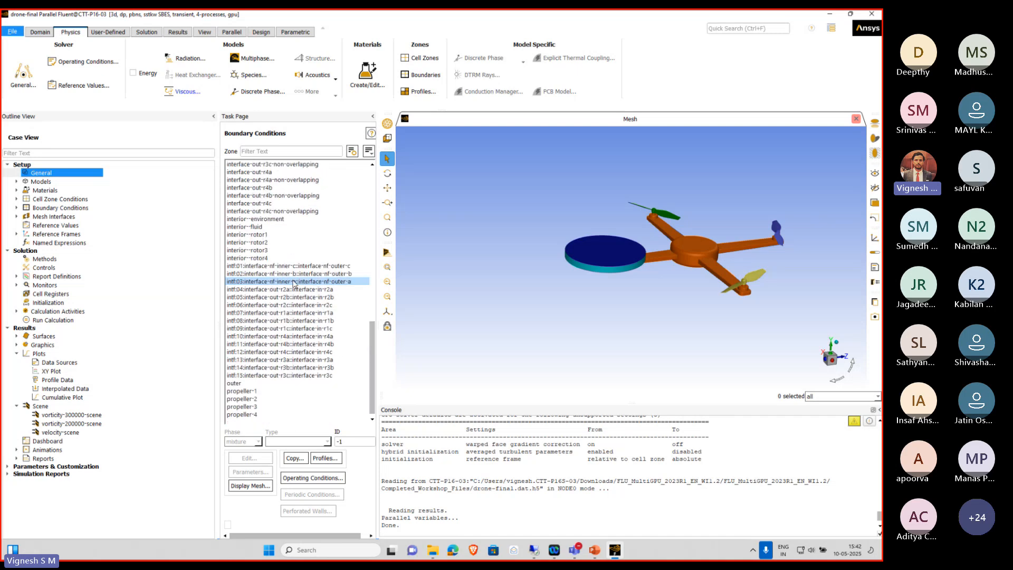
click(235, 383)
click(254, 455)
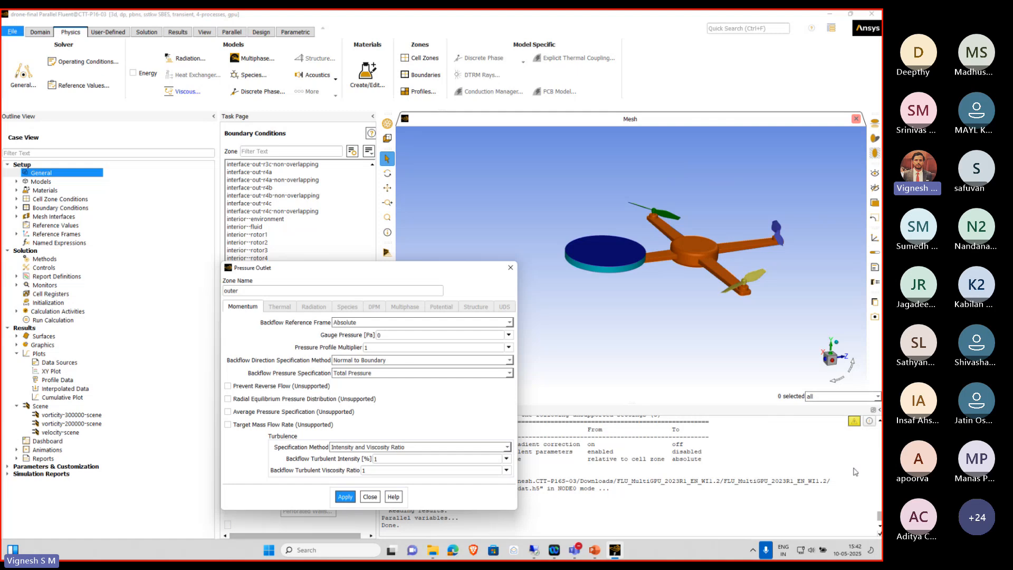
scroll(728, 208, down, 5)
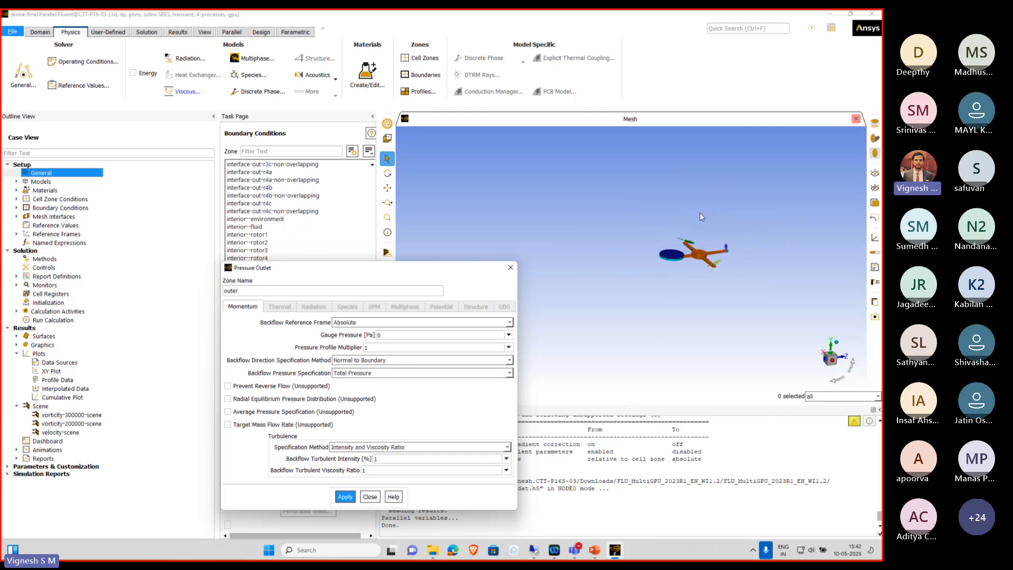
click(377, 496)
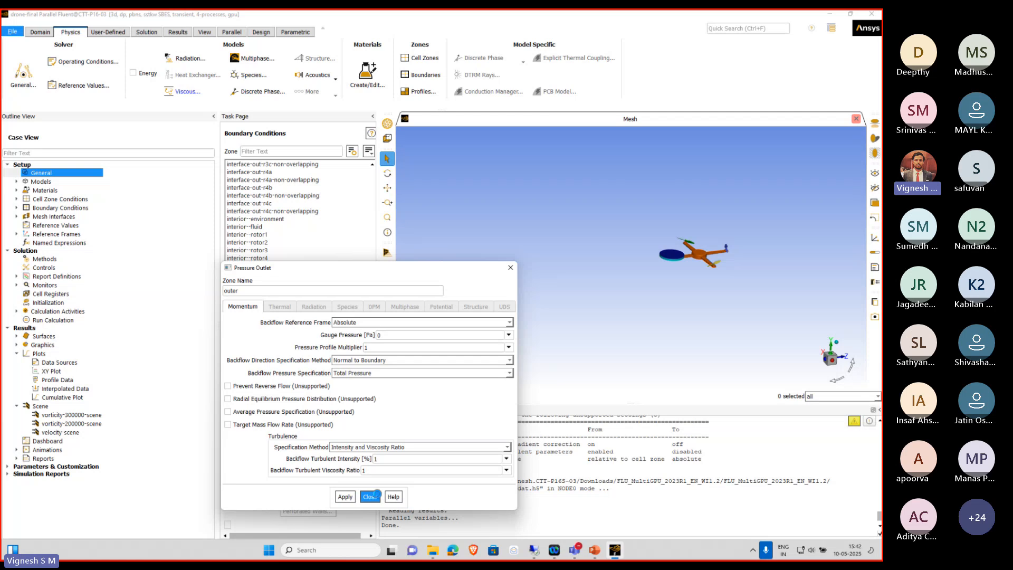
Display the outer outlet surface as faces in the mesh view from the general setup settings
click(43, 173)
click(249, 173)
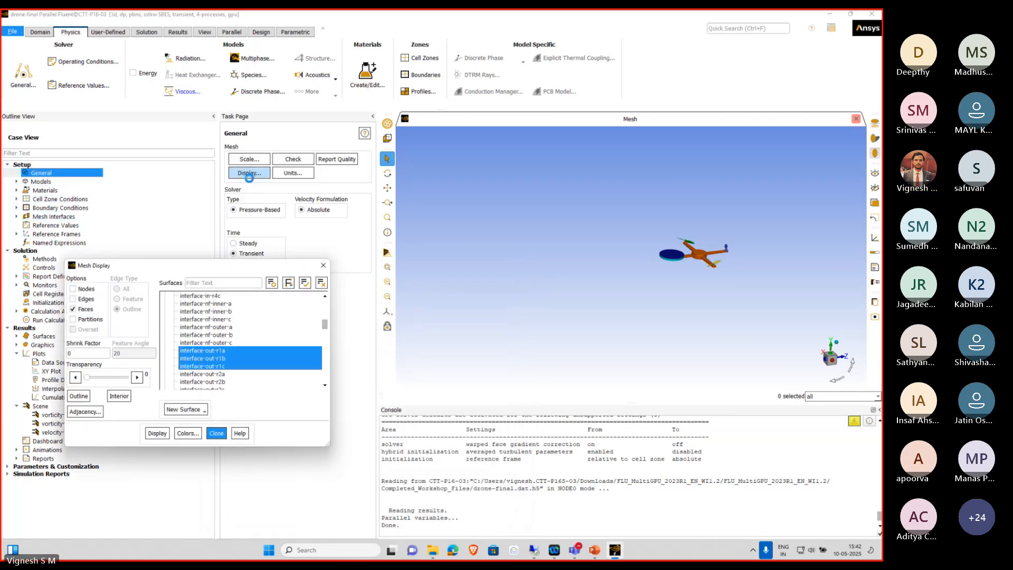
scroll(225, 354, up, 7)
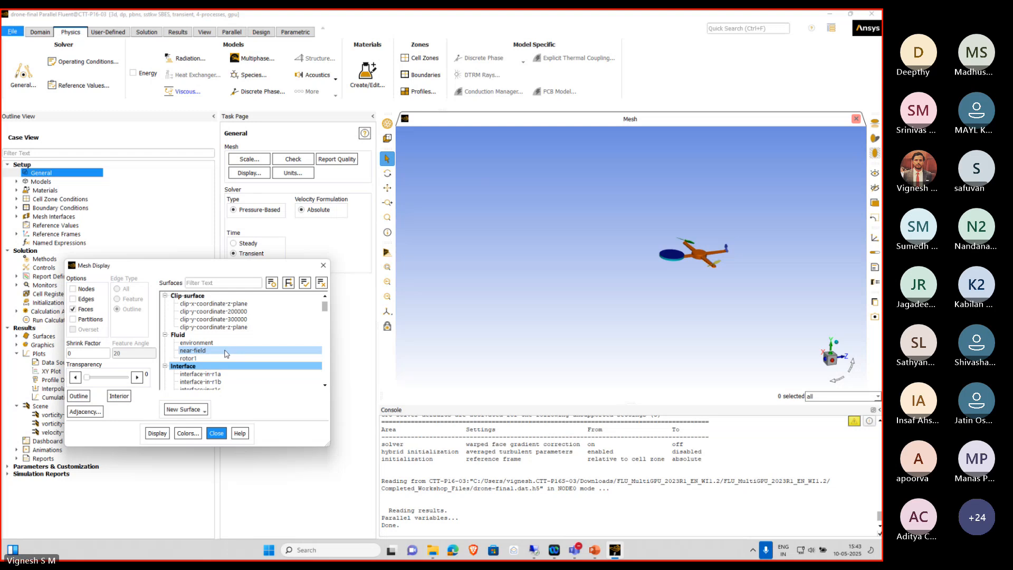
scroll(226, 354, down, 10)
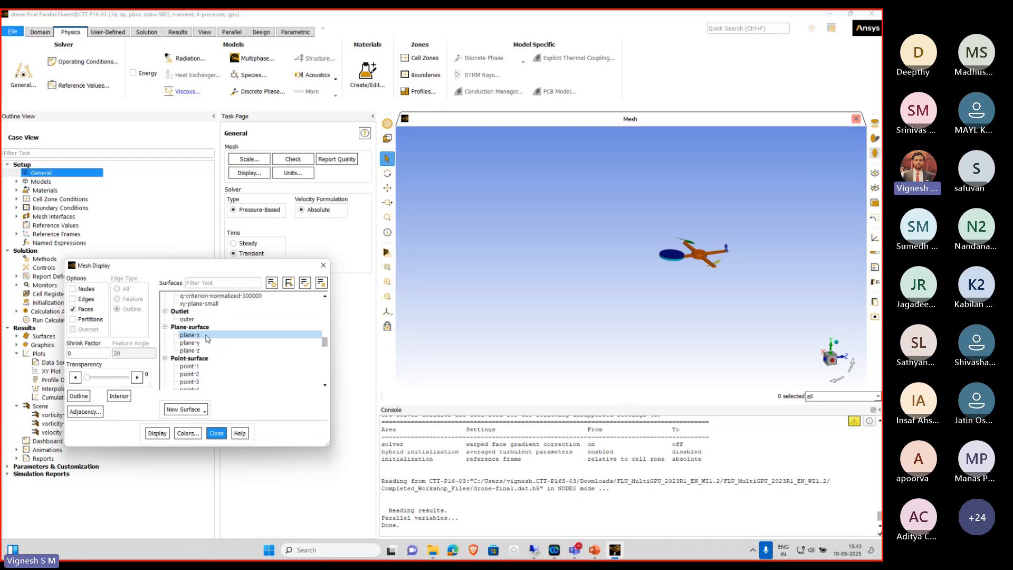
click(180, 311)
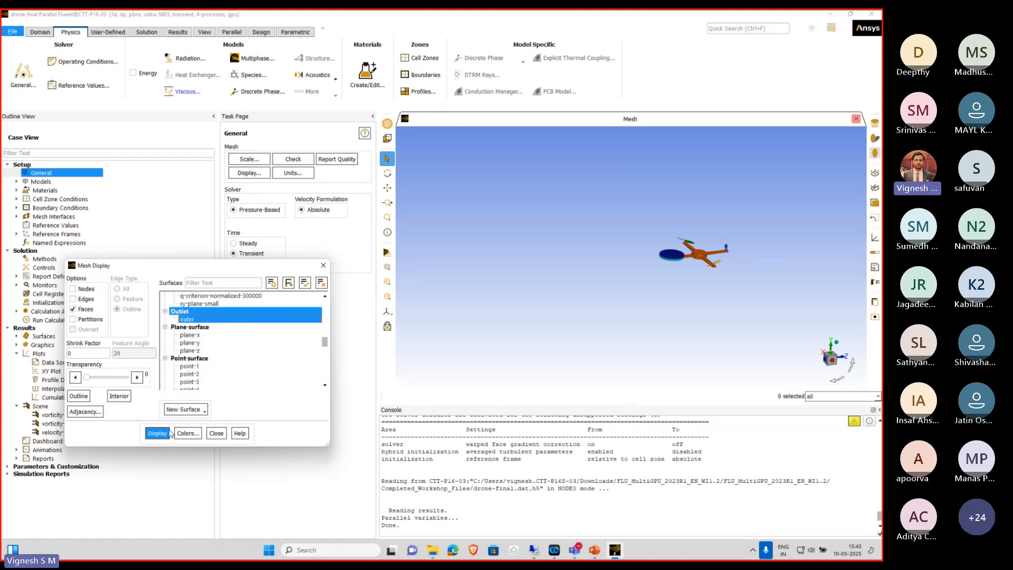
click(157, 435)
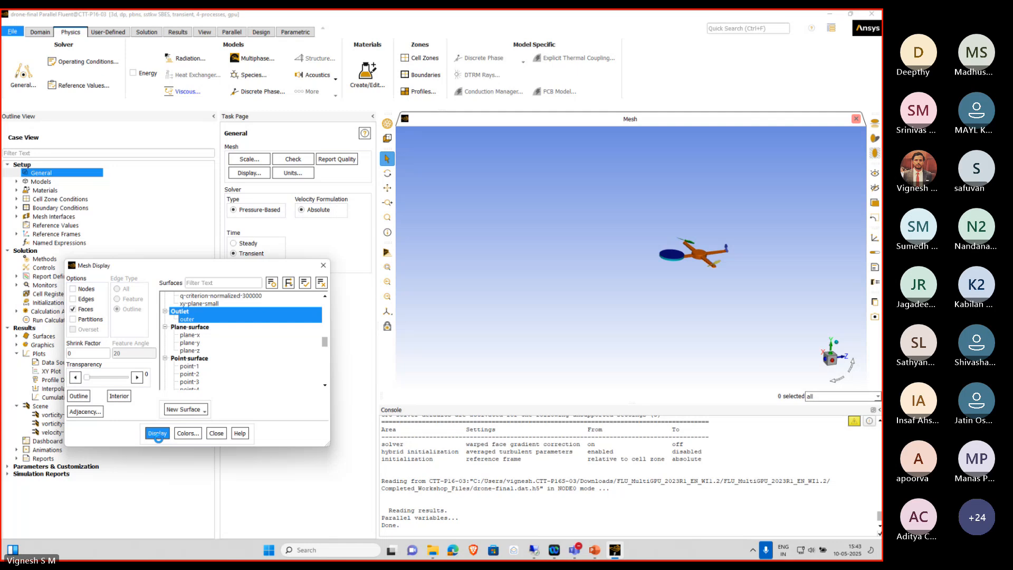
Examine the extent of the outer domain boundary in the mesh view and close the mesh display settings
scroll(622, 334, down, 8)
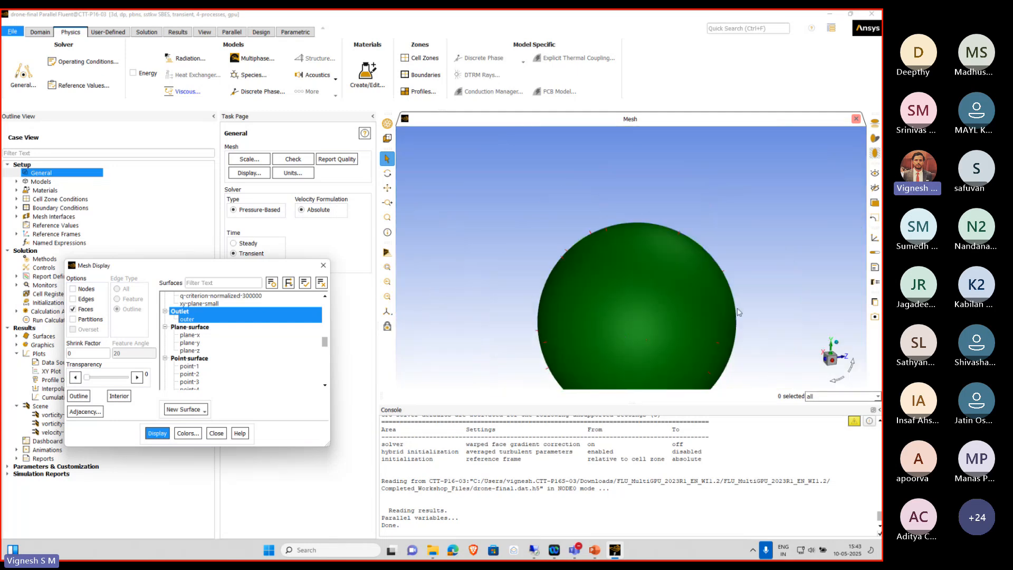
scroll(737, 308, down, 4)
middle_drag(774, 278, 552, 193)
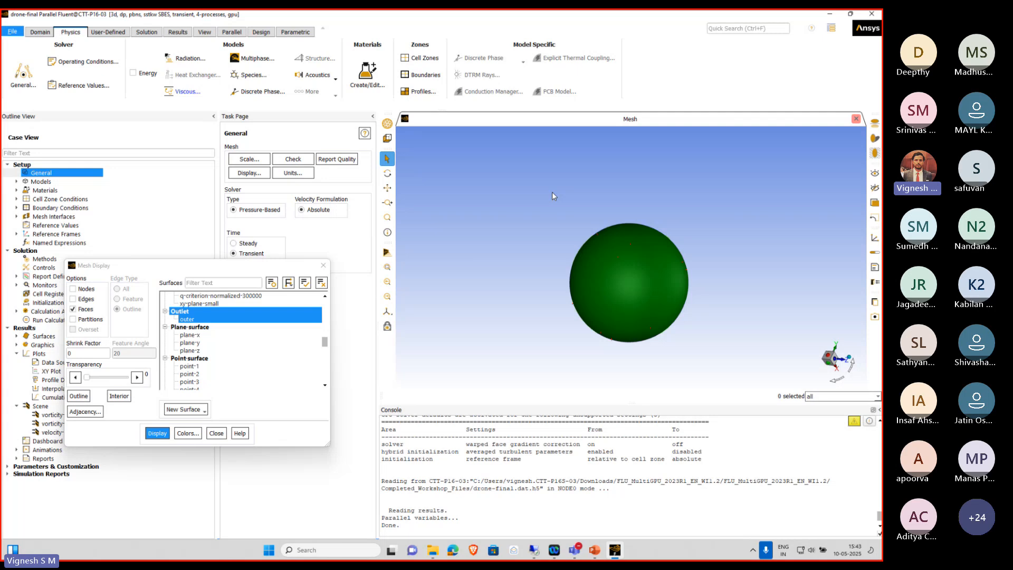
scroll(628, 264, up, 5)
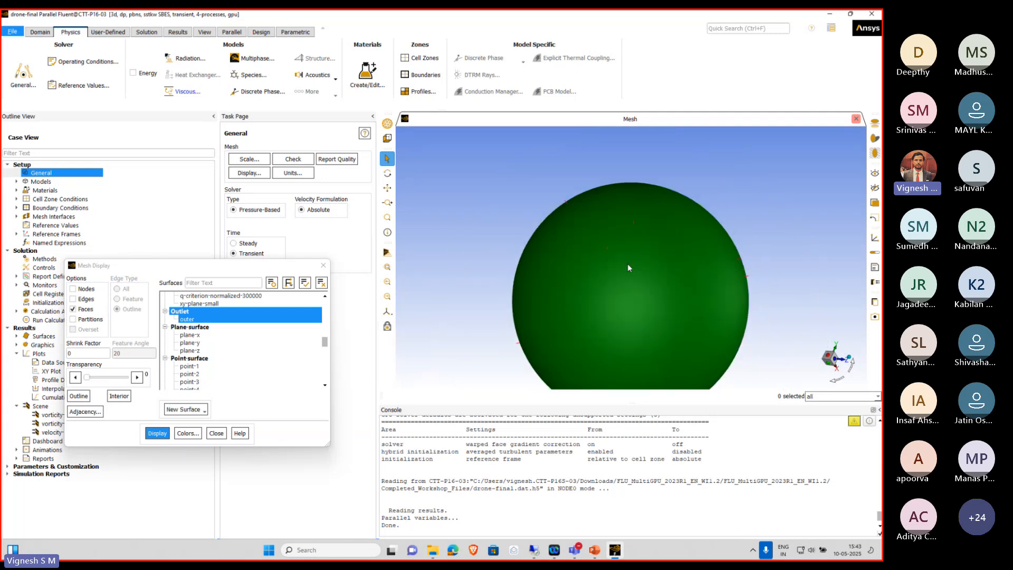
scroll(627, 264, up, 1)
mouse_move(628, 263)
middle_down()
mouse_move(613, 256)
mouse_move(596, 264)
mouse_move(656, 292)
mouse_move(628, 279)
middle_up()
drag(629, 284, 648, 305)
scroll(647, 305, down, 6)
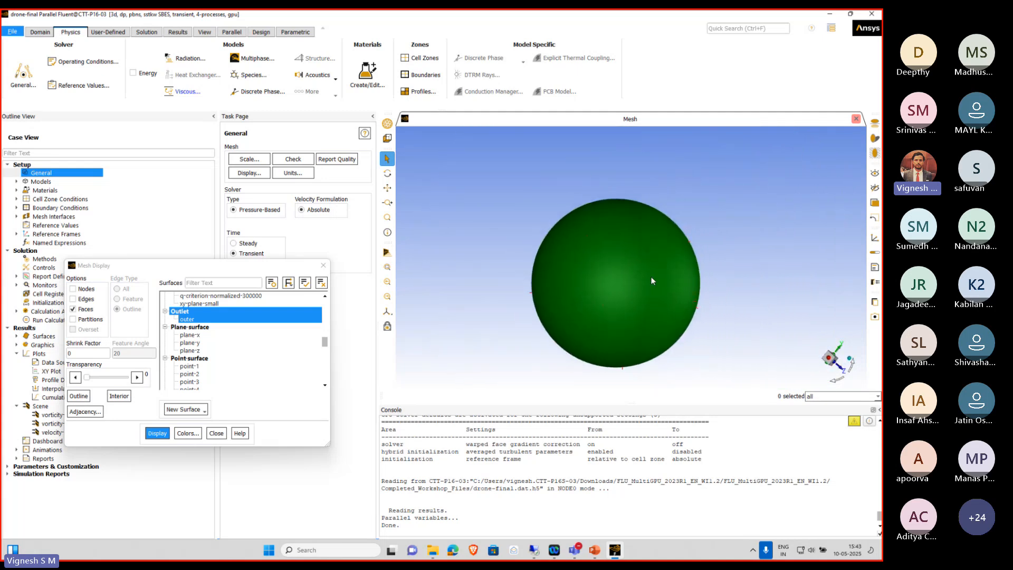
click(217, 433)
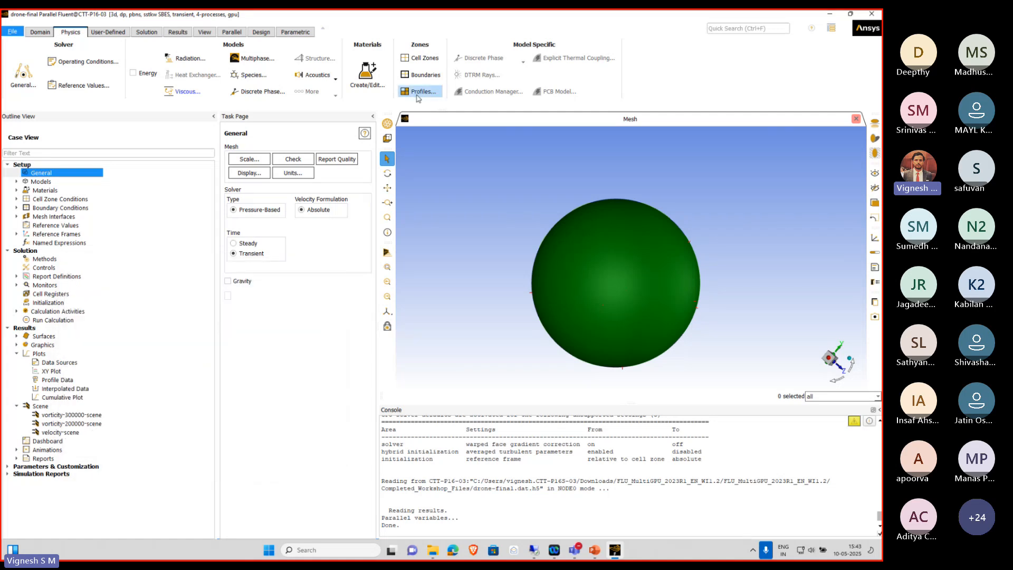
Recheck the gauge pressure and pressure profile multiplier of the outer pressure outlet, and close its settings
click(418, 75)
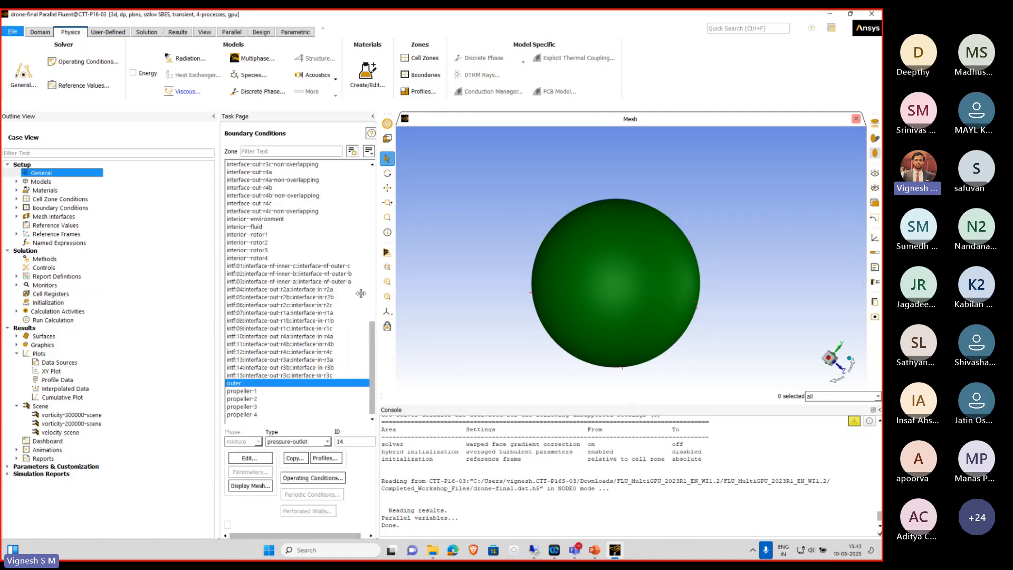
click(250, 458)
click(390, 346)
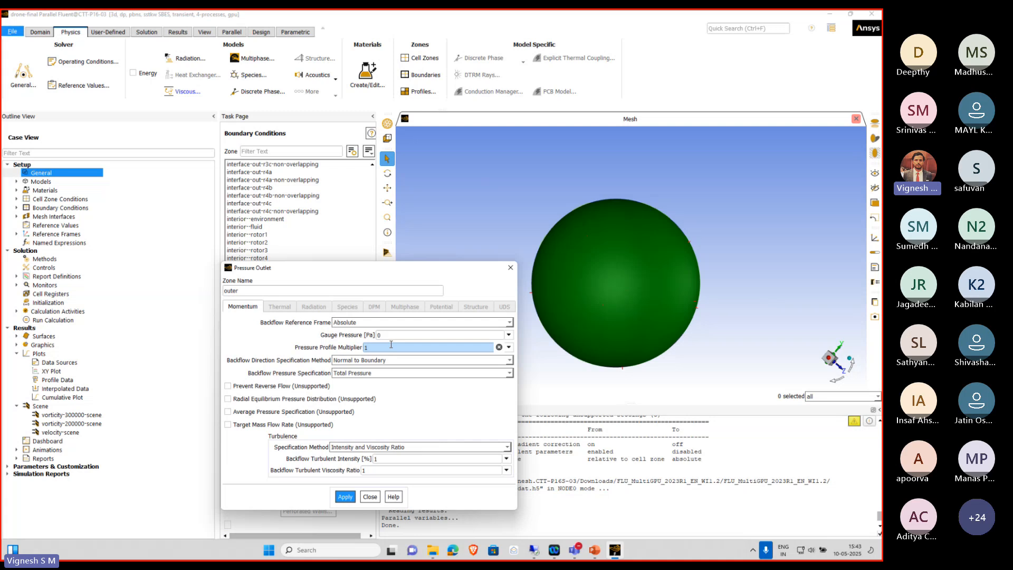
click(379, 334)
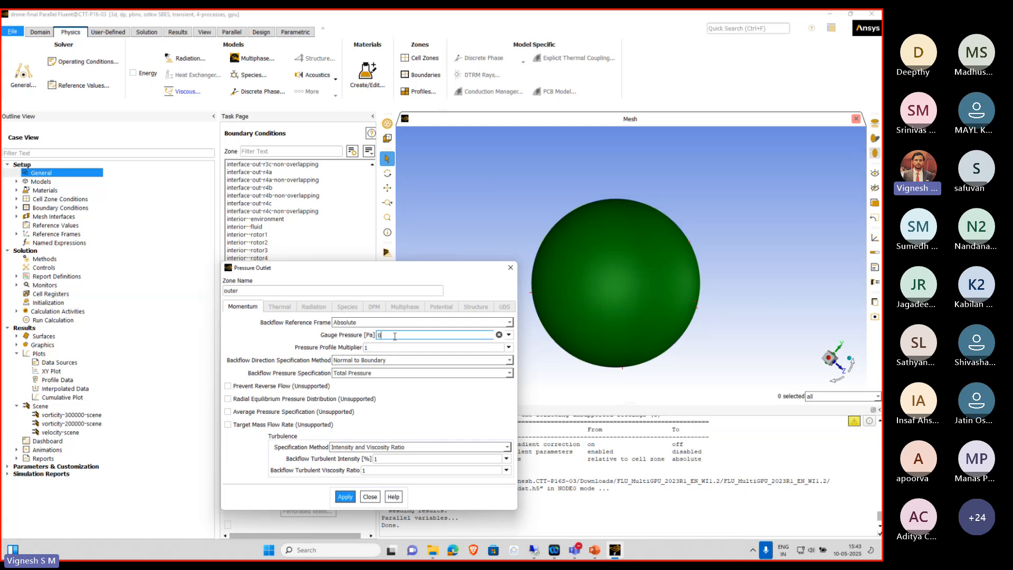
click(370, 497)
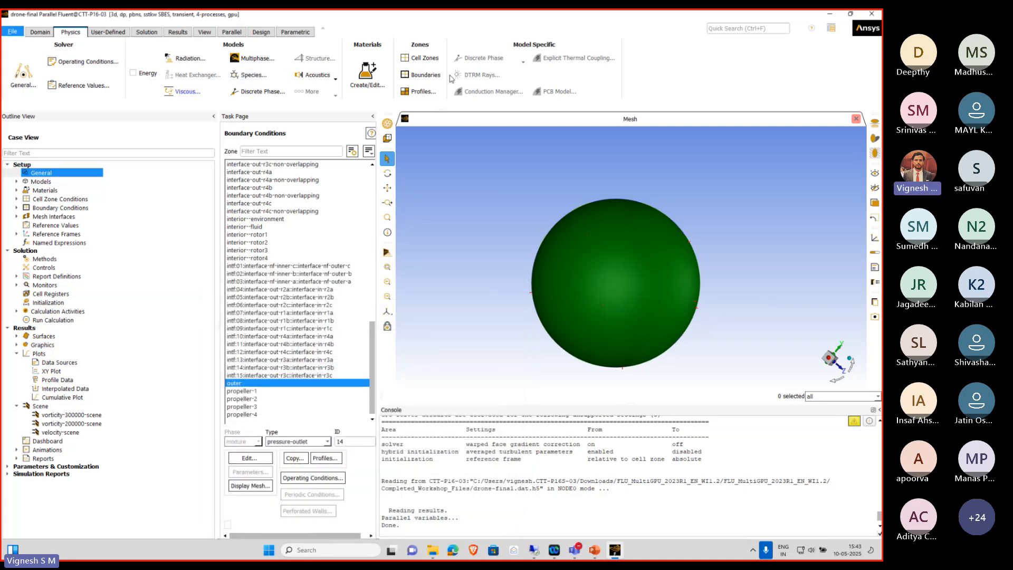
Review the time step size and number of time steps, and open the full run calculation settings
click(144, 33)
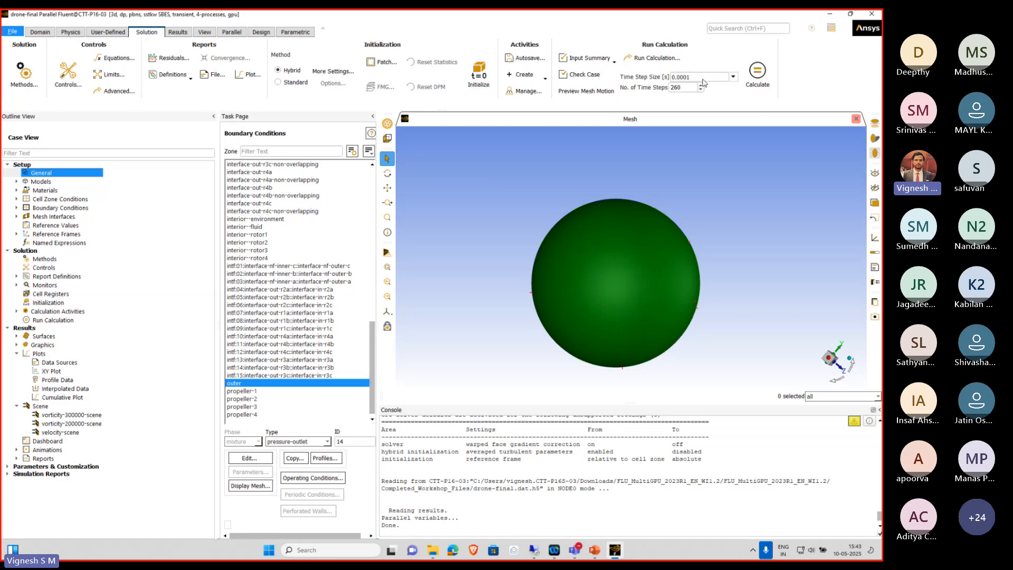
double_click(681, 78)
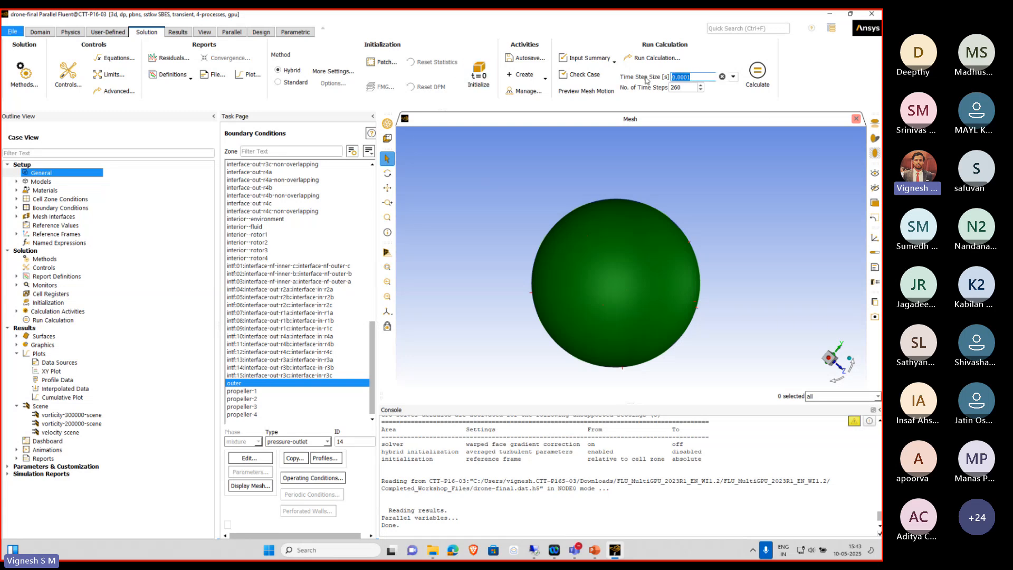
double_click(677, 88)
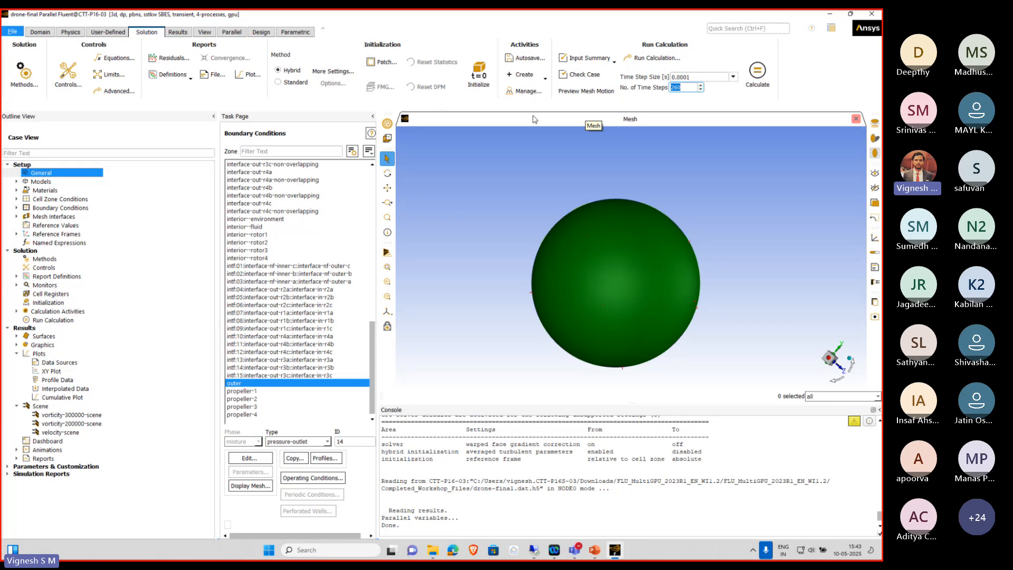
click(82, 320)
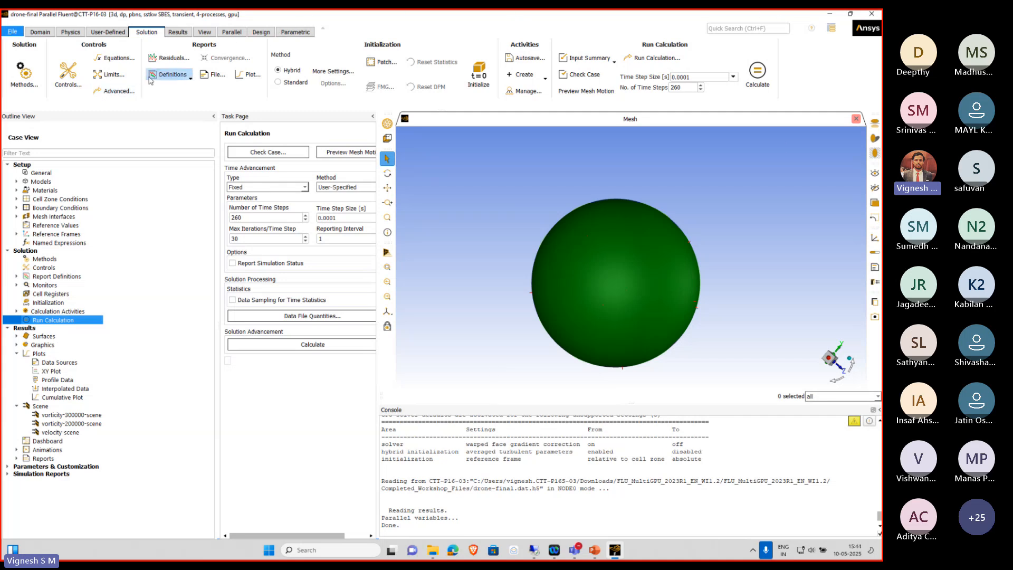
Plot the scaled residuals from the residual monitors and close the monitor settings
click(168, 57)
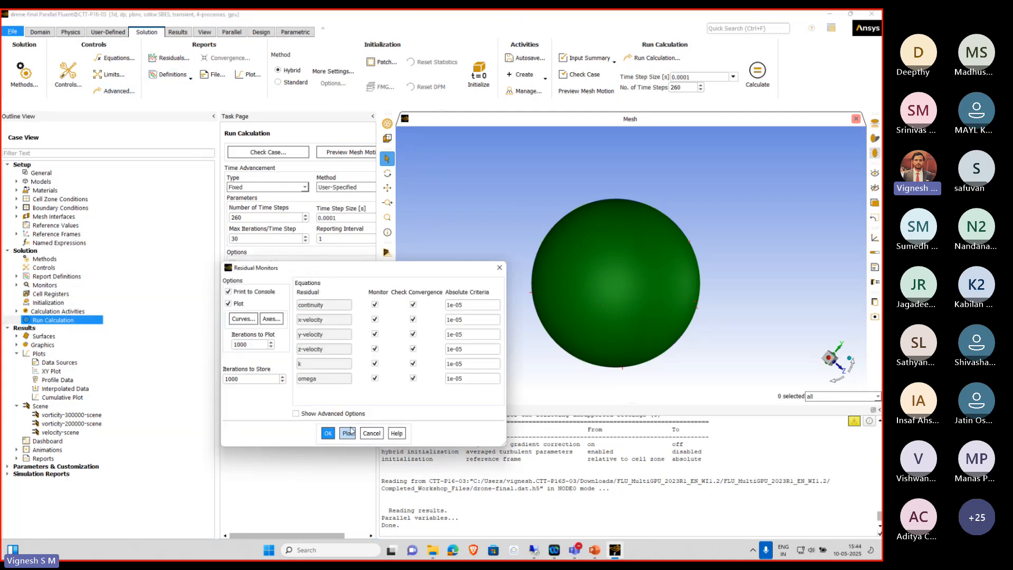
click(348, 433)
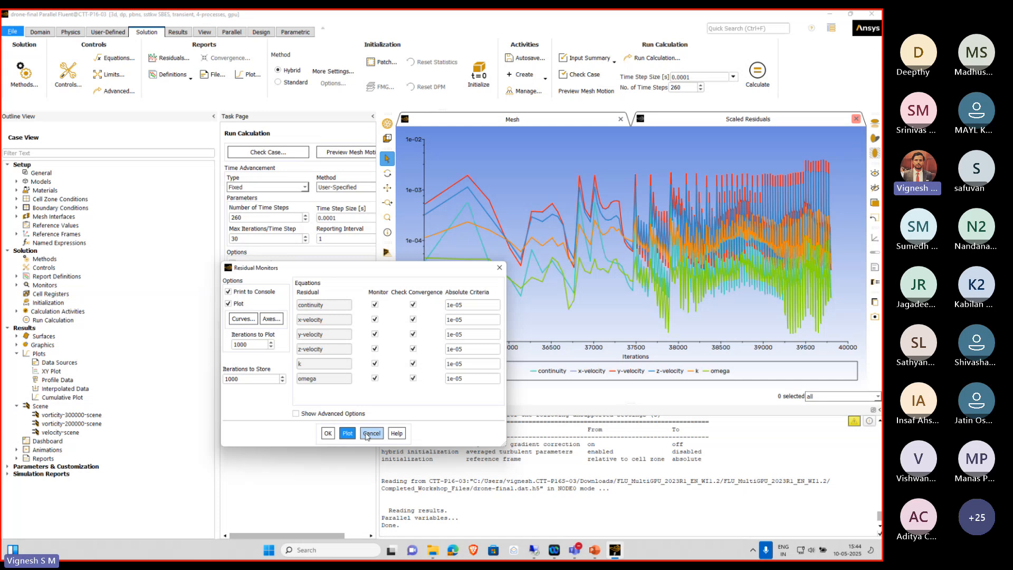
click(370, 433)
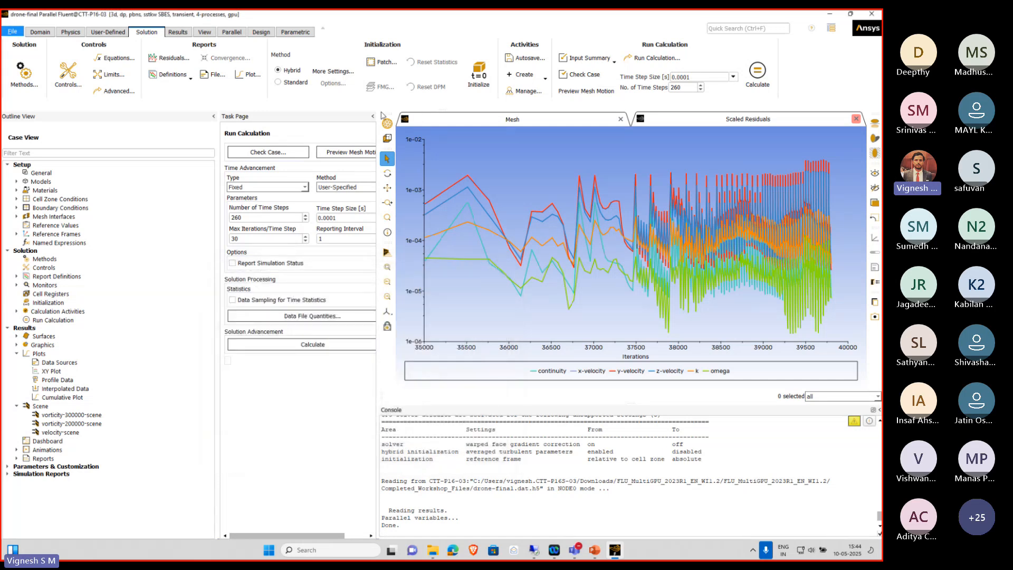
Look through the report types available for a new report definition without creating one
click(189, 76)
mouse_move(166, 105)
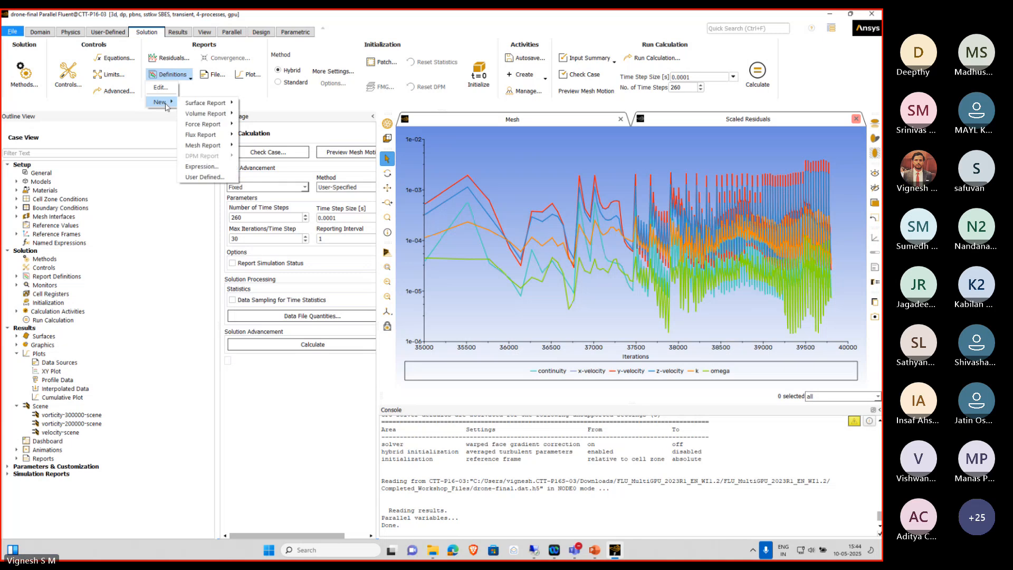
click(733, 134)
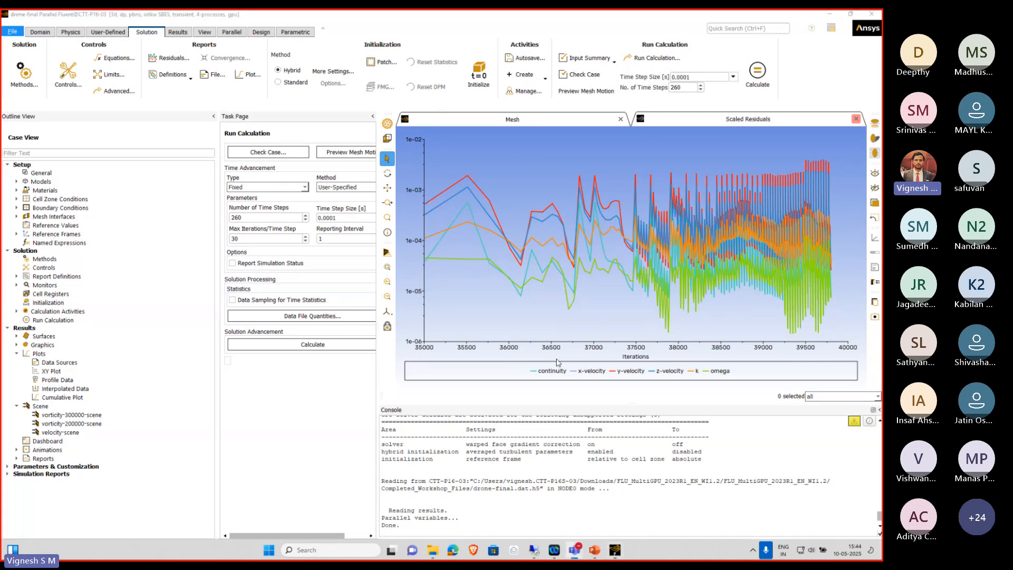
Open the contour-vorticity-magnitude-300000 contour definition and save and display it on the clip-y-coordinate-300000 surface
click(16, 355)
click(16, 345)
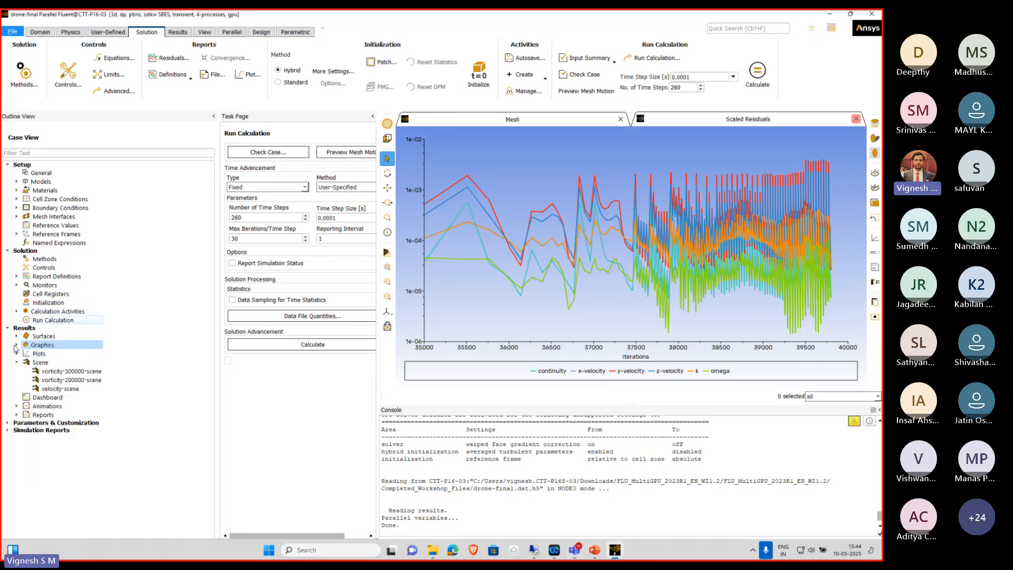
click(26, 362)
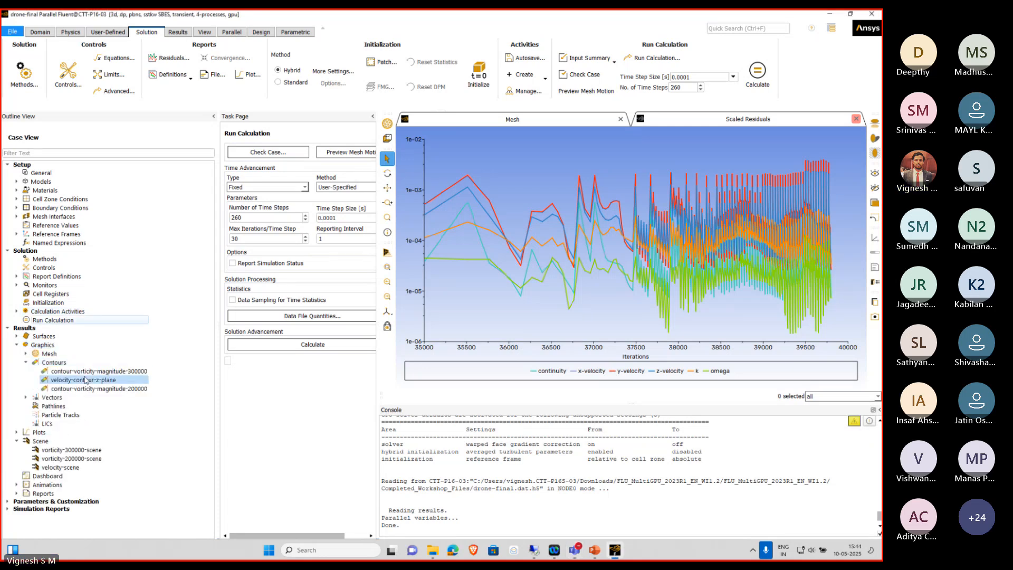
click(98, 371)
double_click(98, 371)
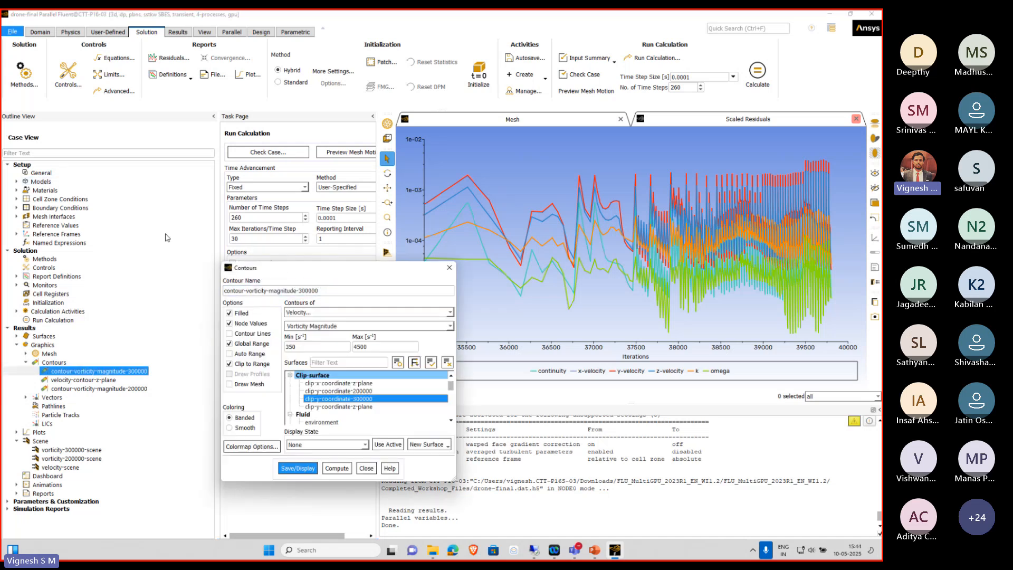
drag(274, 269, 137, 202)
click(154, 400)
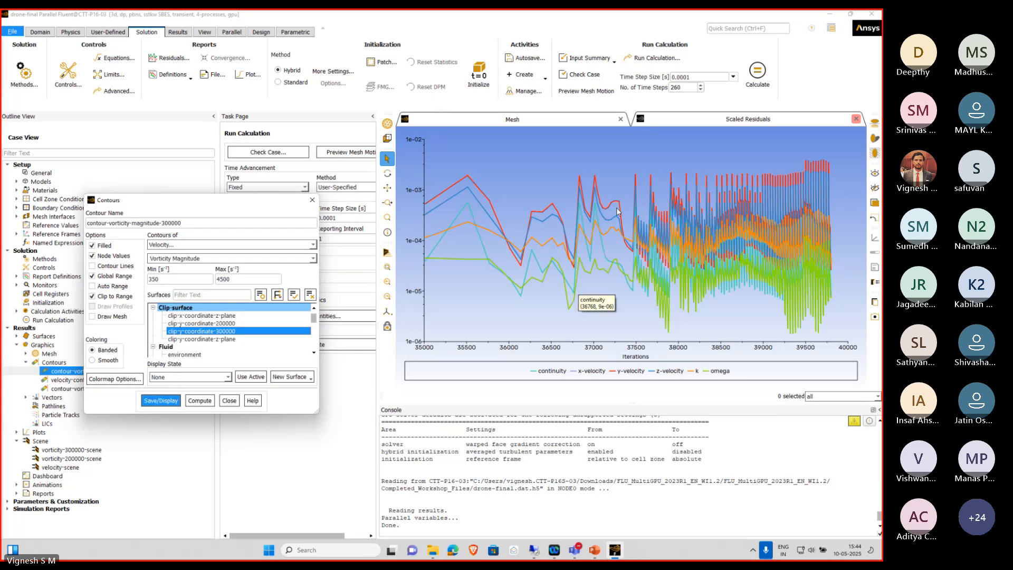
Bring the Mesh graphics window to the front and reposition the contour settings dialog beside it
click(541, 125)
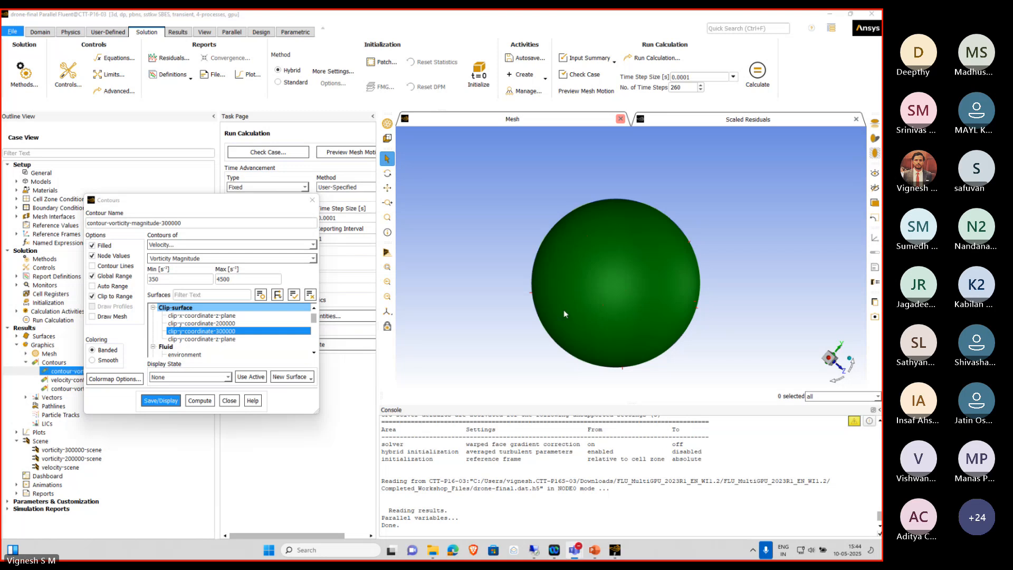
click(195, 397)
click(146, 202)
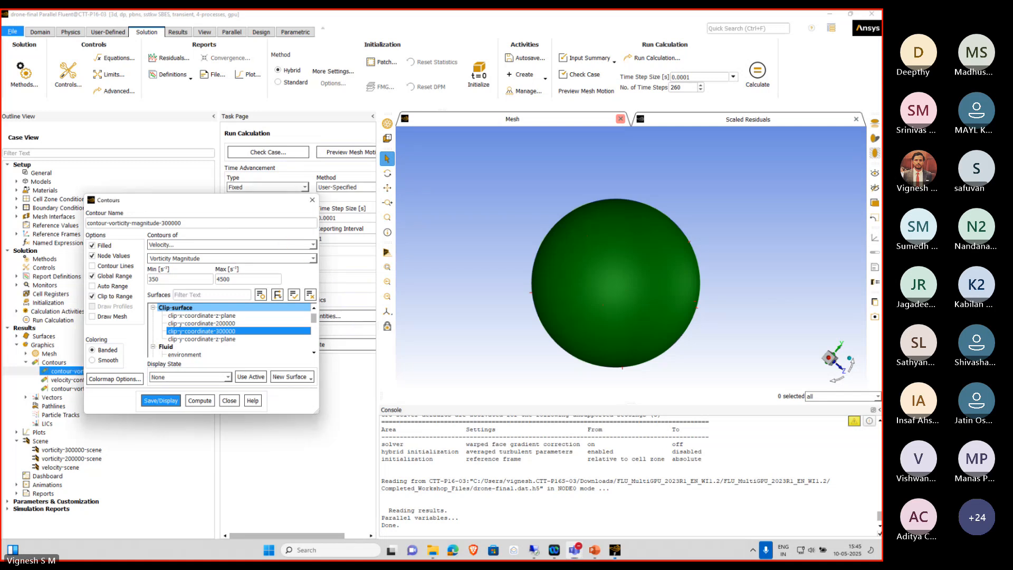
drag(147, 202, 216, 177)
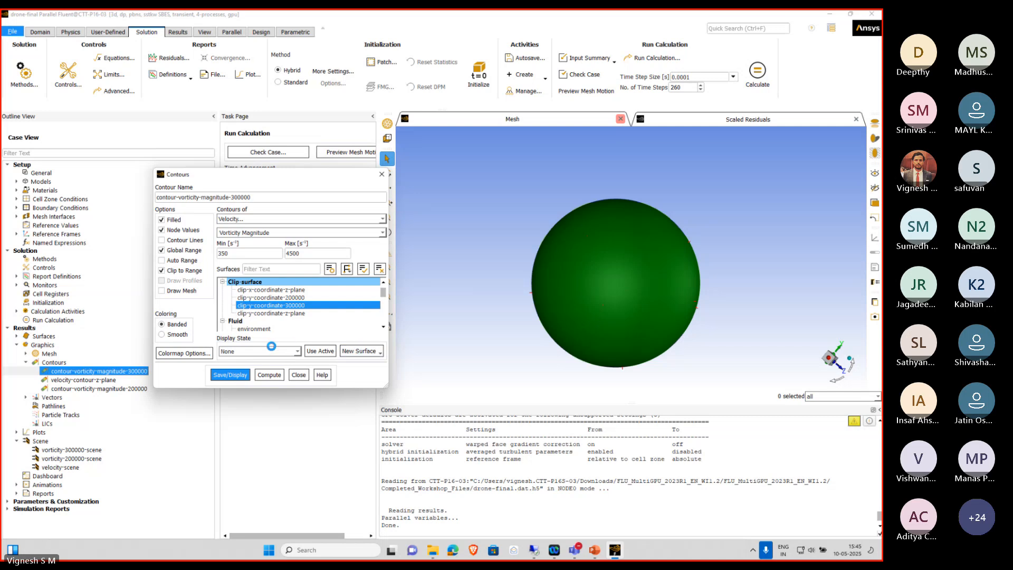
Switch to the remote Fluent meshing session, clip the volume mesh in Z, inspect the cut and turn off the cell layer
click(535, 550)
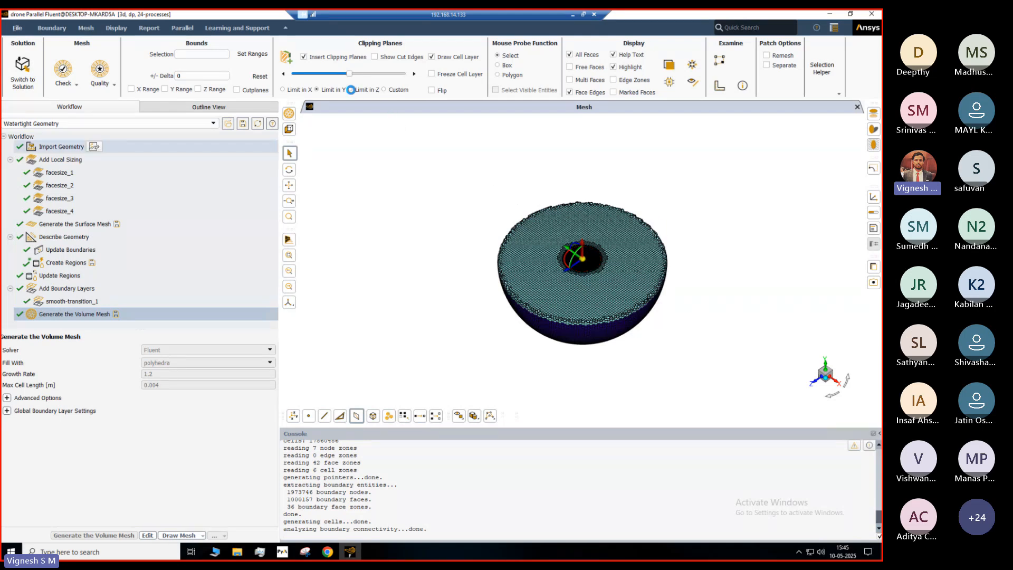
click(351, 90)
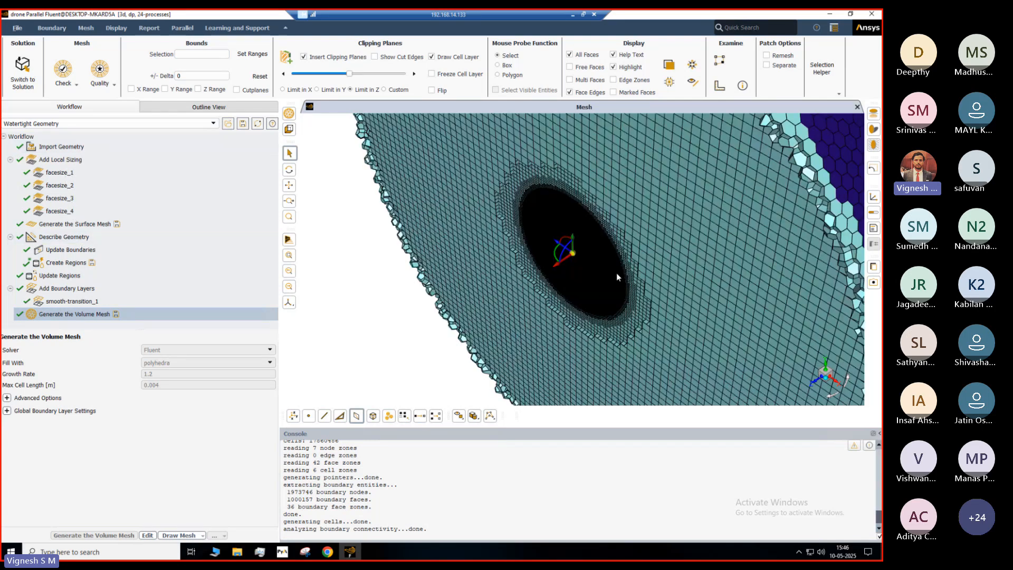
middle_drag(731, 174, 592, 258)
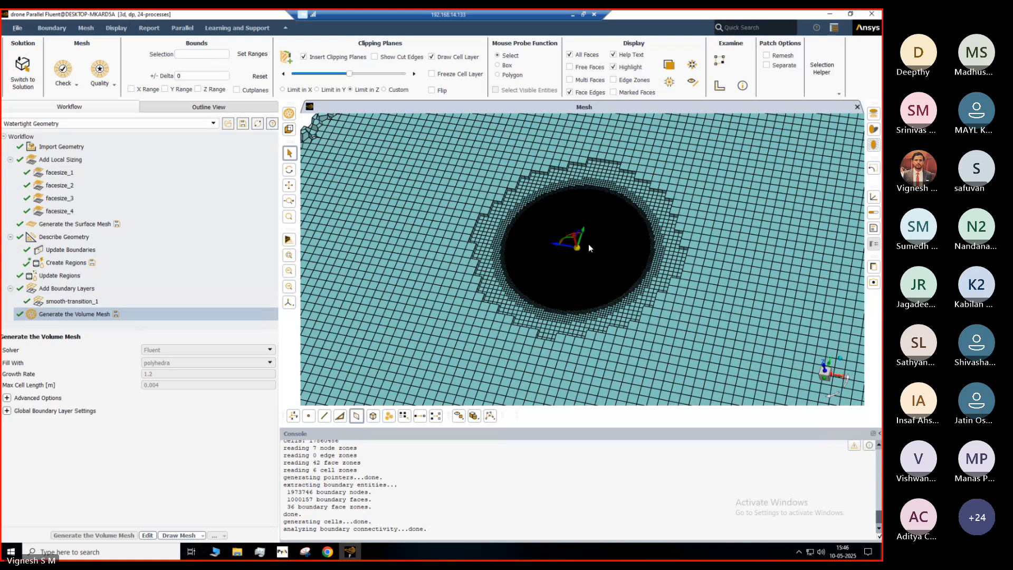
click(430, 57)
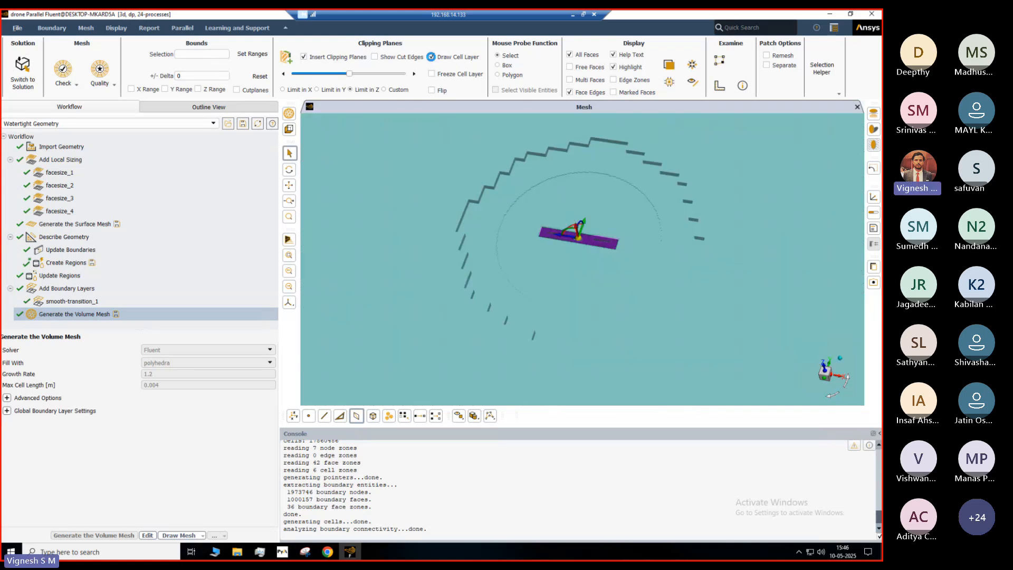
click(431, 57)
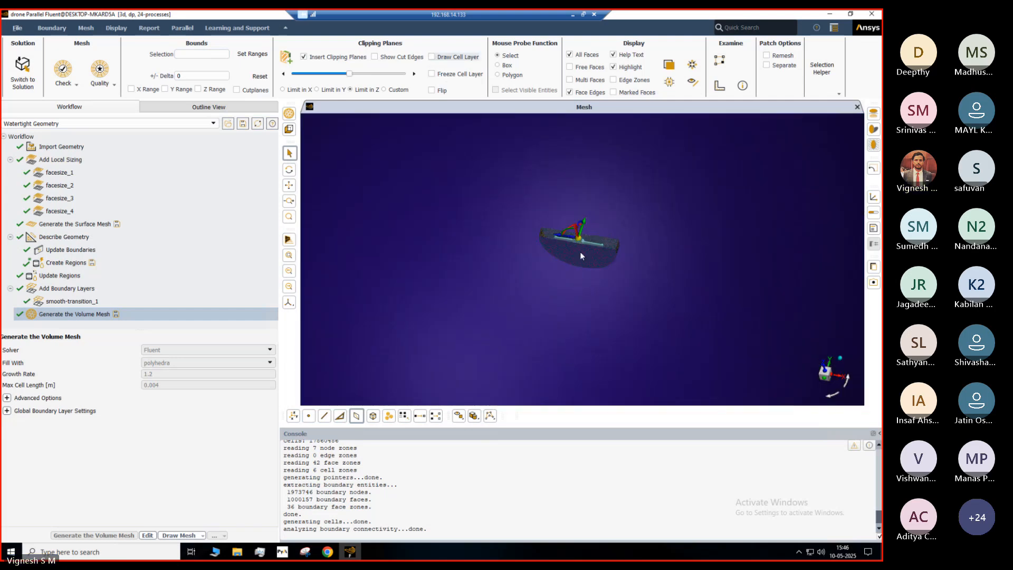
Inspect the Z-clipped volume mesh at close range and as a whole in the remote Fluent meshing session
scroll(580, 246, up, 2)
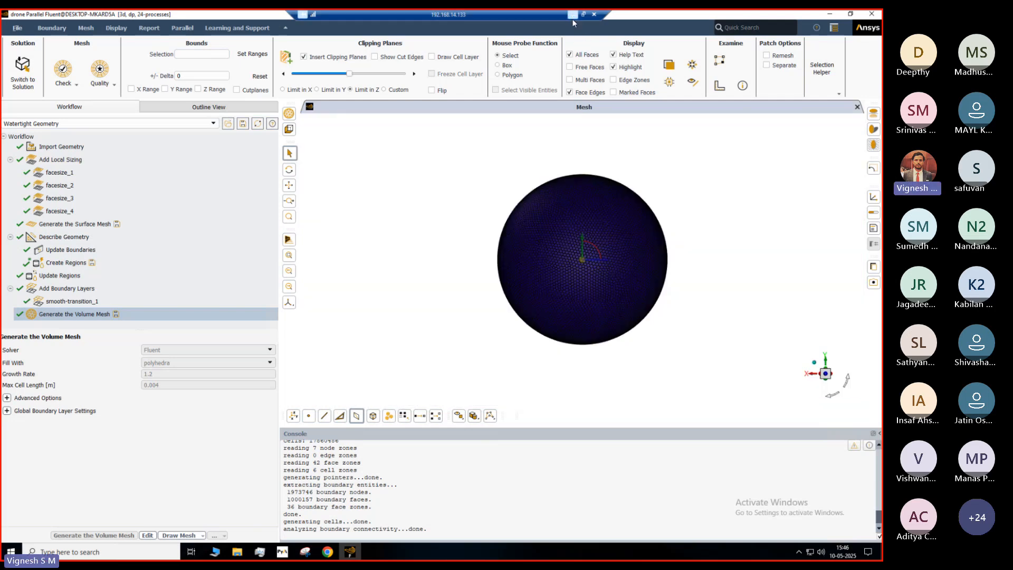
click(572, 16)
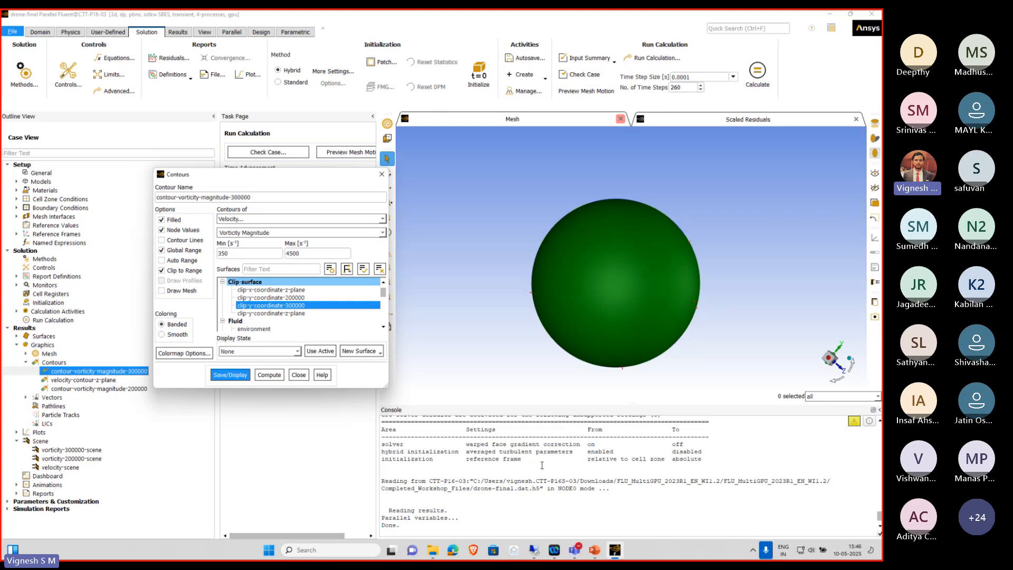
click(542, 550)
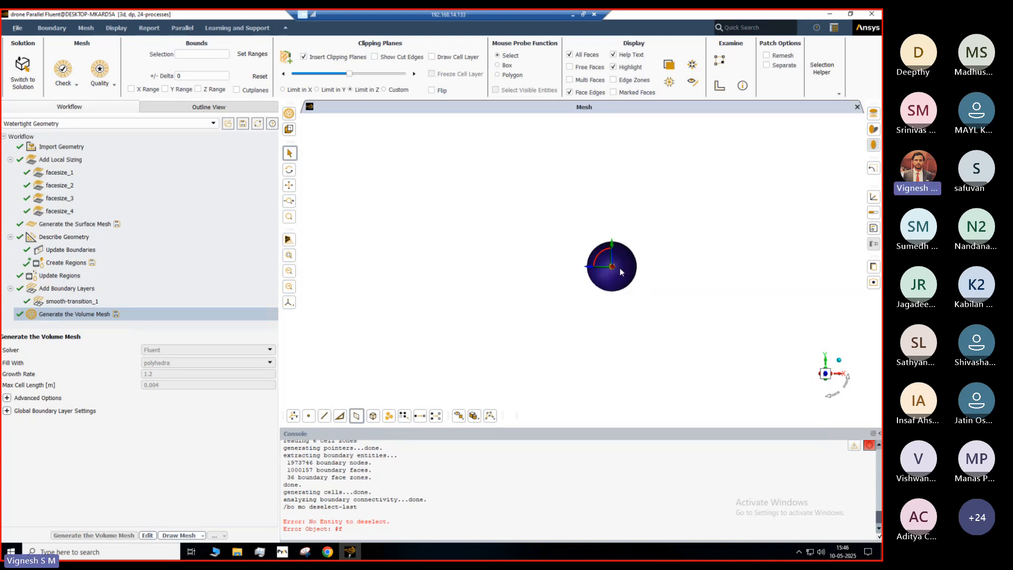
scroll(620, 272, up, 8)
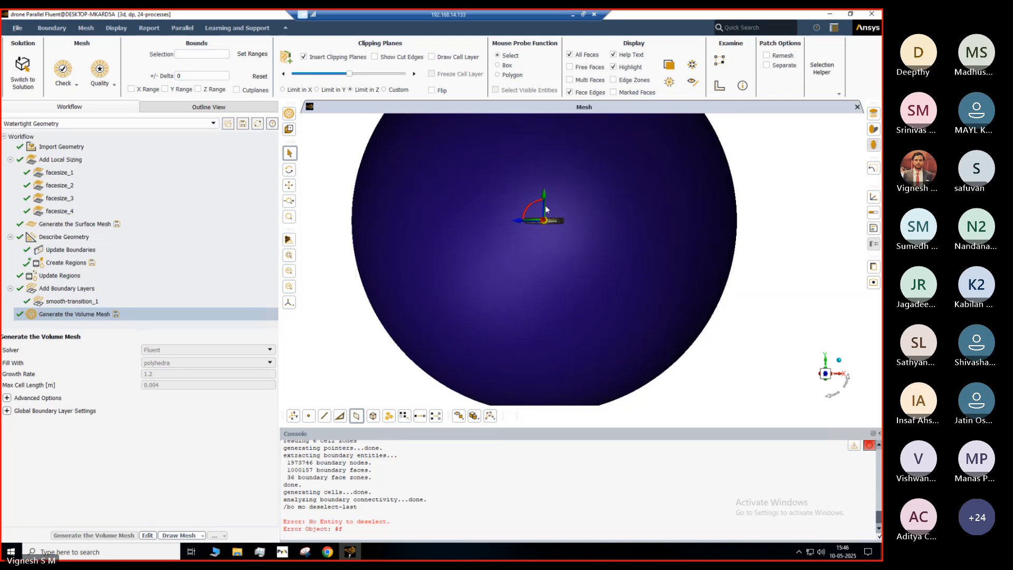
scroll(545, 209, up, 5)
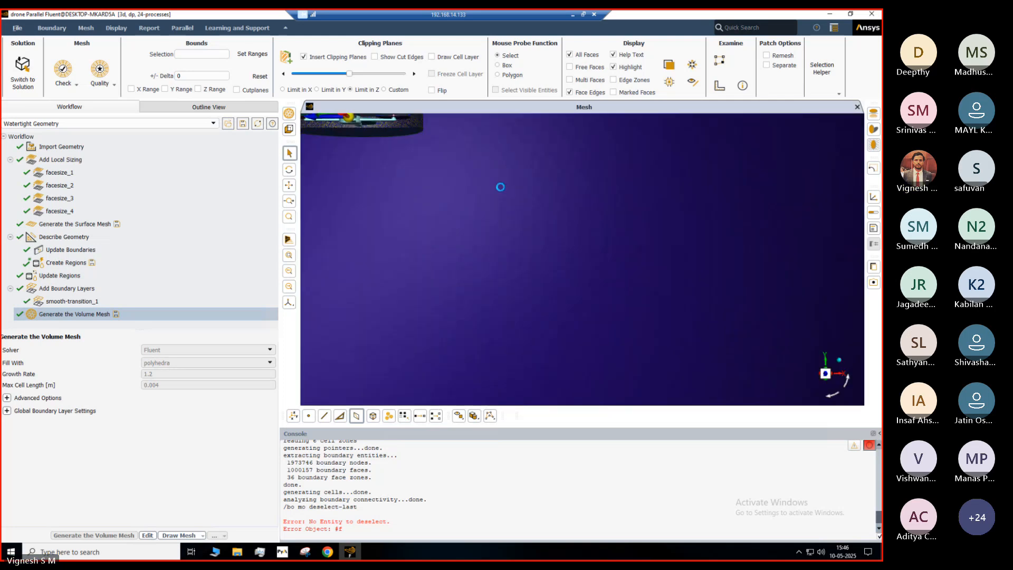
scroll(500, 188, up, 4)
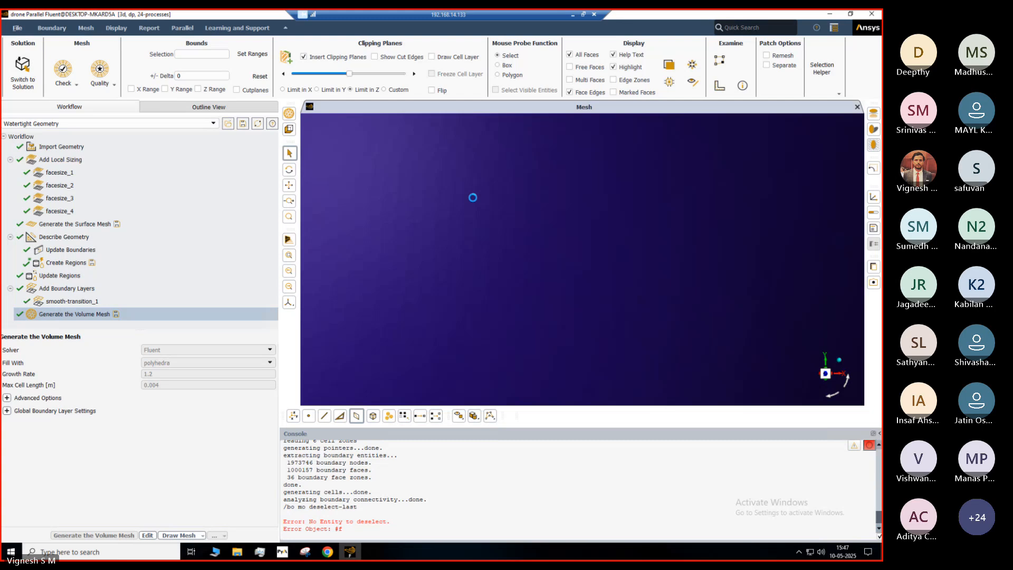
scroll(473, 197, down, 8)
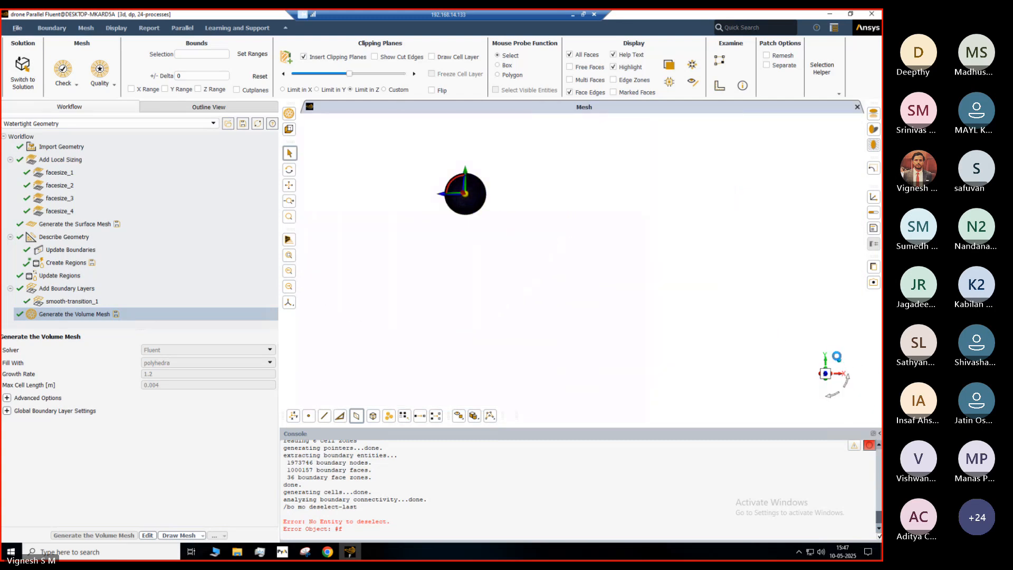
click(838, 360)
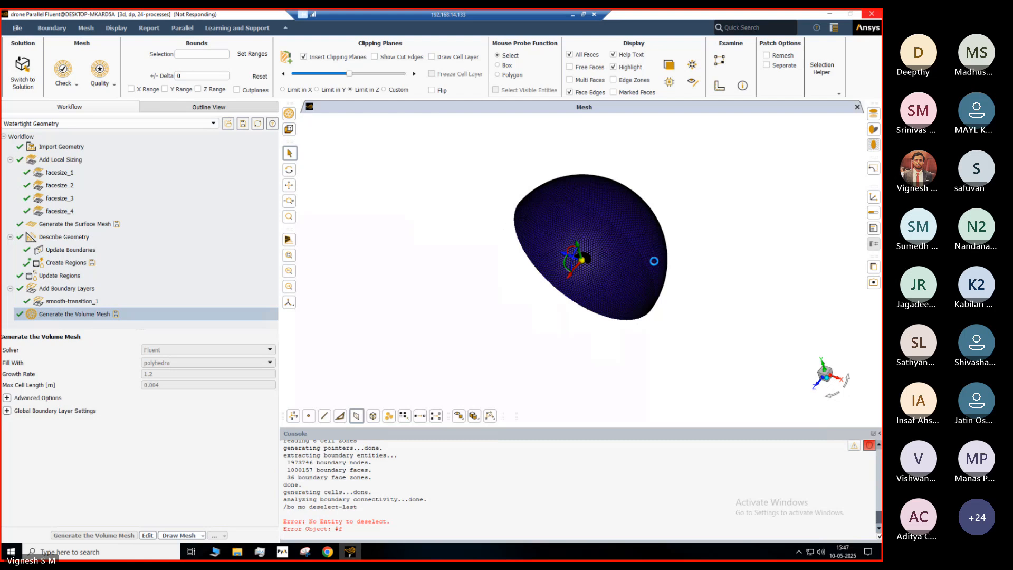
Check the local solver session, return to the remote meshing session and examine the mesh region around the drone from an oblique view
click(572, 15)
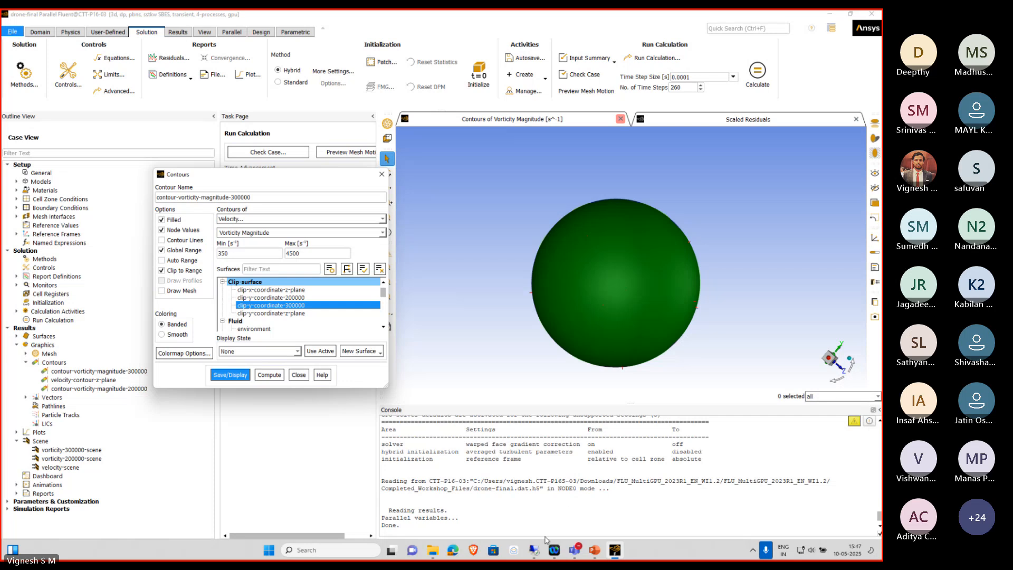
click(533, 549)
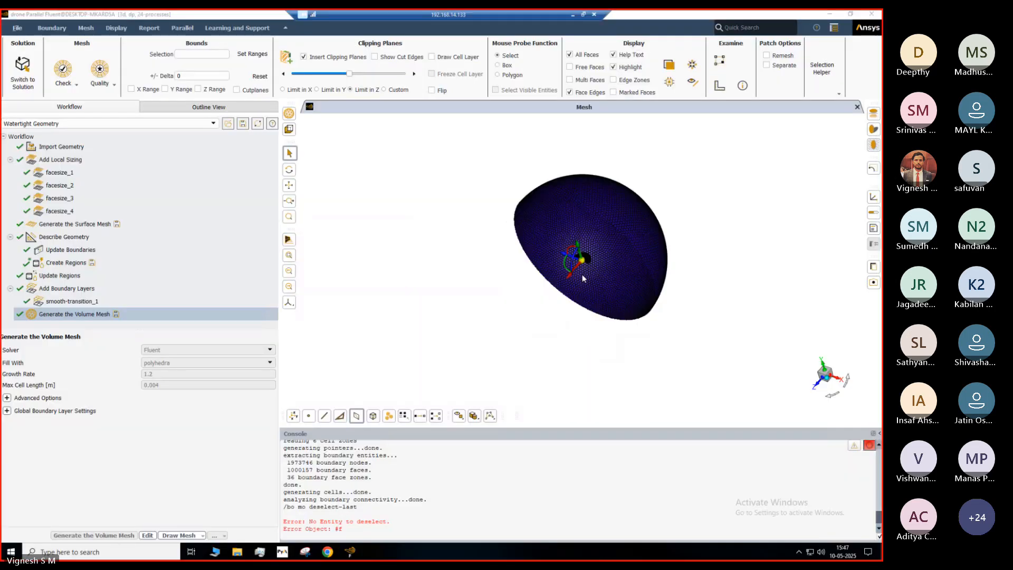
drag(610, 213, 605, 245)
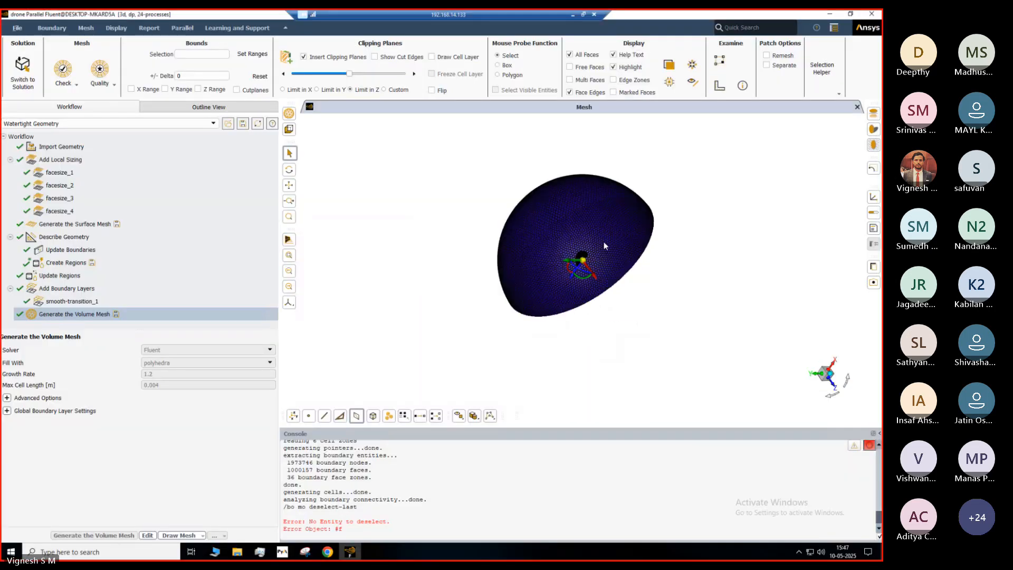
scroll(738, 330, up, 5)
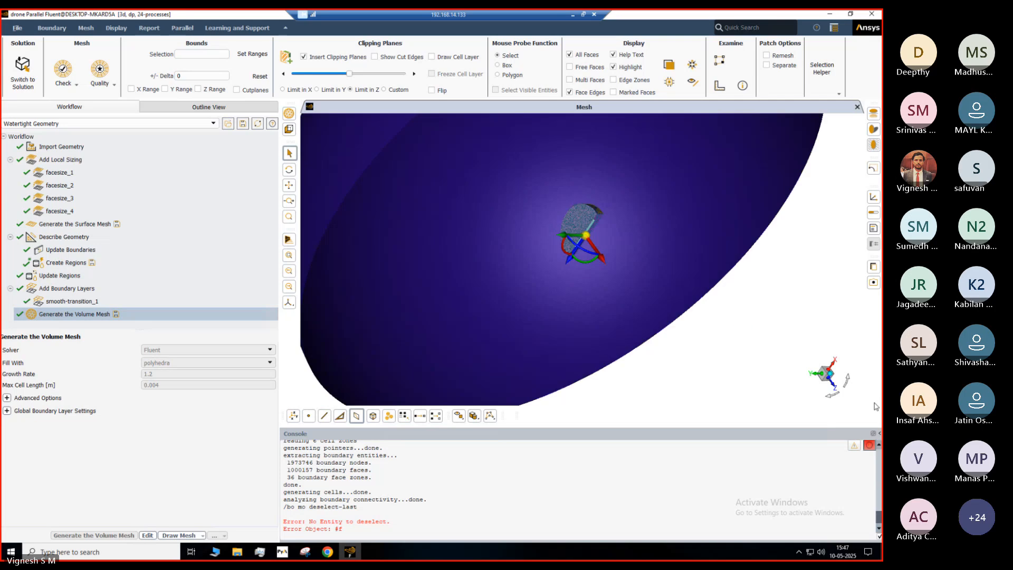
Leave the remote session, switch to the AEROTHAN presentation in PowerPoint and advance from slide 32 to slide 33
click(572, 15)
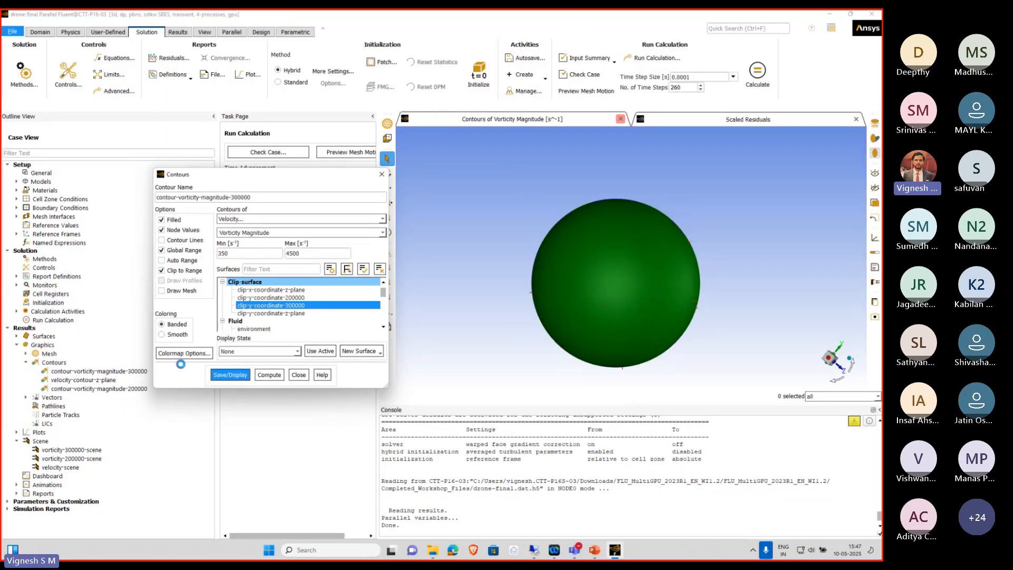
click(595, 551)
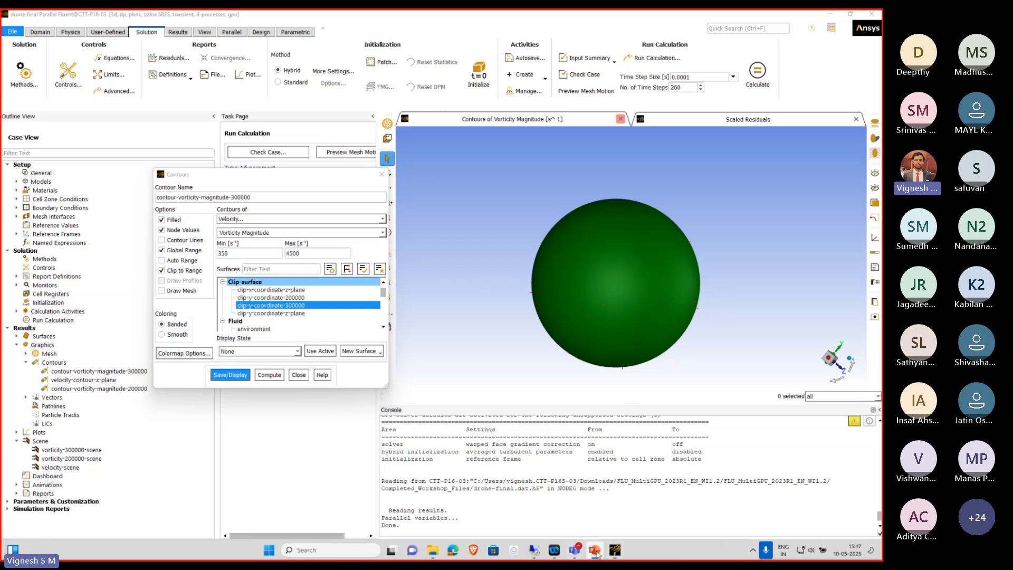
click(596, 552)
click(829, 15)
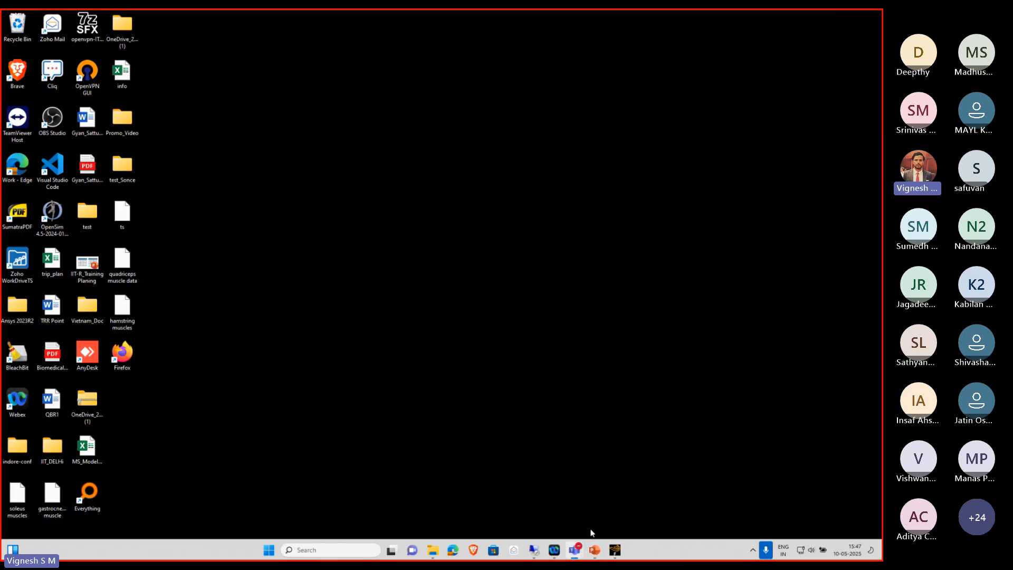
click(592, 551)
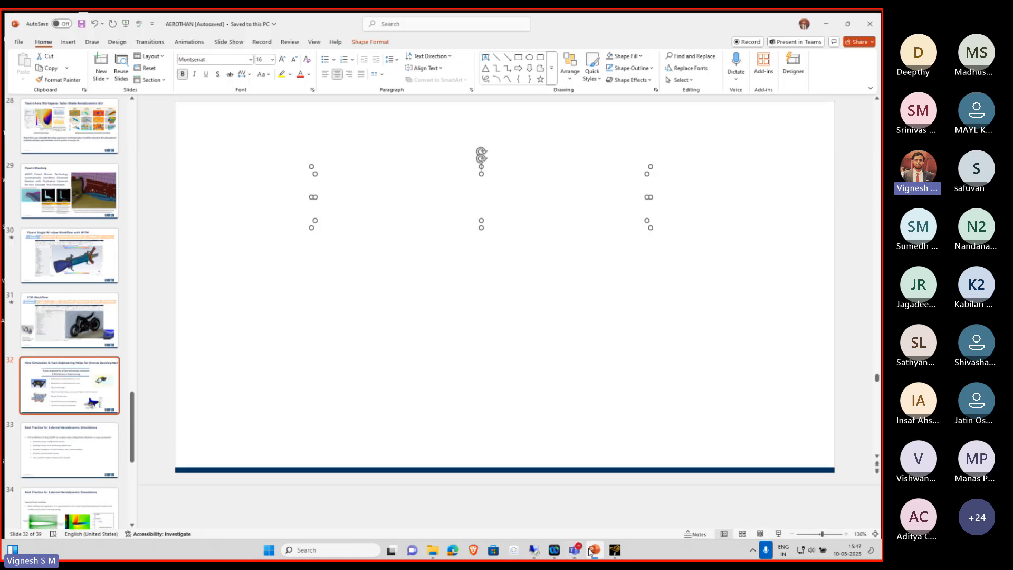
key(Page_Down)
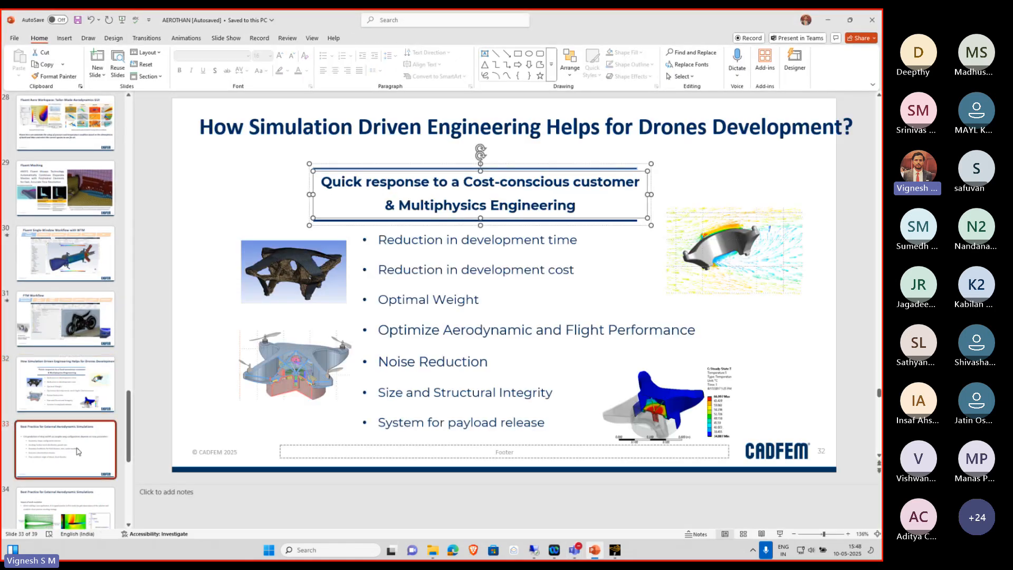
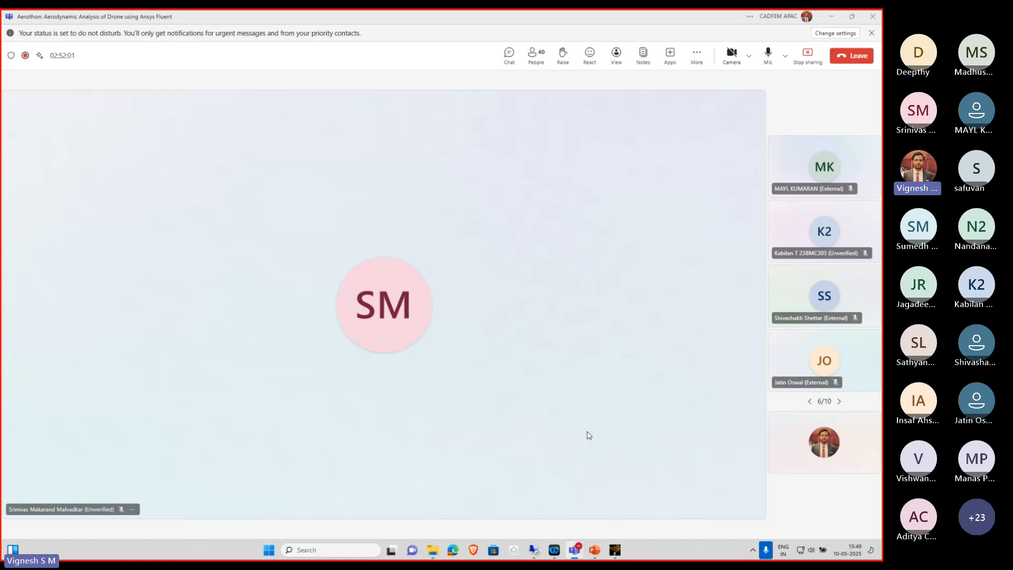
Switch back to the local Fluent solver session and examine the vorticity magnitude contour of the rotor wakes from several angles
click(614, 549)
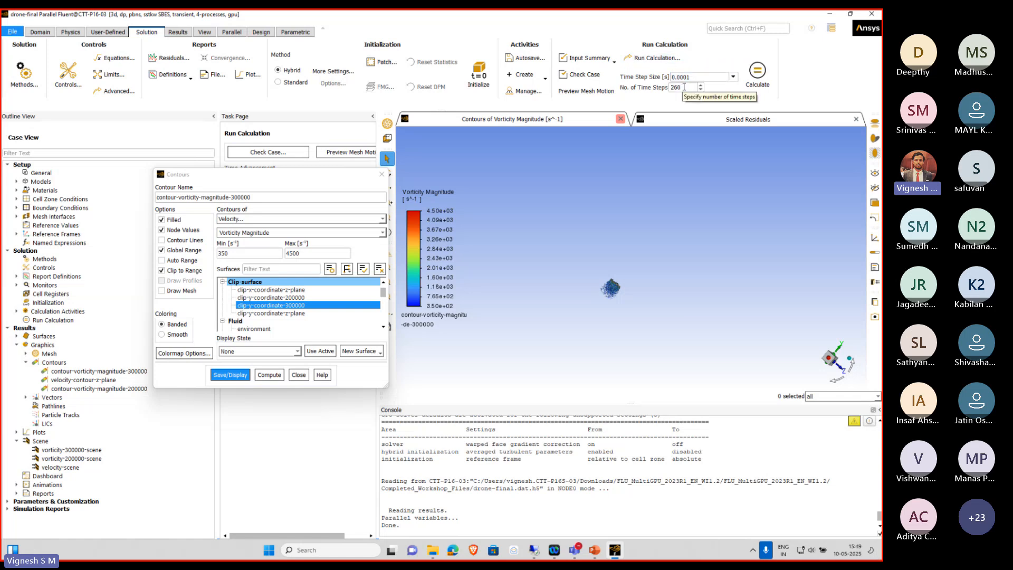
scroll(610, 279, up, 2)
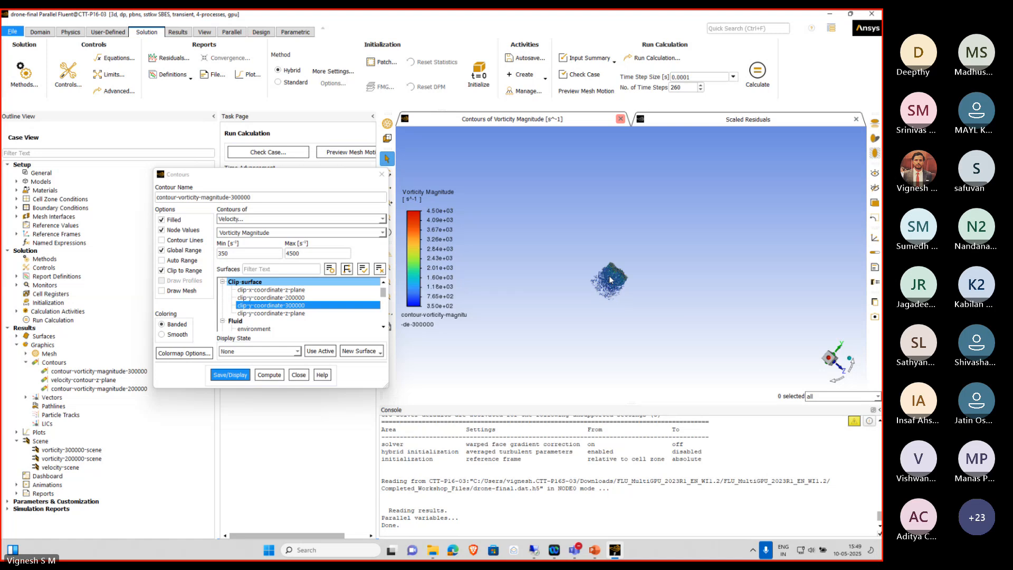
scroll(611, 280, up, 2)
drag(643, 261, 569, 209)
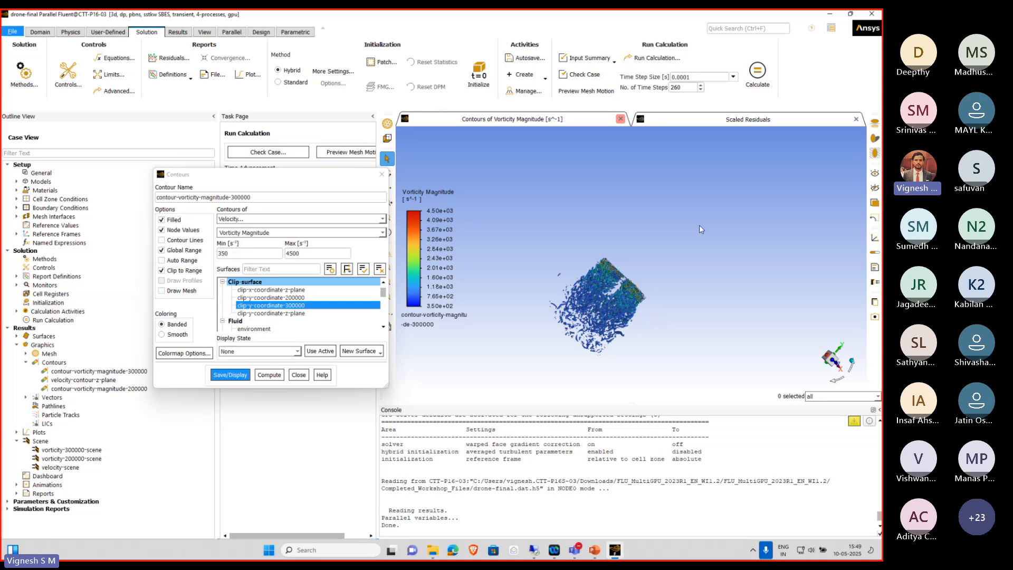
drag(700, 227, 629, 242)
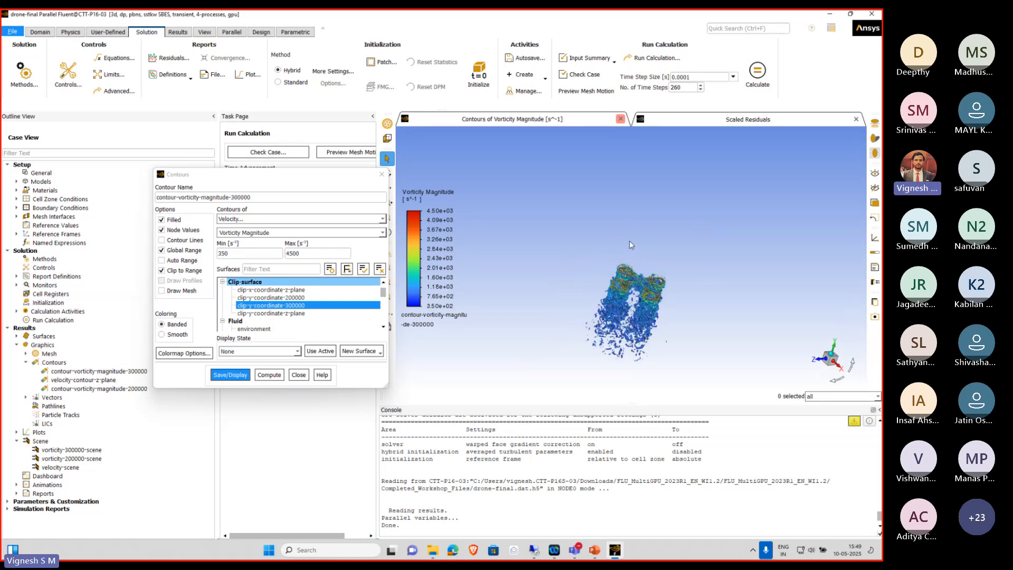
scroll(655, 279, up, 3)
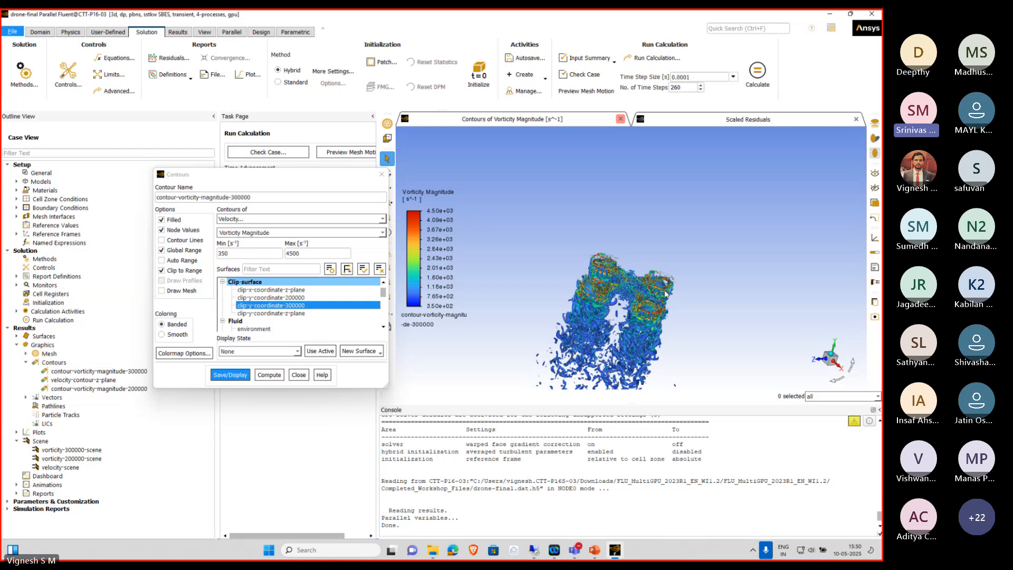
drag(677, 304, 648, 287)
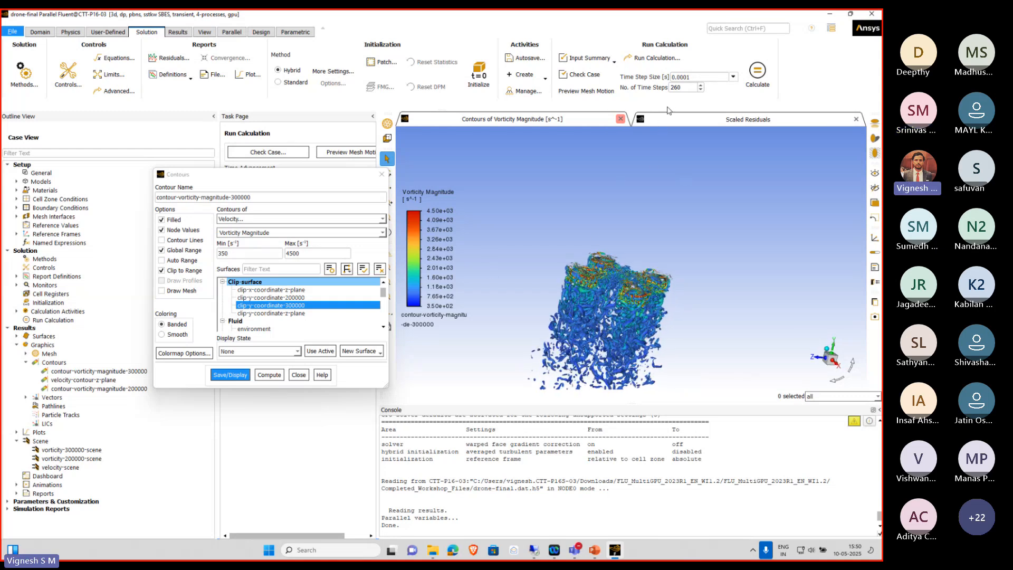
drag(628, 312, 584, 293)
scroll(583, 293, up, 8)
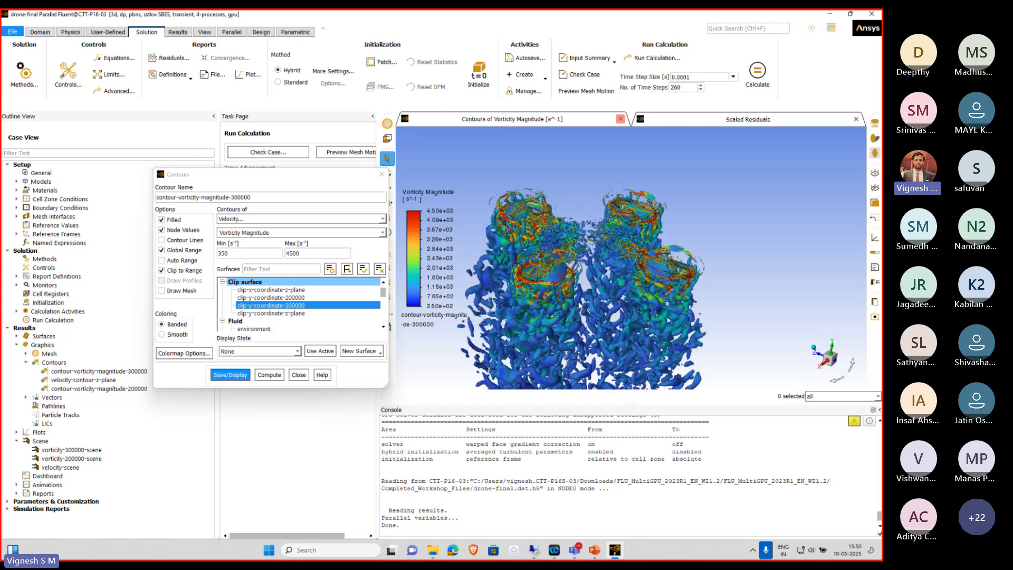
scroll(612, 280, down, 5)
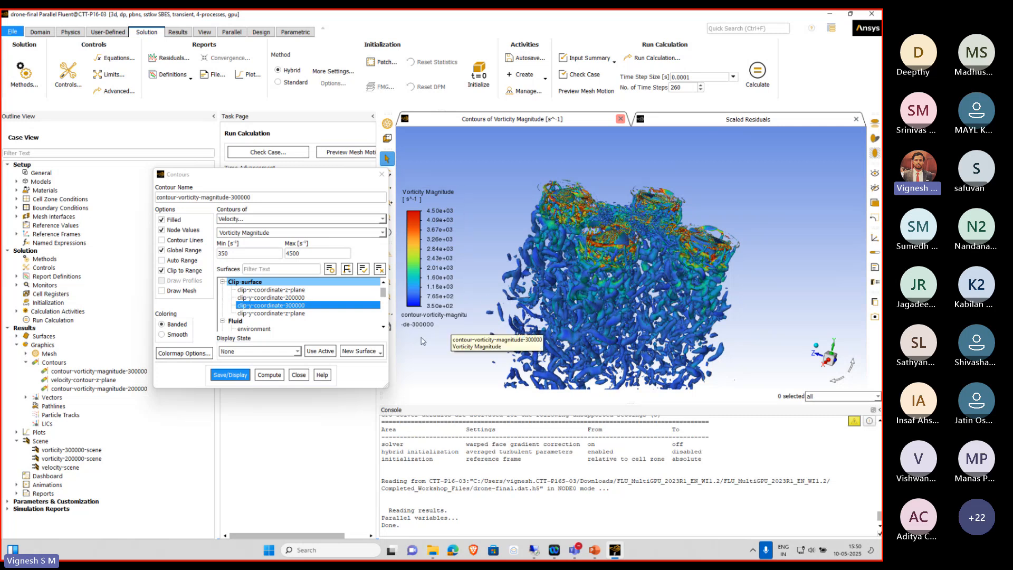
Close the contour settings and inspect the vortex structures beneath the four rotors from the front and the side
click(305, 375)
drag(674, 255, 605, 265)
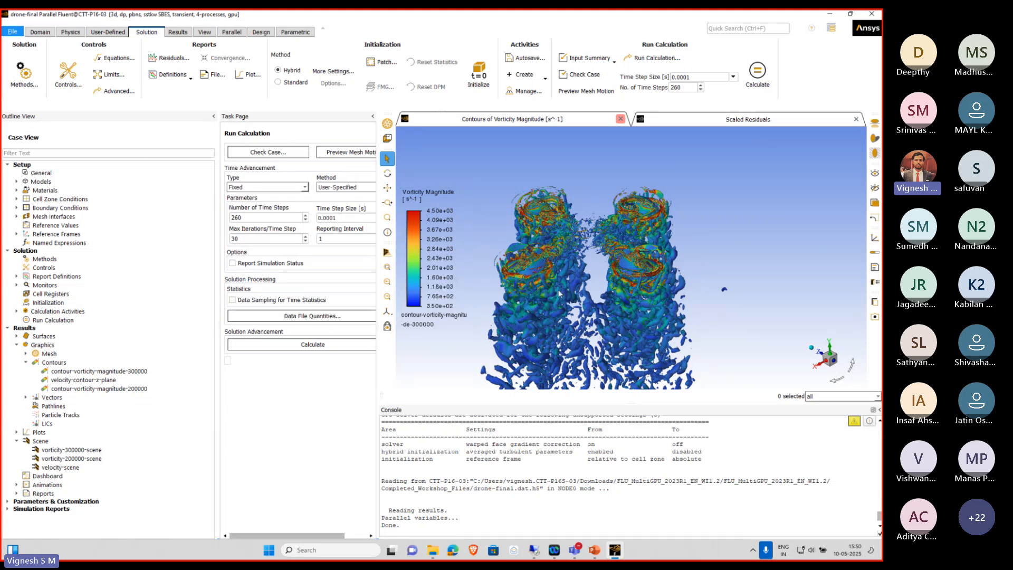
drag(559, 294, 689, 243)
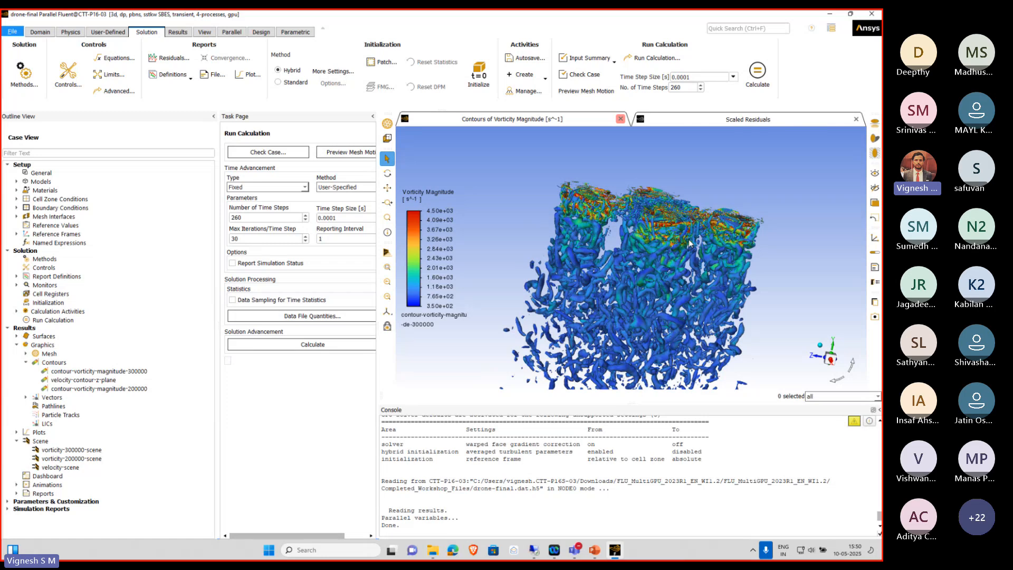
drag(688, 243, 652, 250)
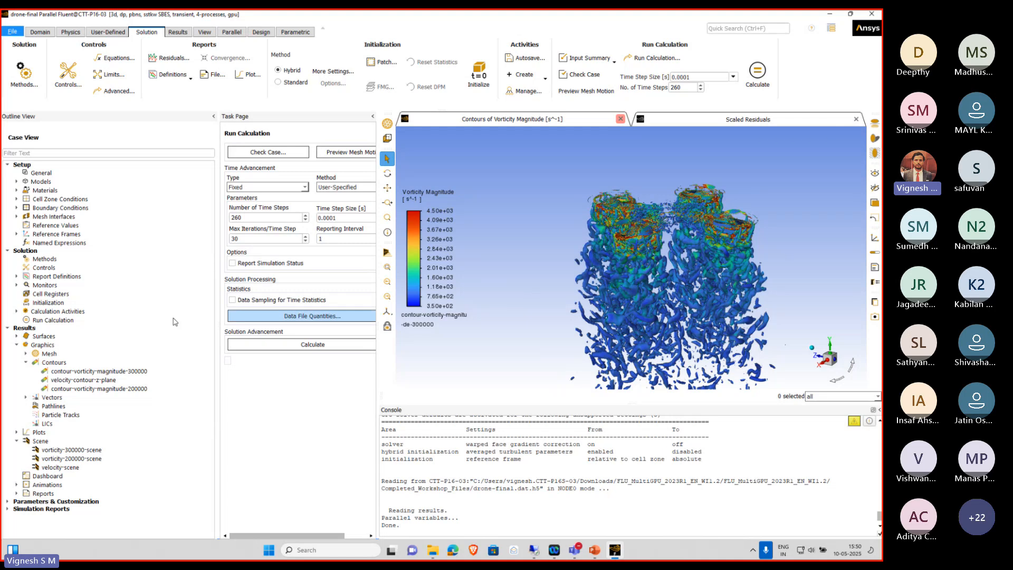
scroll(701, 269, up, 2)
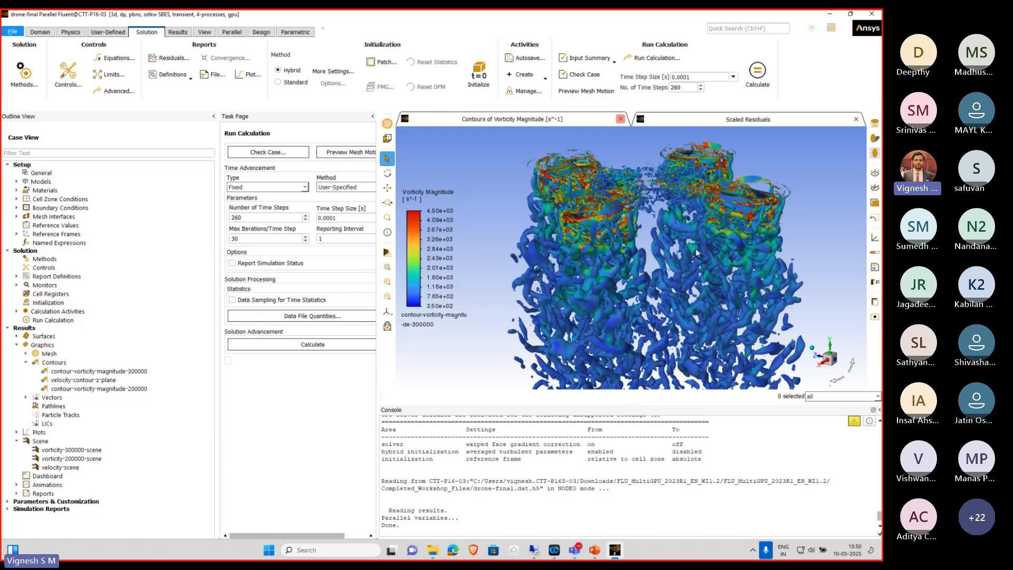
scroll(692, 263, up, 3)
scroll(692, 263, down, 5)
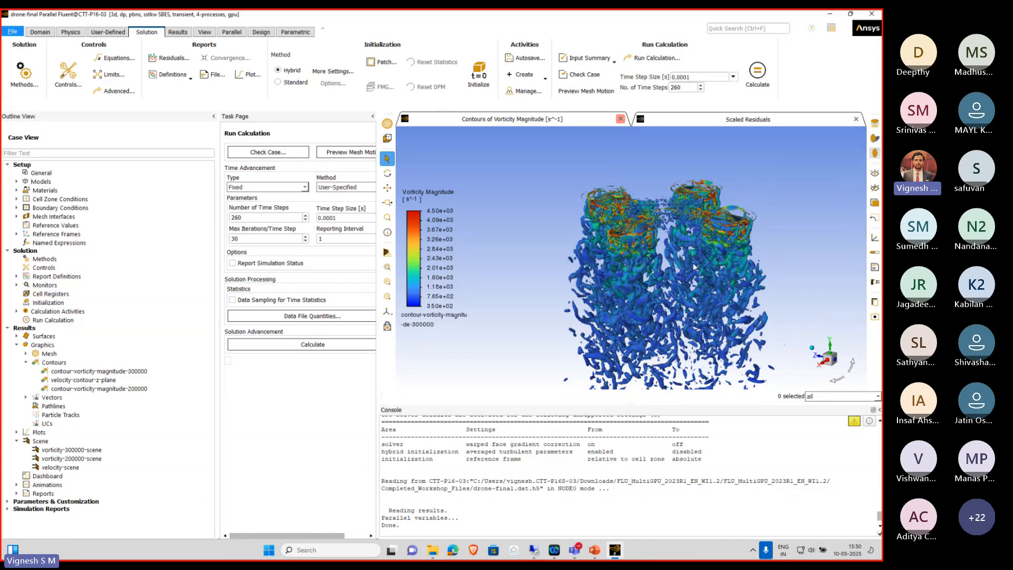
Expand the Reports entries to show Forces, and open the vorticity-300000-scene and save and display it
double_click(42, 493)
click(50, 520)
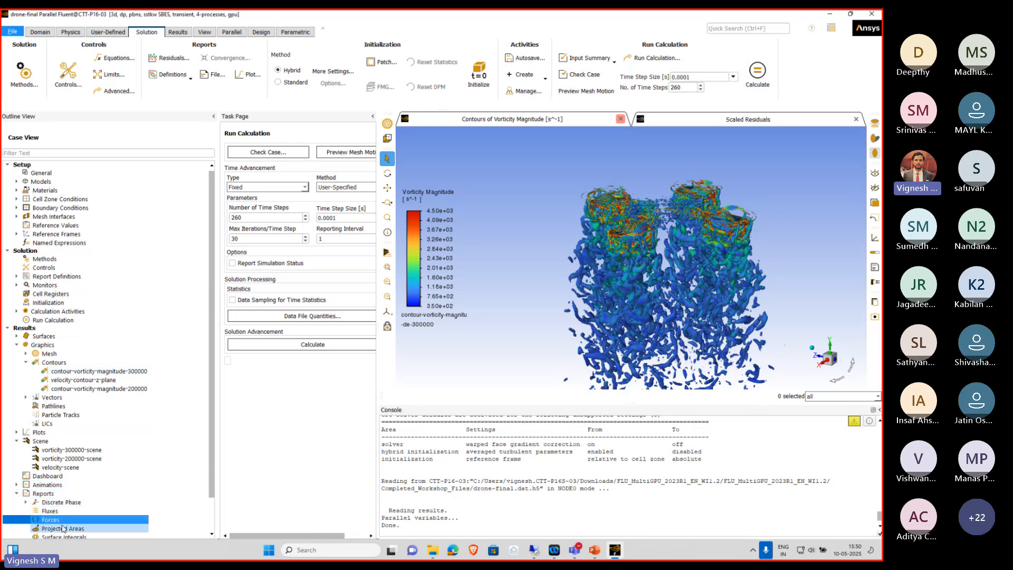
double_click(66, 450)
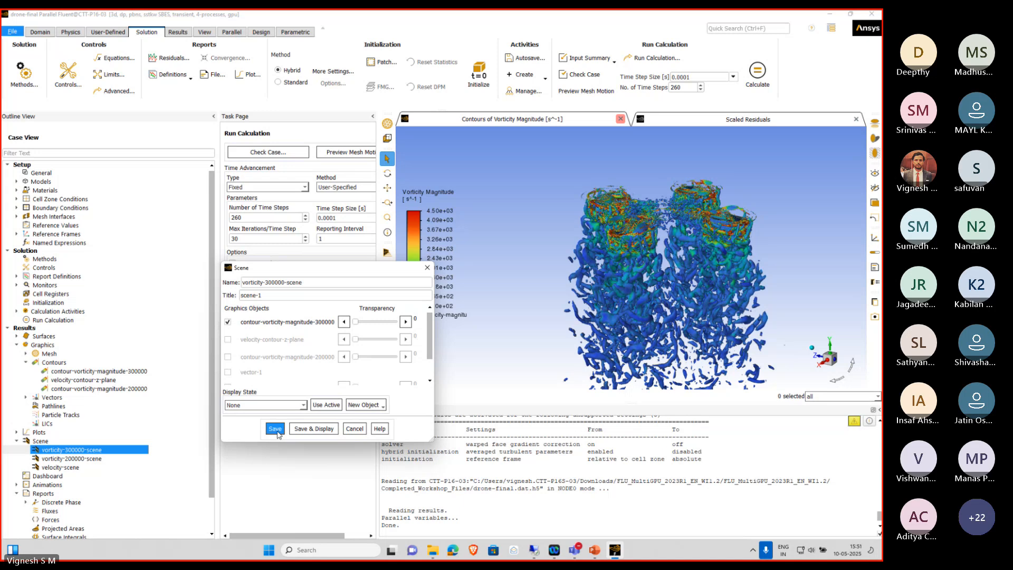
click(314, 429)
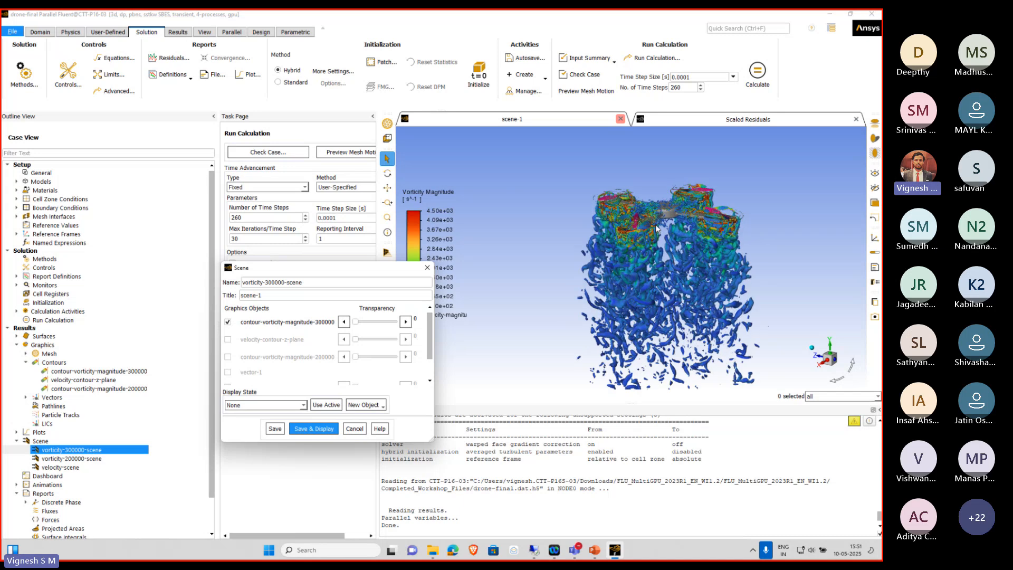
scroll(657, 228, up, 2)
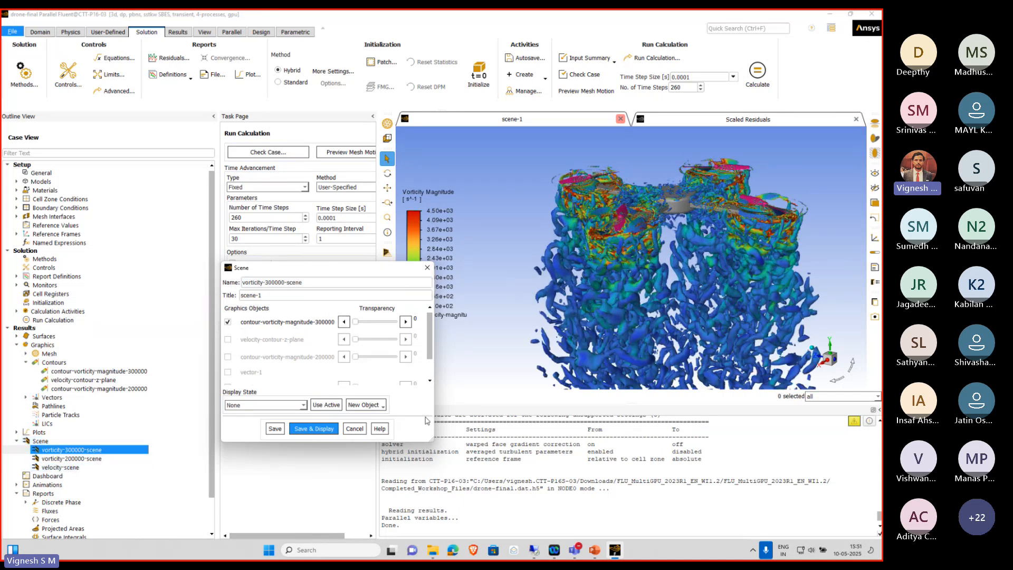
Close the vorticity-300000-scene settings, then open velocity-scene and save and display it
click(354, 428)
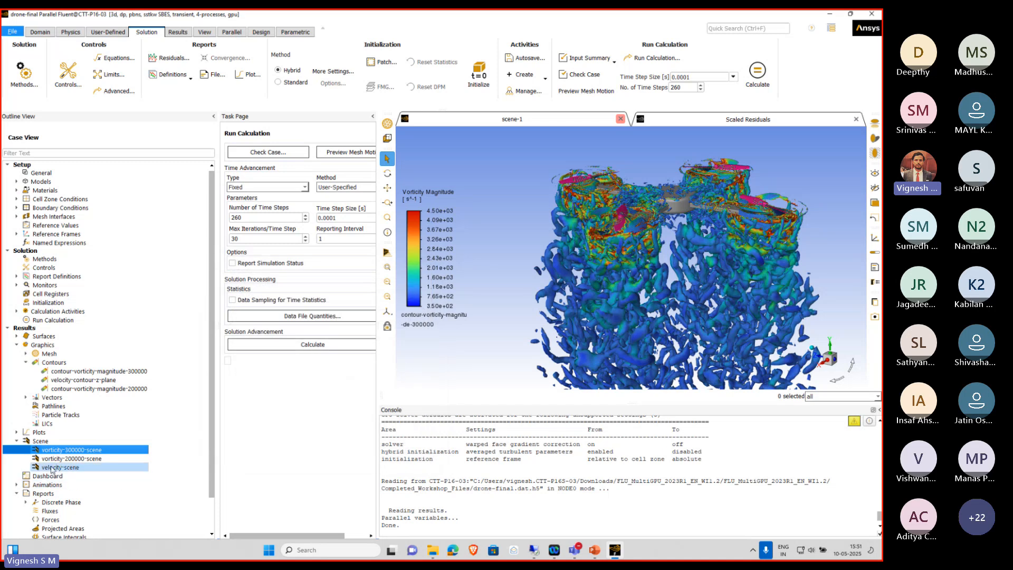
double_click(58, 467)
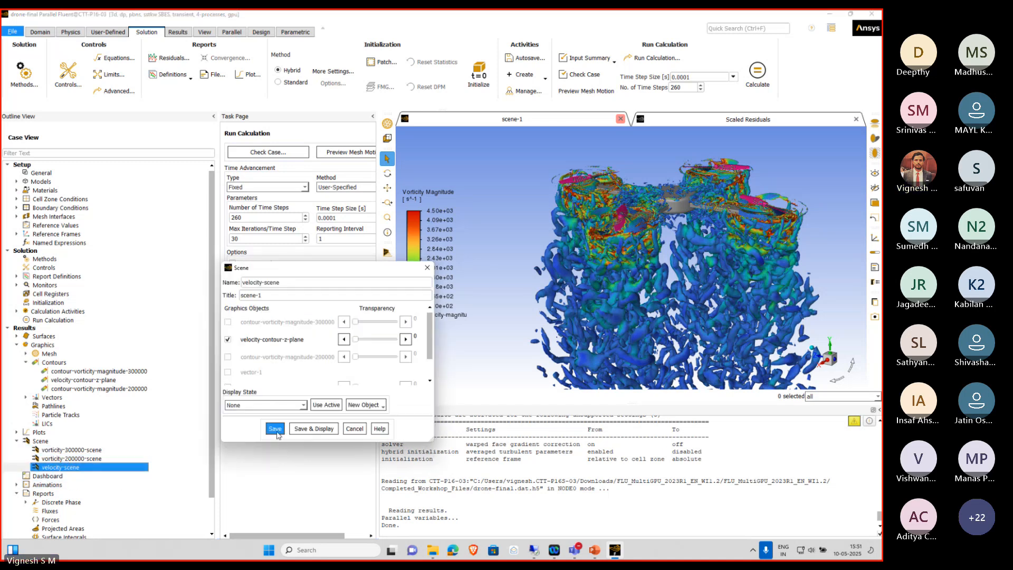
click(299, 429)
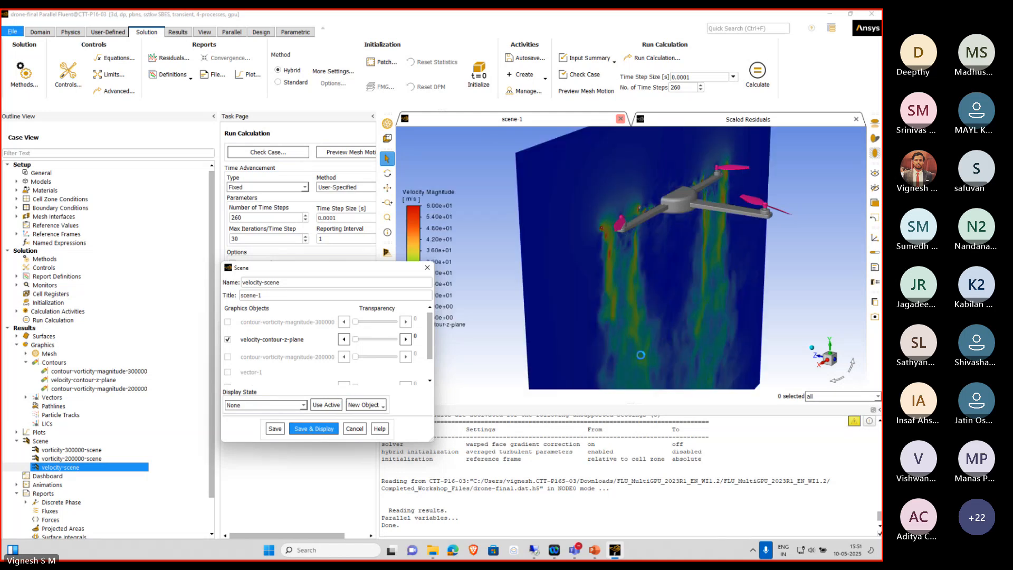
Examine the velocity magnitude contour around the rotors and their wakes up close and from the front, and close the scene settings
scroll(644, 226, up, 5)
middle_drag(645, 226, 634, 220)
drag(634, 219, 524, 210)
scroll(553, 269, down, 5)
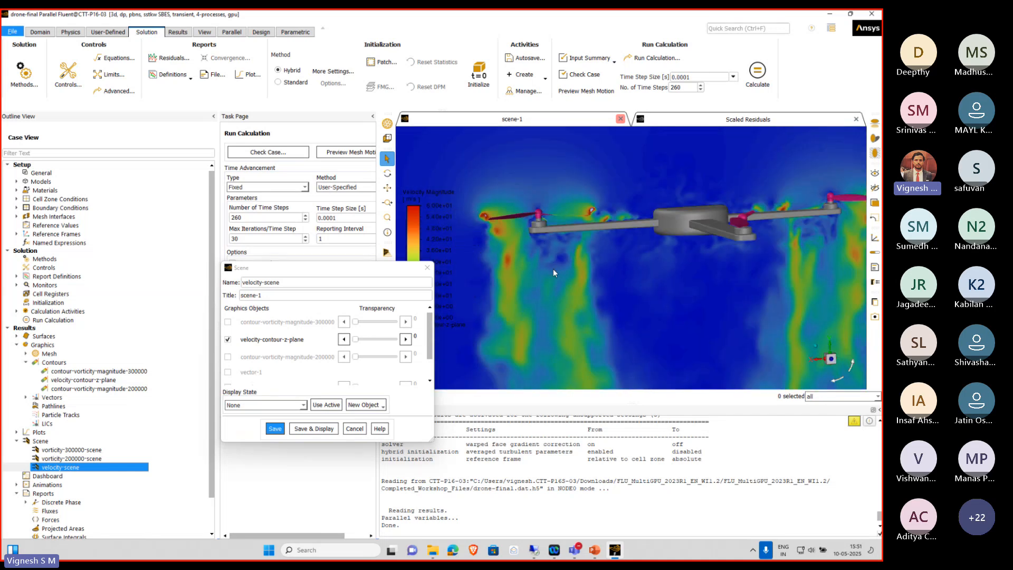
middle_drag(740, 274, 824, 378)
drag(826, 381, 739, 282)
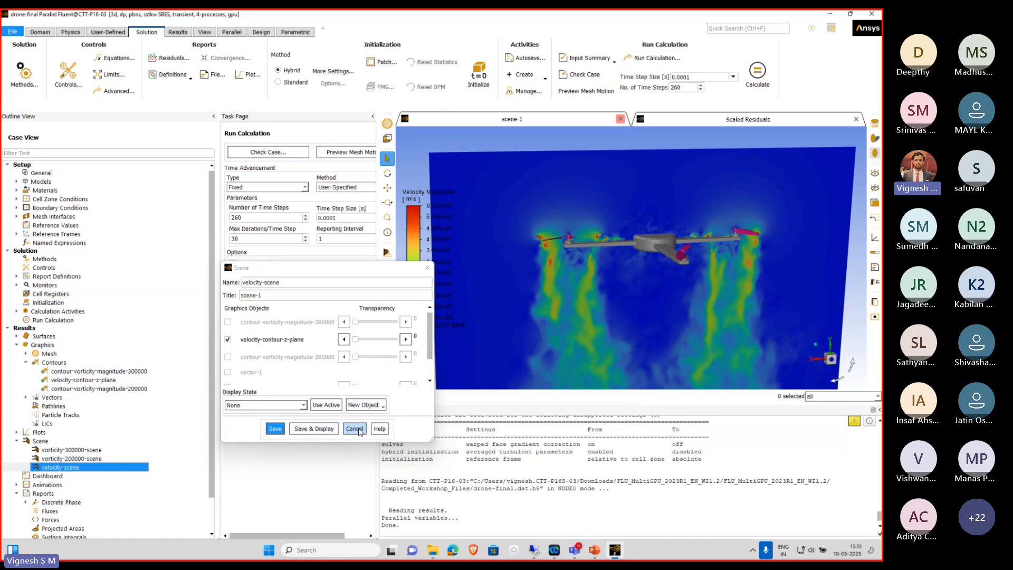
click(324, 427)
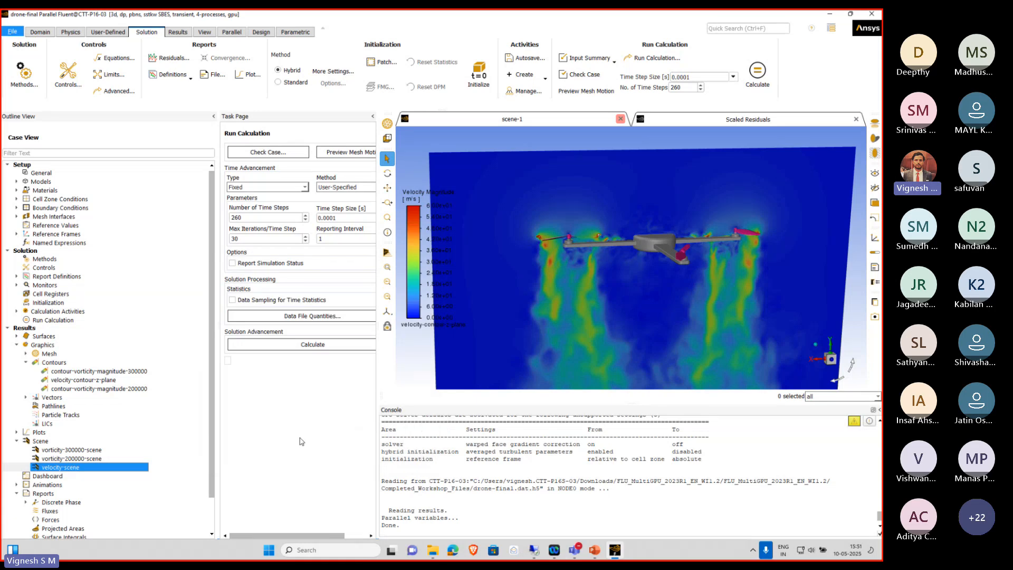
Open the vector-1 definition, look through its surfaces, and save and display the velocity vectors on xy-plane-small
click(25, 397)
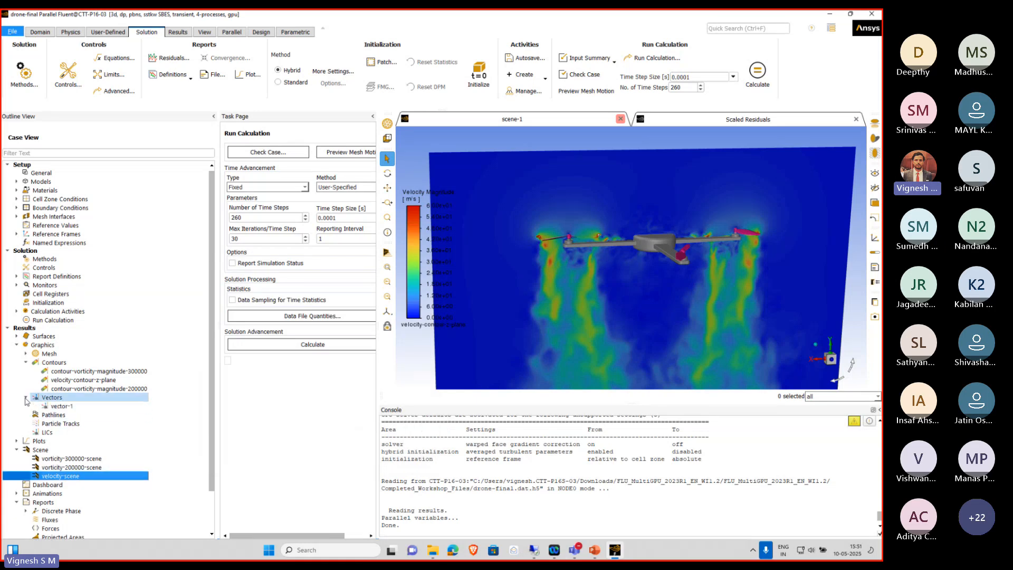
double_click(60, 405)
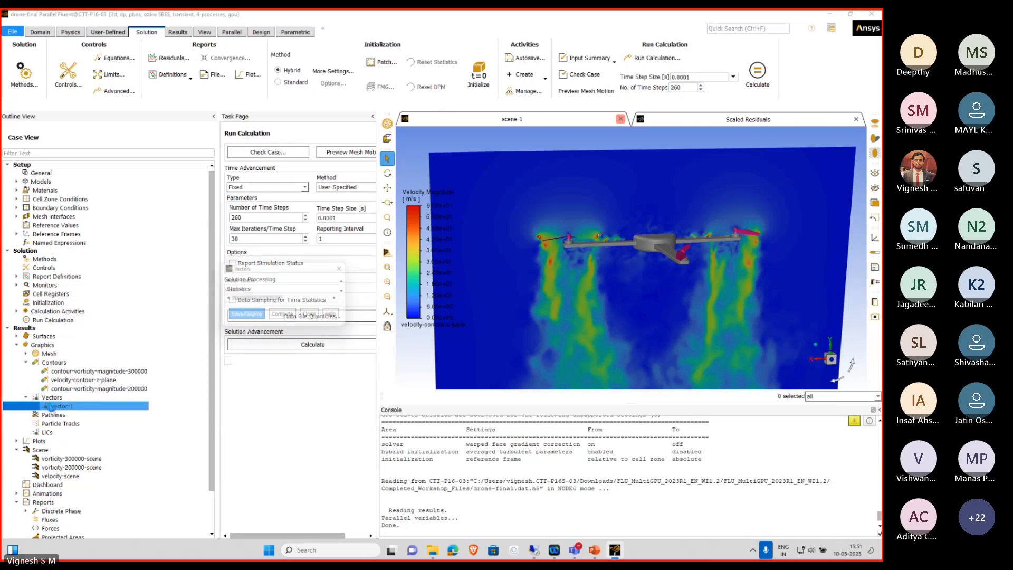
scroll(451, 429, down, 5)
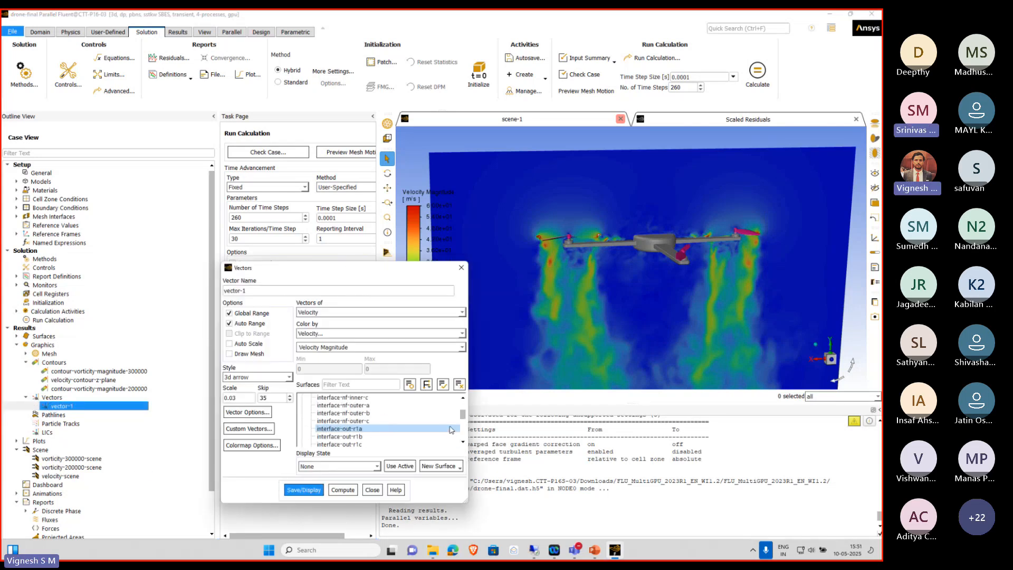
scroll(451, 430, up, 5)
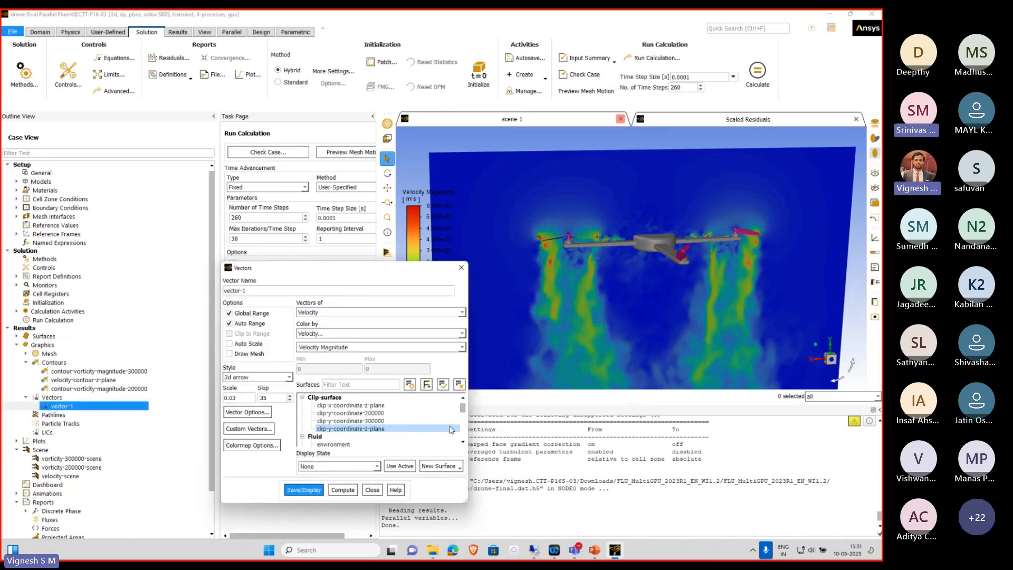
scroll(451, 430, down, 3)
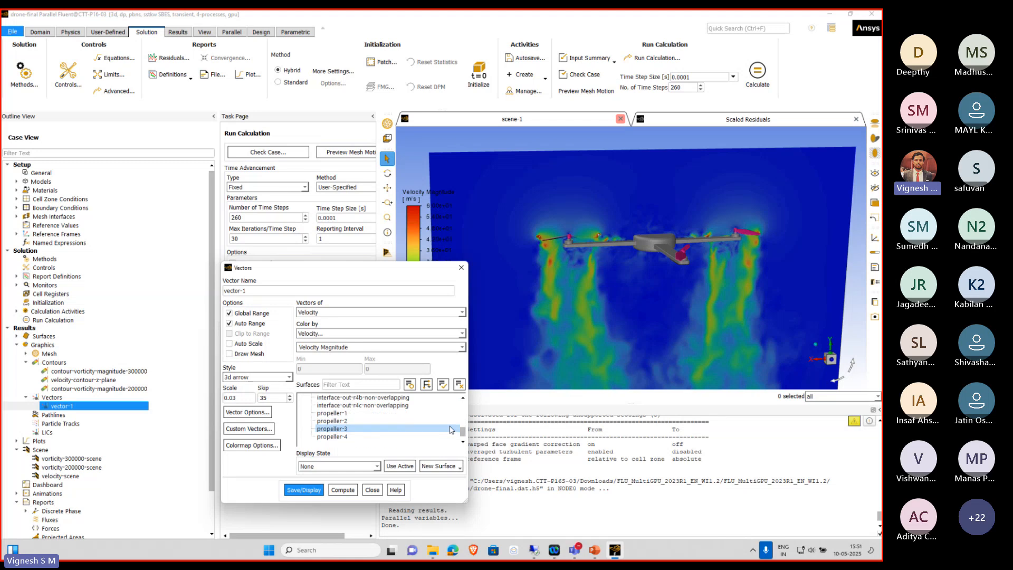
drag(467, 500, 514, 542)
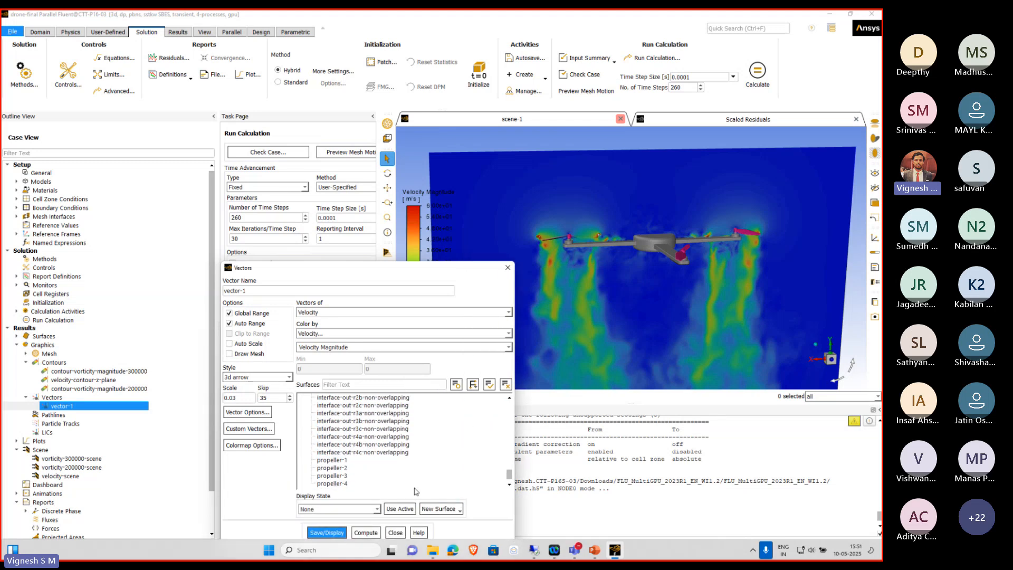
scroll(422, 478, up, 3)
scroll(422, 478, down, 8)
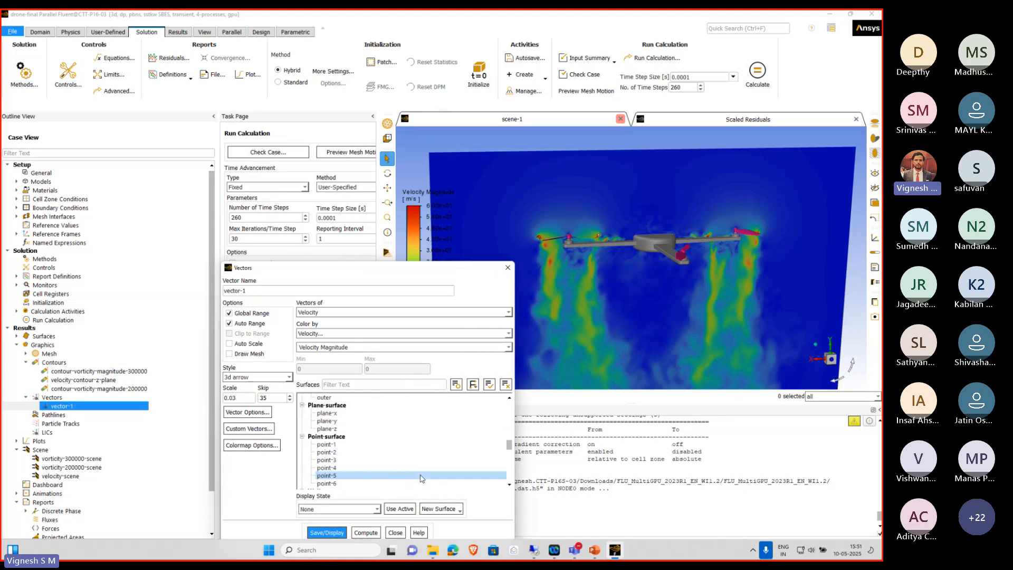
click(327, 532)
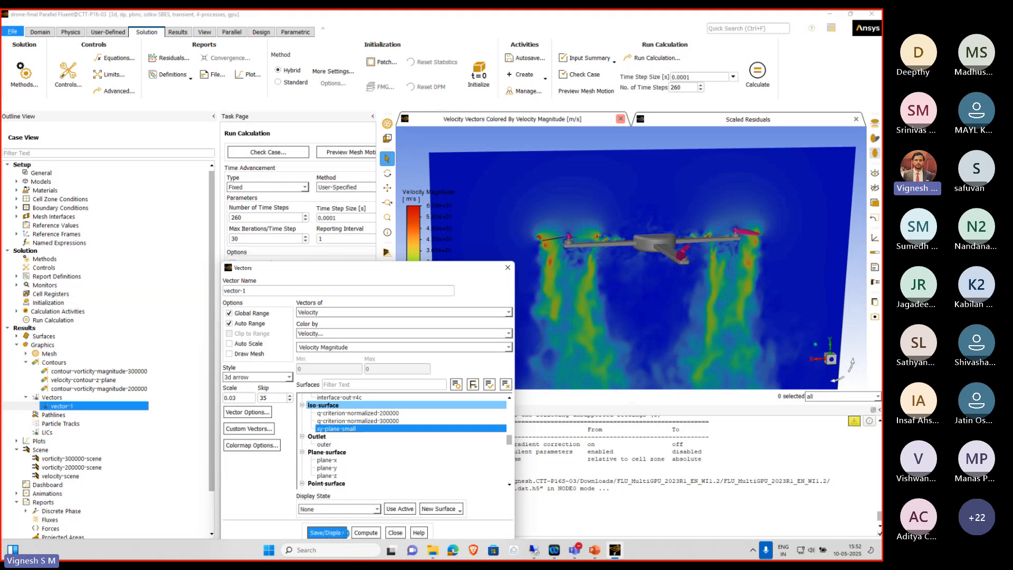
Move the vector settings clear of the plot, inspect the velocity vectors around the rotors and close the settings
drag(323, 271, 113, 125)
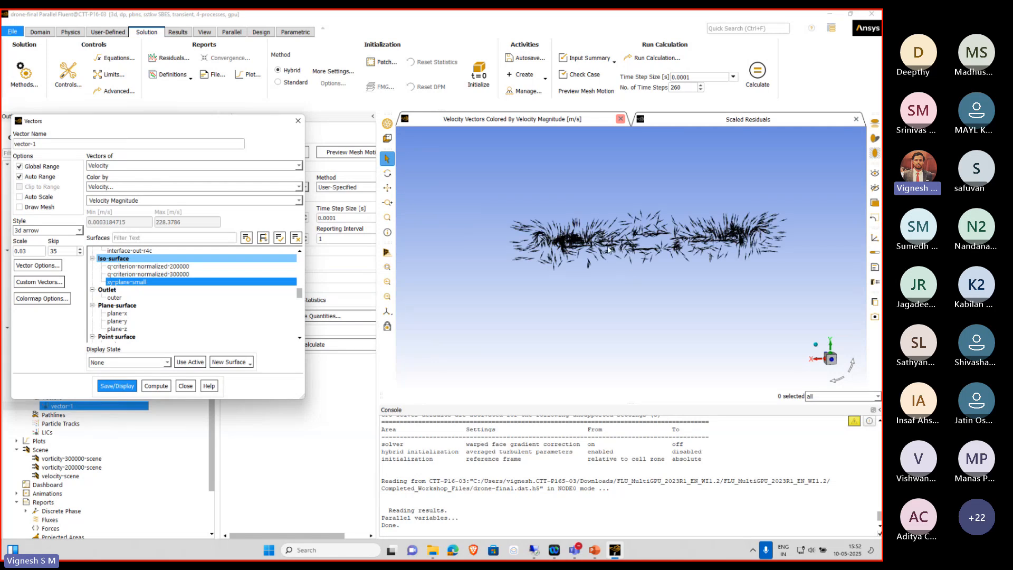
scroll(608, 249, up, 5)
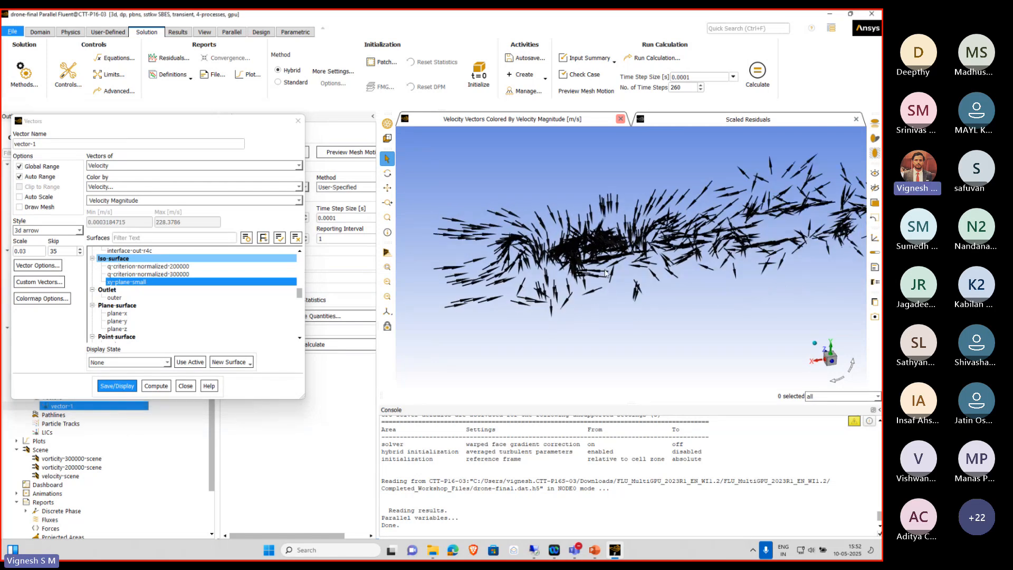
middle_drag(605, 274, 612, 261)
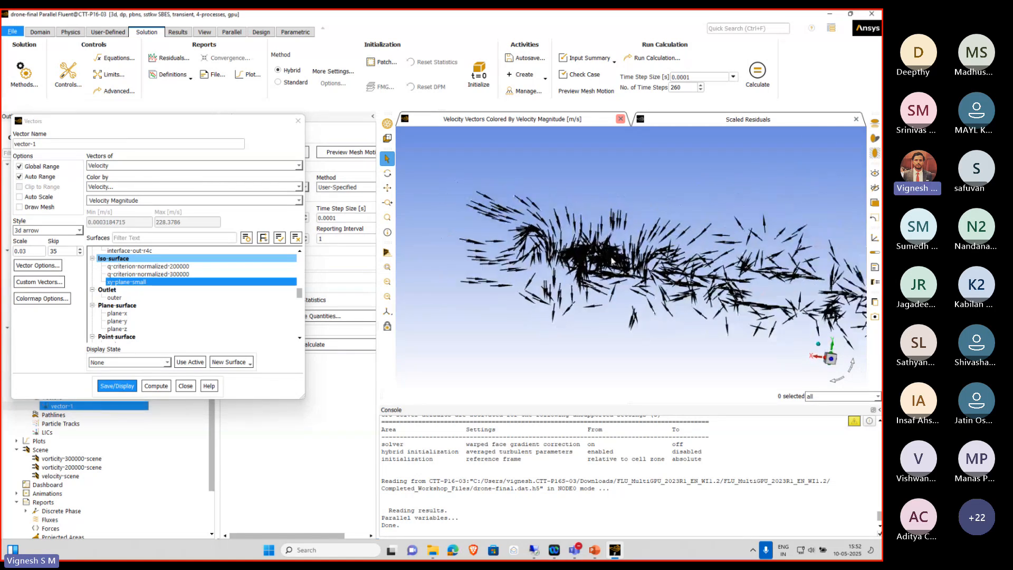
scroll(612, 260, down, 6)
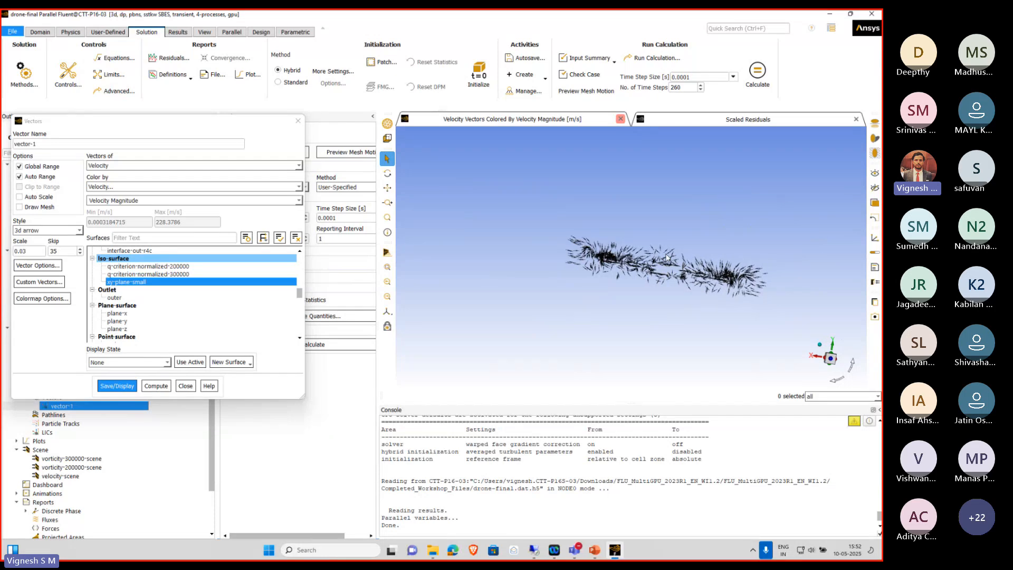
middle_drag(640, 322, 628, 309)
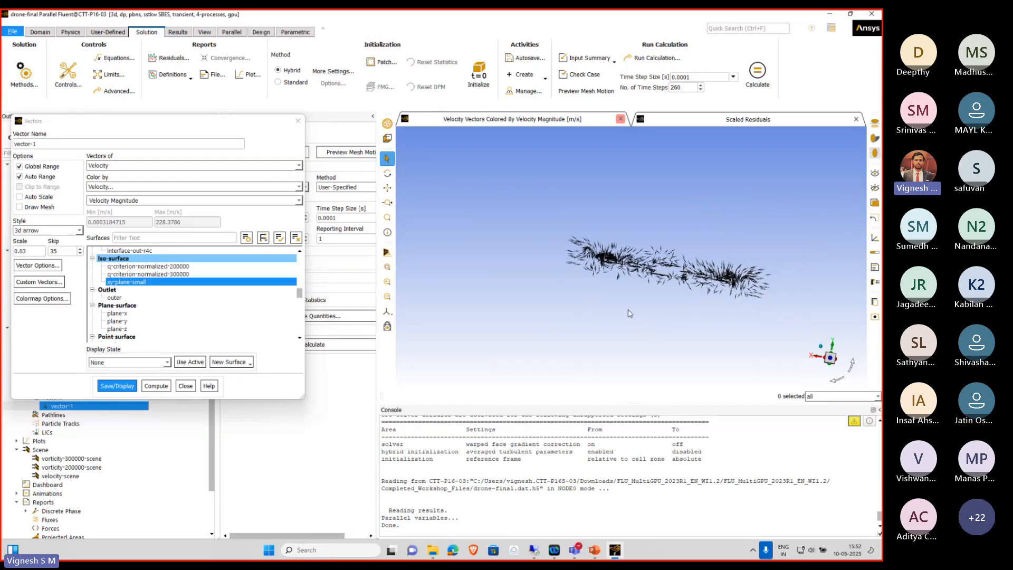
click(185, 386)
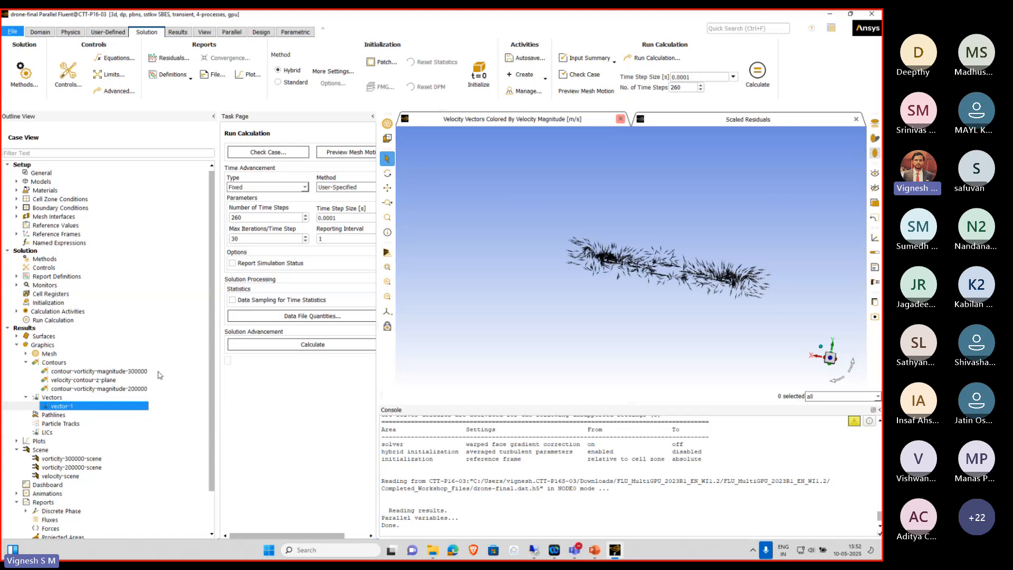
Switch to the remote Fluent Meshing session, turn the clipped volume mesh to an axis-aligned view and leave the session
click(529, 556)
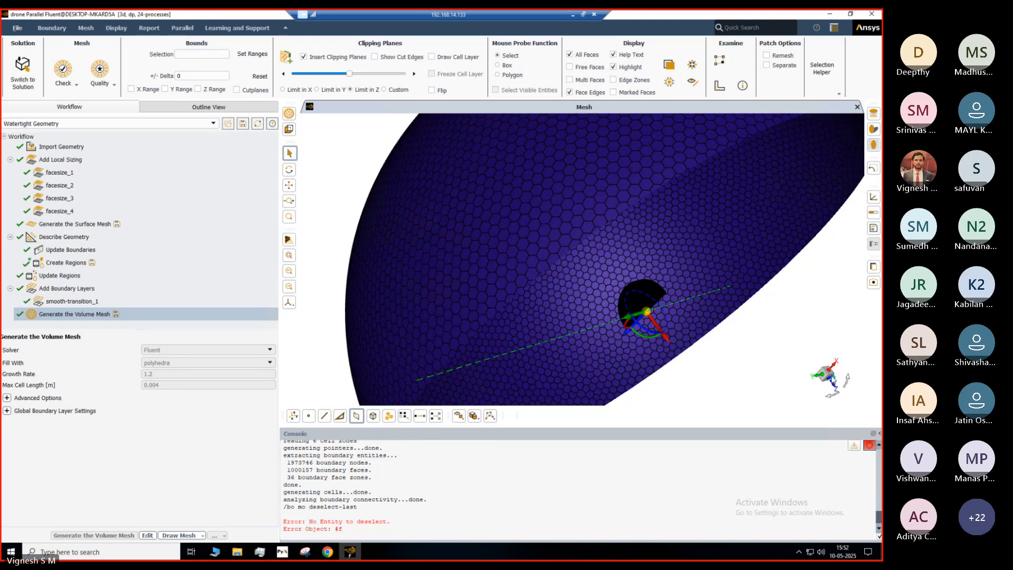
click(832, 376)
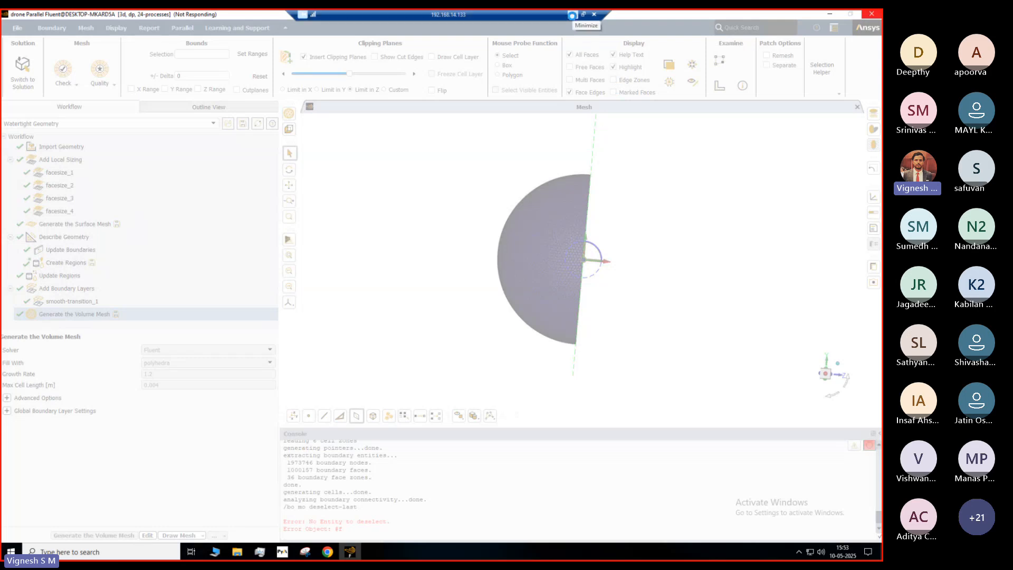
click(571, 15)
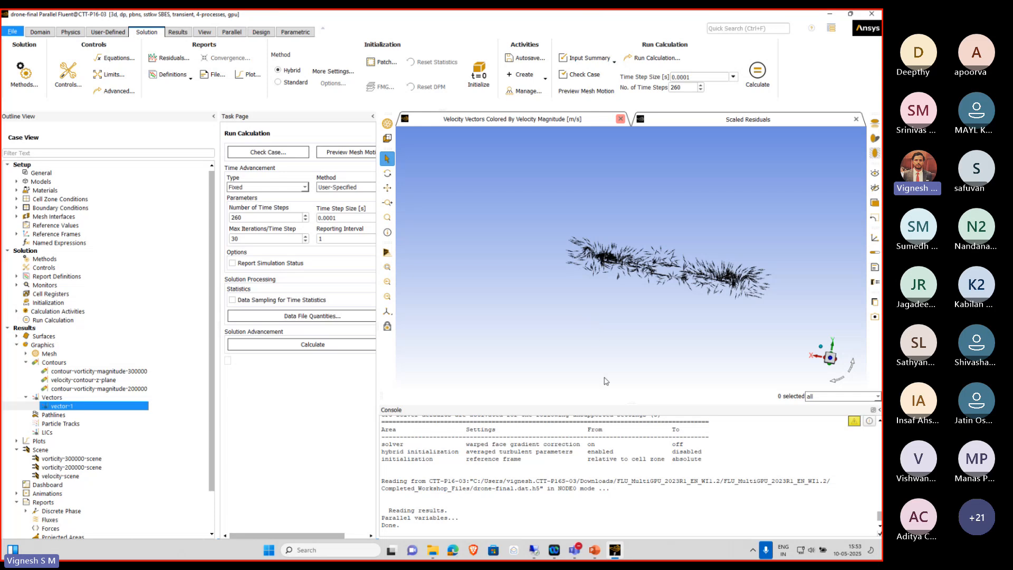
Switch to the AEROTHAN presentation in PowerPoint, check the Teams meeting window and return to slide 33
click(594, 550)
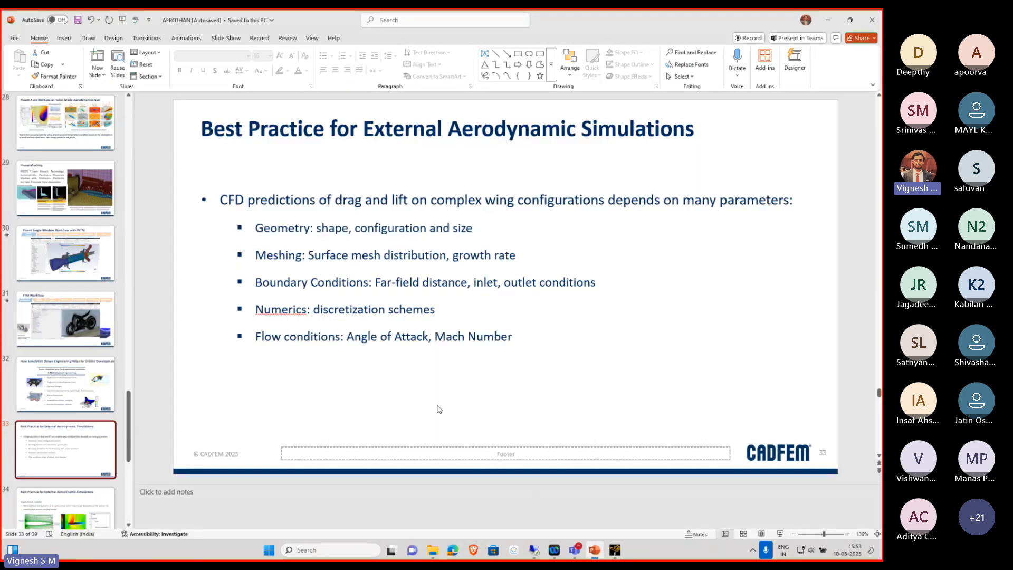
mouse_move(575, 549)
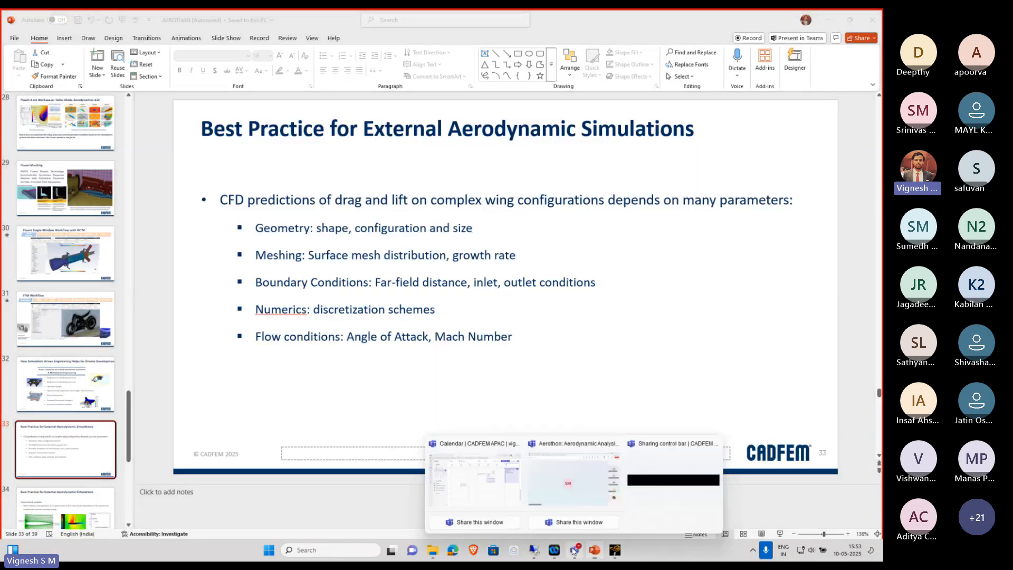
click(565, 482)
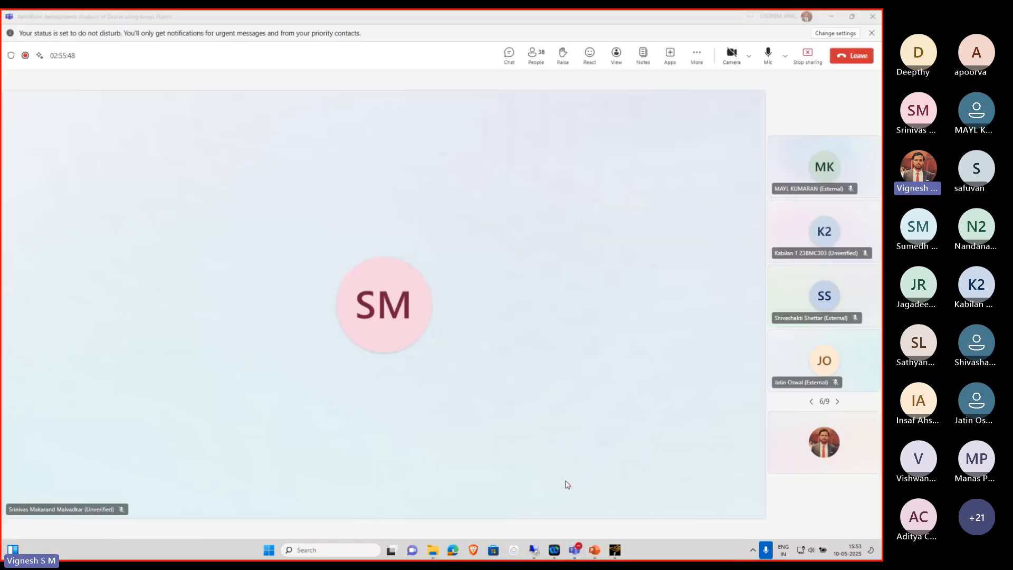
click(803, 56)
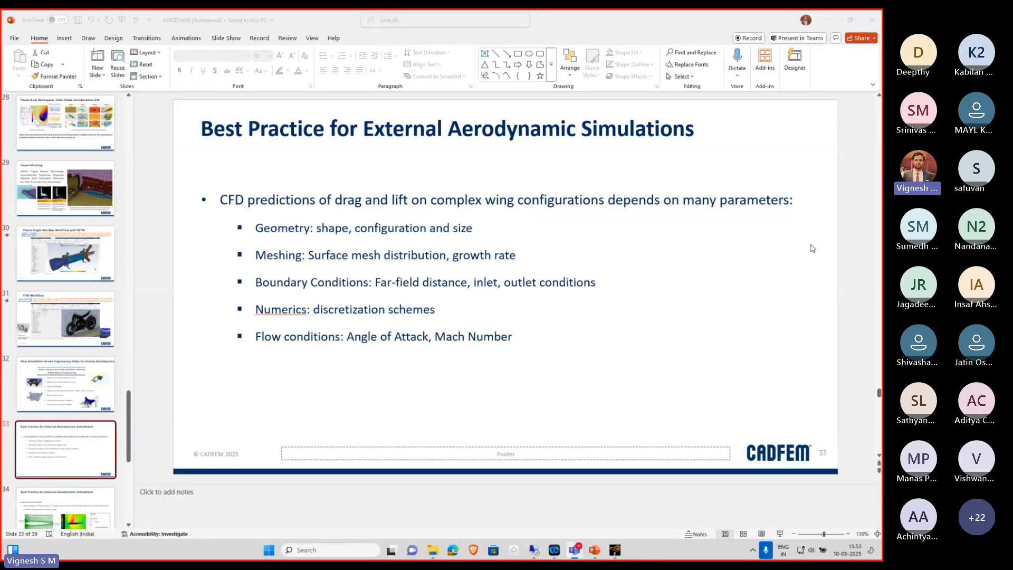
mouse_move(558, 551)
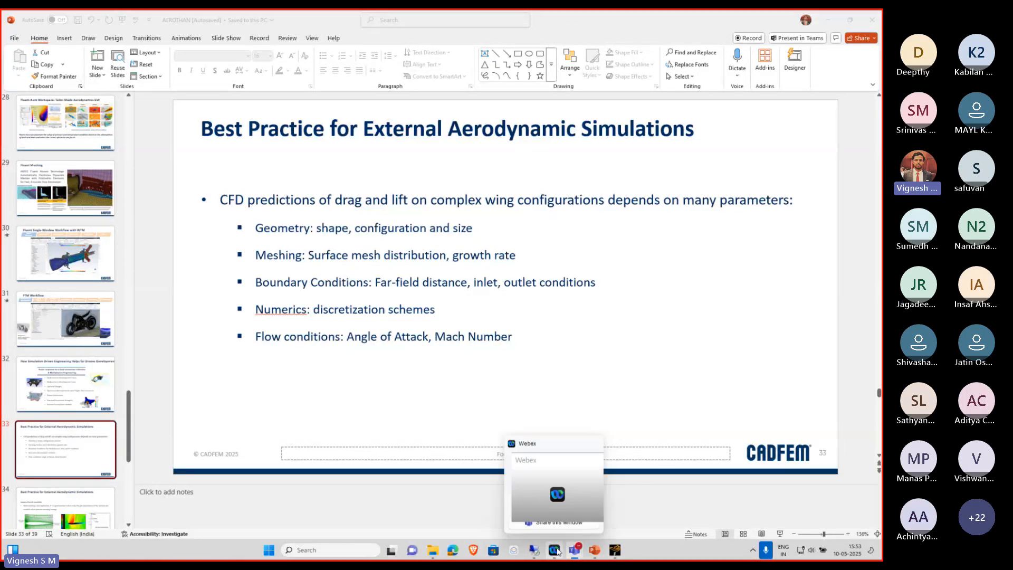
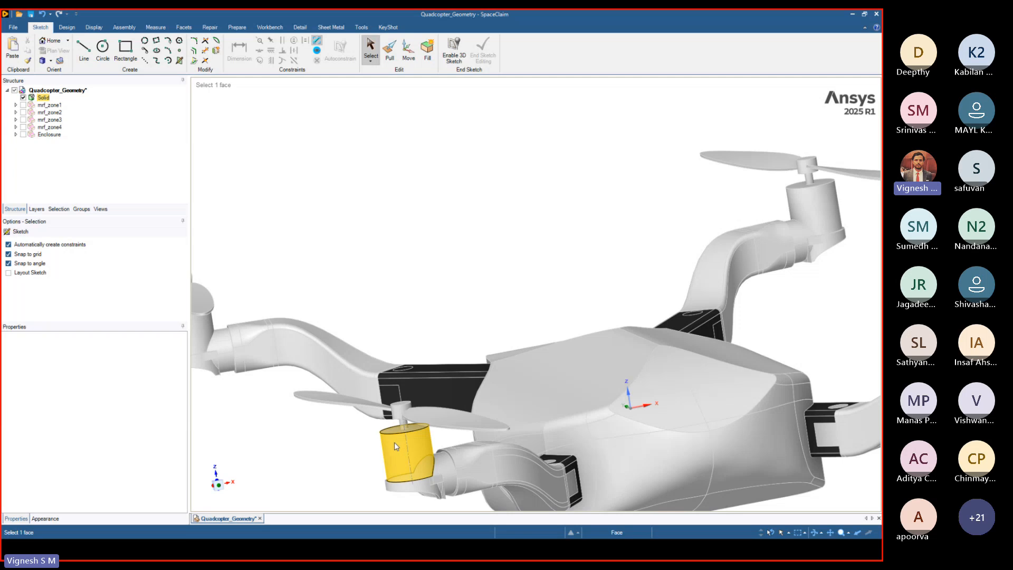
In the SpaceClaim quadcopter geometry, inspect the front motor housing and propeller shaft, then restore the home view
click(397, 446)
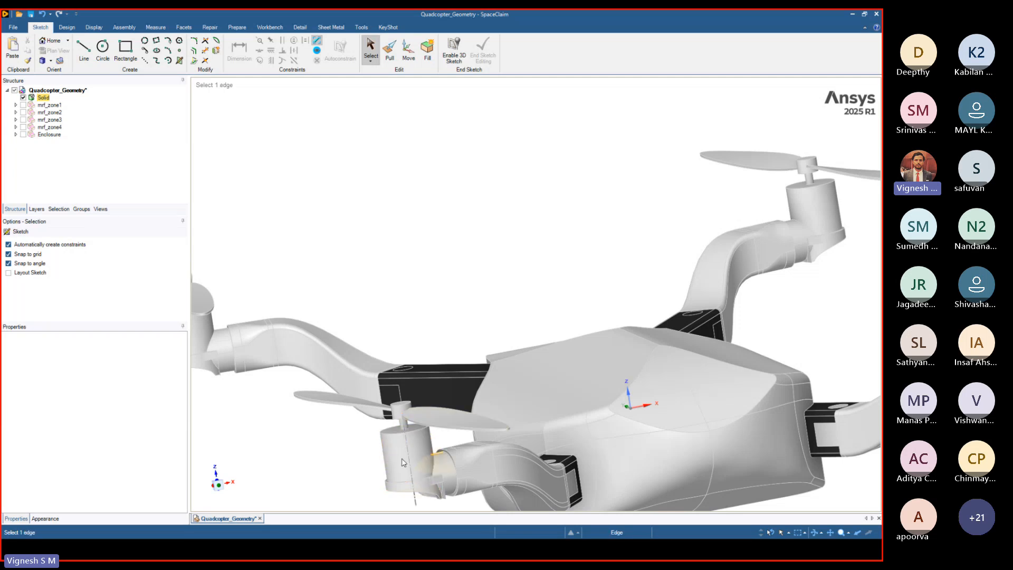
mouse_move(401, 457)
middle_down()
mouse_move(368, 464)
mouse_move(392, 461)
middle_up()
scroll(406, 452, up, 5)
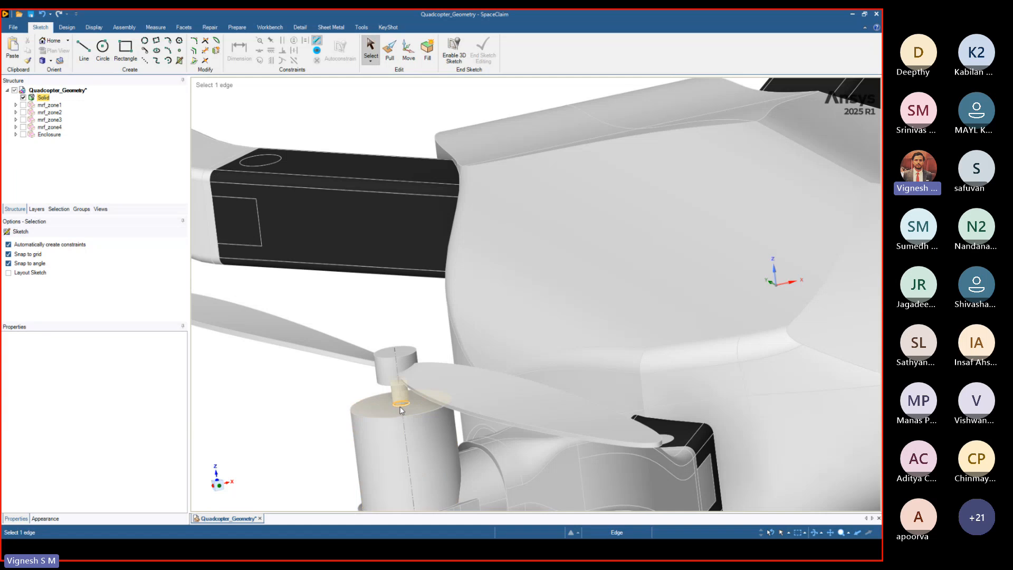
scroll(399, 408, down, 6)
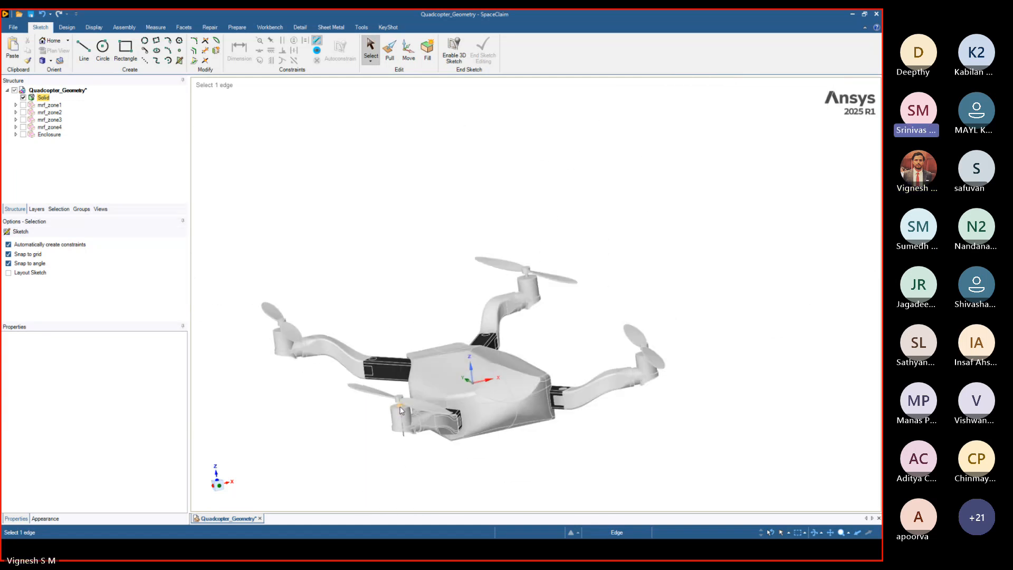
key(h)
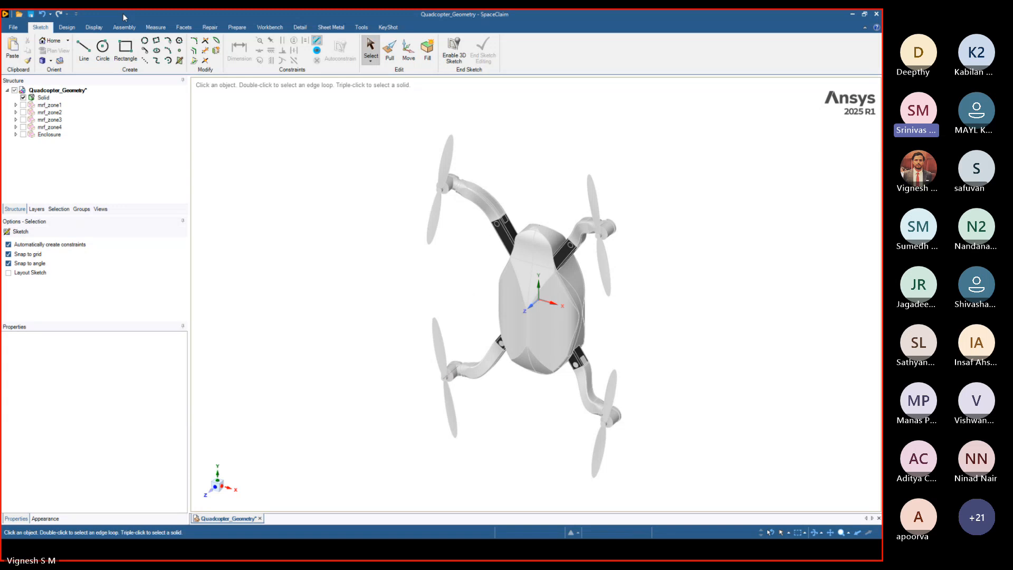
Show the mrf_zone1 component and view its disc around the front propeller up close
click(23, 105)
middle_drag(299, 259, 334, 120)
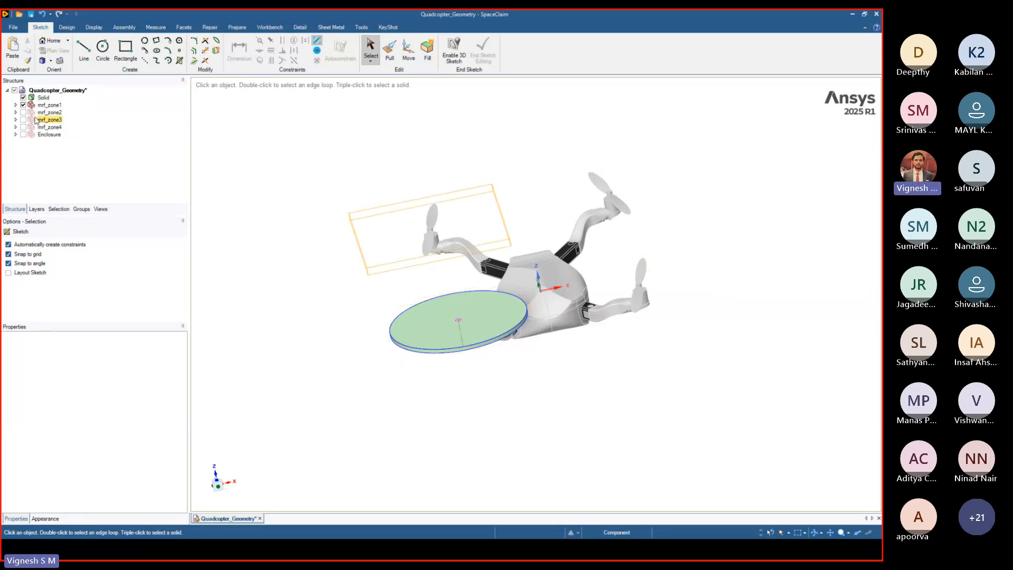
scroll(364, 332, up, 5)
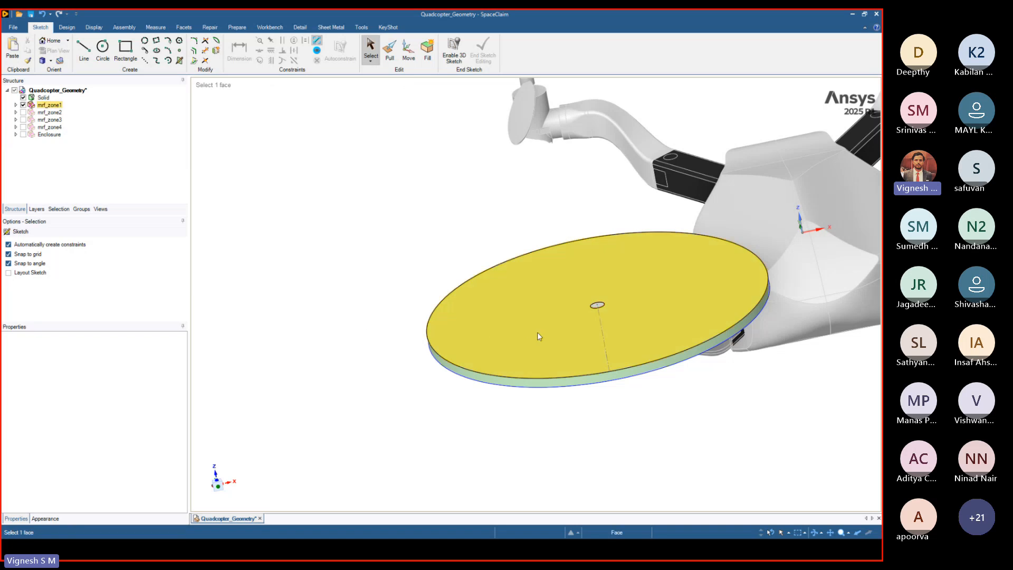
Try to box-select one propeller's faces away from mrf_zone1, then clear the selection
middle_drag(538, 331, 717, 316)
scroll(716, 317, down, 8)
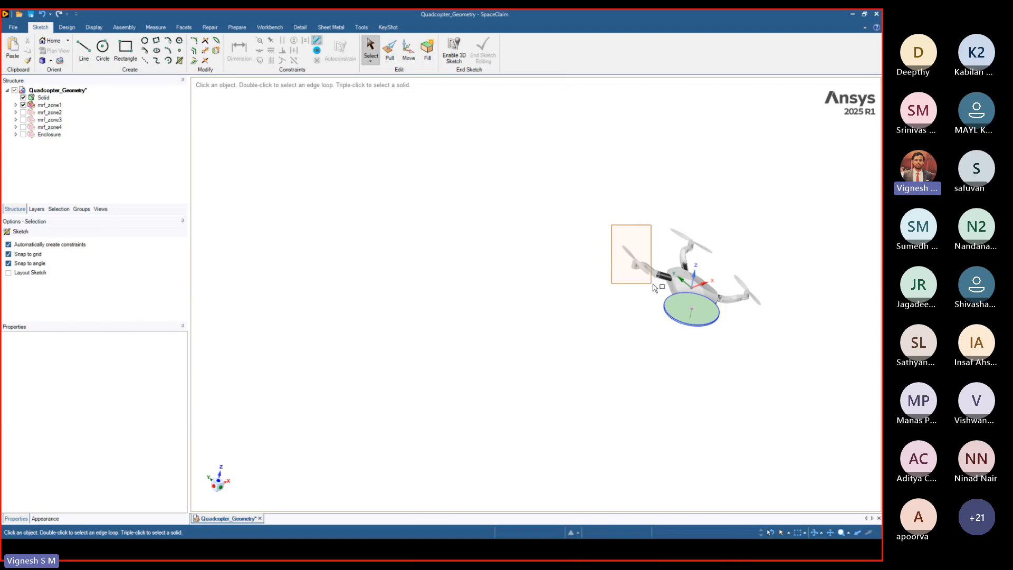
click(636, 264)
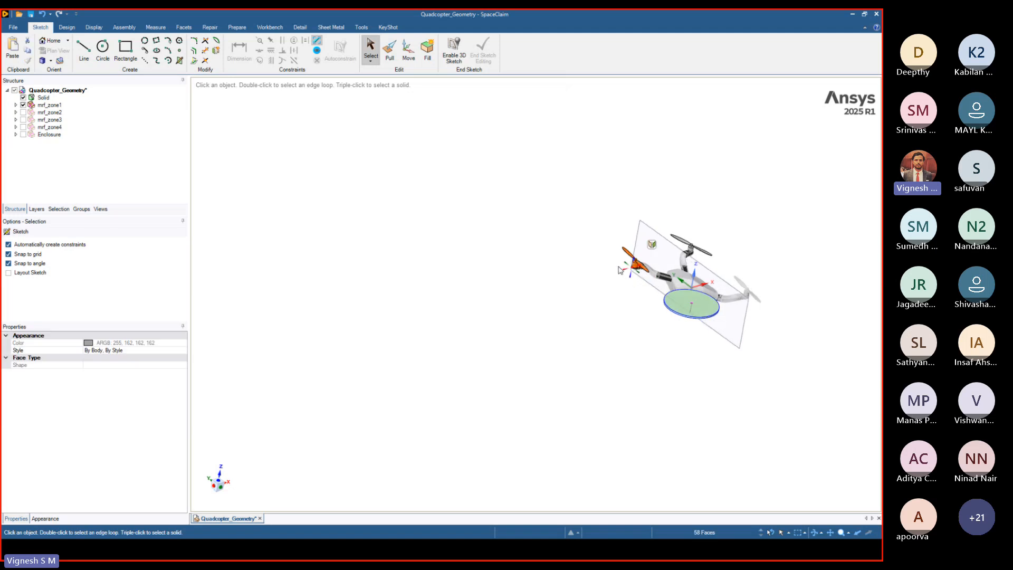
click(602, 268)
middle_drag(602, 270, 596, 291)
scroll(619, 283, up, 1)
scroll(620, 286, up, 3)
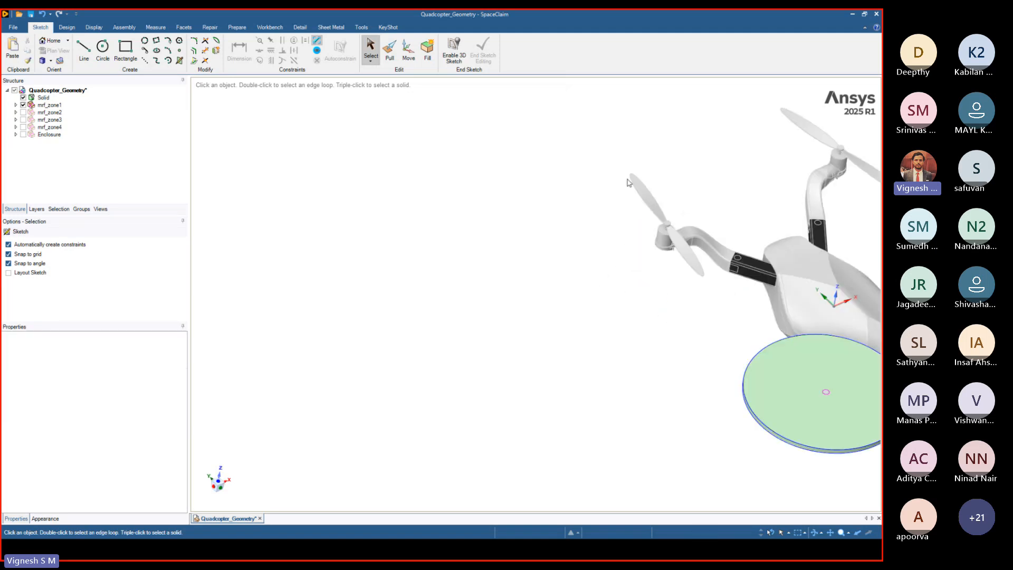
Select the upper faces of both propeller blades and add the side face of their central hub
click(657, 207)
click(671, 241)
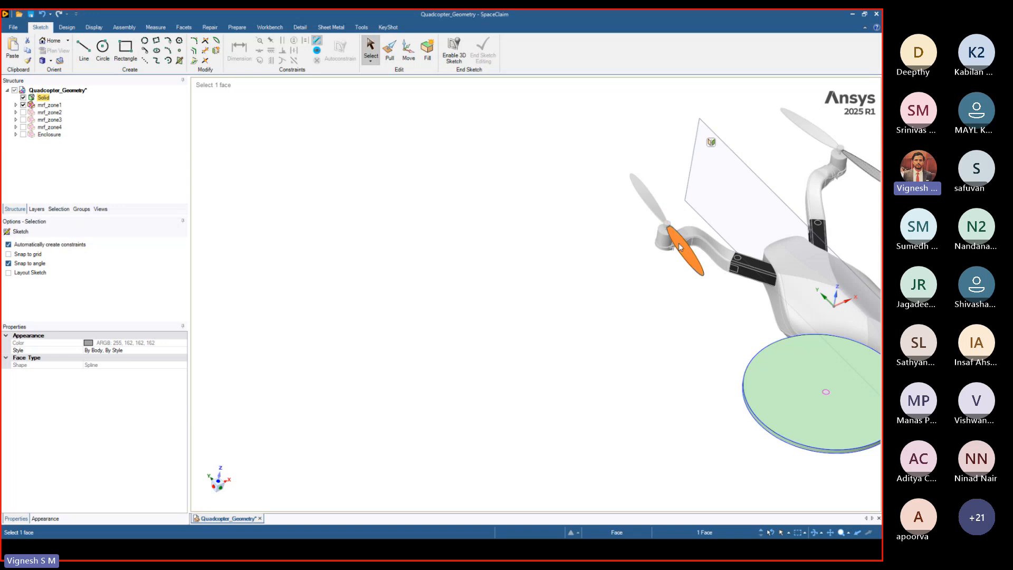
scroll(676, 244, up, 3)
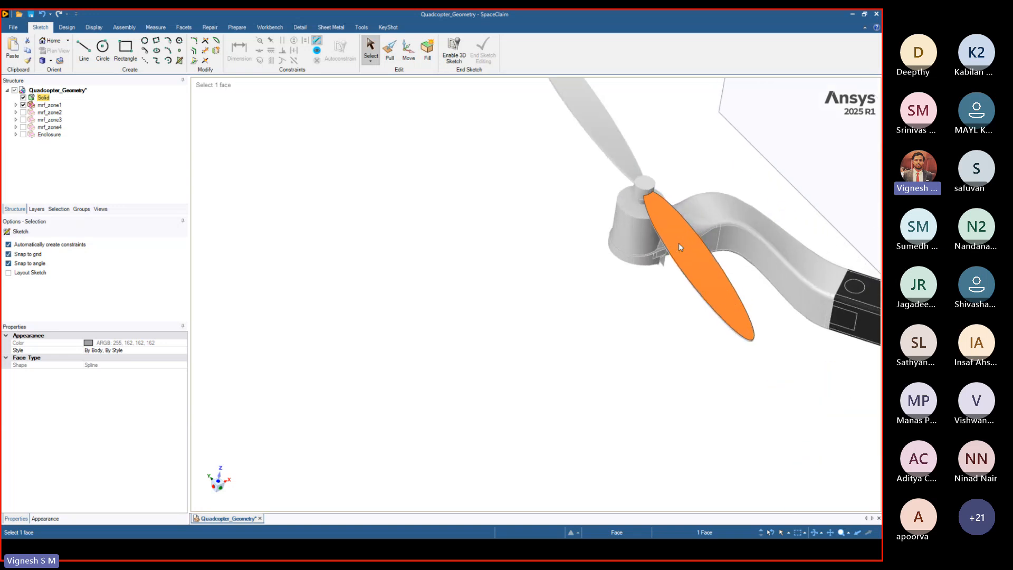
ctrl+click(623, 158)
middle_drag(622, 159, 694, 112)
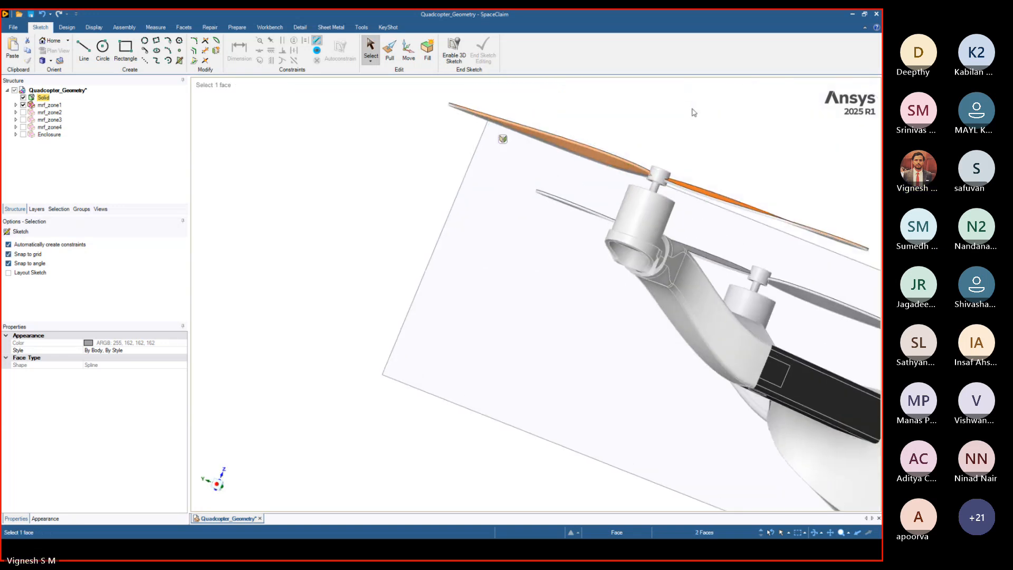
ctrl+click(623, 166)
ctrl+click(657, 172)
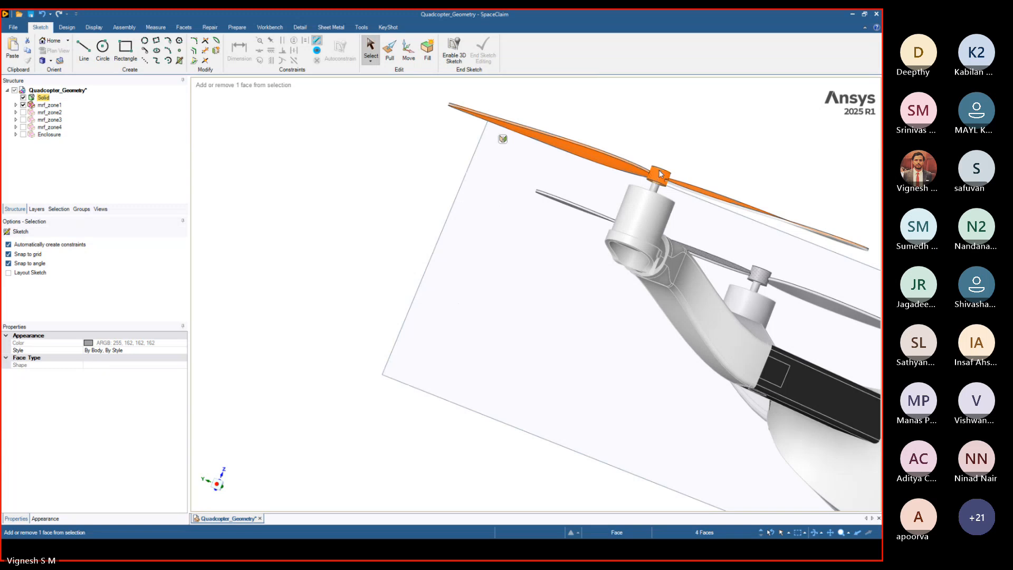
Add the hub's underside and top and the blades' thin edge faces to the propeller selection
middle_drag(658, 191, 610, 242)
scroll(656, 195, up, 7)
ctrl+click(656, 195)
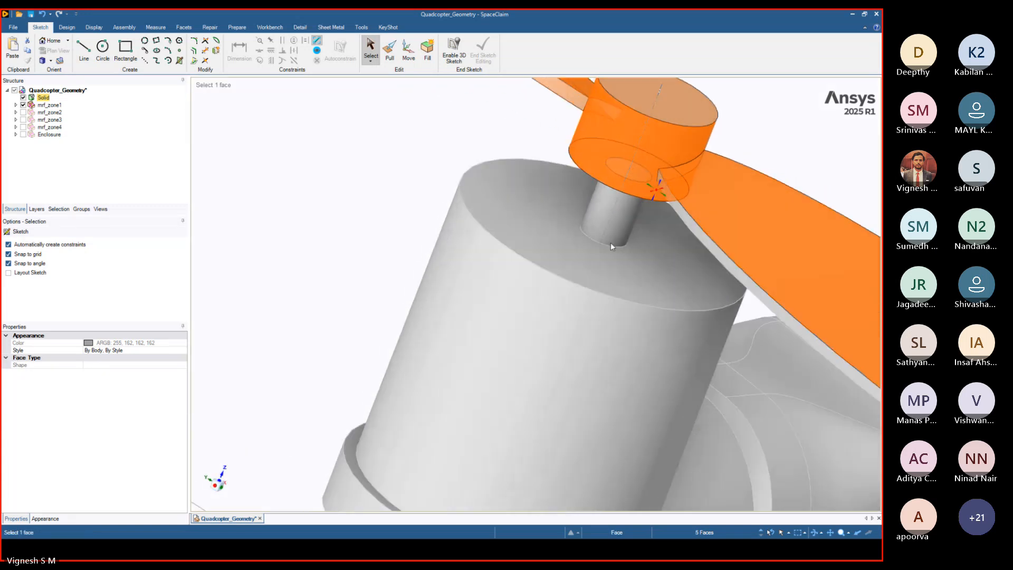
ctrl+click(680, 222)
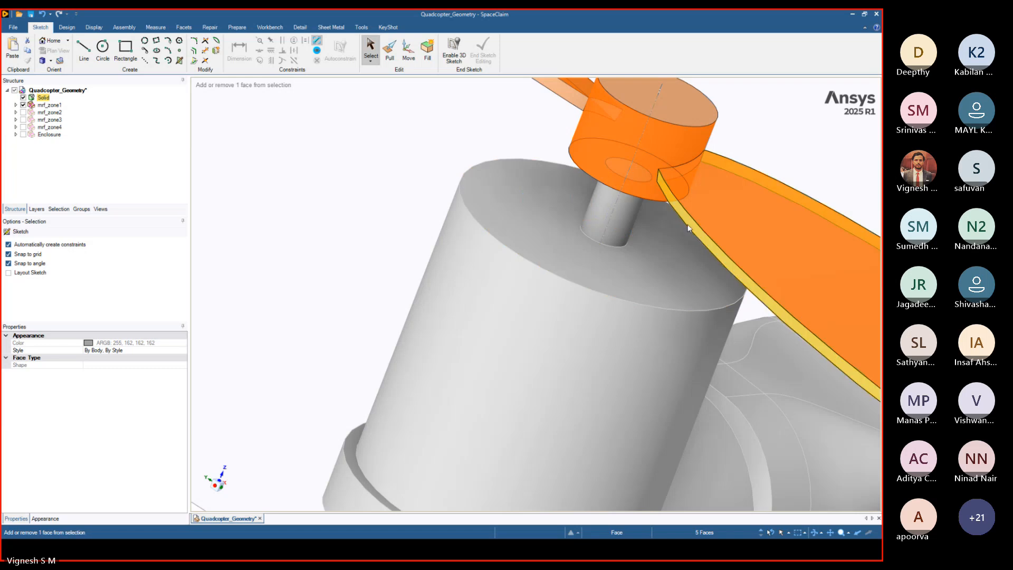
ctrl+click(570, 98)
scroll(570, 98, down, 8)
mouse_move(637, 131)
middle_down()
mouse_move(644, 122)
mouse_move(635, 160)
middle_up()
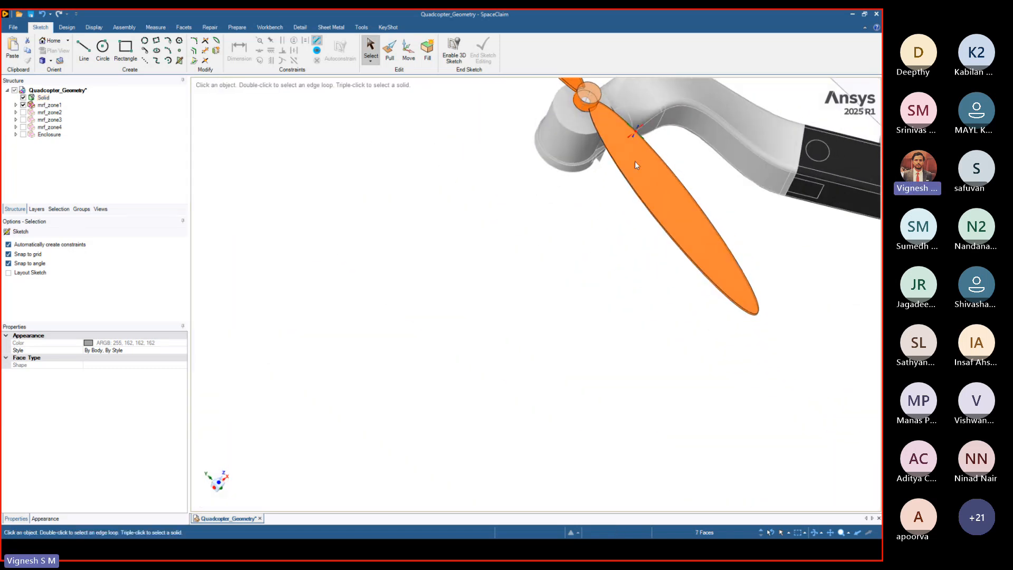
ctrl+click(594, 102)
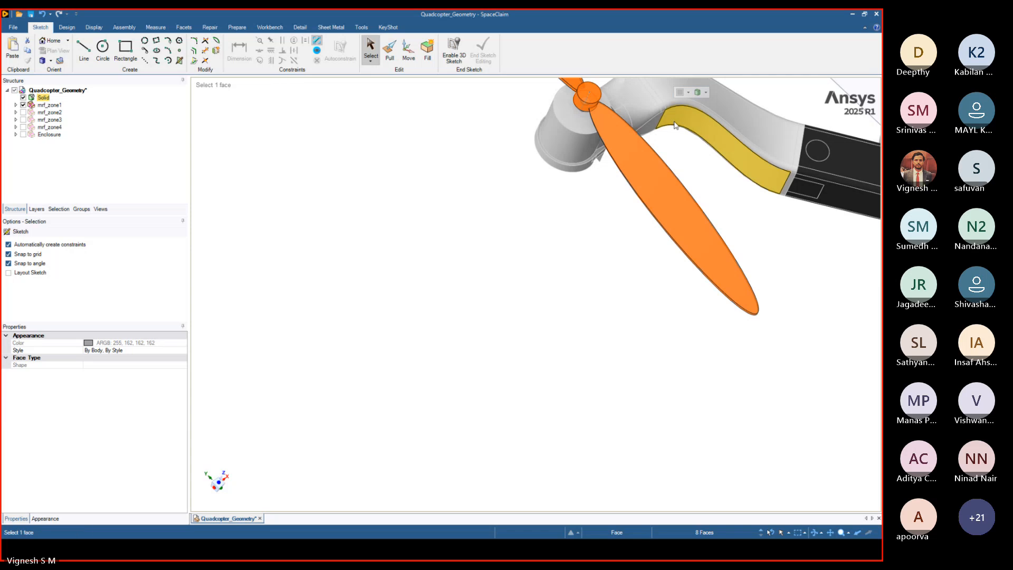
Try the Enclosure tool with the Box type on the selected propeller, then cancel it
scroll(674, 125, down, 6)
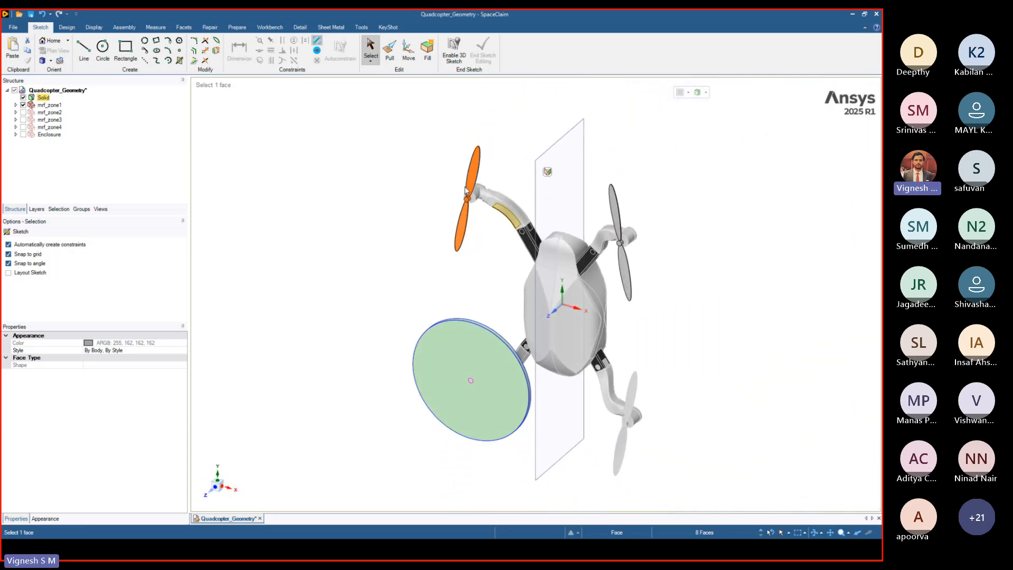
scroll(489, 158, up, 3)
middle_drag(487, 154, 492, 144)
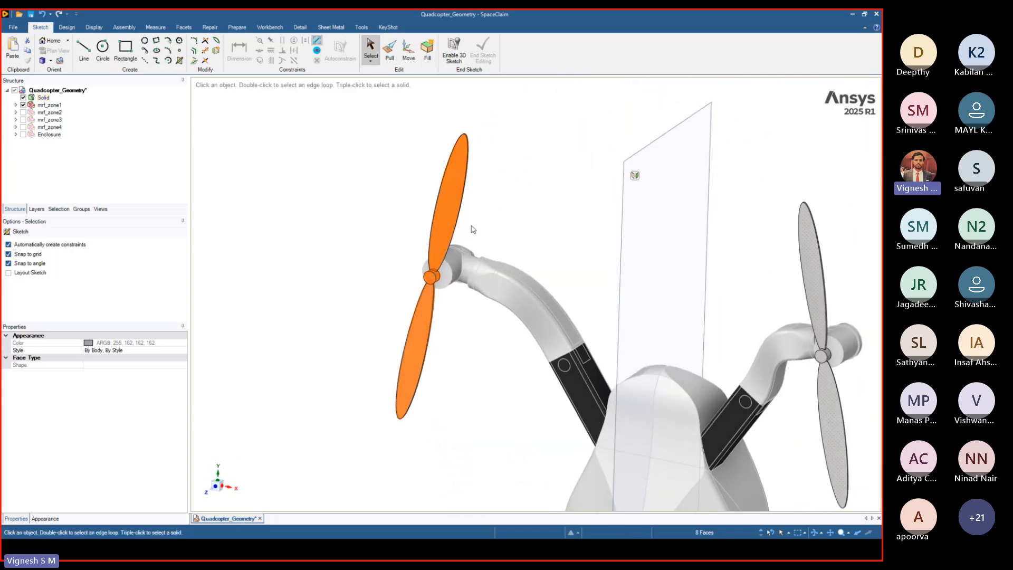
middle_drag(472, 229, 467, 198)
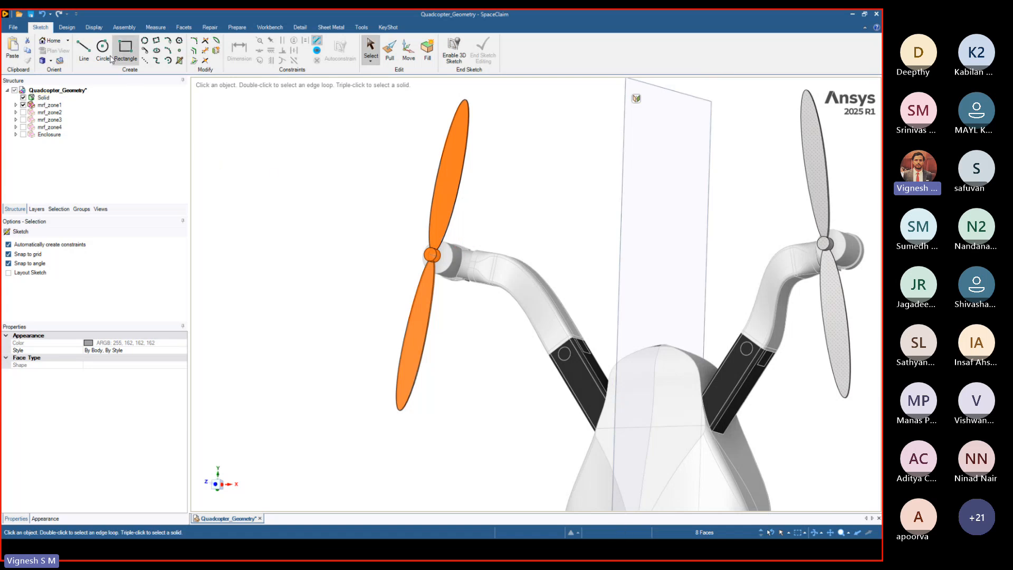
click(68, 28)
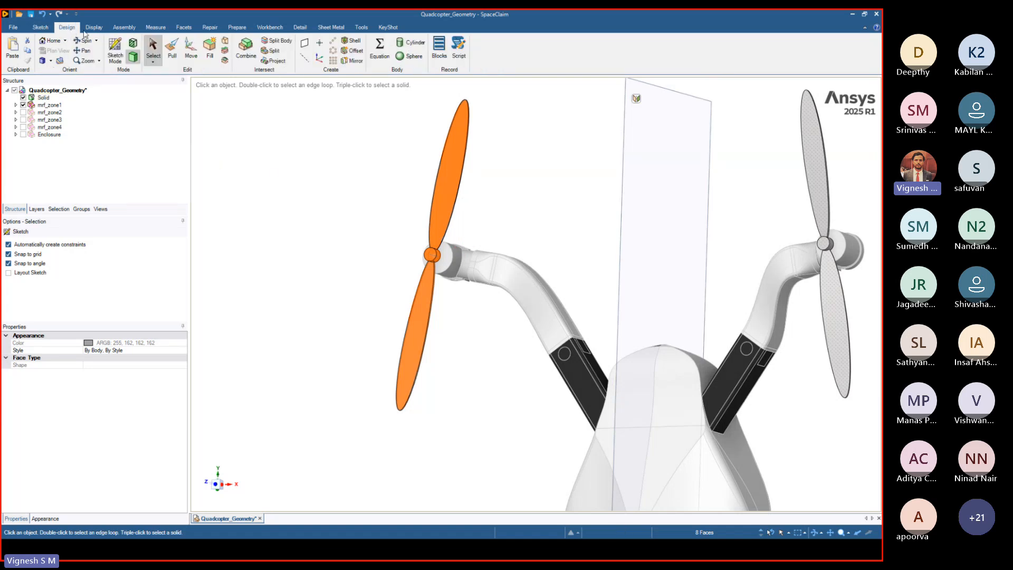
click(237, 27)
click(104, 50)
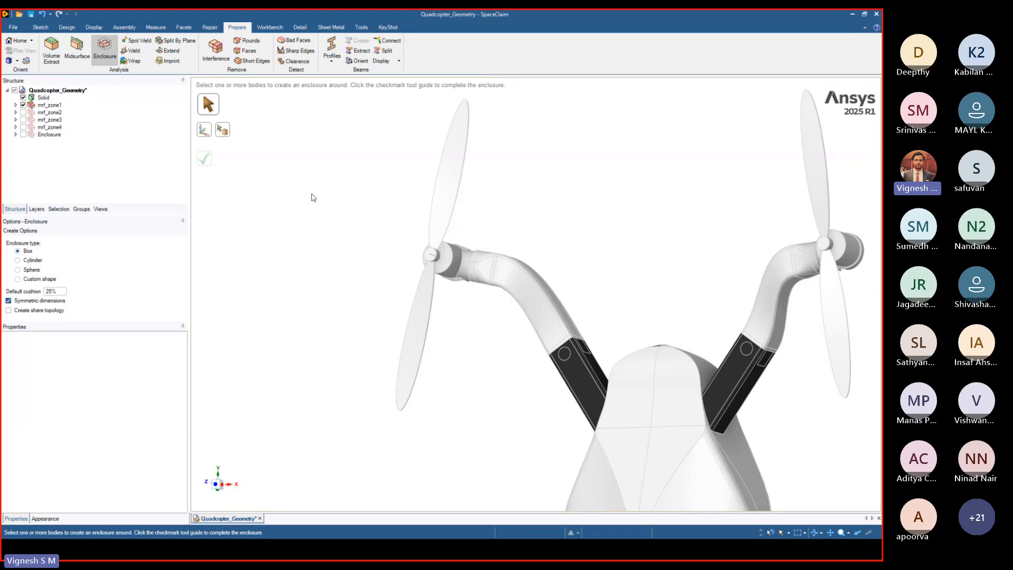
click(452, 191)
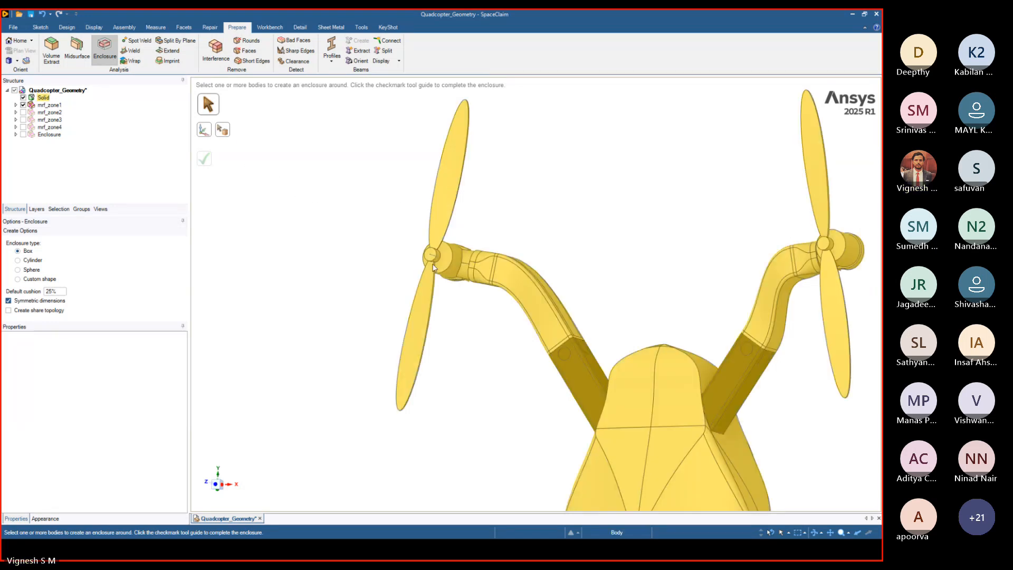
key(Escape)
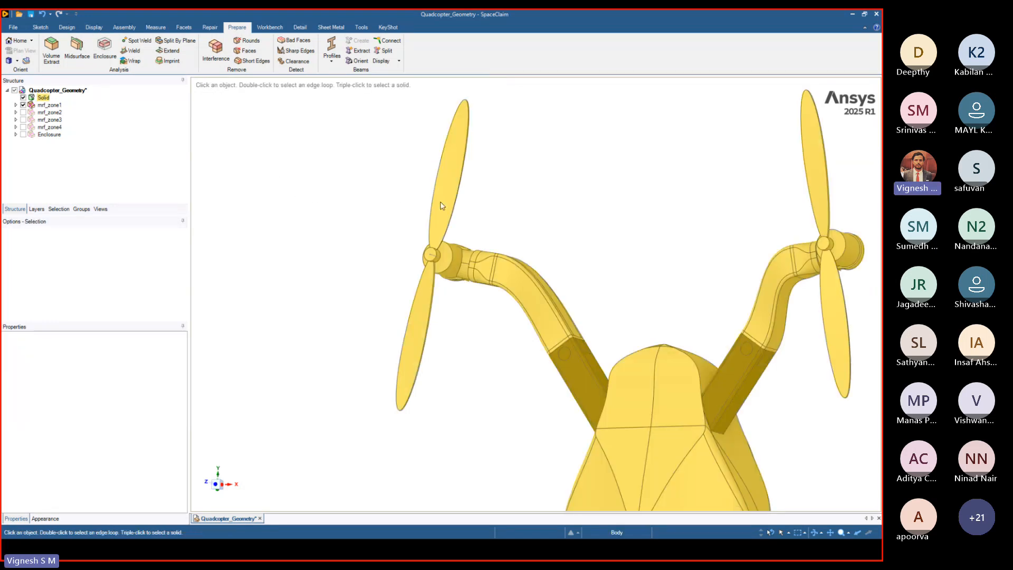
Undo showing mrf_zone1, try to box-select the same propeller and clear the selection
key(ctrl+z)
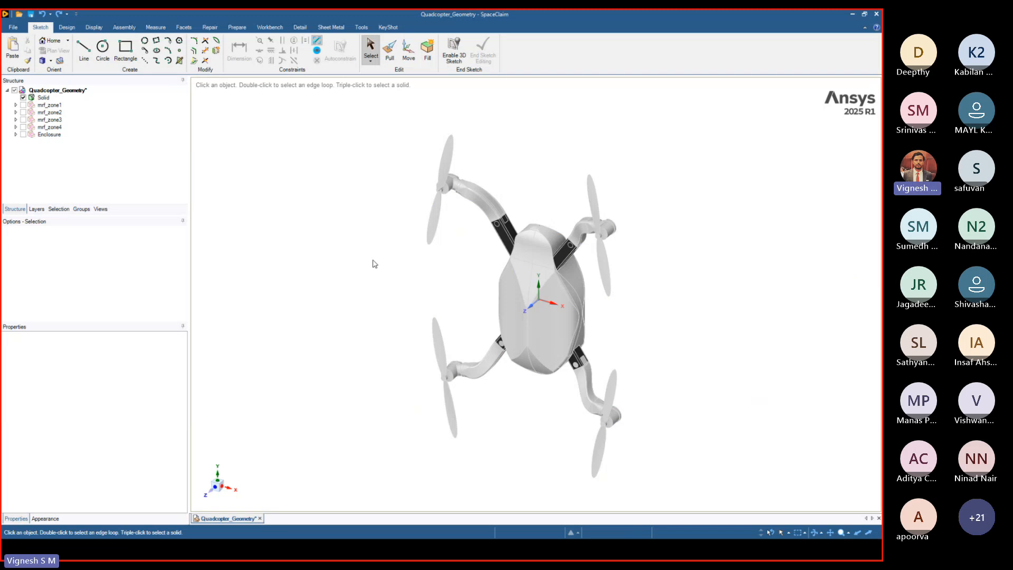
click(501, 288)
click(431, 117)
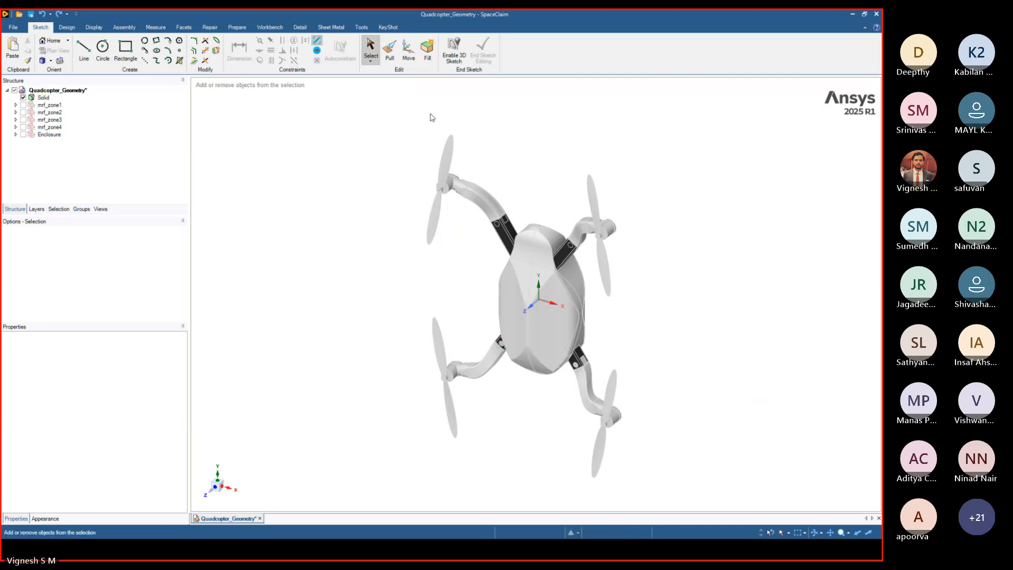
drag(432, 108, 459, 260)
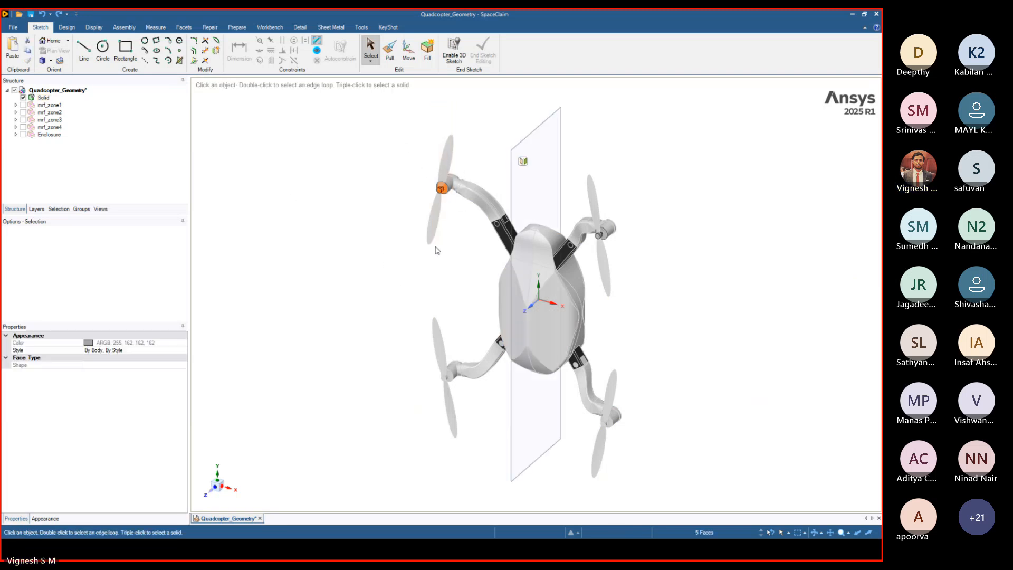
click(436, 250)
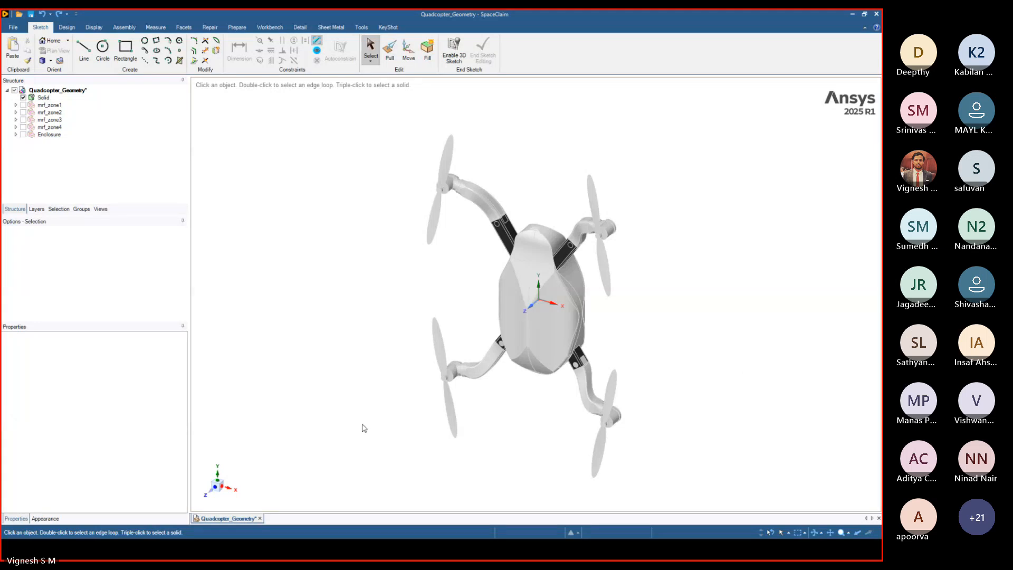
View the quadcopter along the Z axis, try again to box-select the propeller and clear the selection
click(234, 488)
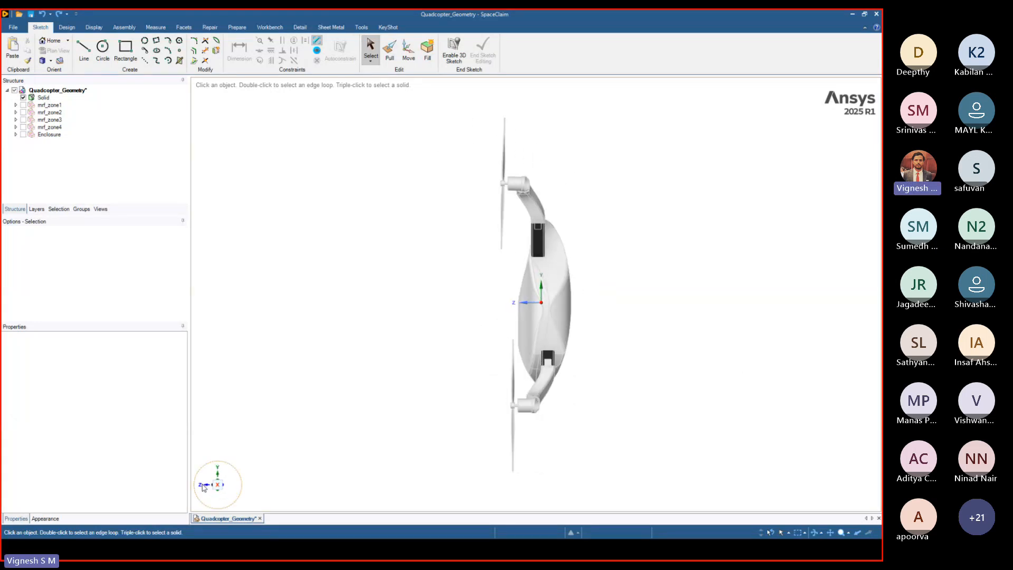
click(202, 485)
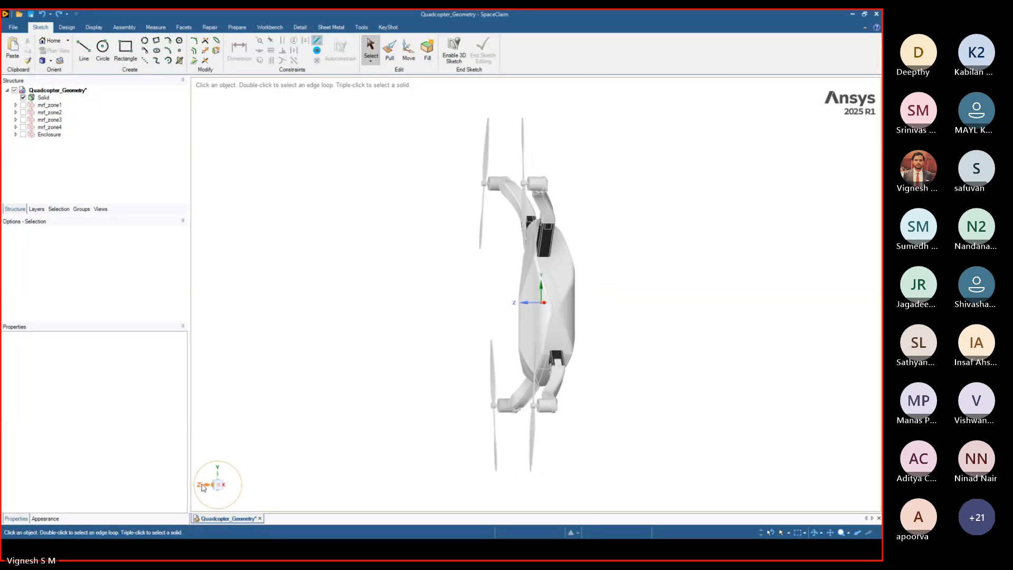
drag(437, 204, 454, 263)
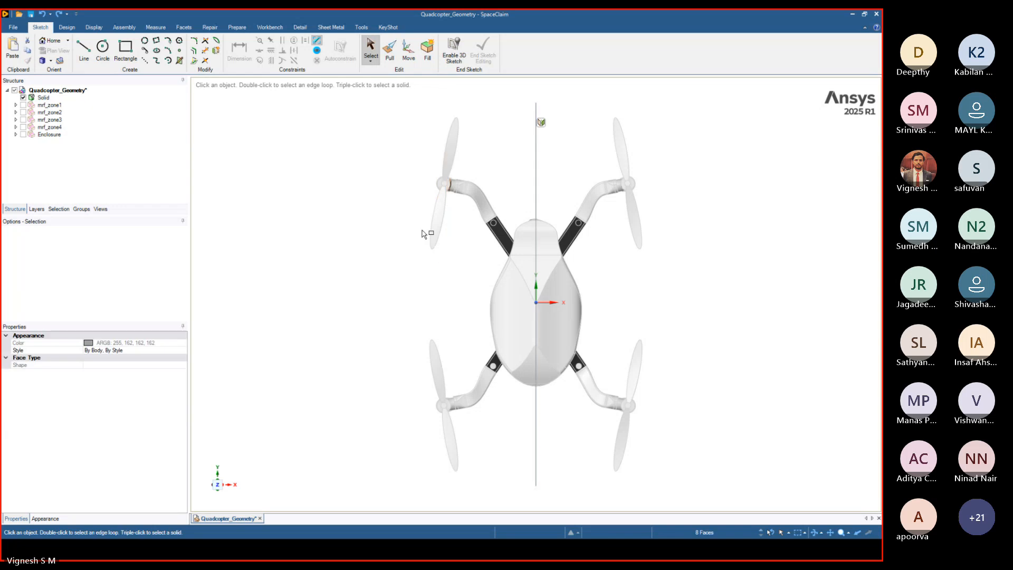
click(420, 136)
drag(413, 100, 477, 285)
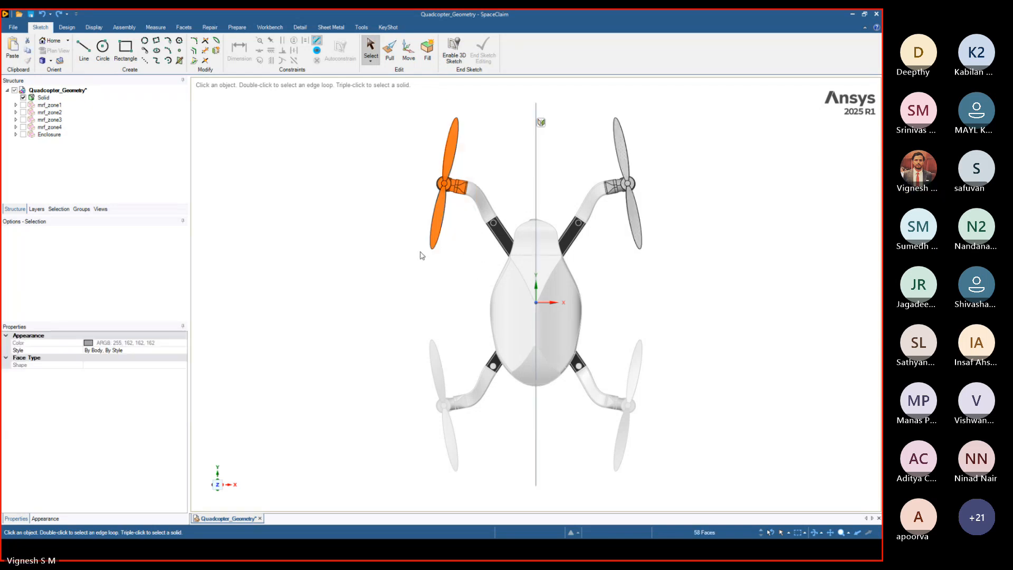
click(372, 213)
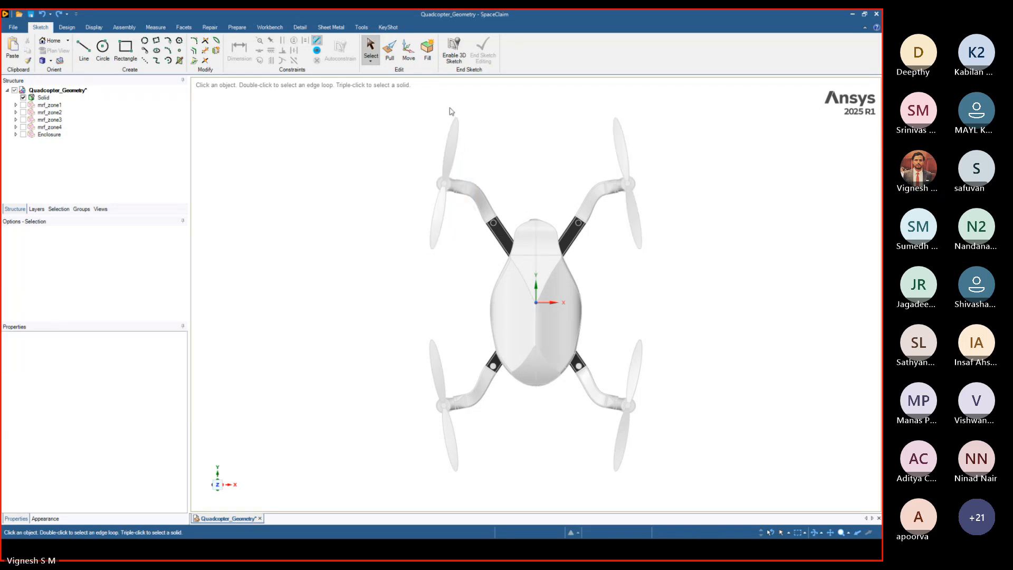
Select the upper faces of the propeller's two blades together with the top face of its hub
click(449, 138)
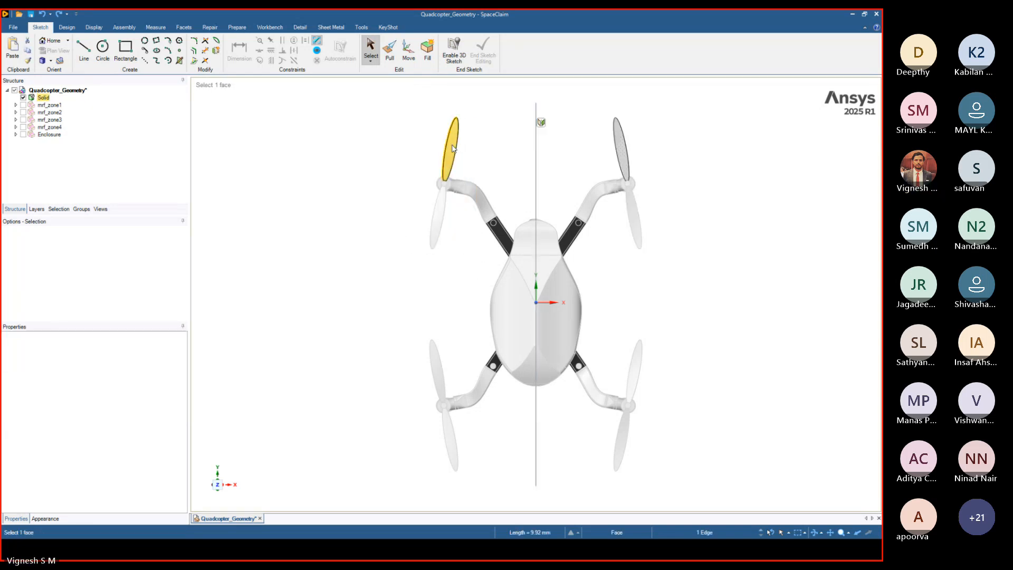
ctrl+click(442, 225)
scroll(446, 183, up, 5)
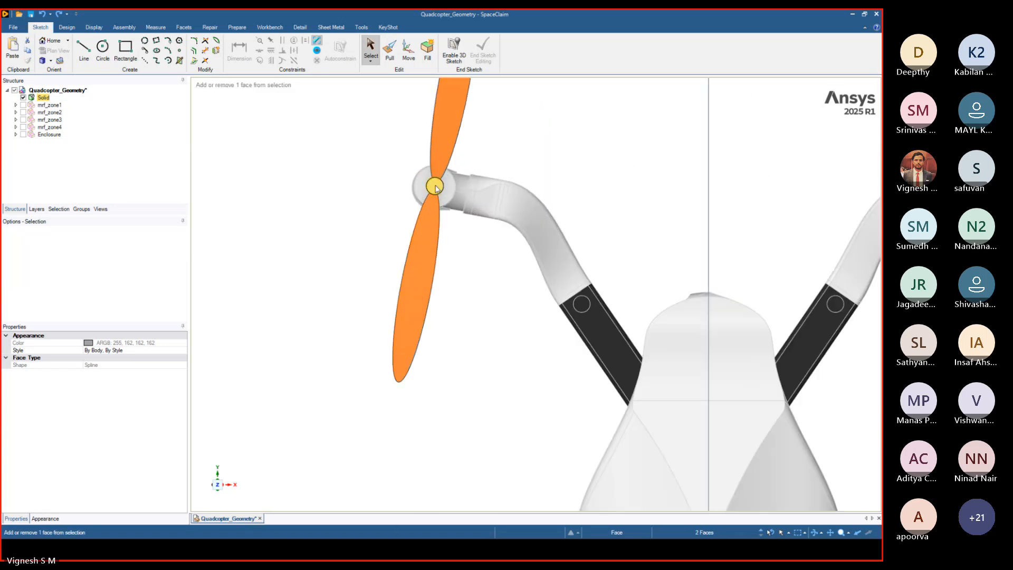
ctrl+click(435, 189)
middle_drag(436, 189, 443, 108)
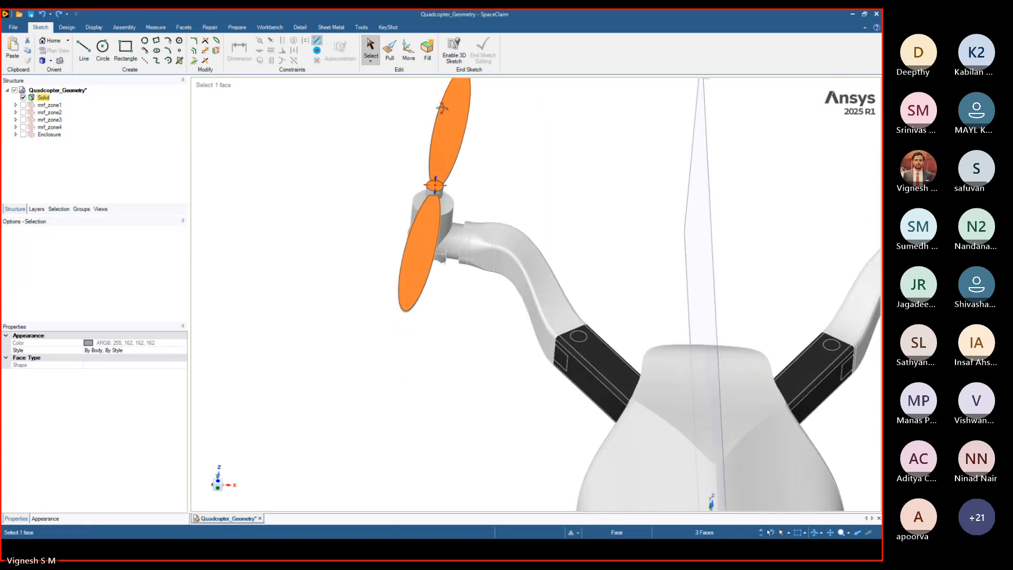
Add the hub's side face and the nearer blade's thin edge face to the propeller selection
ctrl+click(441, 194)
middle_drag(442, 195, 482, 187)
ctrl+click(445, 167)
scroll(470, 153, up, 5)
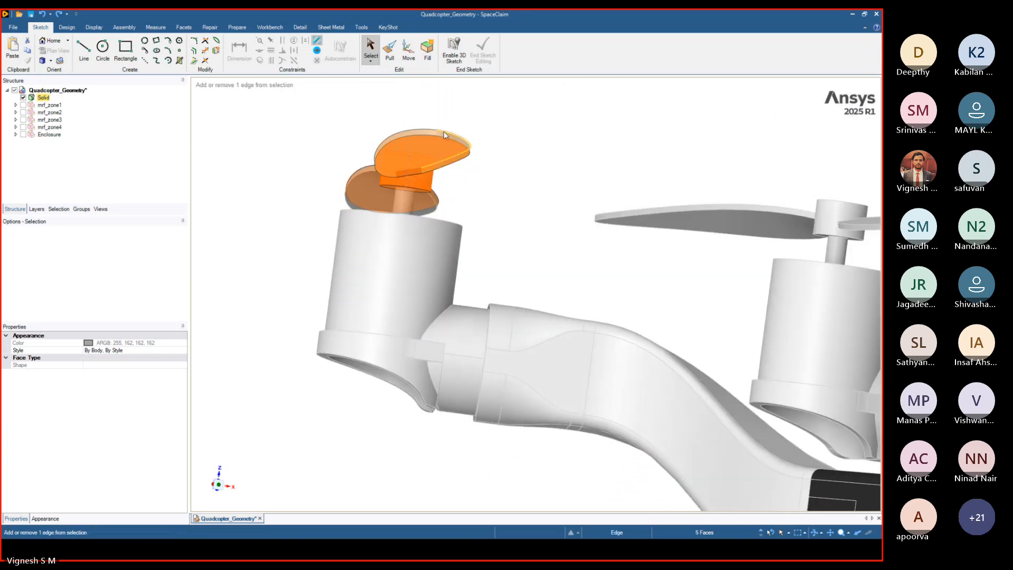
ctrl+click(454, 138)
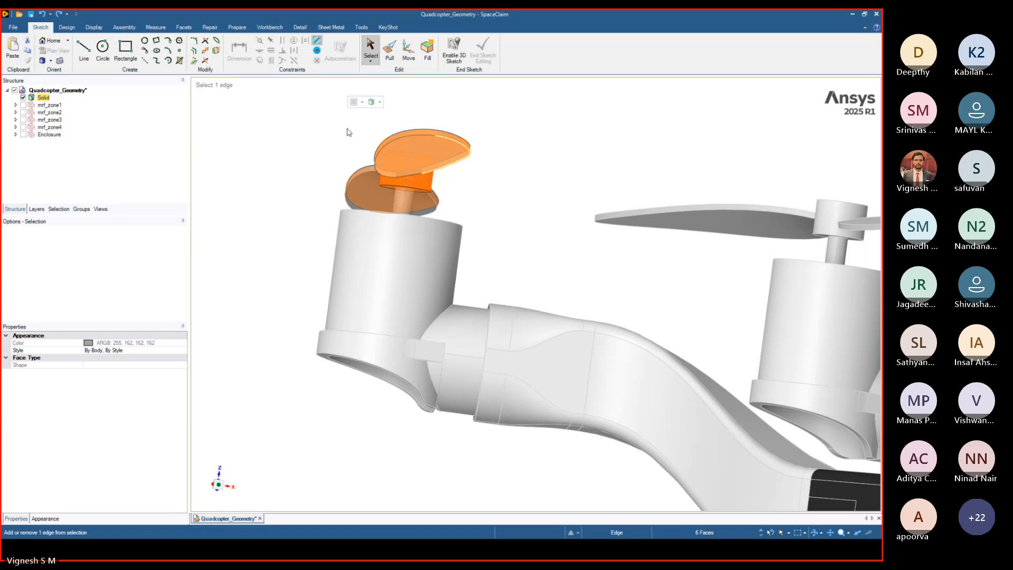
Add the remaining blade's thin edge face and underside to the propeller selection
middle_drag(455, 138, 410, 152)
scroll(409, 153, down, 6)
scroll(250, 129, up, 7)
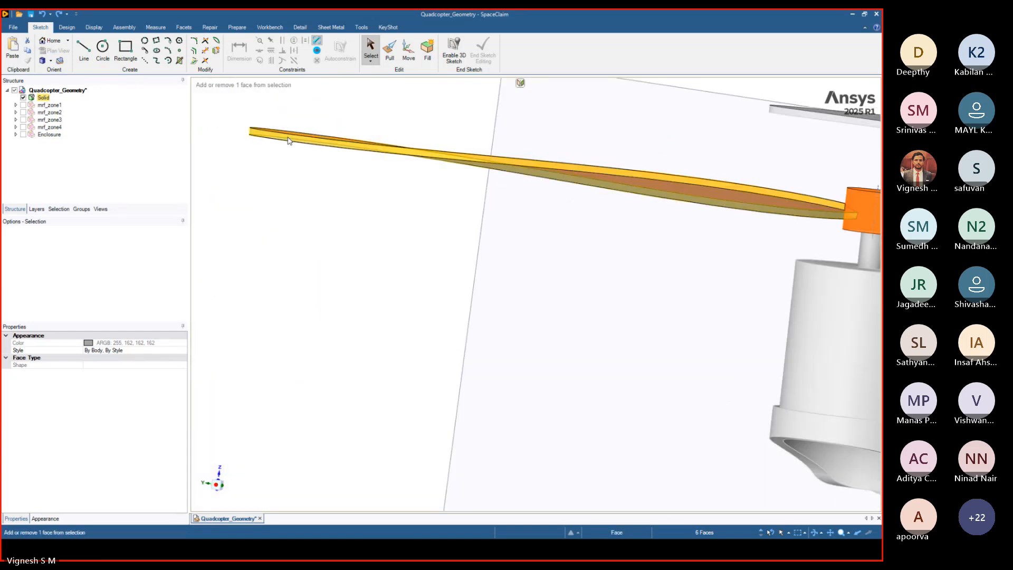
ctrl+click(289, 138)
middle_drag(290, 138, 355, 113)
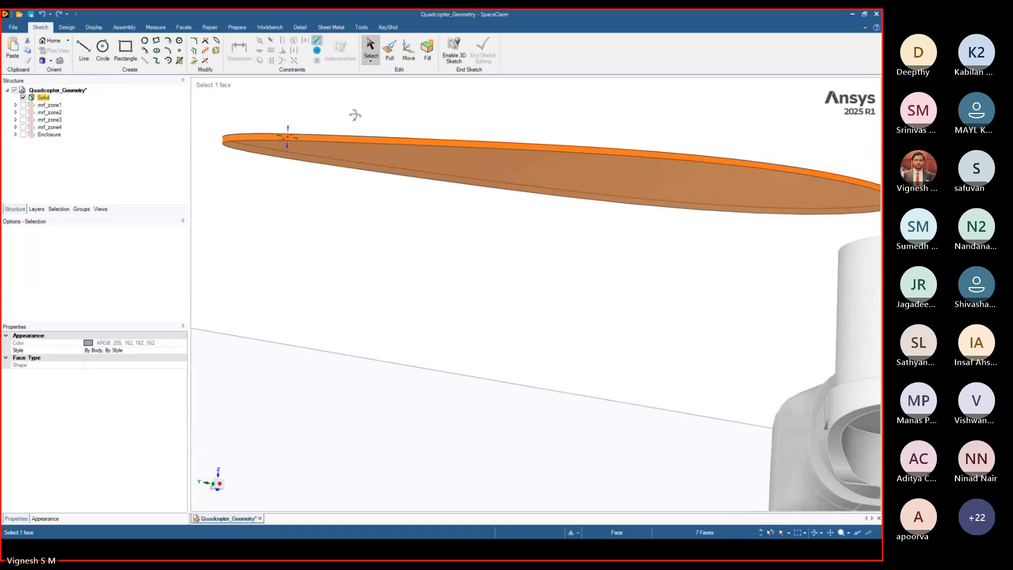
ctrl+click(393, 157)
scroll(394, 156, down, 5)
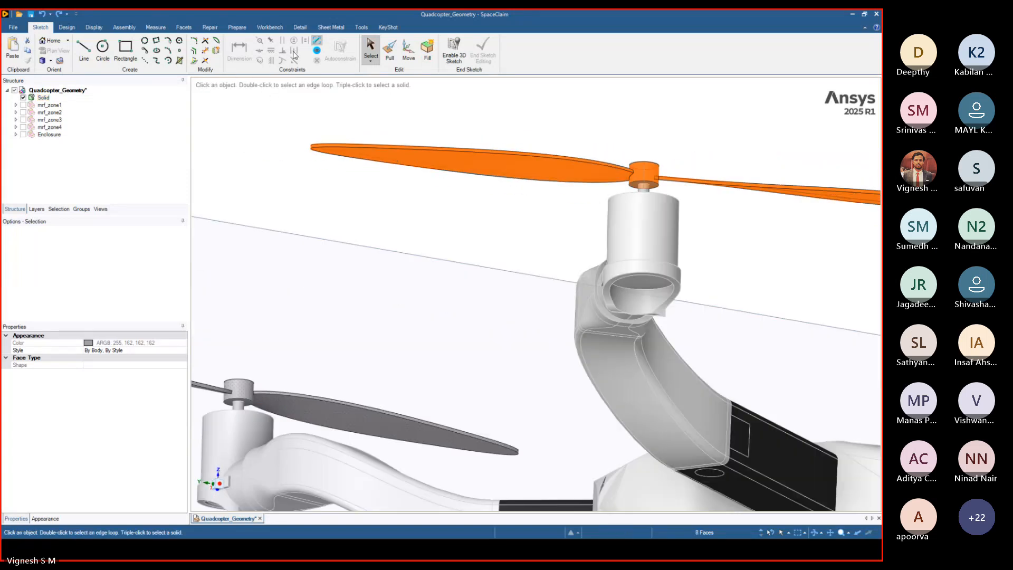
click(236, 27)
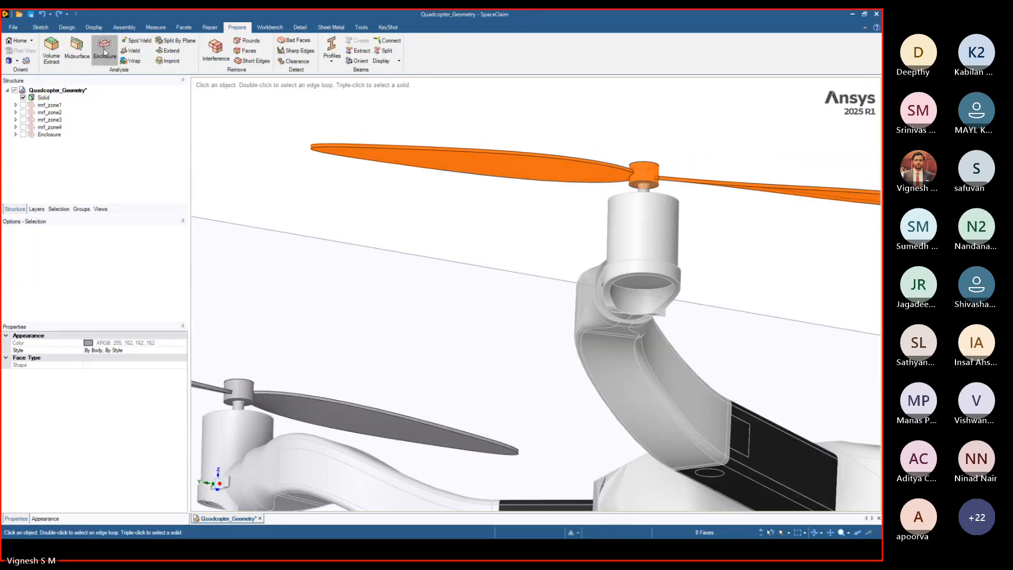
click(104, 49)
click(364, 161)
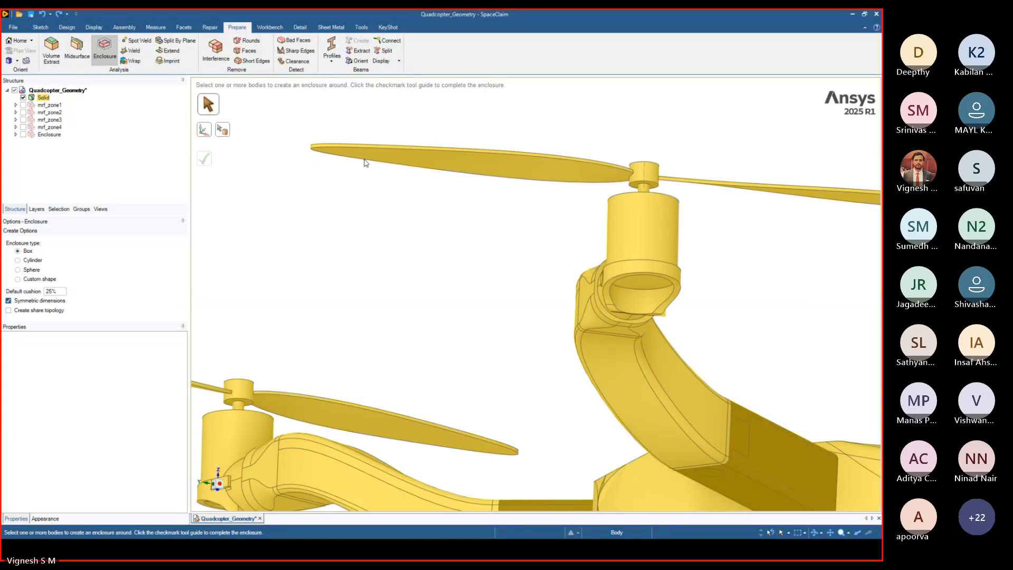
key(Escape)
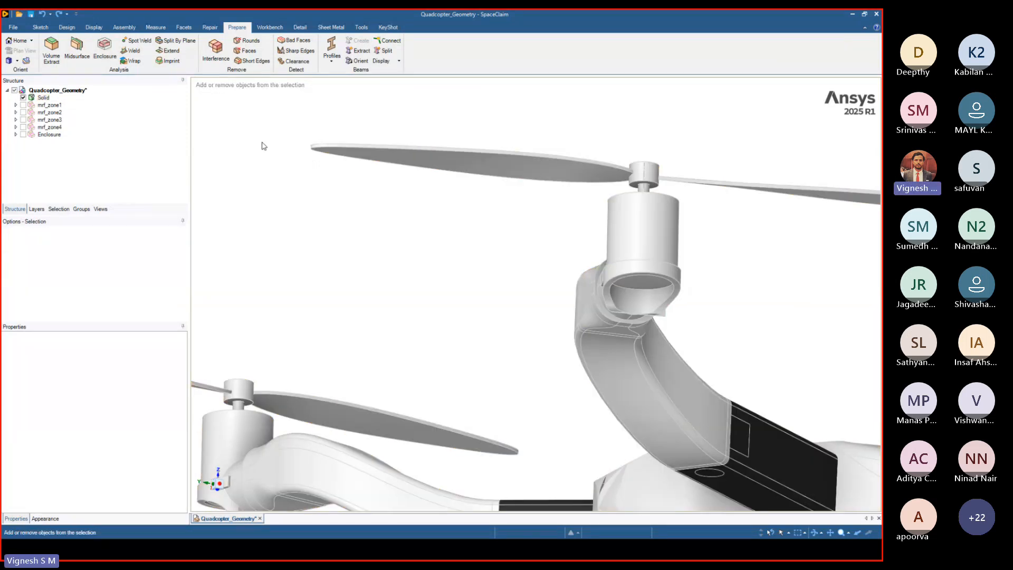
key(ctrl+z)
Show mrf_zone1 together with the quadcopter body, expand the component to view its contents and hide the zone again
click(23, 97)
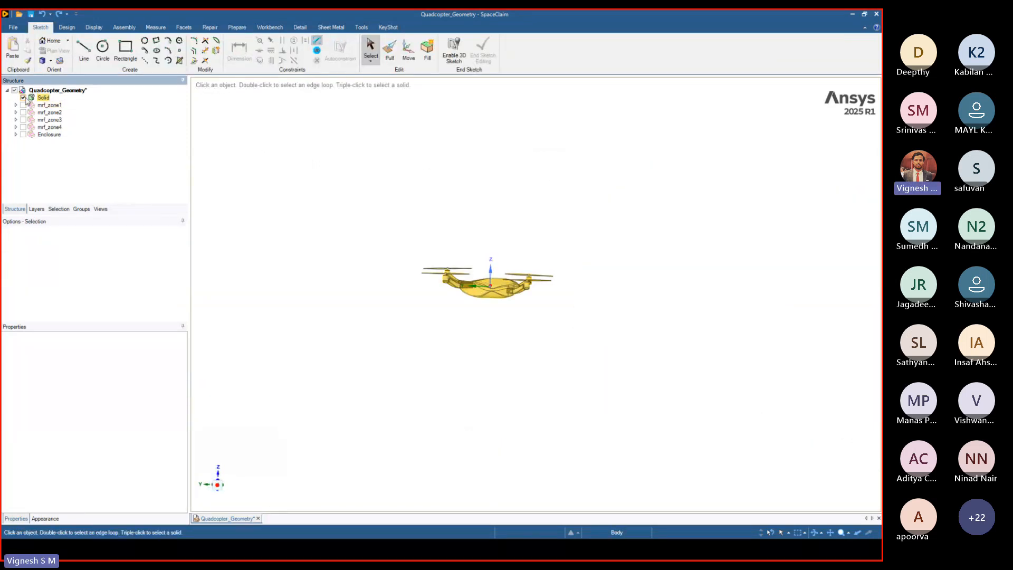
click(23, 105)
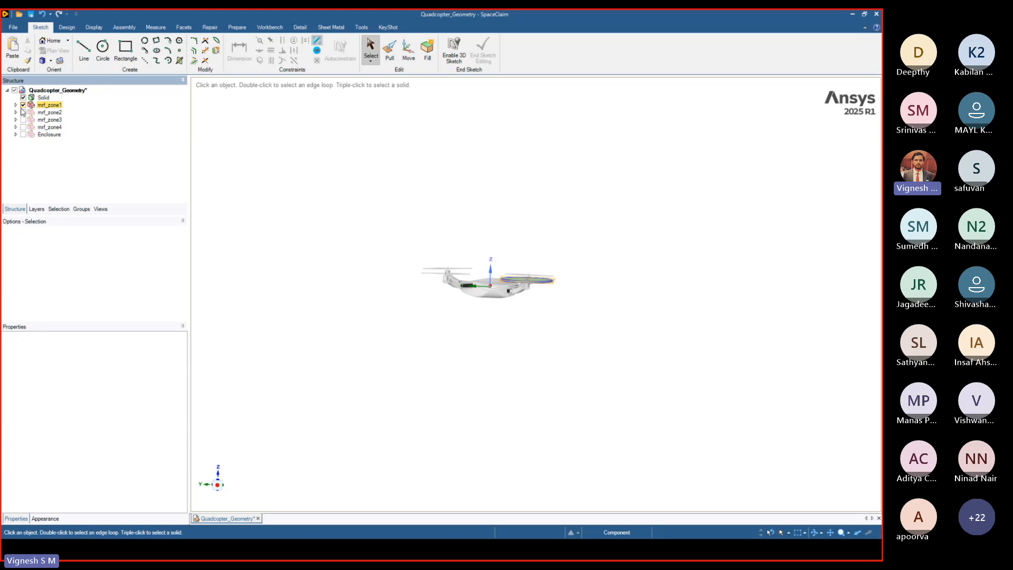
click(17, 105)
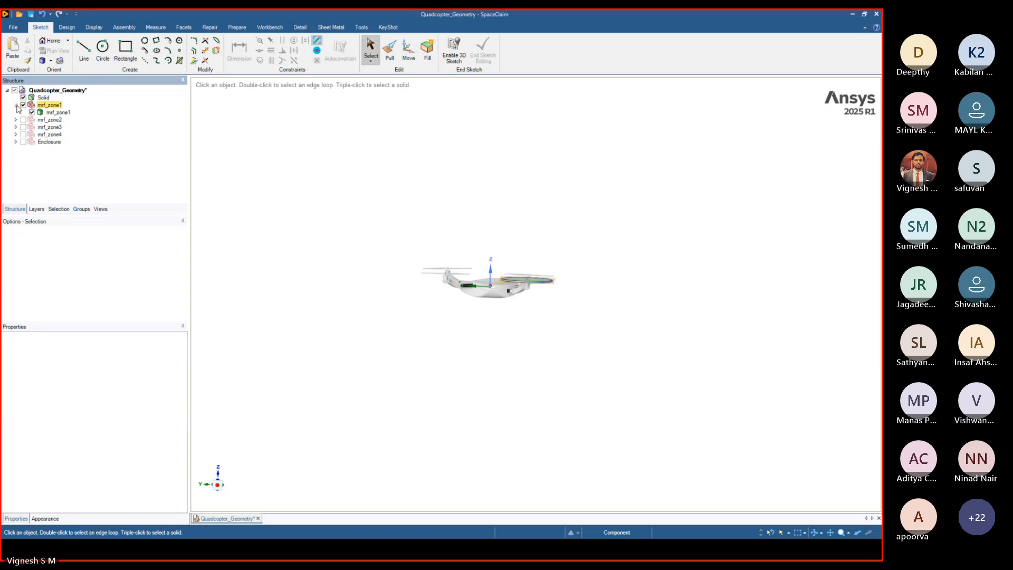
click(23, 104)
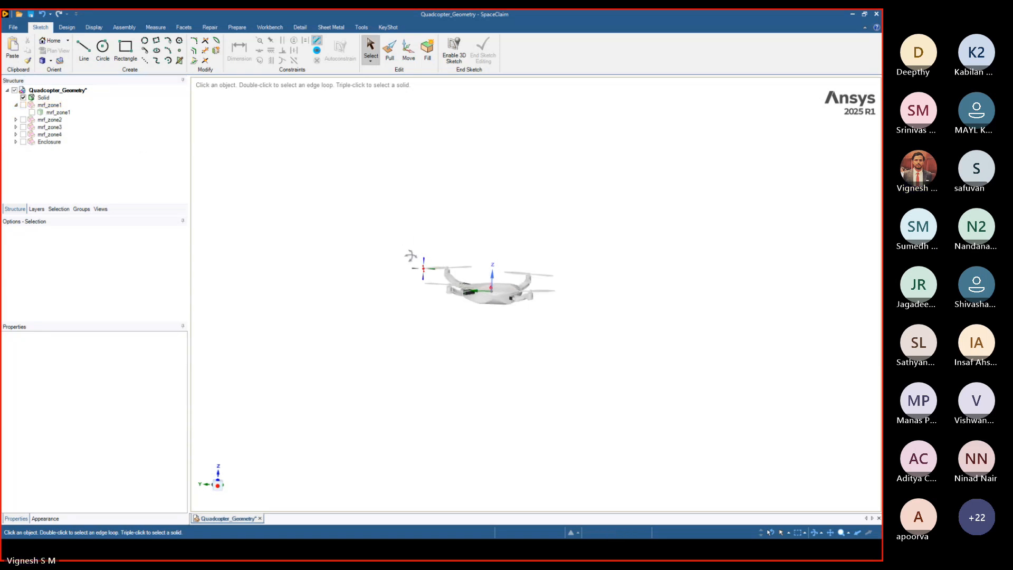
Sketch a circle about 22 mm in diameter on the top face of a propeller hub, centred on the hub and enclosing both blades
scroll(448, 283, up, 2)
scroll(447, 284, up, 2)
middle_drag(447, 283, 442, 415)
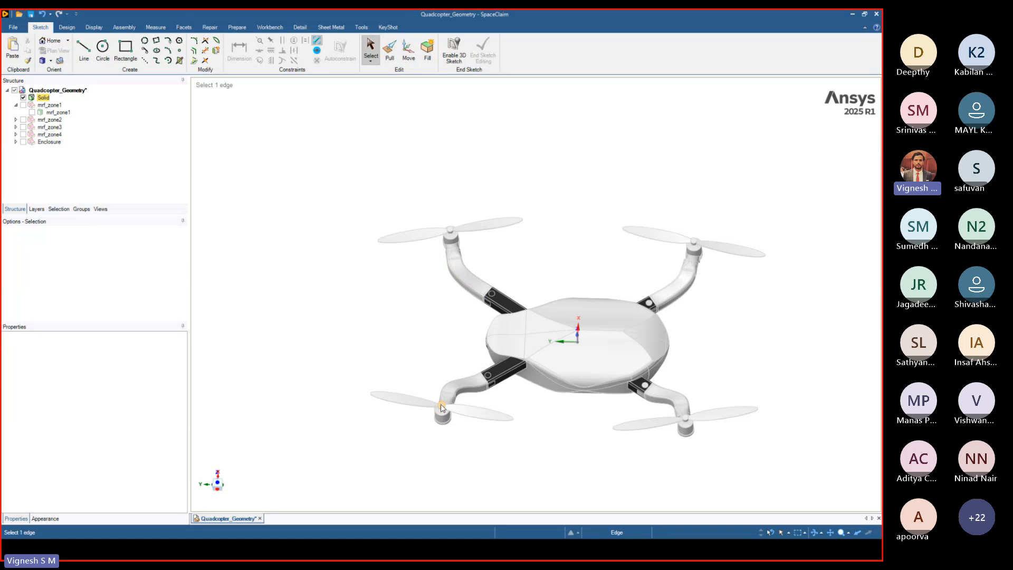
scroll(454, 226, up, 5)
click(447, 241)
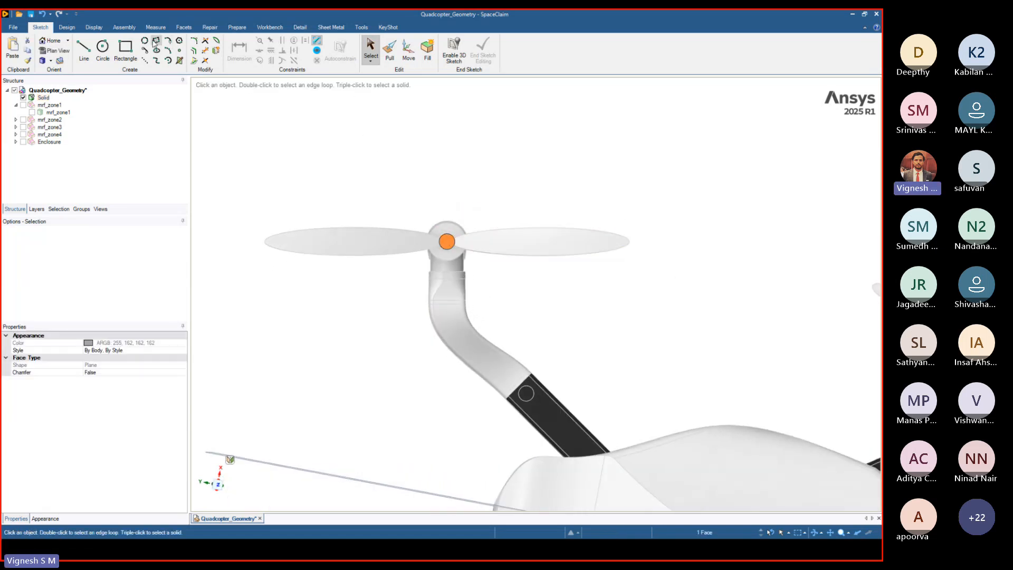
click(103, 49)
click(446, 242)
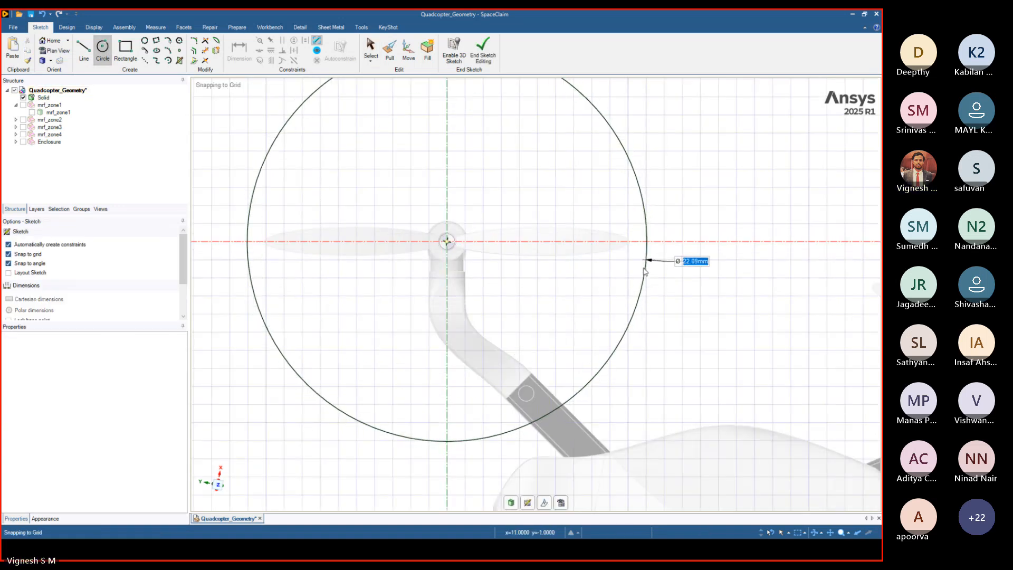
click(644, 272)
key(h)
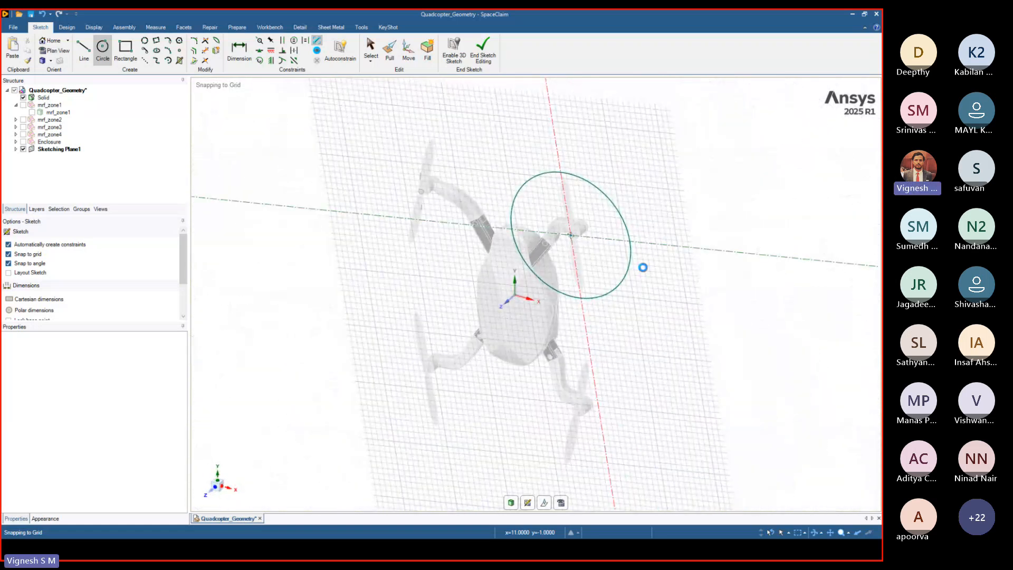
Convert the sketched circle into a surface for the Pull tool, try to thicken the disc and undo the attempt
key(p)
middle_drag(689, 227, 586, 247)
click(468, 262)
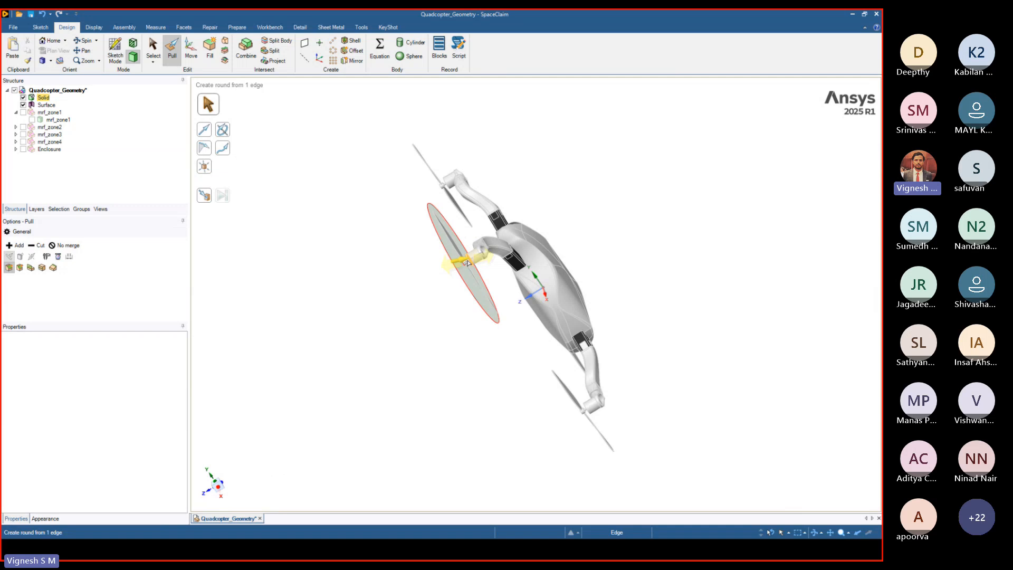
click(465, 271)
click(329, 277)
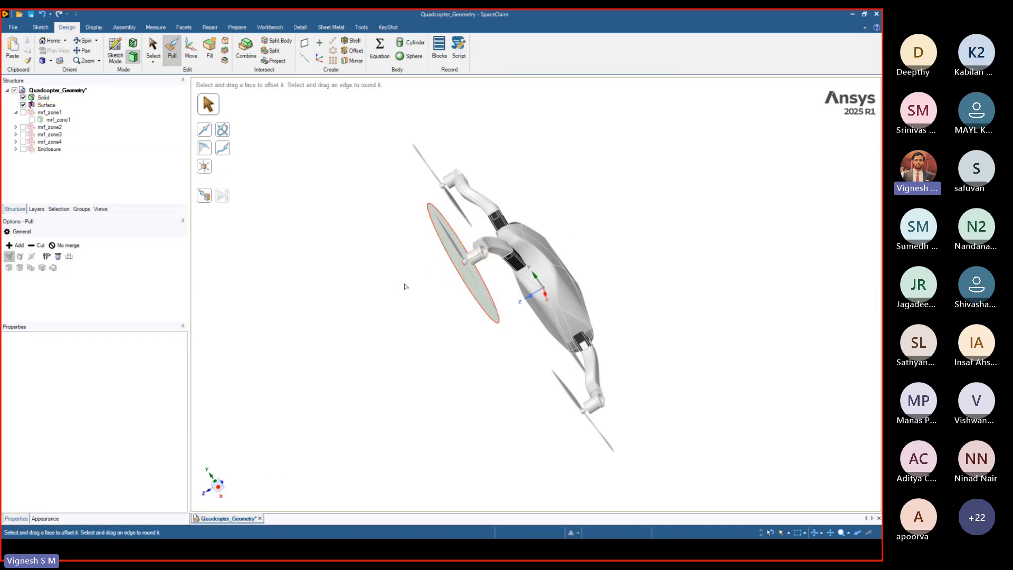
scroll(405, 283, up, 2)
middle_drag(401, 250, 532, 199)
click(538, 216)
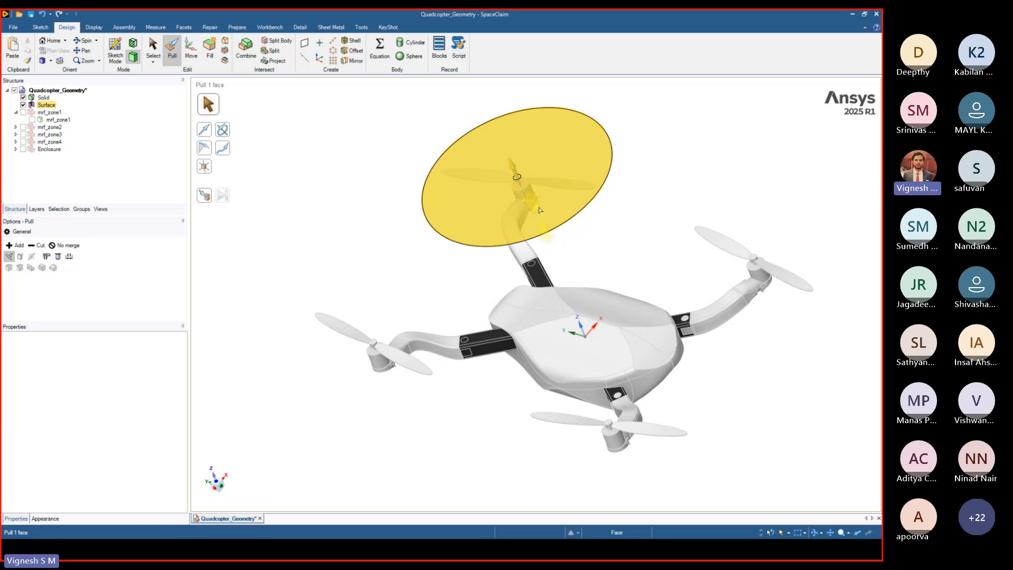
drag(538, 217, 538, 201)
key(ctrl+z)
Pull the disc surface in both directions without merging to form a separate solid, using a distance of about 1.9 mm
click(509, 227)
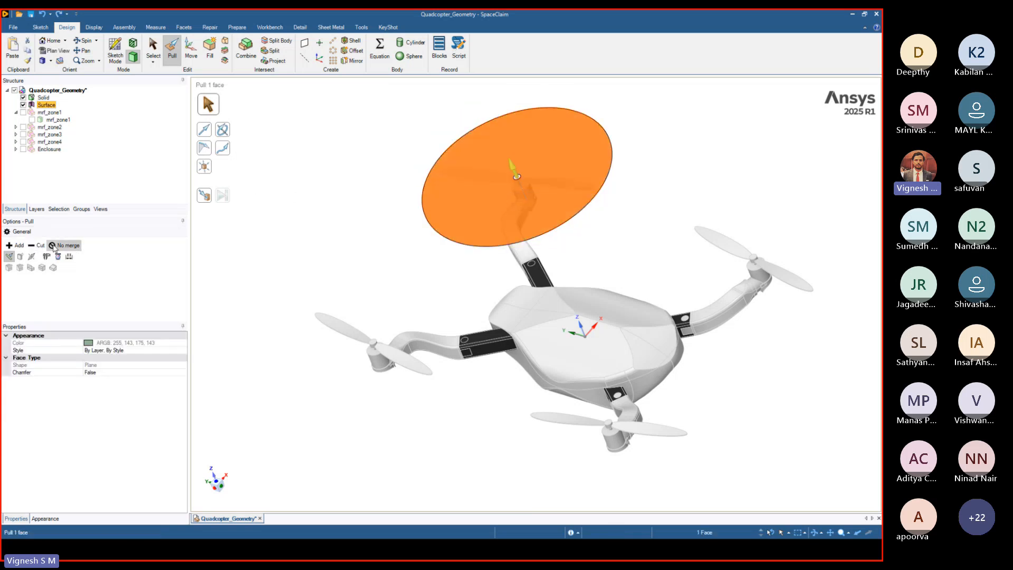
click(31, 257)
drag(523, 231, 521, 227)
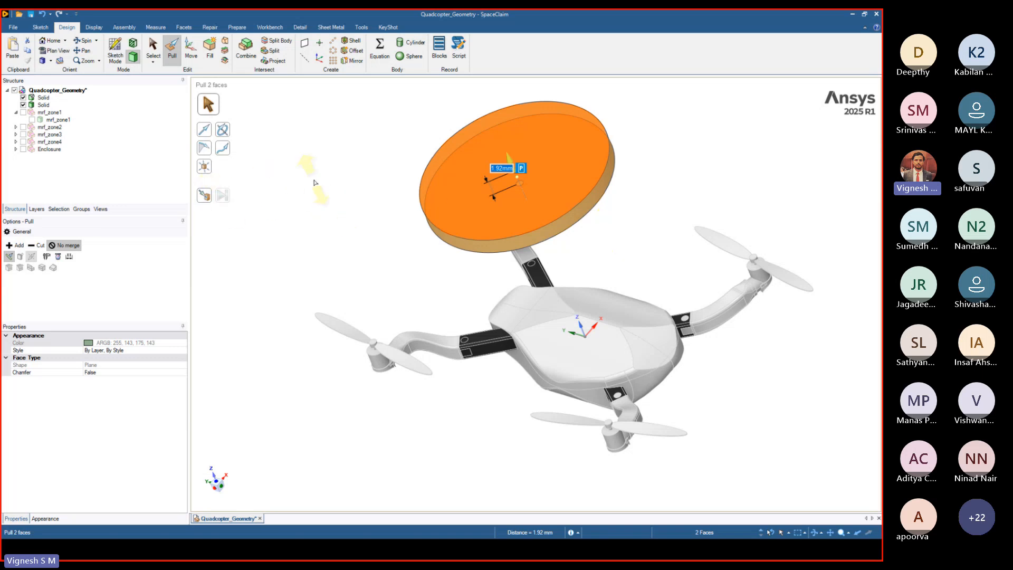
key(Escape)
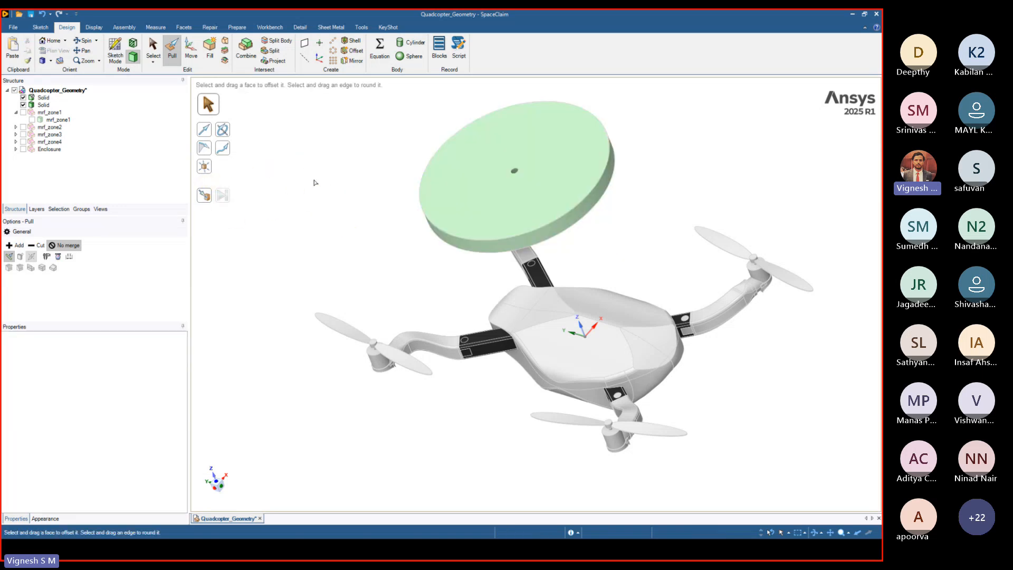
Combine the bodies by cutting the disc with the quadcopter body, keeping the cutter
middle_drag(431, 156, 516, 121)
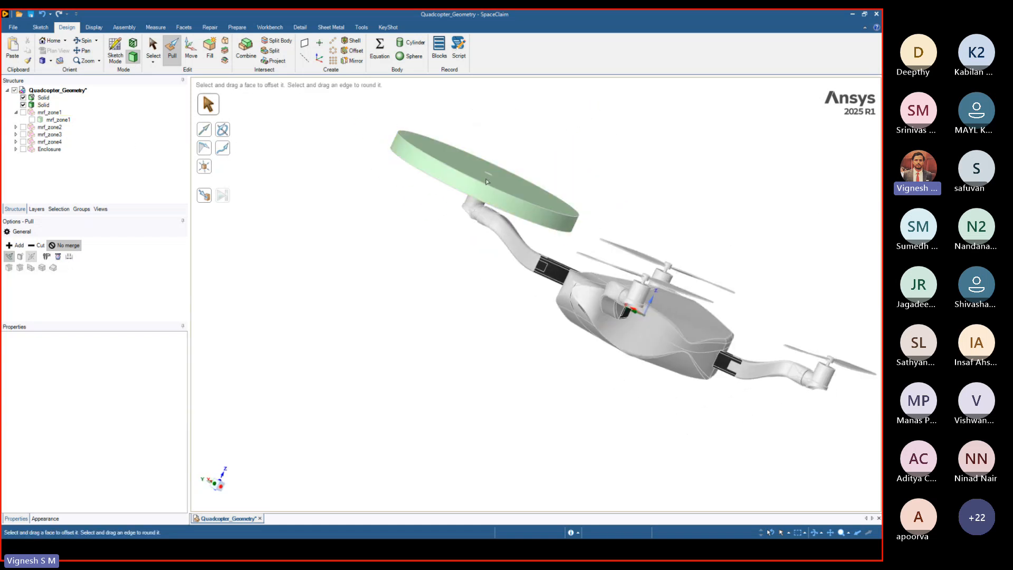
key(Escape)
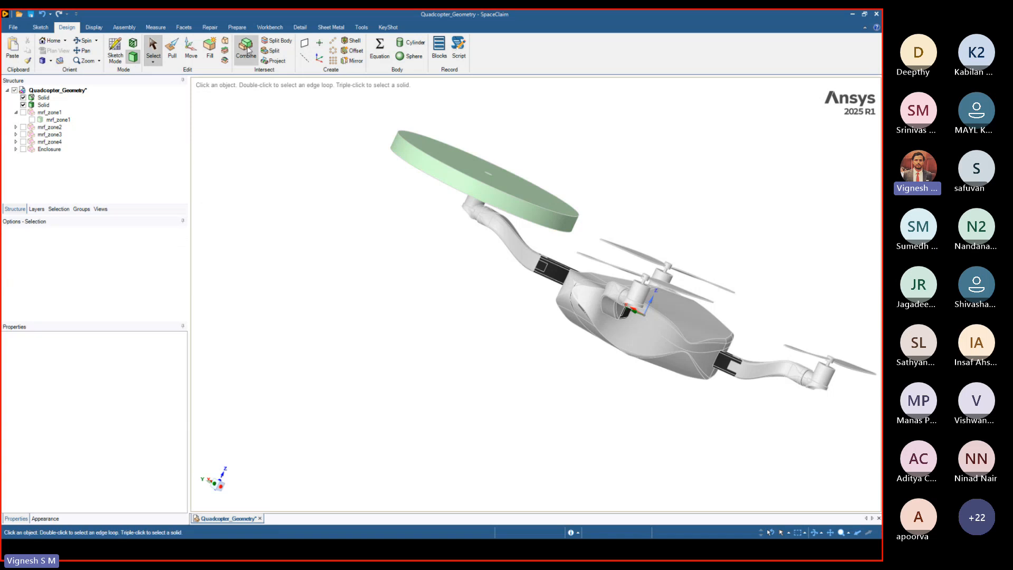
click(246, 46)
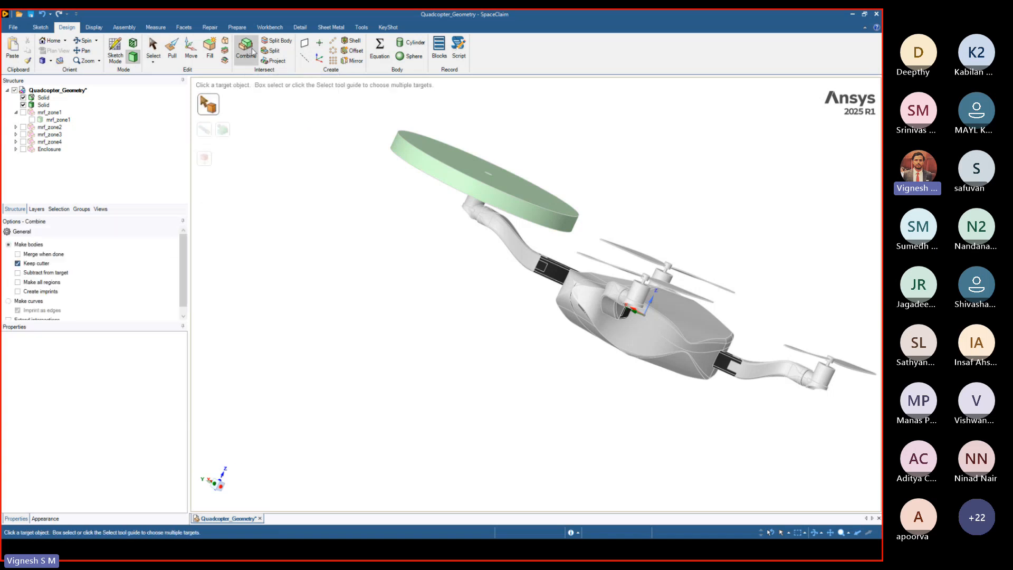
click(423, 160)
middle_drag(496, 161, 489, 138)
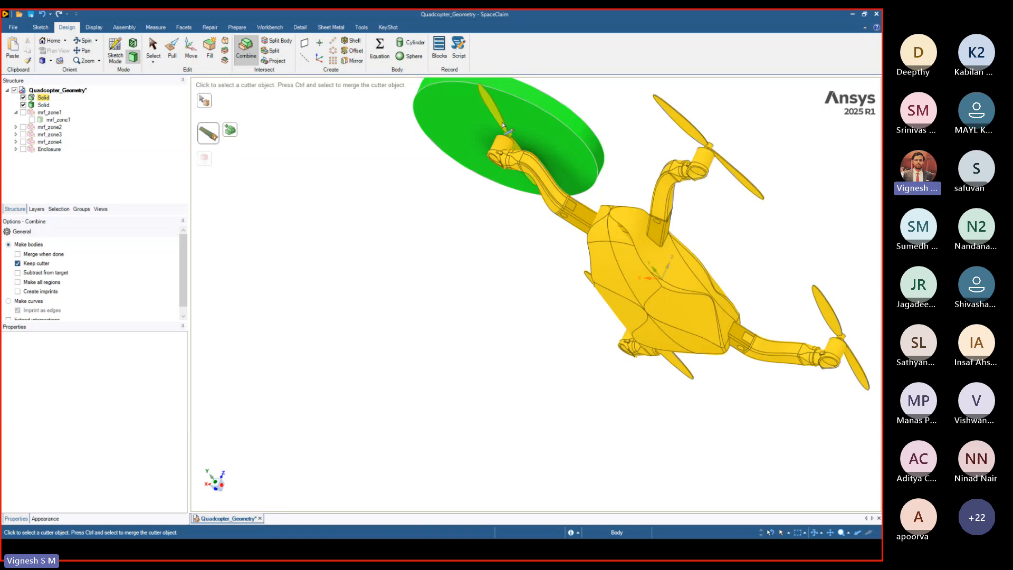
click(502, 124)
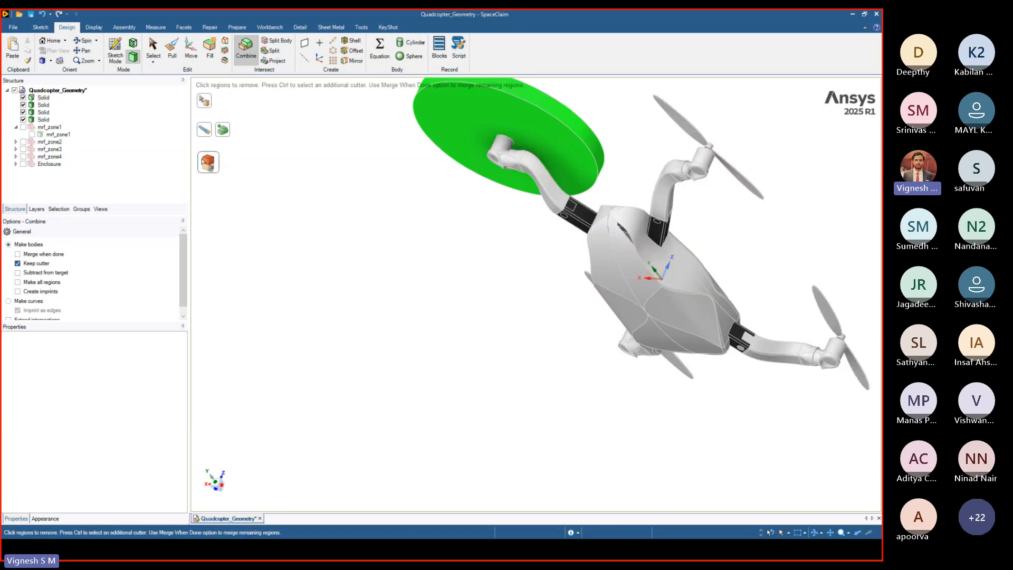
key(Escape)
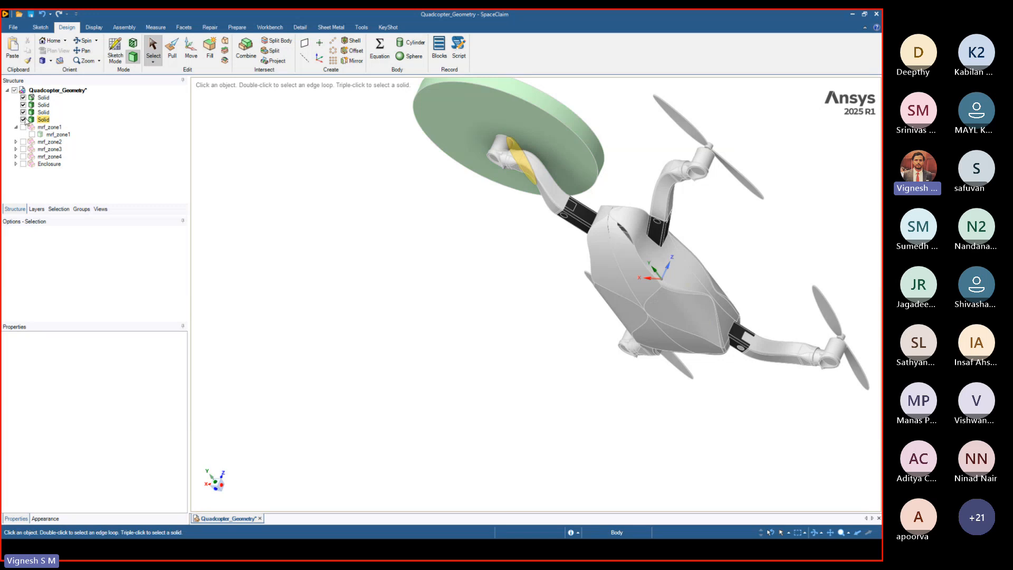
Examine the cut disc, the bodies produced by the cut and the neighbouring propeller from several angles
middle_drag(423, 154, 346, 215)
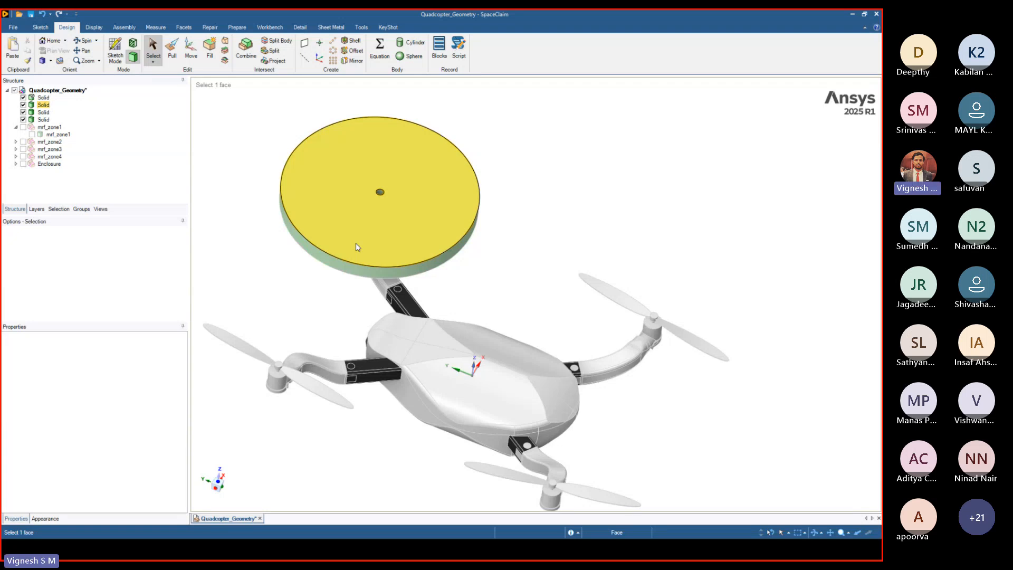
click(240, 316)
scroll(259, 341, up, 3)
middle_drag(285, 364, 315, 323)
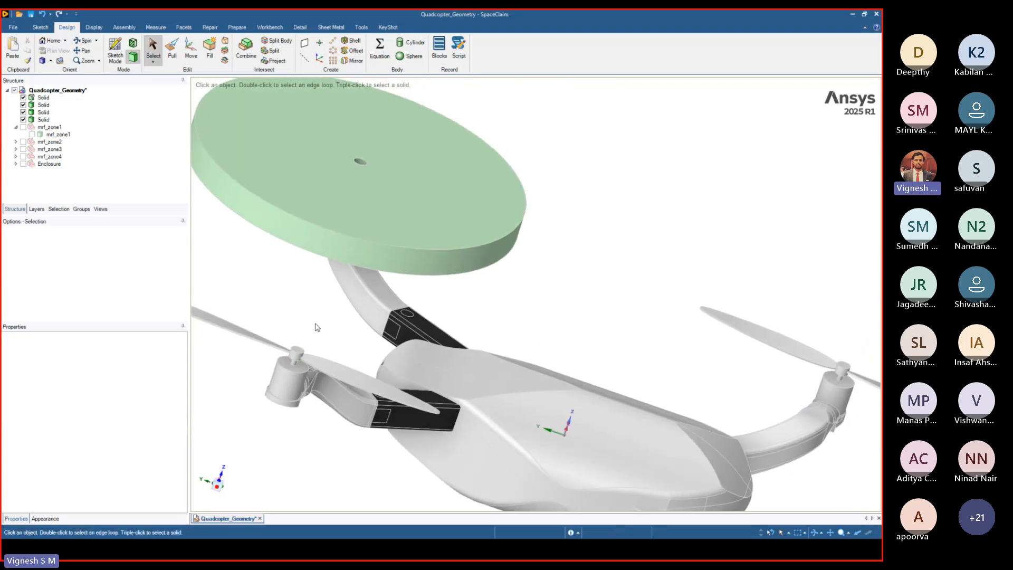
click(296, 359)
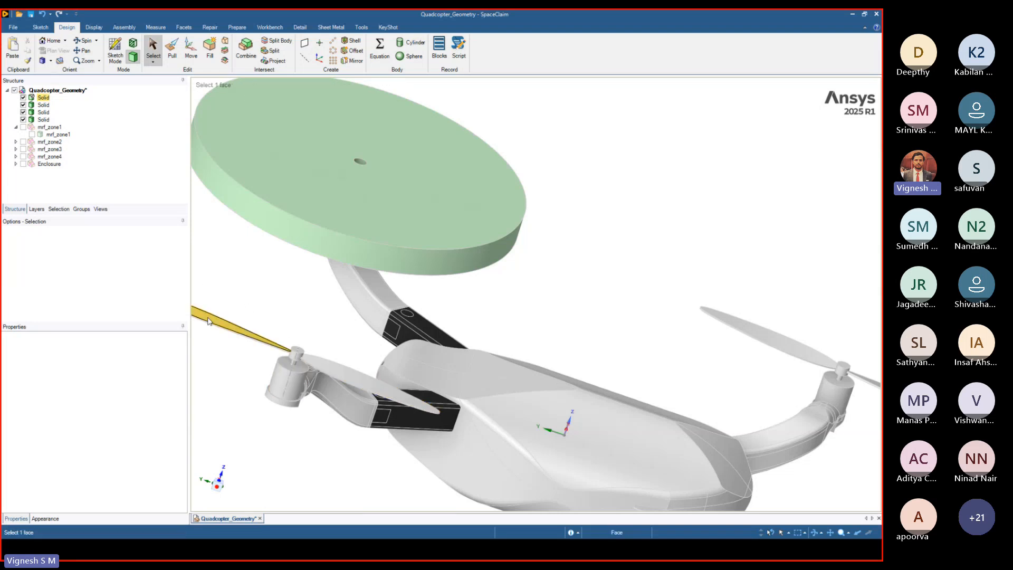
click(170, 106)
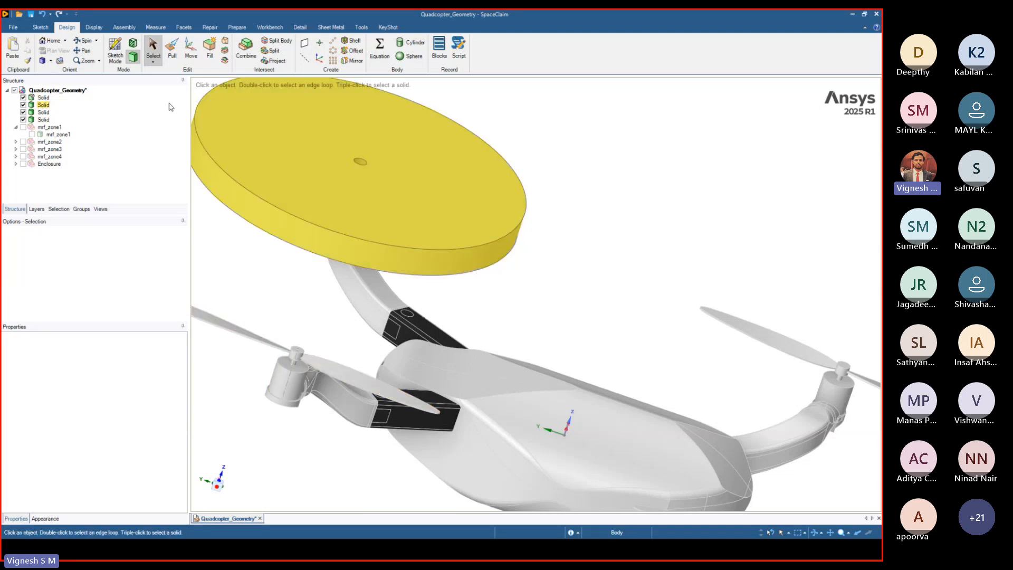
key(h)
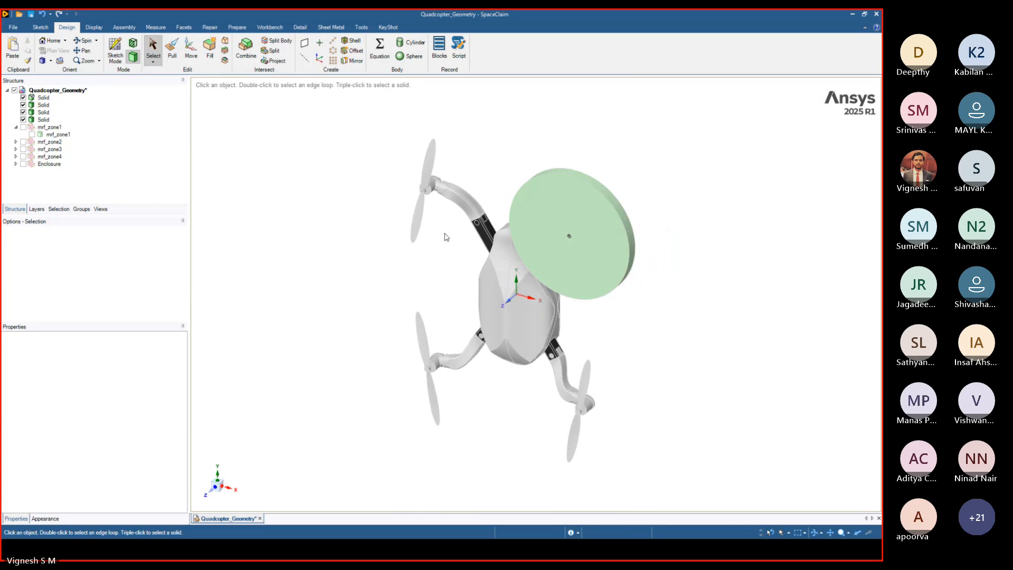
Undo the Combine cut, the disc pull and the circle sketch on the propeller hub
key(ctrl+z)
key(ctrl+z)
key(ctrl+z)
key(ctrl+z)
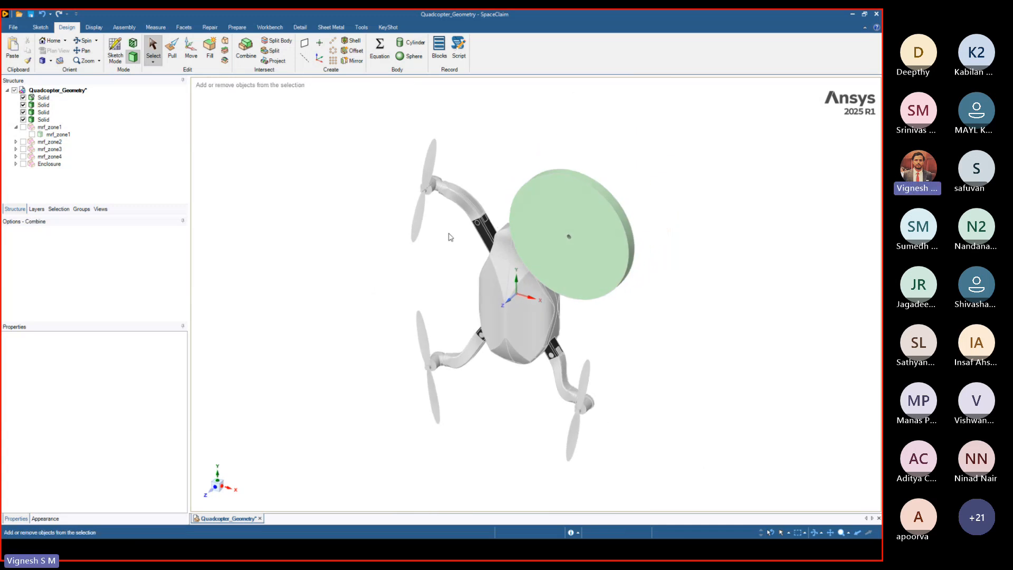
key(ctrl+z)
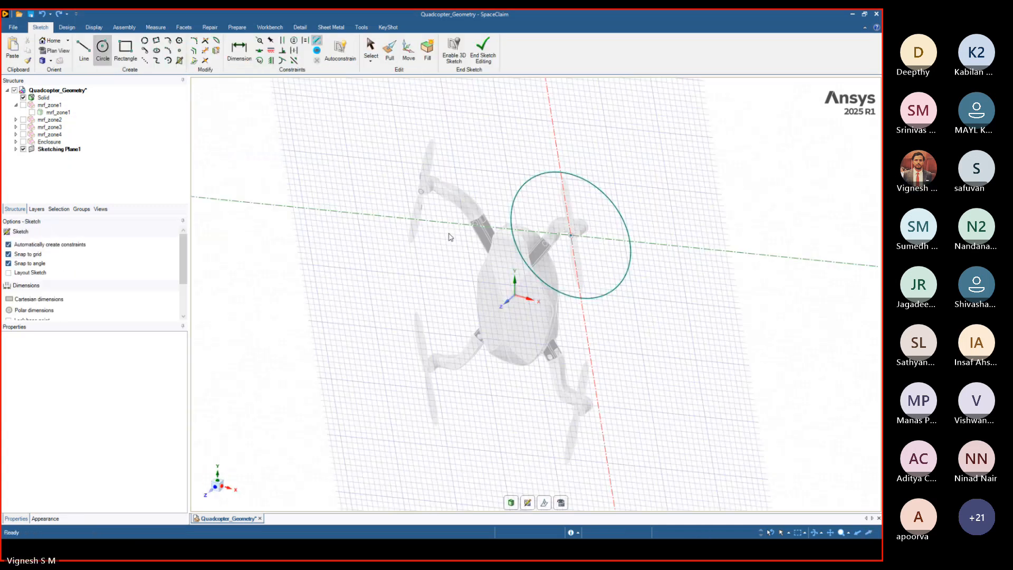
key(ctrl+z)
key(ctrl+z)
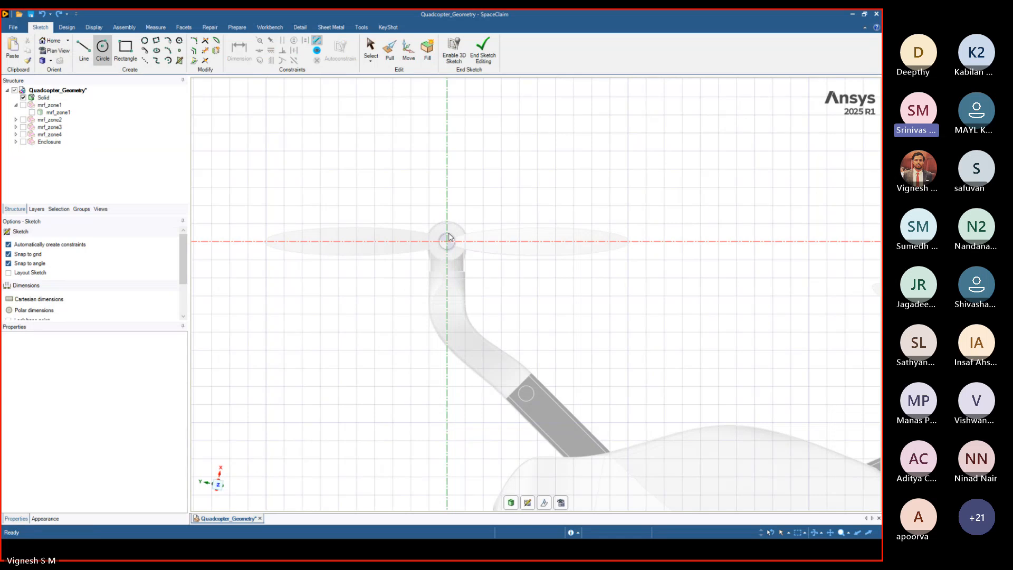
key(ctrl+z)
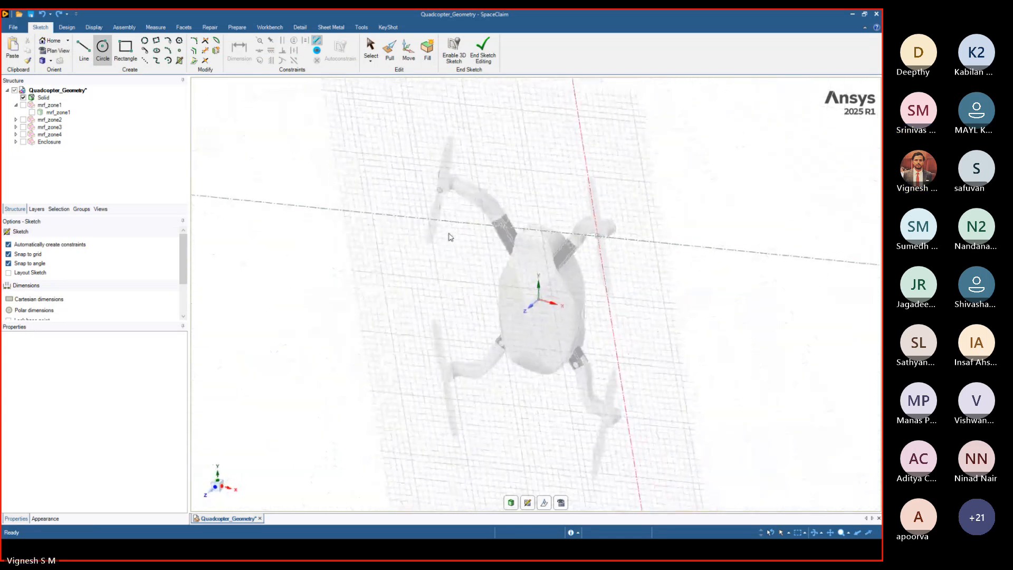
key(ctrl+z)
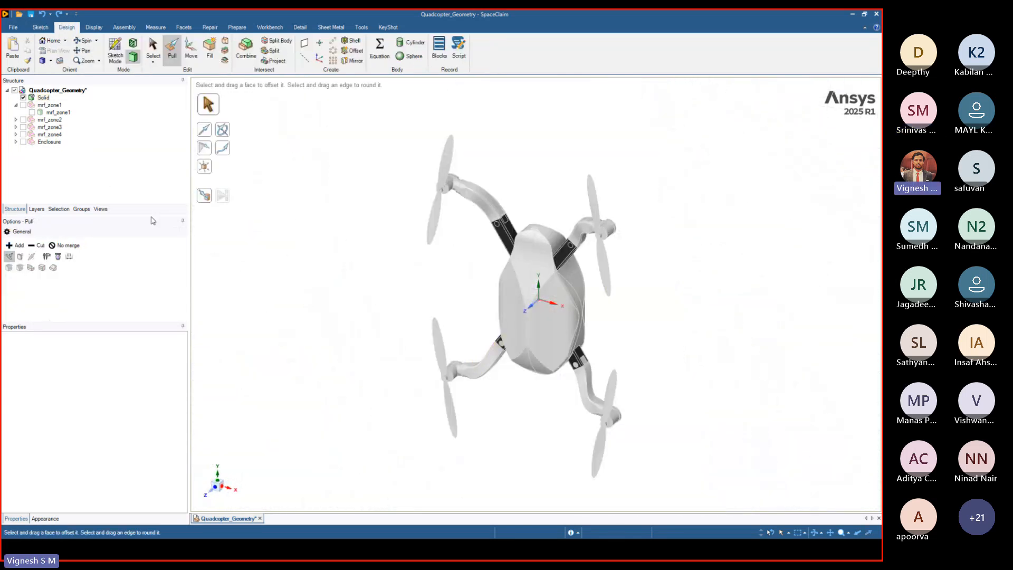
Show the components mrf_zone2, mrf_zone3, mrf_zone4 and Enclosure
click(23, 119)
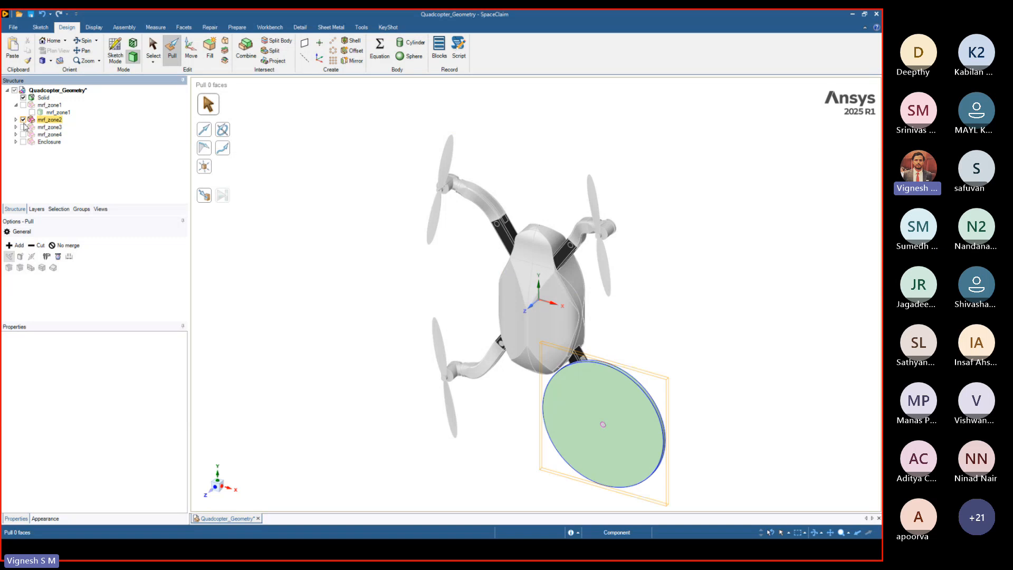
click(23, 127)
click(23, 141)
click(23, 134)
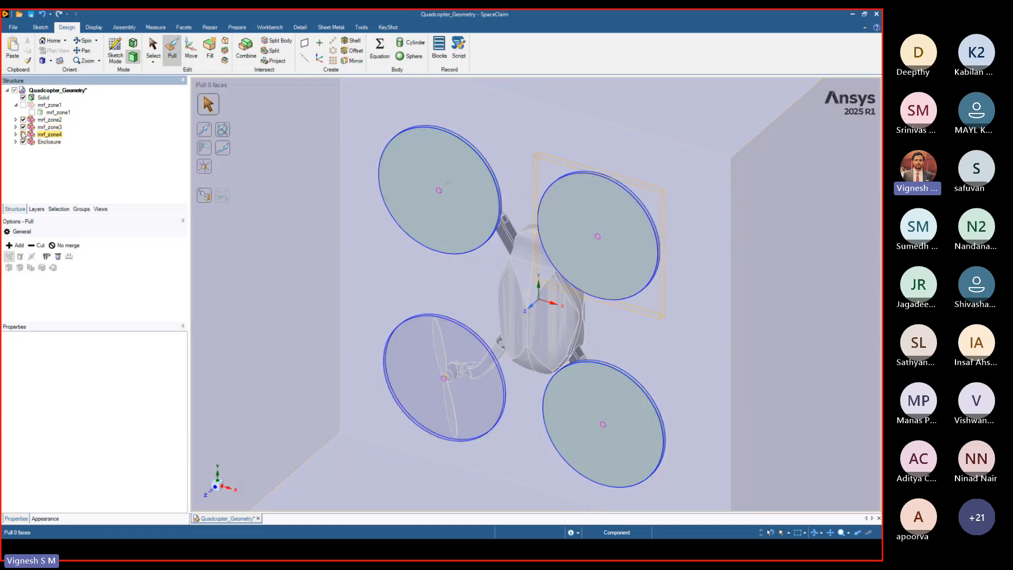
Examine the full enclosure box and the rotating zones inside it from several angles
middle_drag(384, 253, 430, 222)
scroll(431, 219, down, 7)
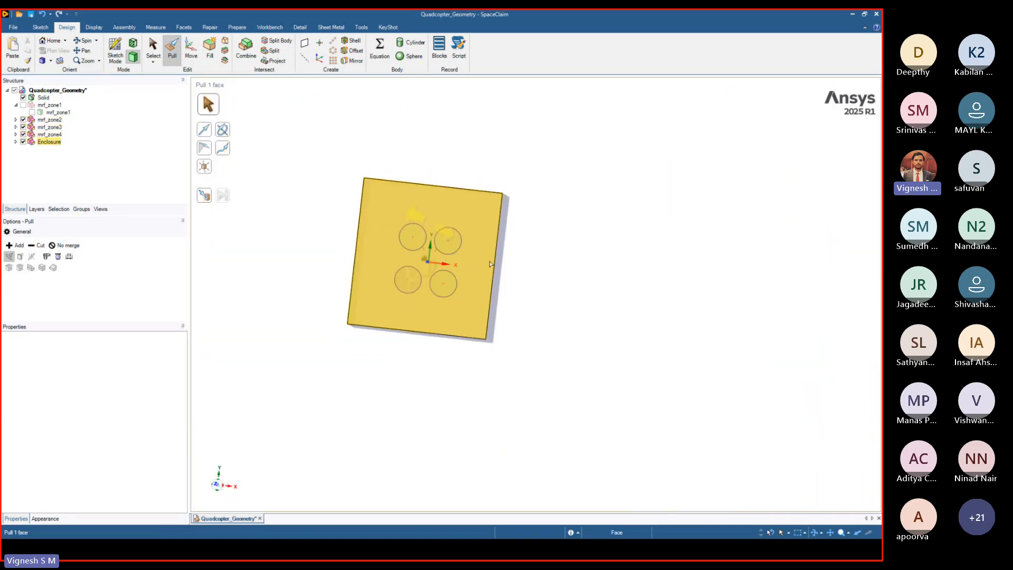
middle_drag(489, 261, 522, 194)
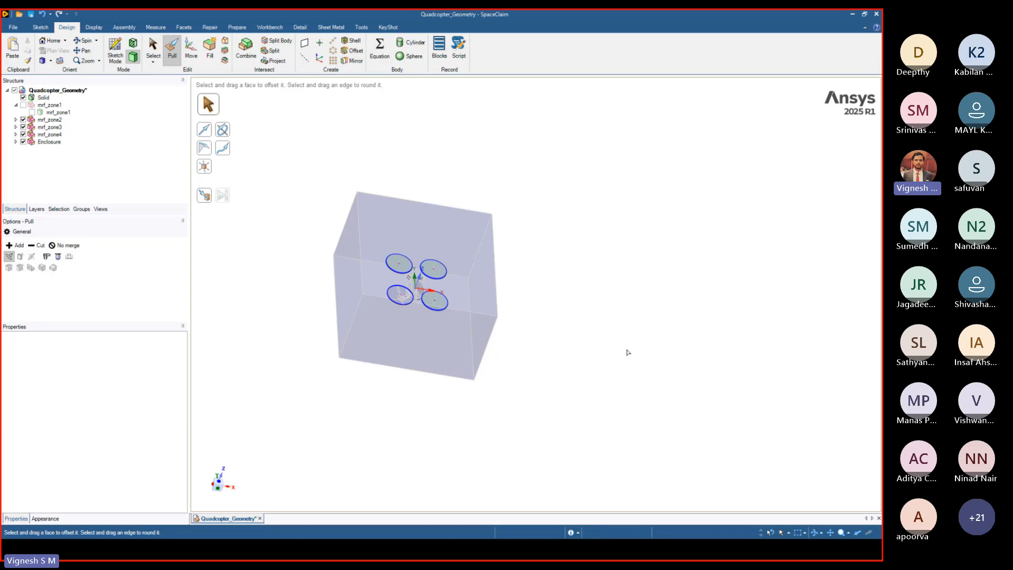
key(s)
click(366, 321)
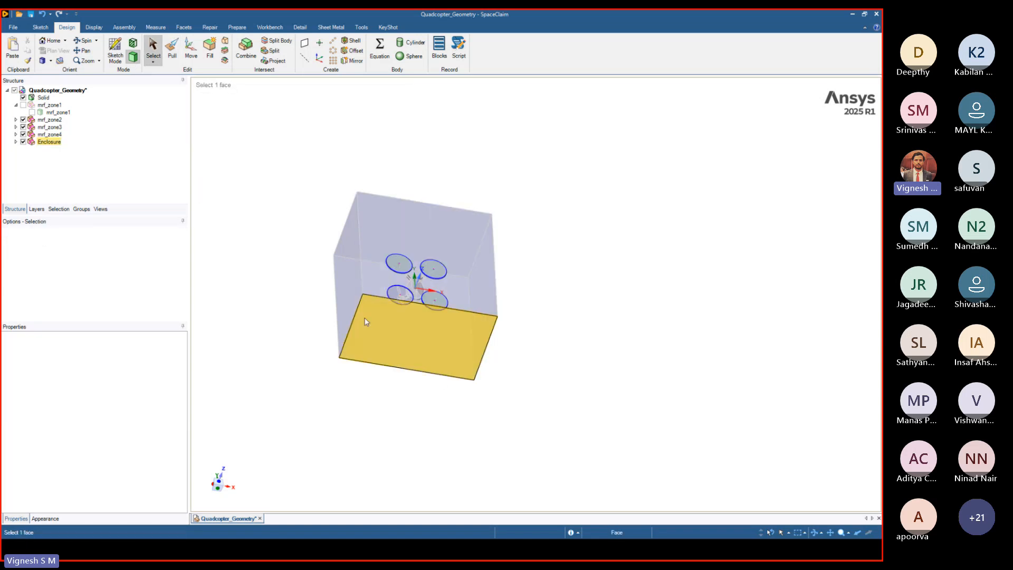
click(392, 183)
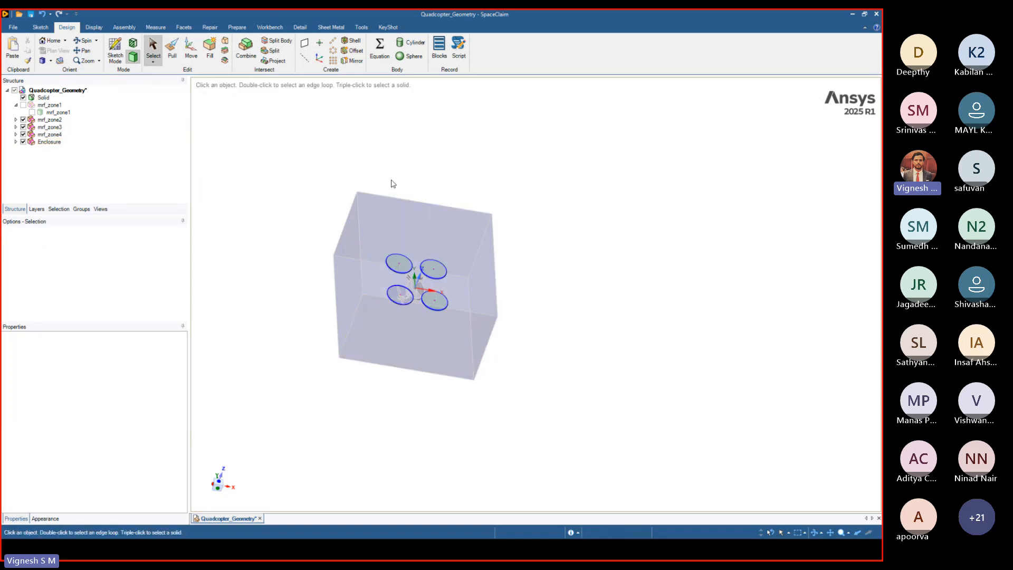